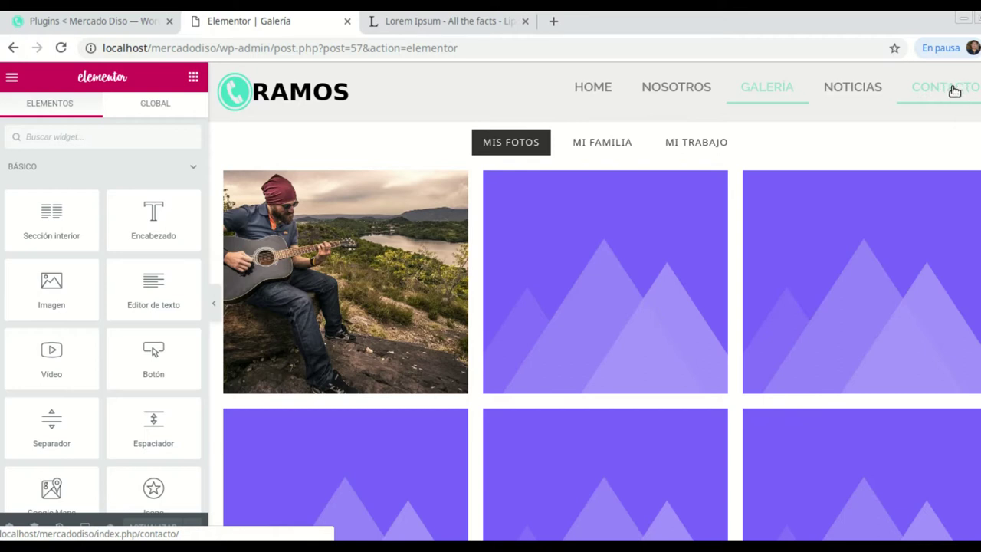
Search the plugin directory under Plugins > Añadir nuevo for 'contact for'.
click(118, 33)
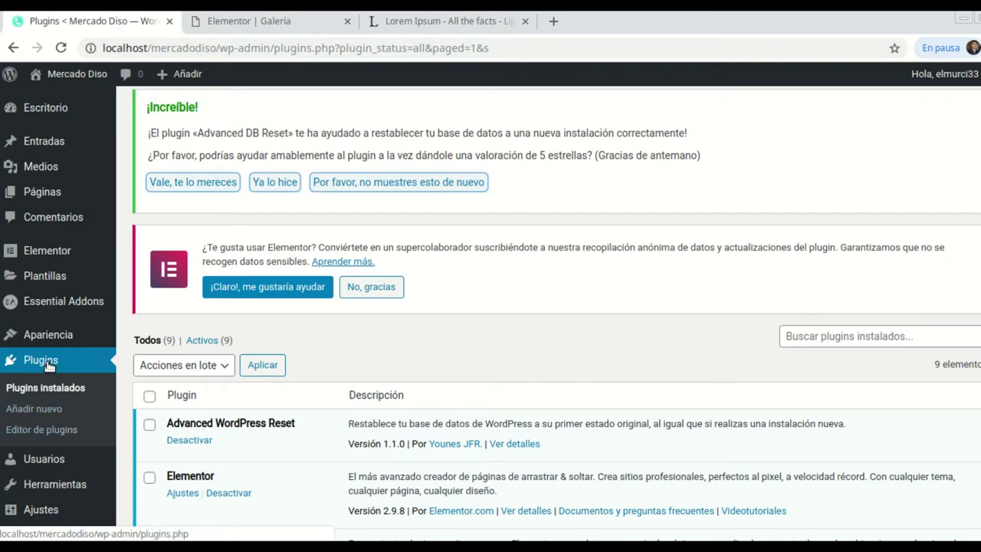
click(43, 410)
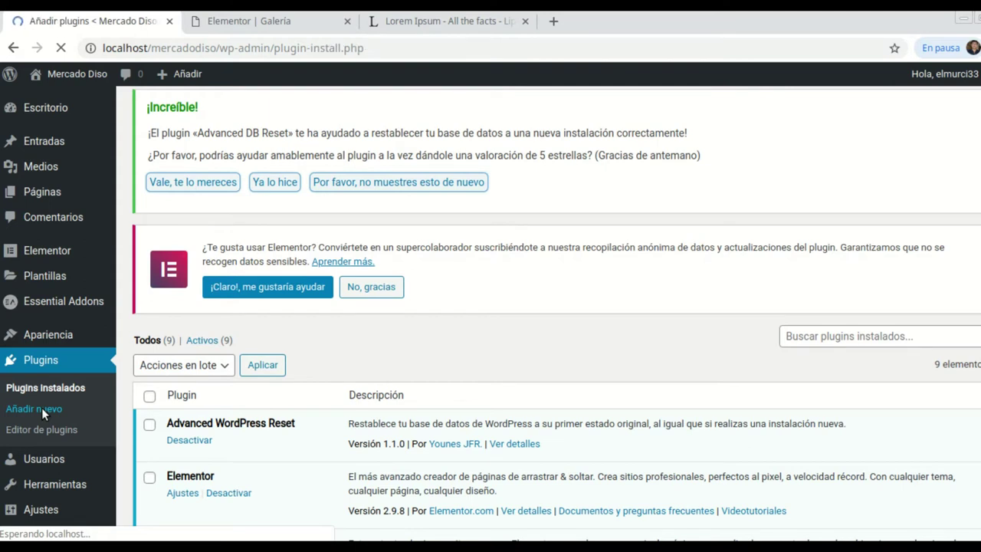
scroll(748, 387, down, 1)
scroll(748, 387, down, 1)
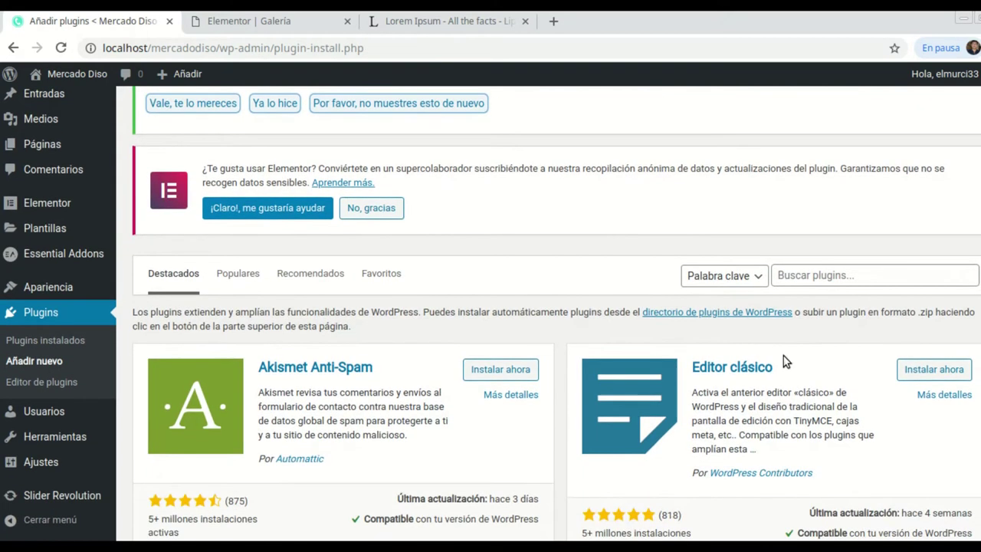
click(805, 278)
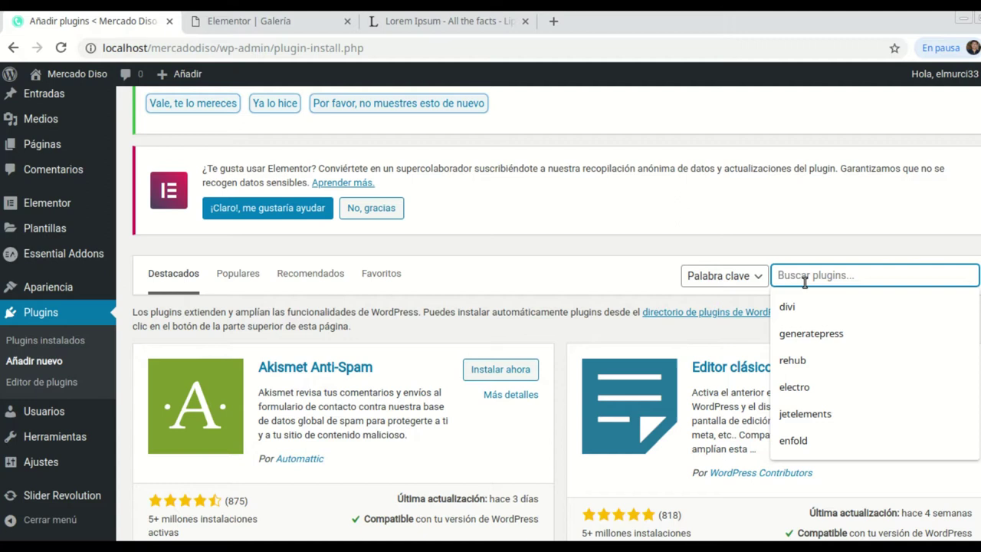
text(con)
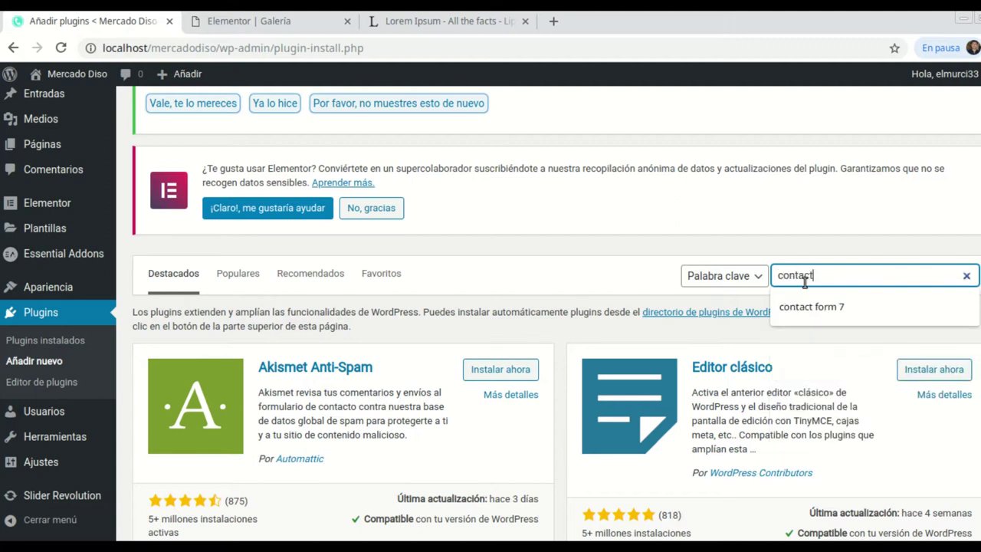
text(tact)
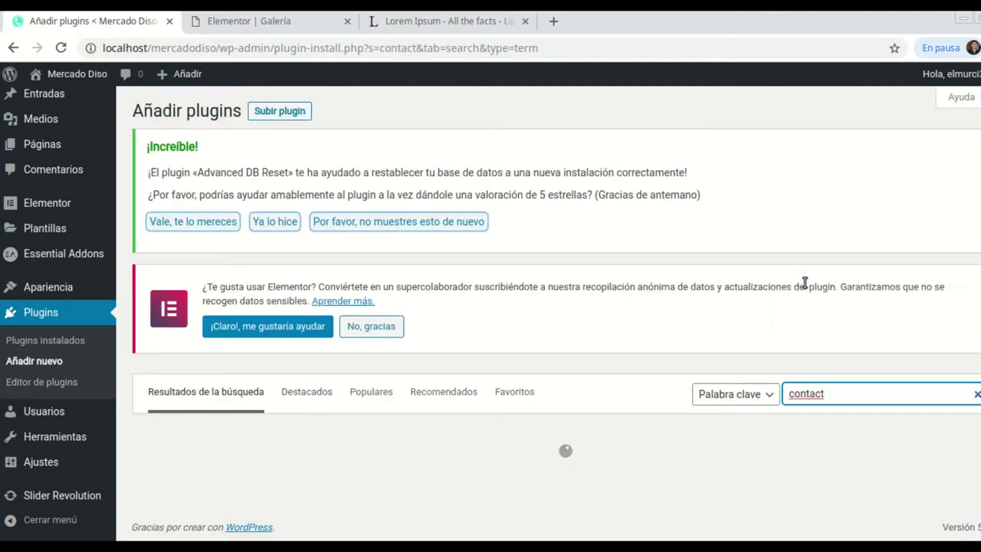
text( form 7)
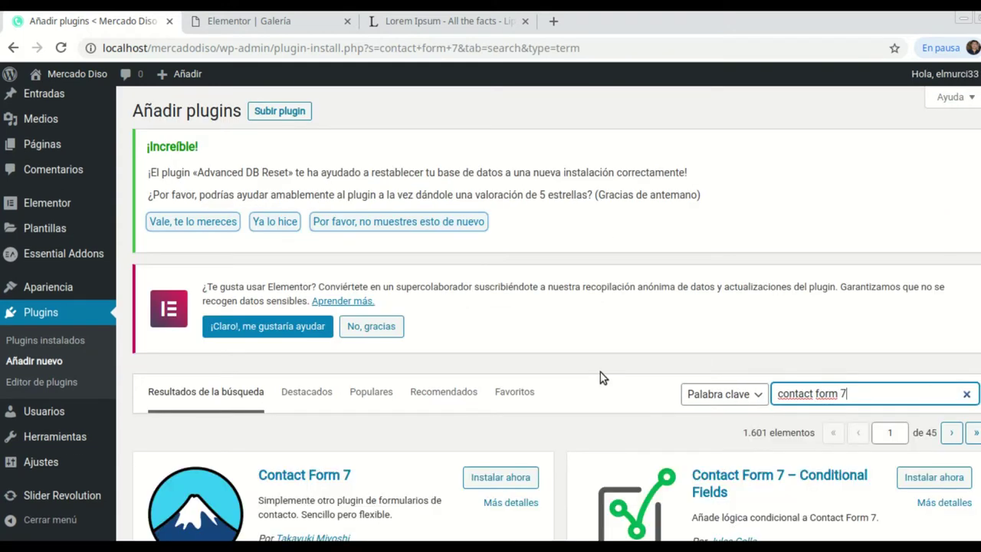
Install and activate the Contact Form 7 plugin.
scroll(601, 377, down, 1)
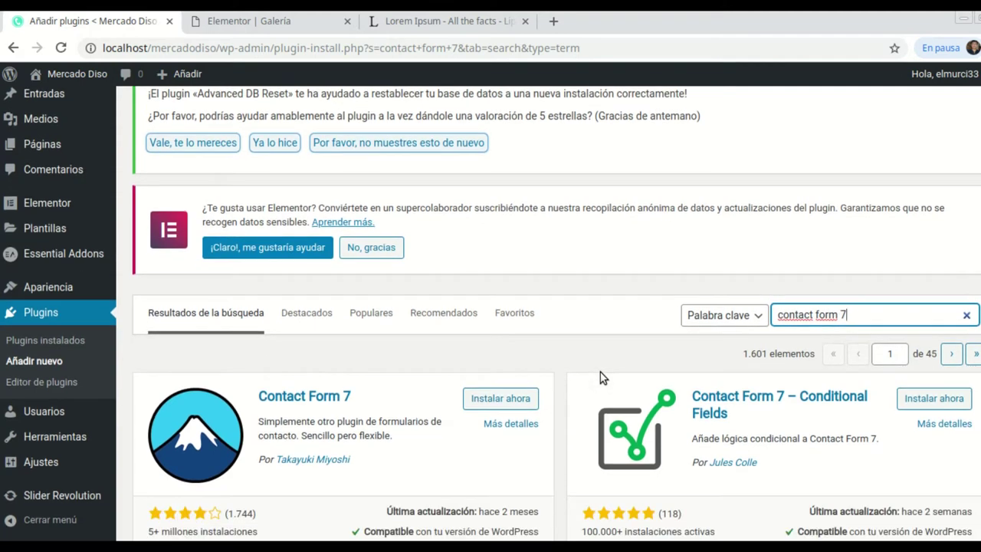
scroll(513, 377, down, 1)
scroll(281, 391, down, 1)
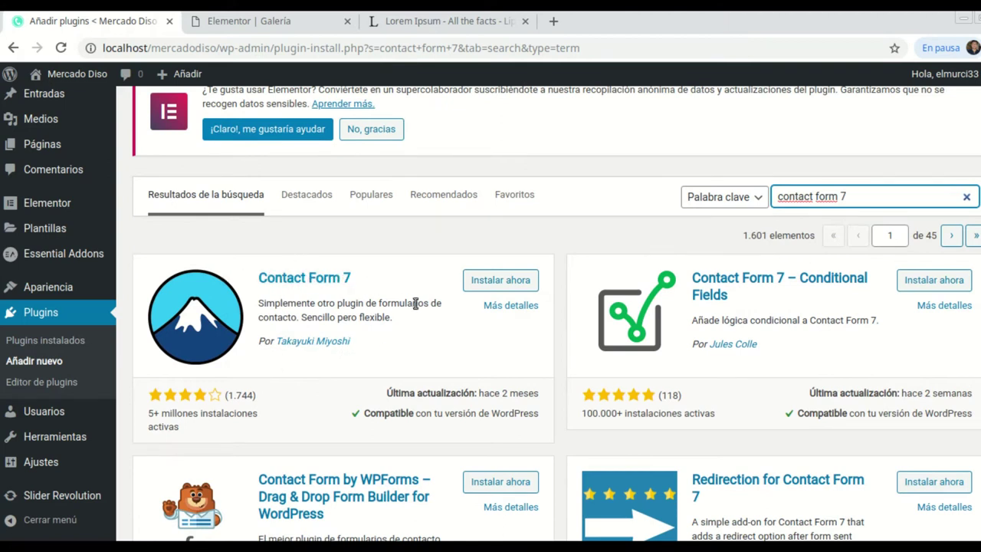
click(511, 280)
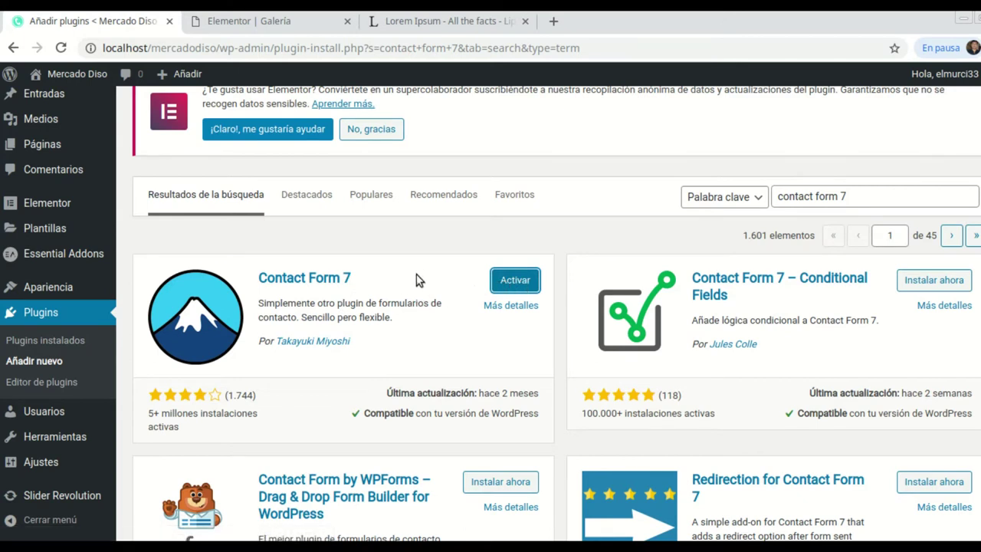
click(503, 281)
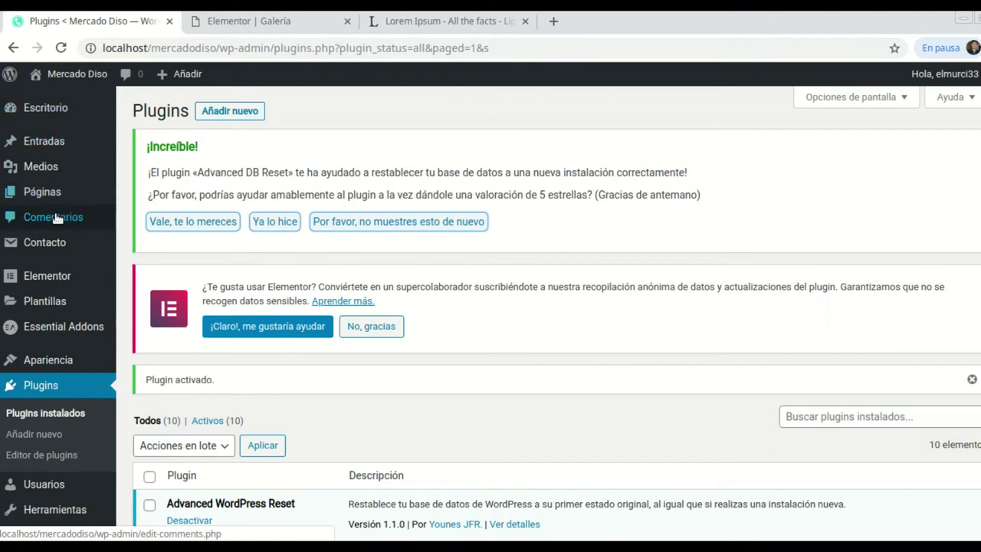
Copy the Formulario de contacto 1 shortcode from Contacto > Formularios de contacto.
mouse_move(61, 246)
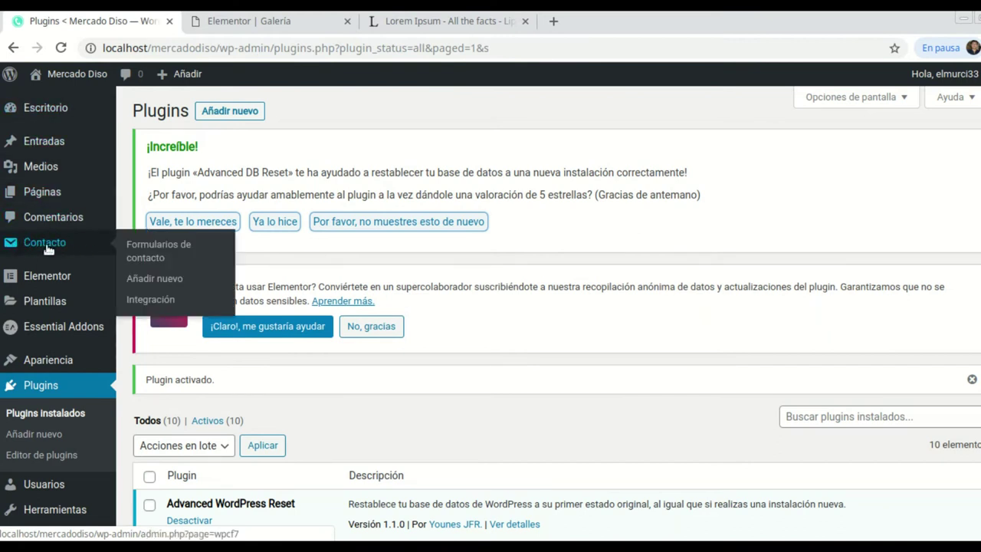
click(162, 244)
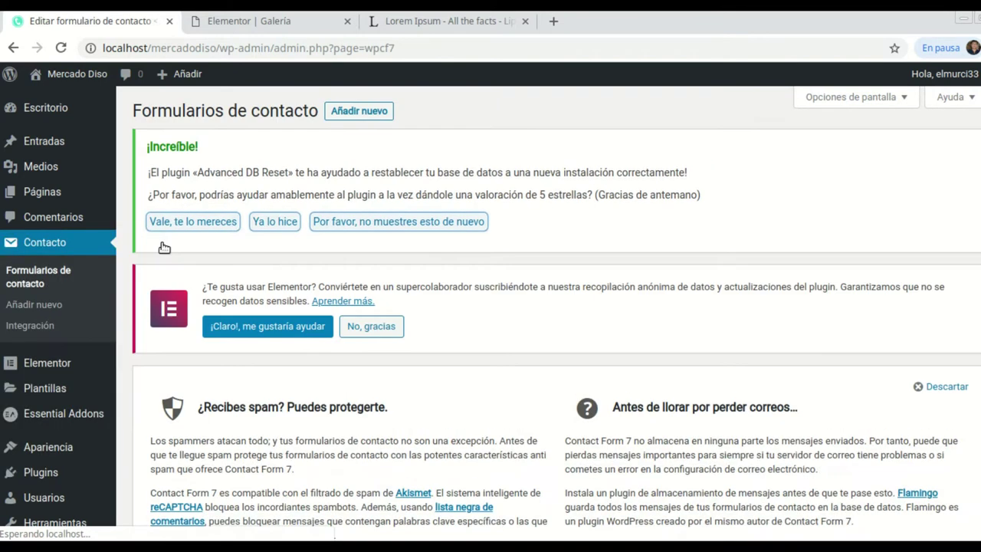
scroll(414, 326, down, 3)
scroll(412, 318, down, 1)
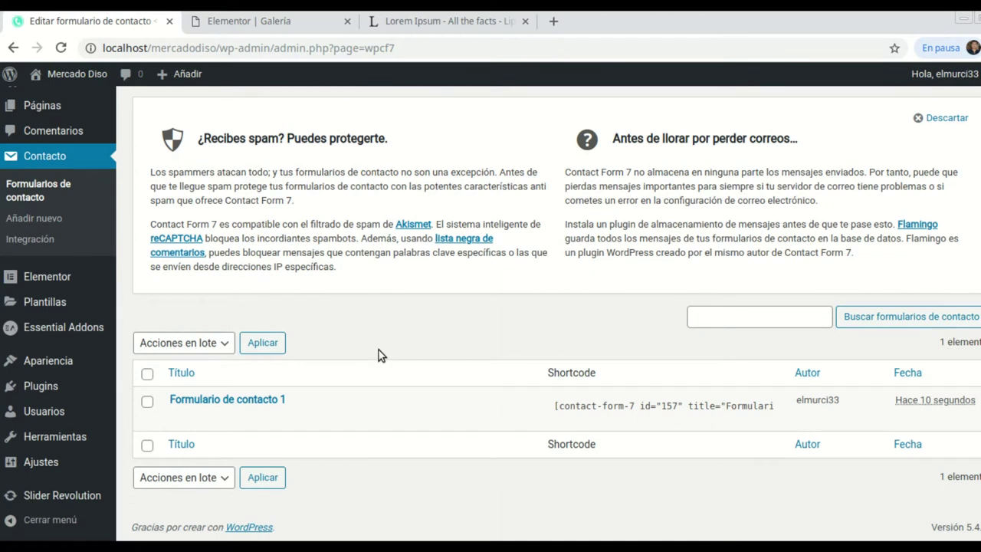
mouse_move(197, 399)
click(701, 409)
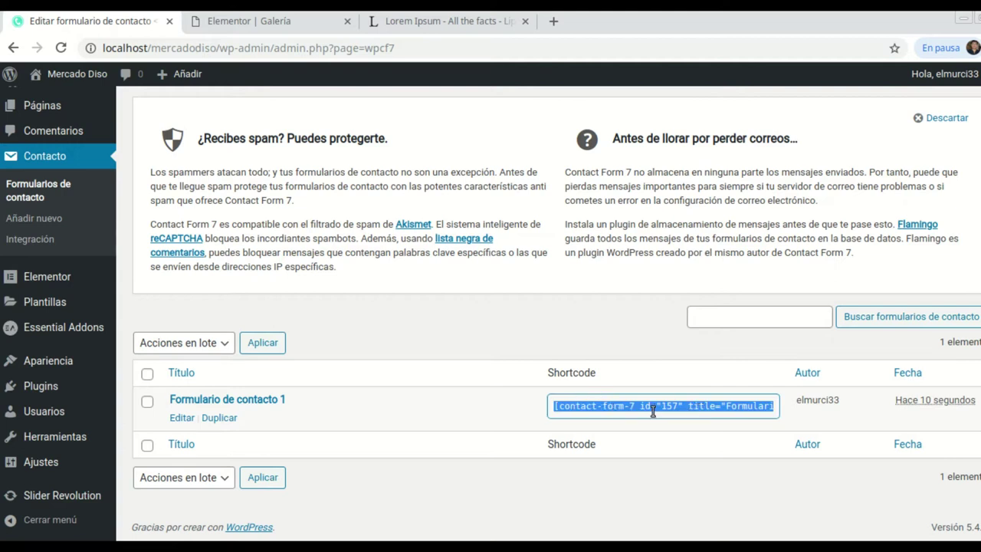
right_click(654, 411)
click(672, 423)
Open Páginas > Todas las páginas in a new browser tab.
scroll(54, 303, up, 2)
mouse_move(37, 191)
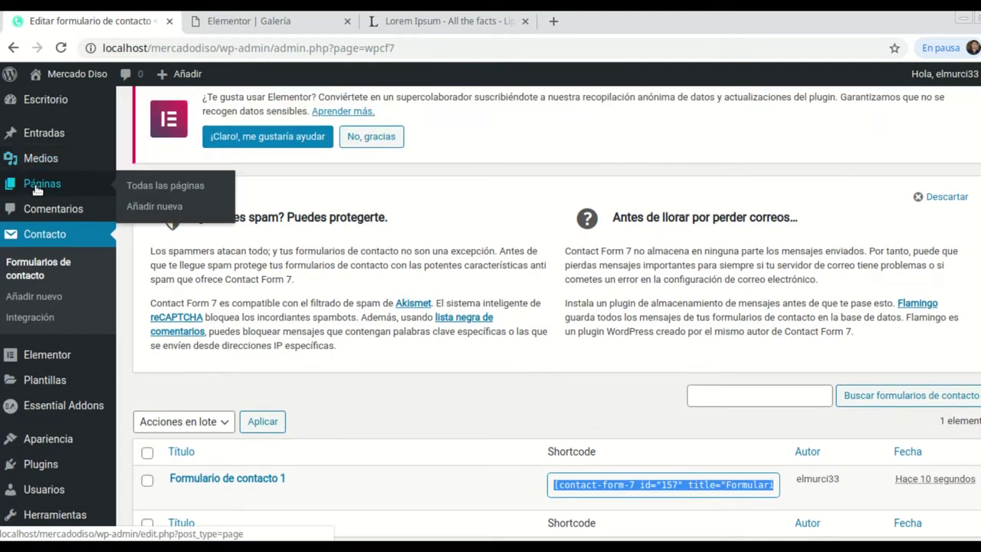
right_click(150, 188)
click(184, 196)
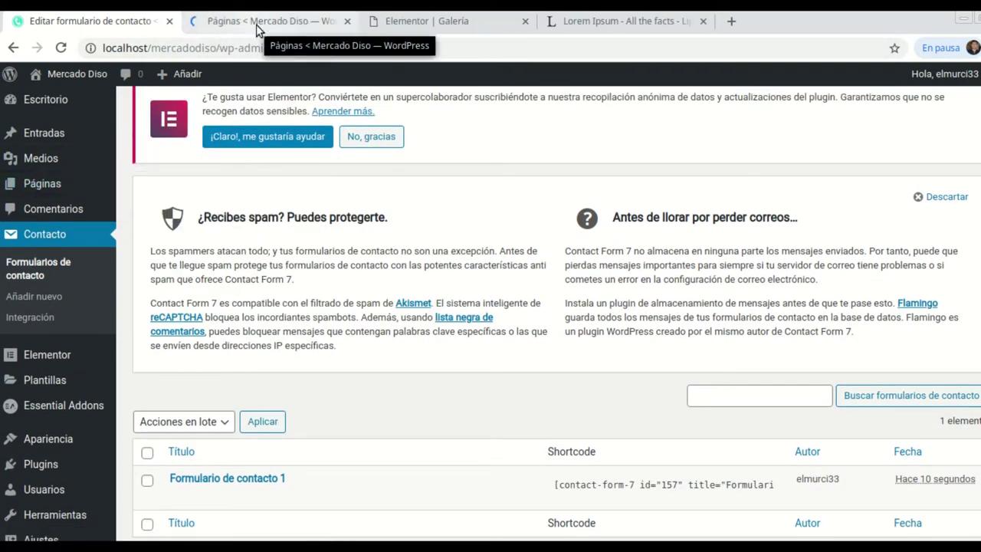
Open the Contacto page for editing from the pages list.
click(256, 30)
scroll(268, 282, down, 4)
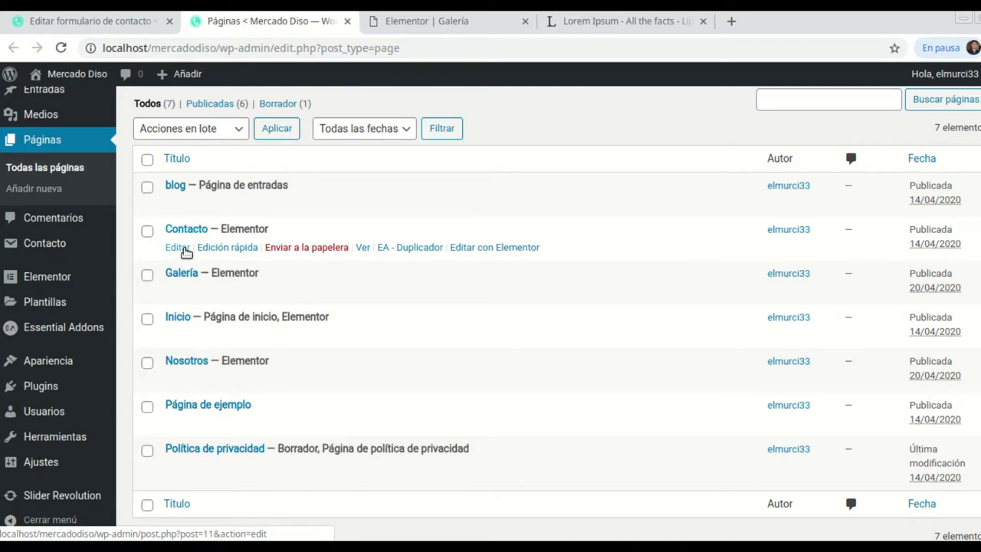
click(177, 248)
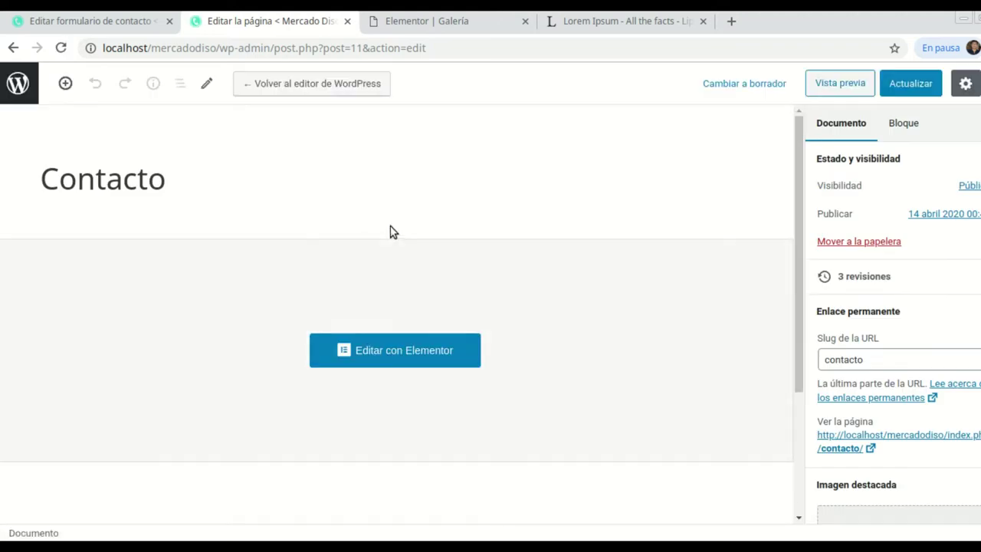
Keep the 'Elementor ancho completo' template and launch the page in Elementor.
scroll(912, 348, down, 1)
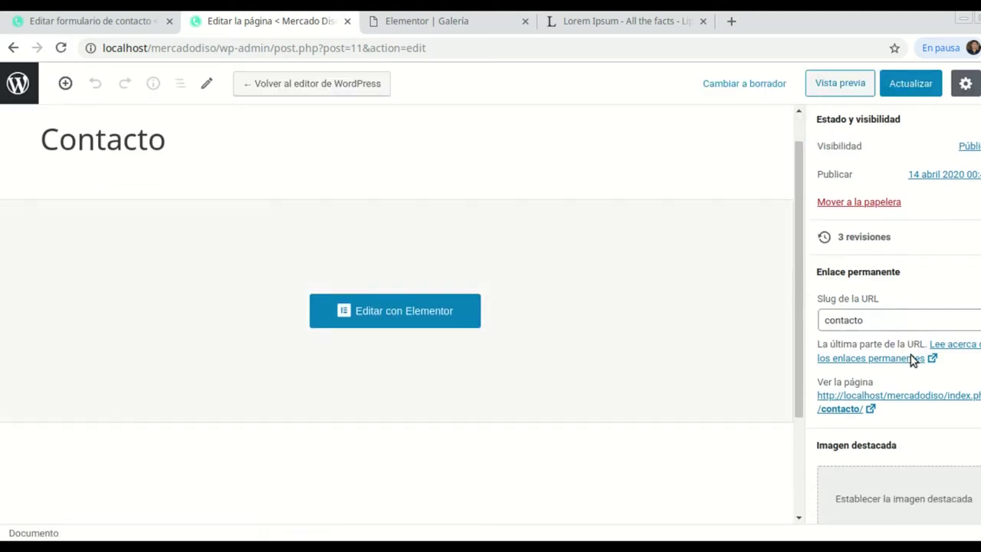
scroll(903, 421, down, 3)
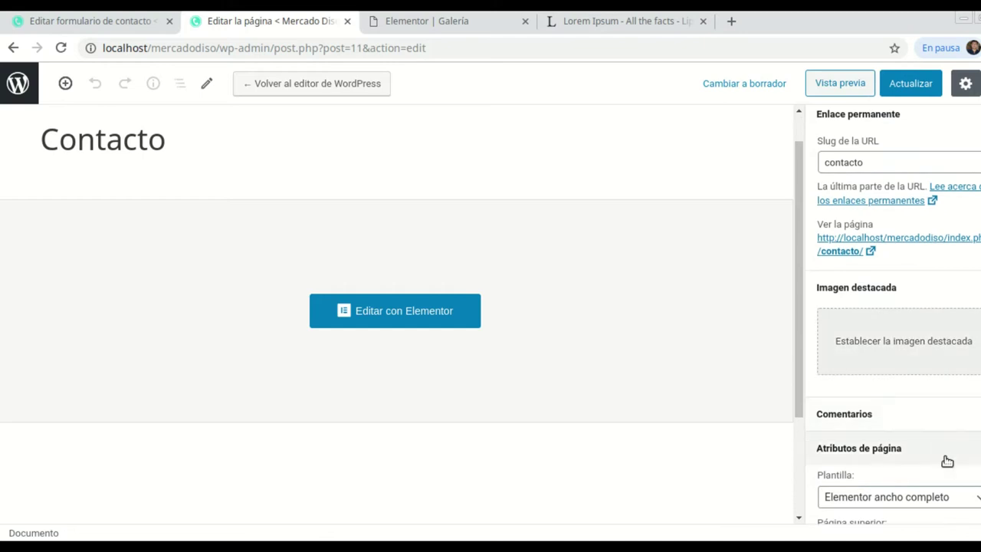
click(924, 499)
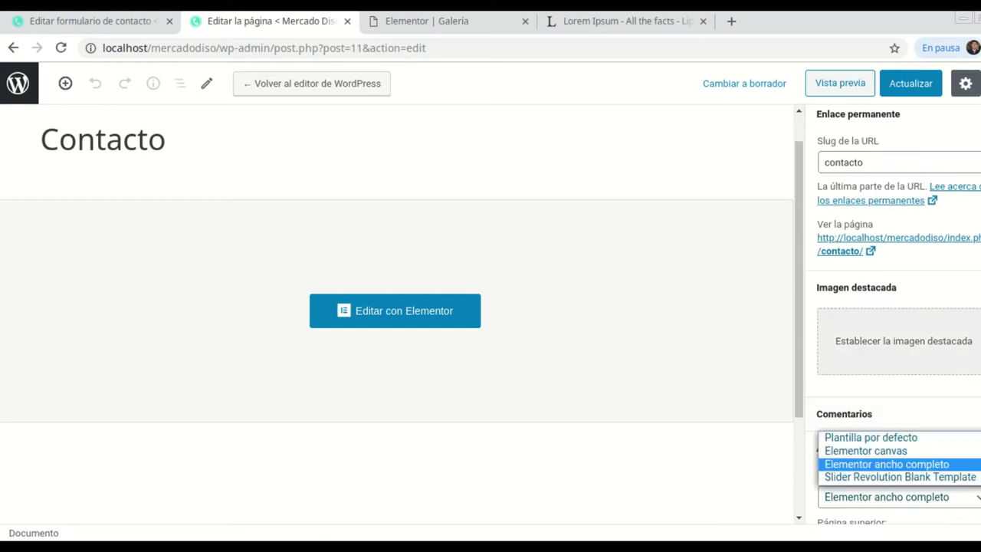
click(909, 469)
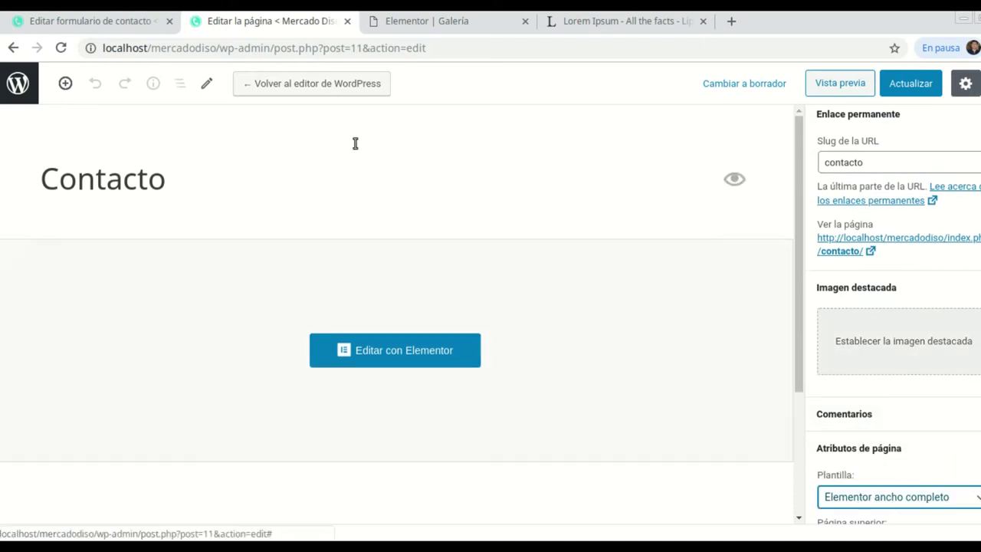
click(411, 354)
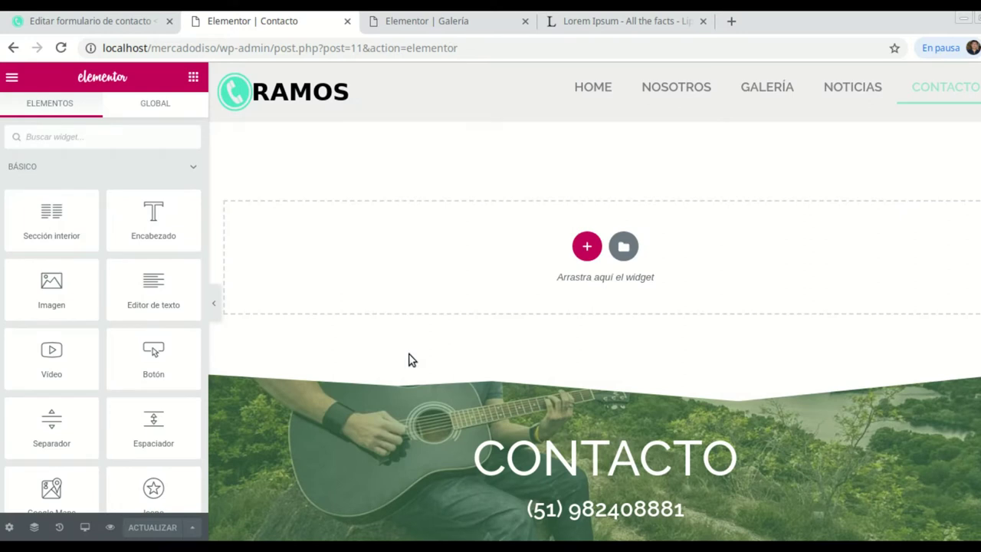
Add a single-column section at the top and place a Shortcode widget in it.
click(587, 246)
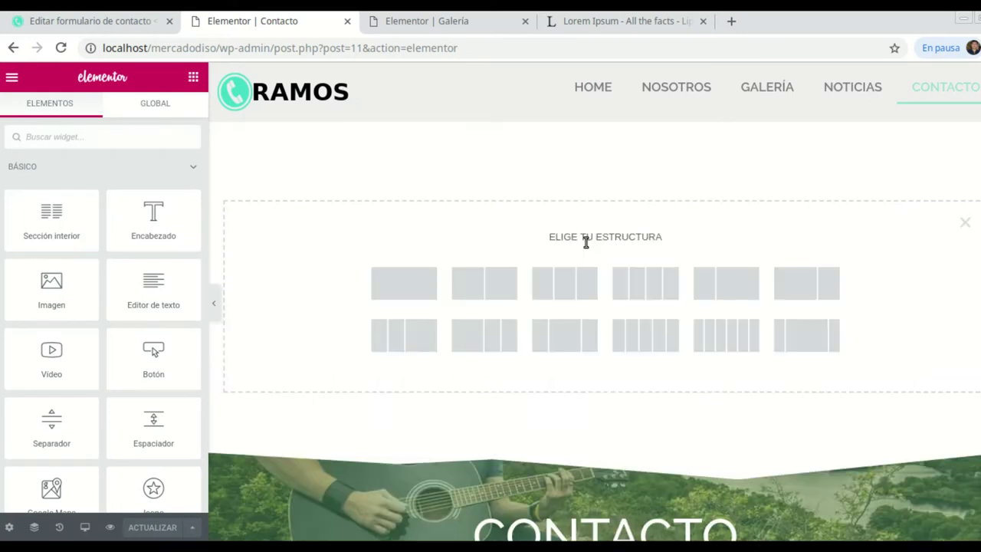
click(393, 292)
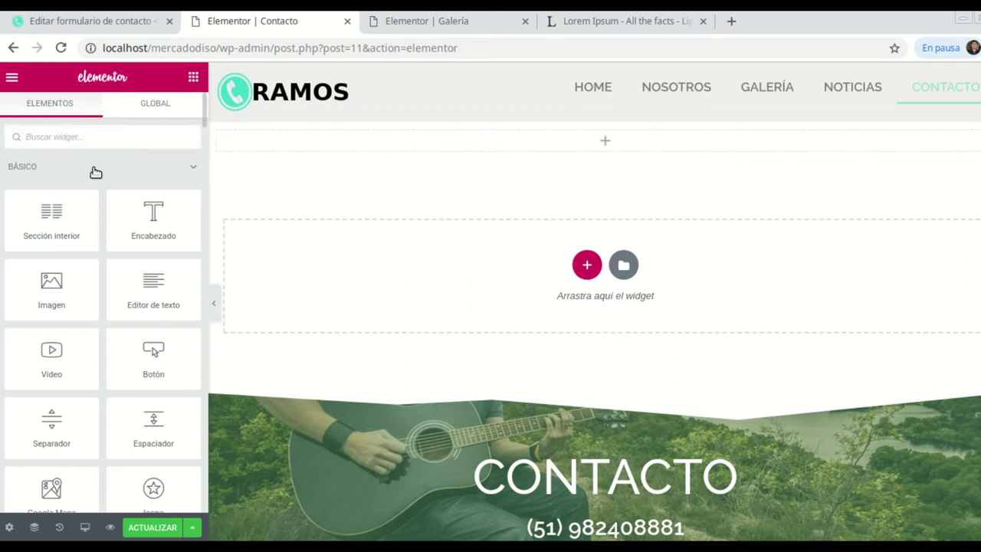
scroll(99, 175, down, 10)
scroll(97, 174, down, 12)
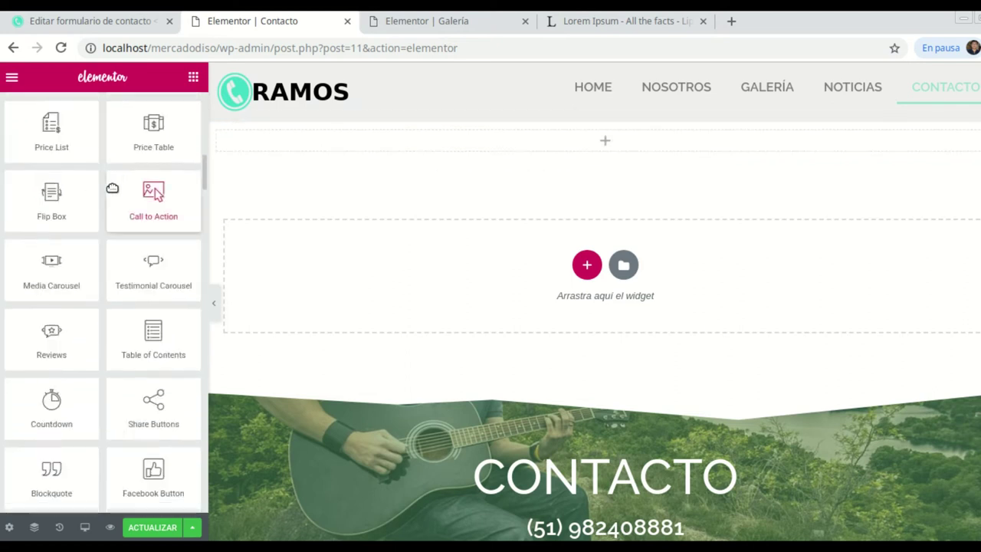
scroll(113, 189, down, 2)
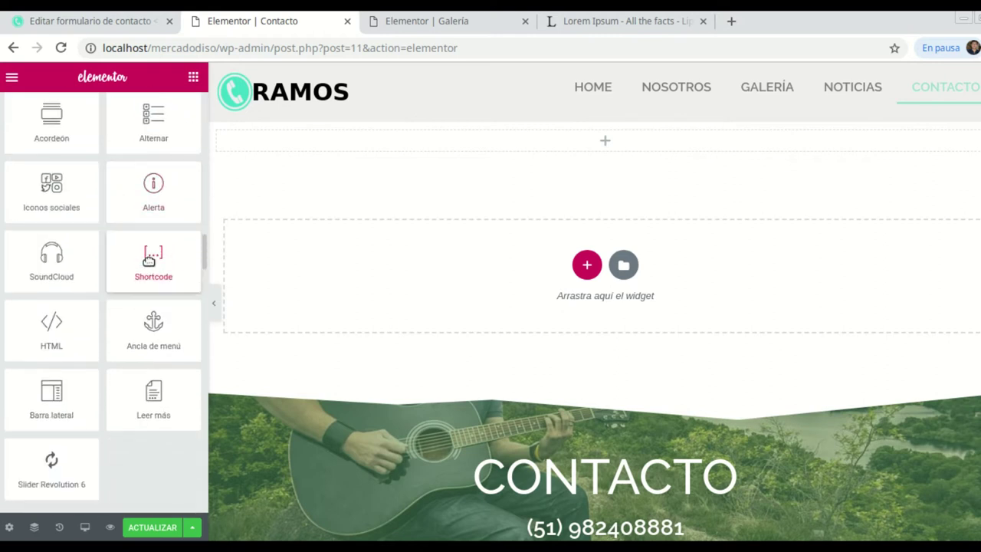
drag(138, 250, 479, 161)
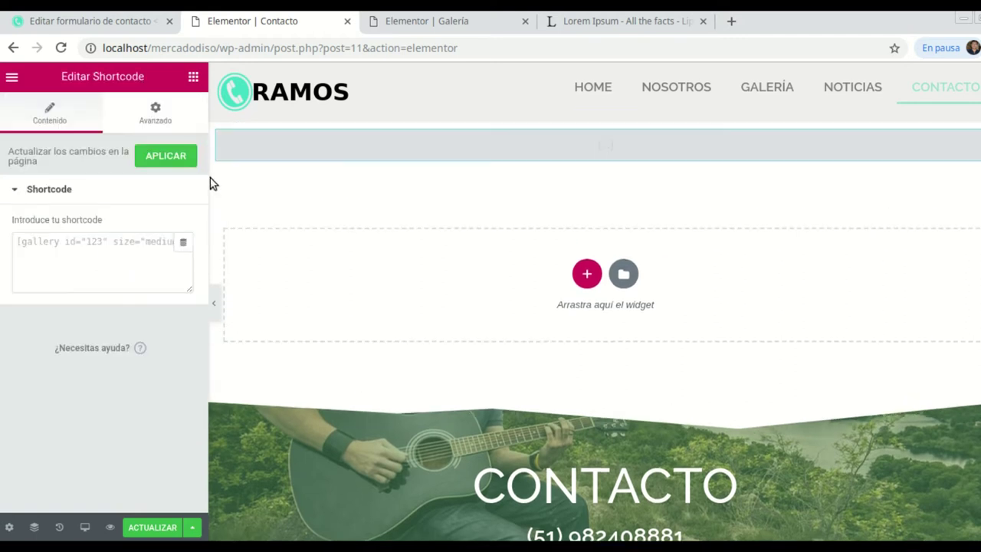
Paste the contact-form-7 id 157 shortcode into the Shortcode widget.
click(50, 244)
right_click(51, 245)
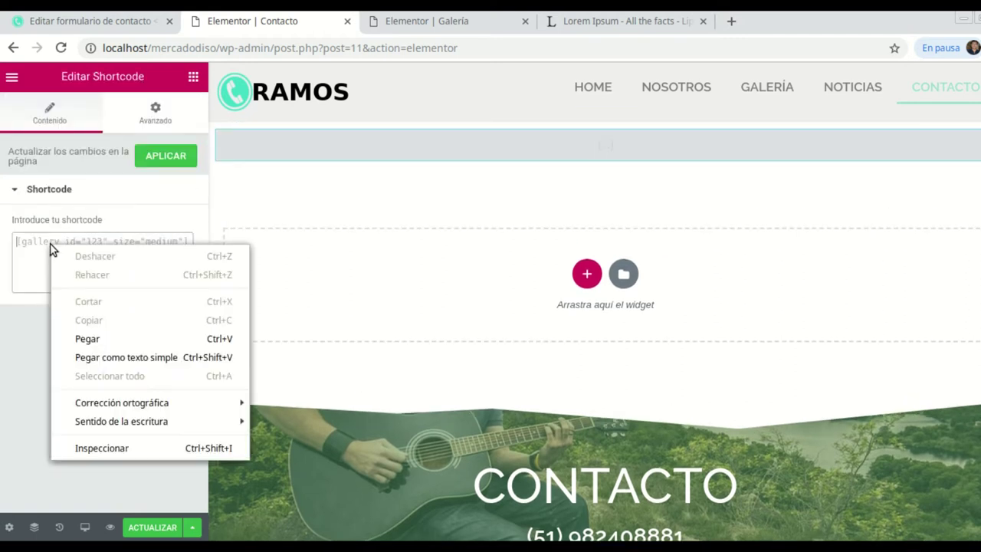
click(100, 339)
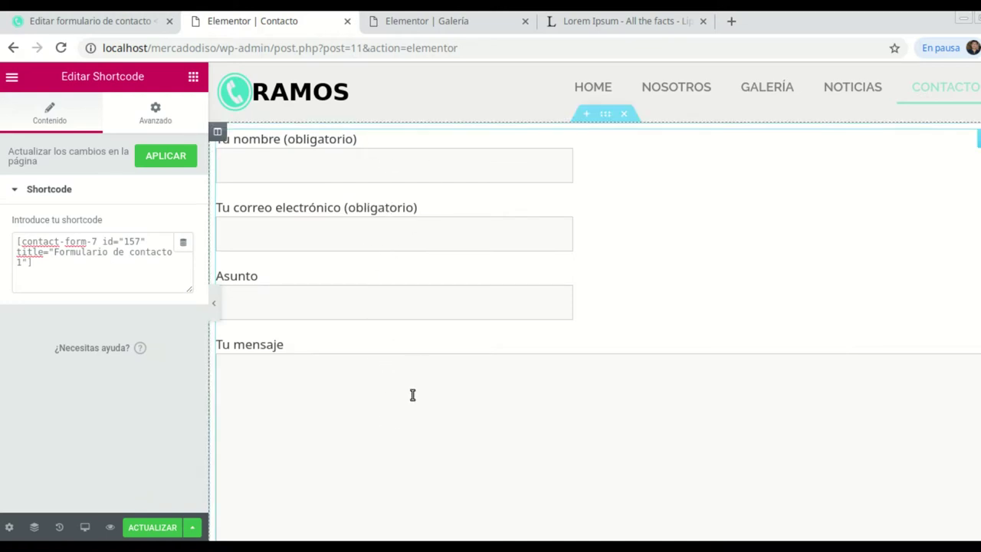
click(92, 20)
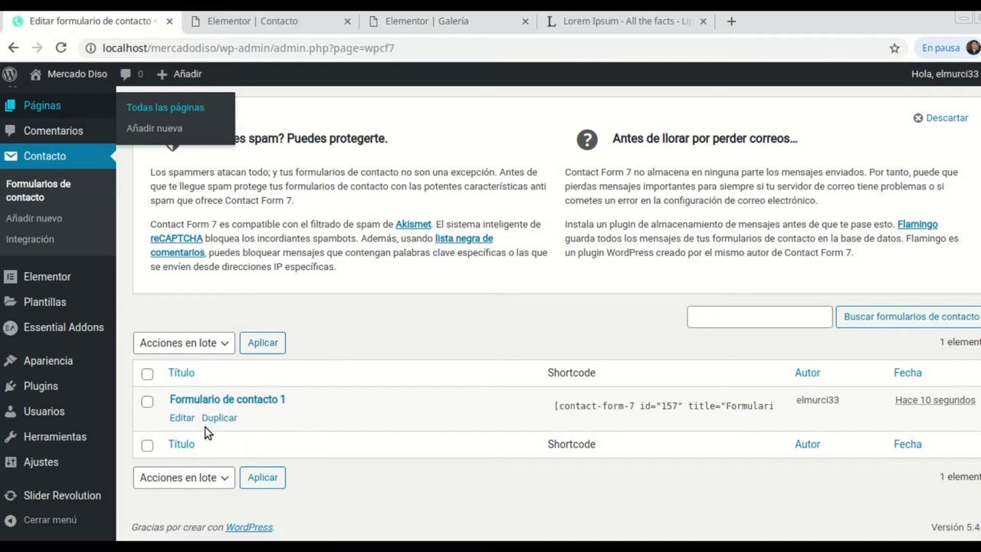
Open Formulario de contacto 1 for editing and select its template text.
click(177, 419)
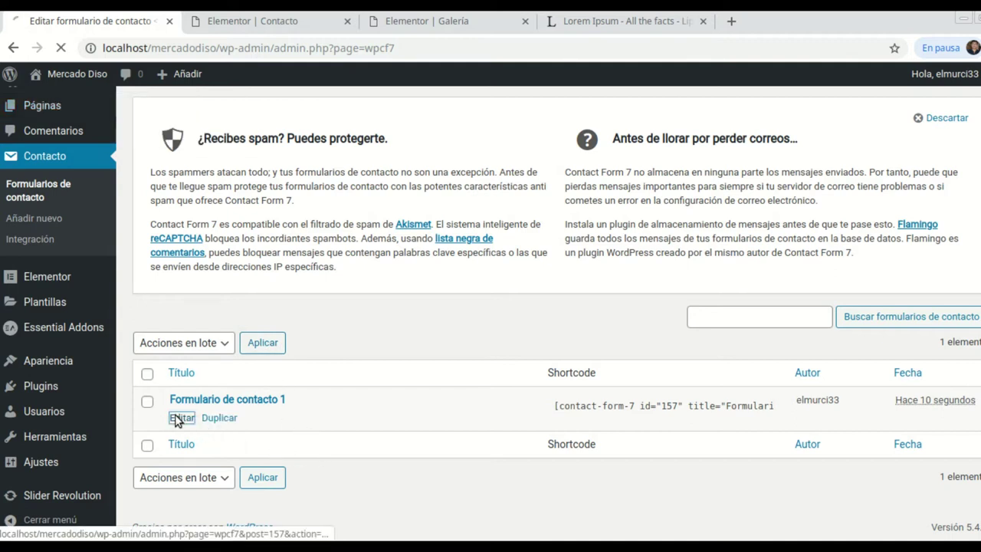
scroll(354, 302, down, 6)
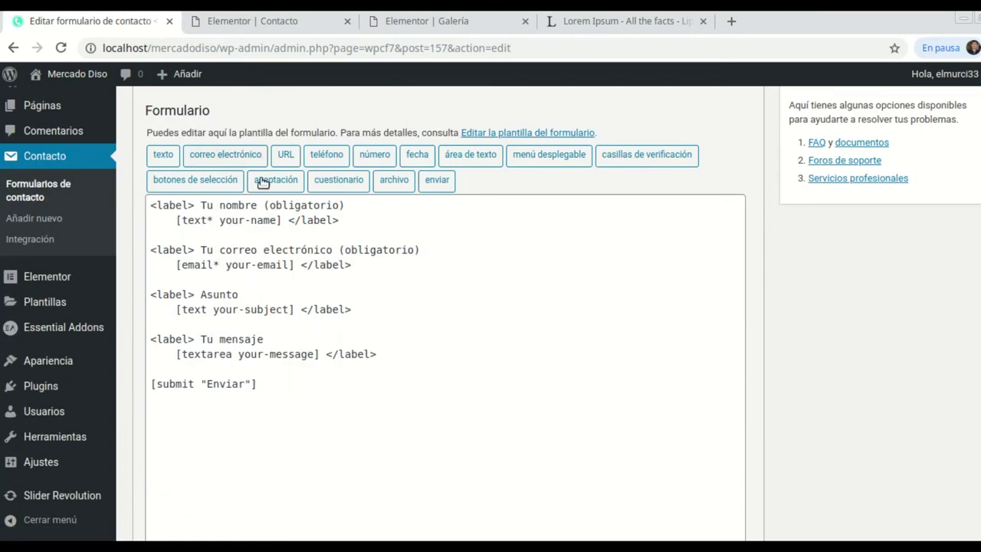
scroll(334, 201, up, 1)
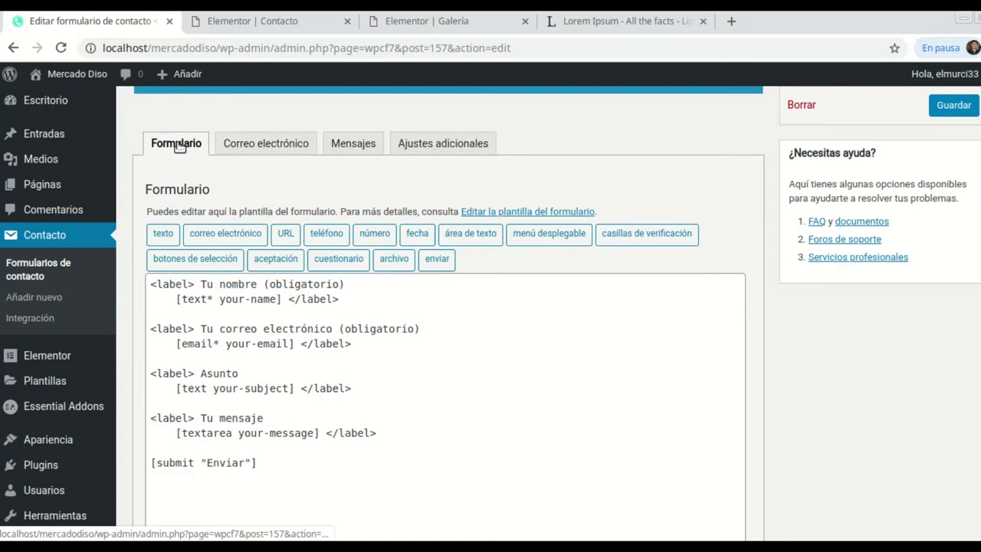
drag(261, 463, 151, 284)
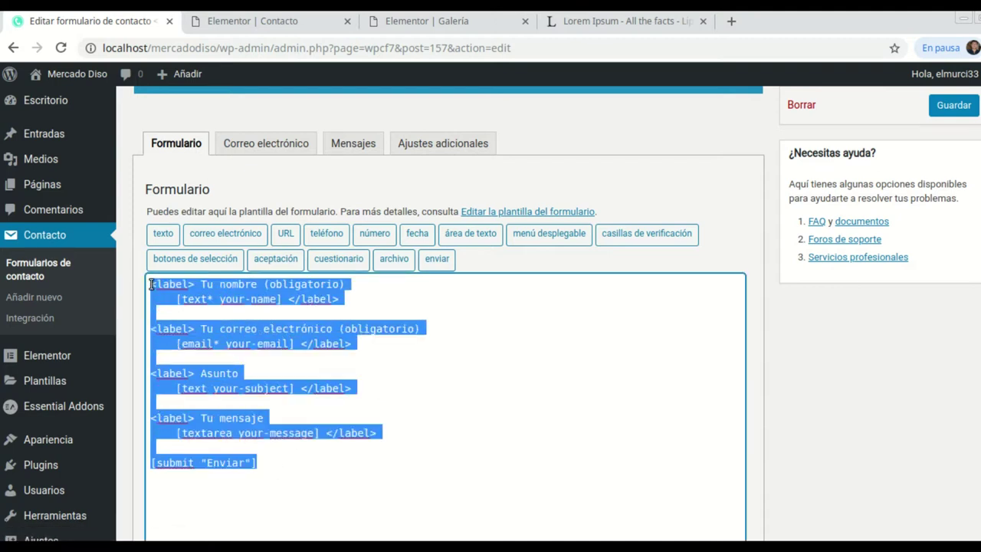
click(478, 422)
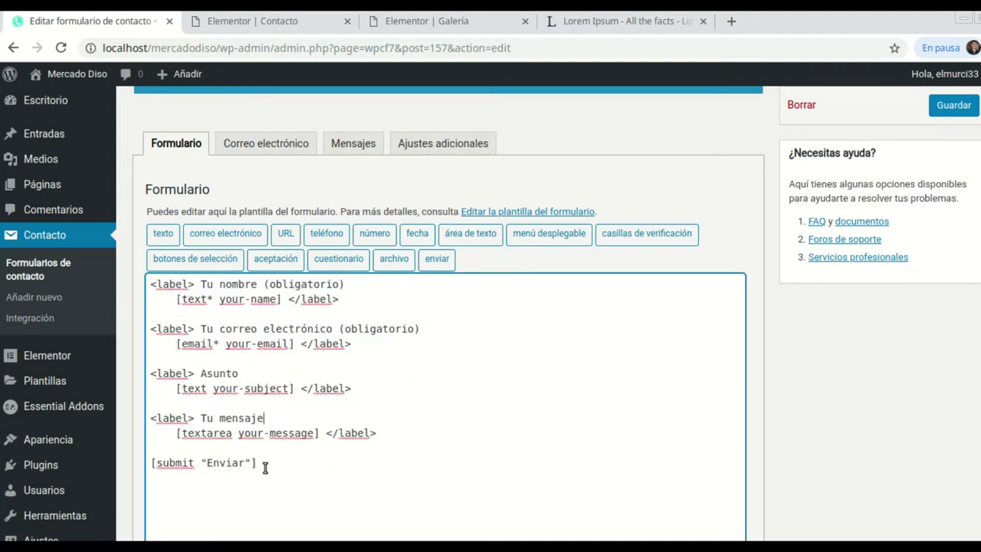
drag(265, 467, 153, 280)
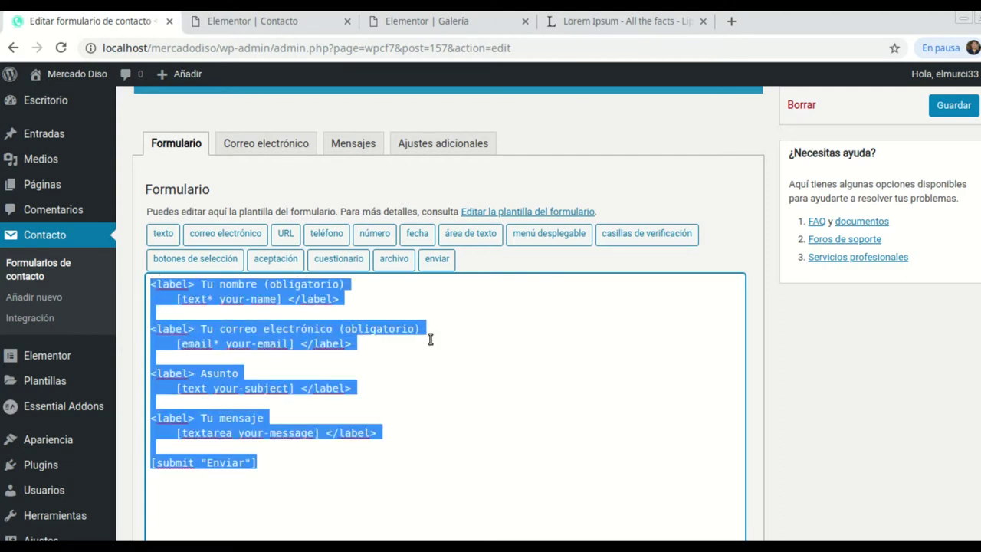
click(372, 313)
Compare the name and email label blocks with the Elementor form preview.
drag(330, 299, 151, 286)
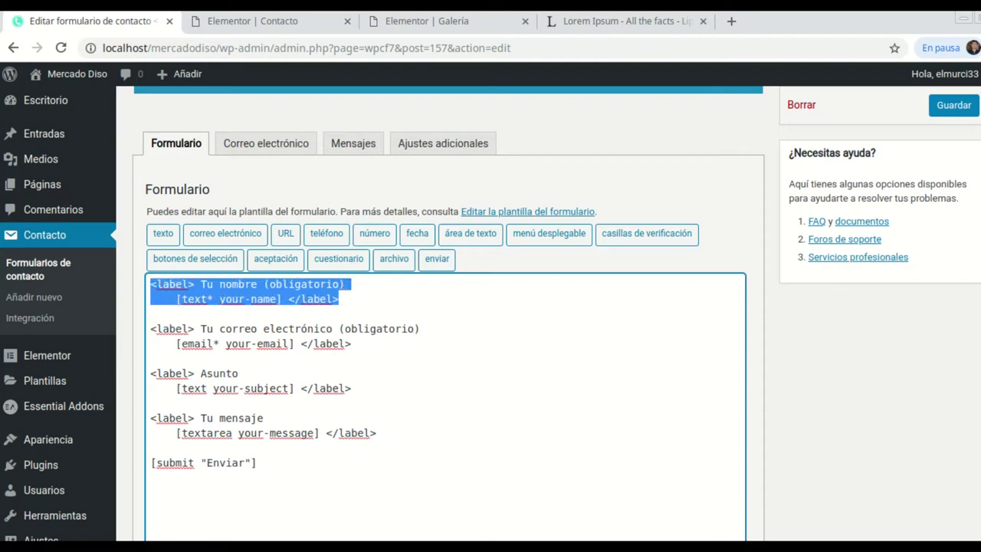
click(270, 21)
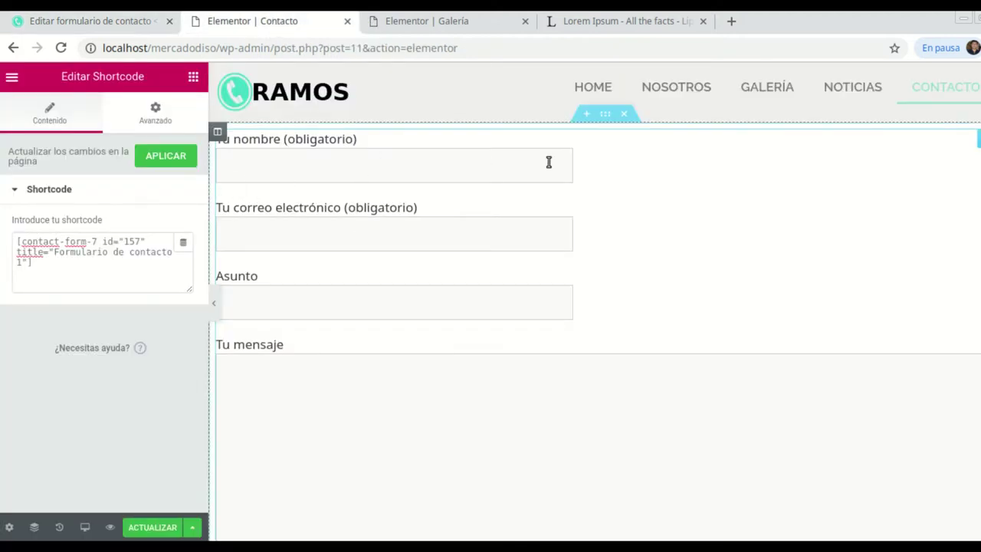
click(118, 25)
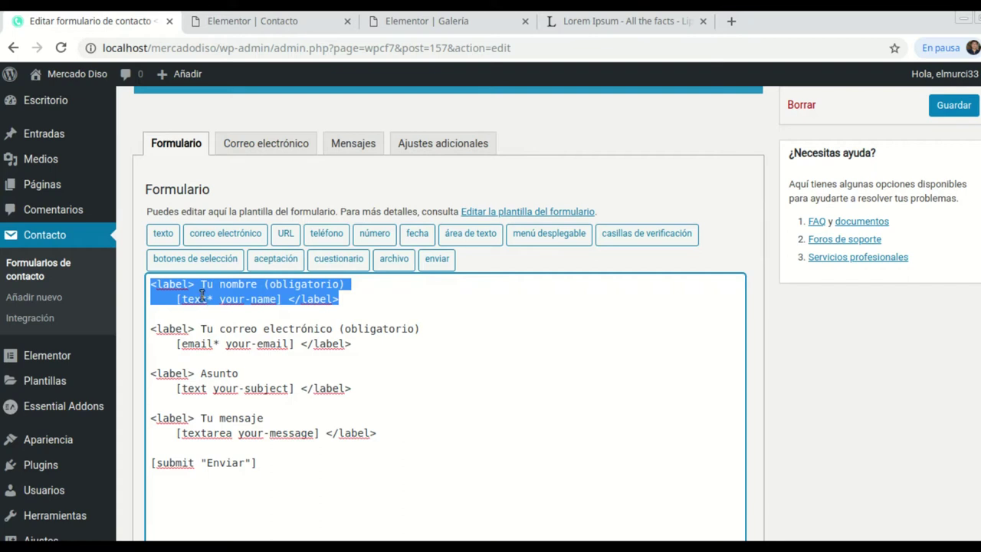
drag(357, 347, 154, 328)
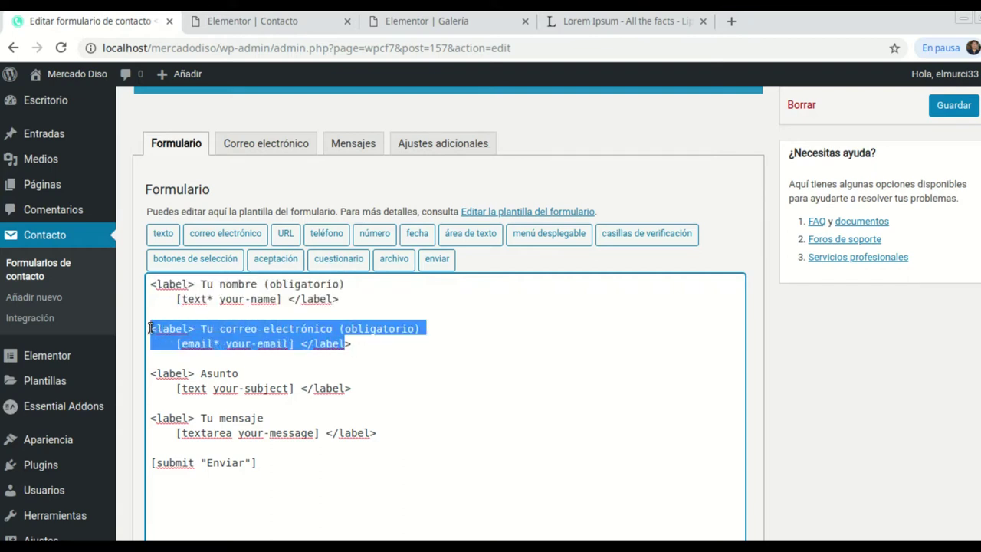
click(151, 328)
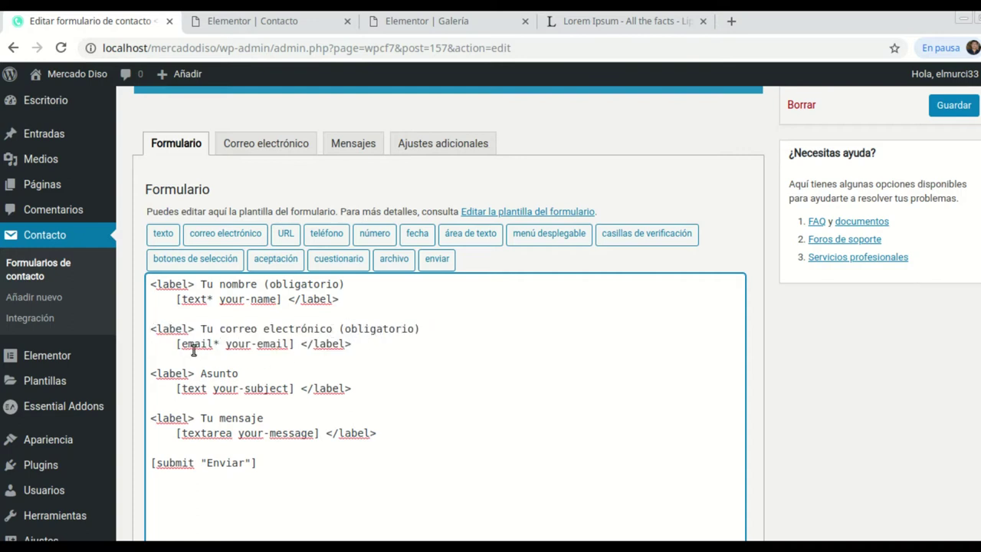
click(259, 23)
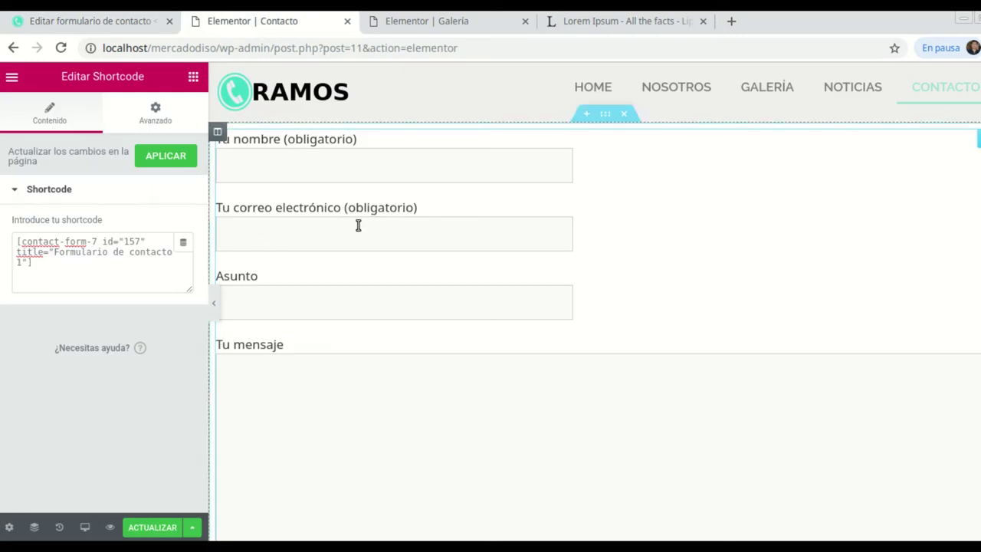
click(92, 22)
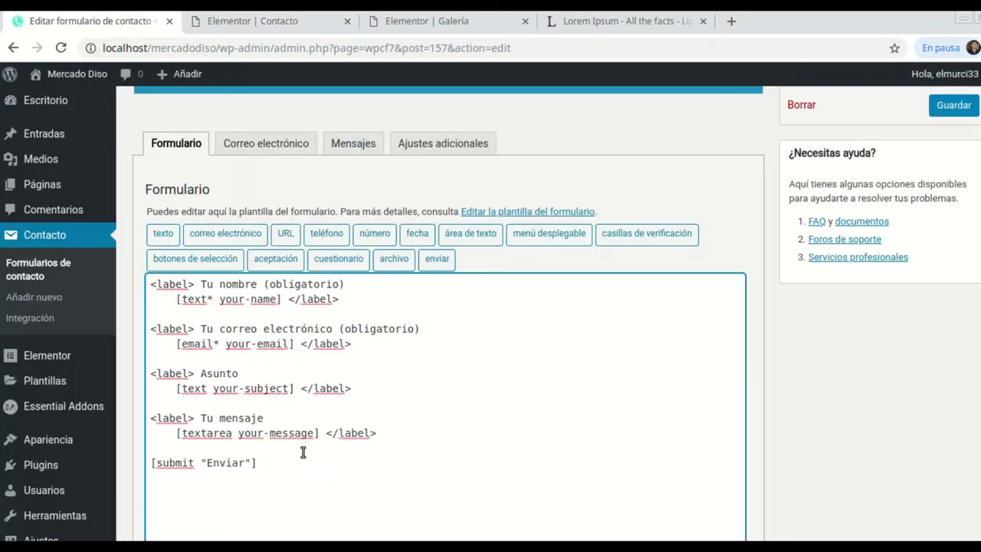
Compare the Asunto and Tu mensaje blocks with their fields in the preview.
drag(357, 393, 158, 377)
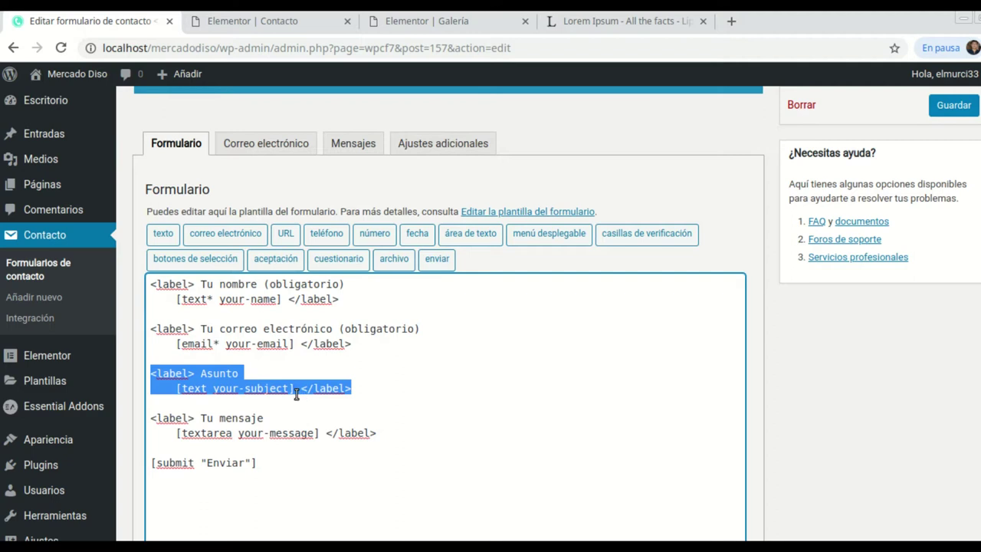
click(261, 26)
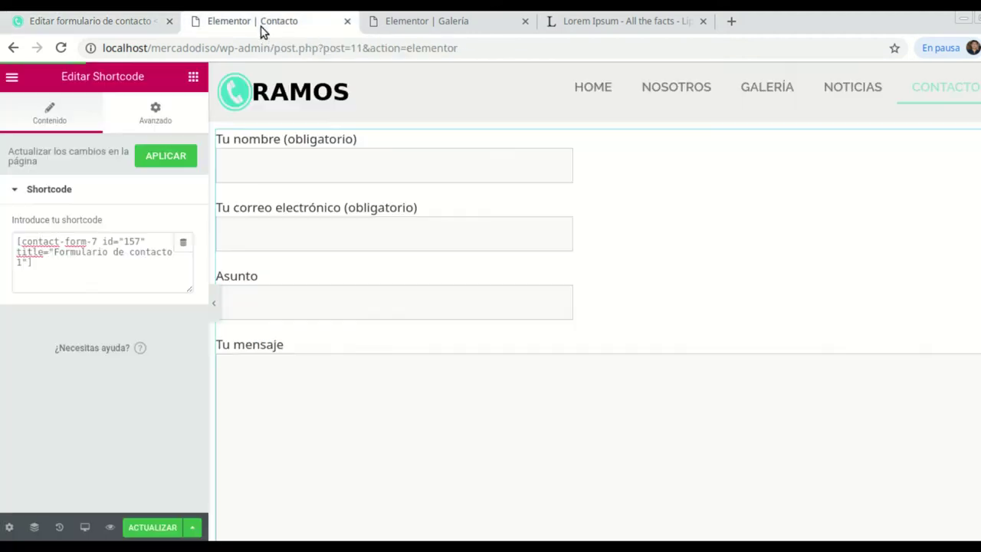
click(257, 288)
click(142, 27)
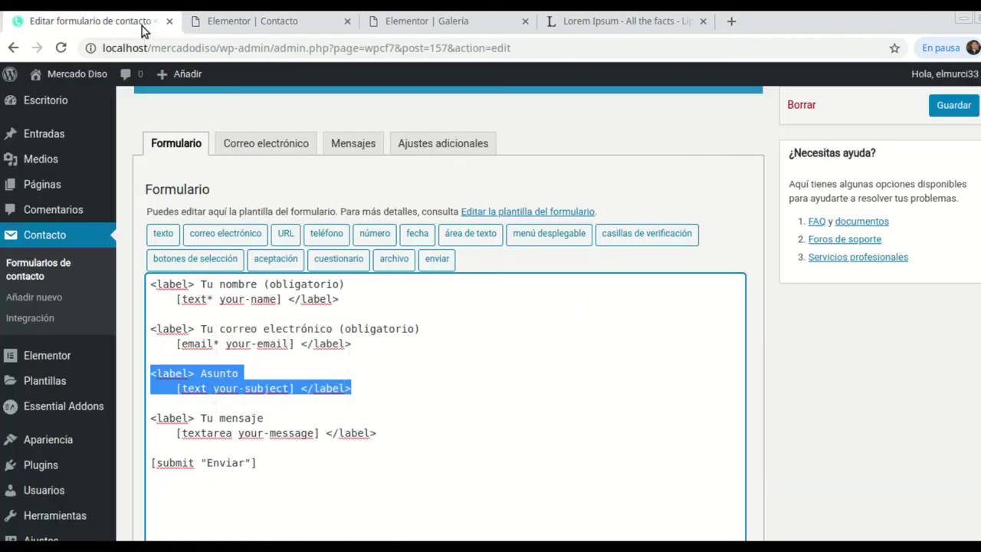
drag(376, 433, 155, 420)
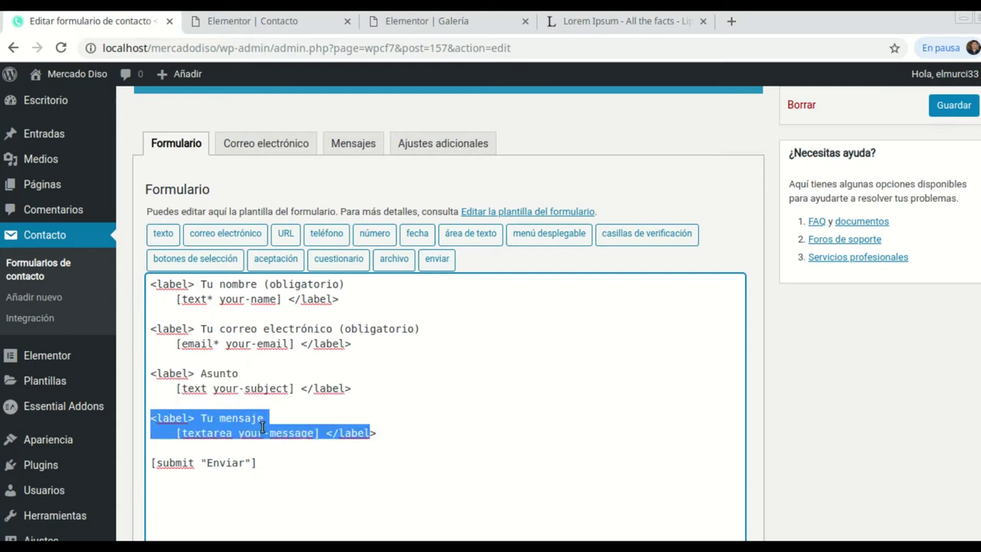
click(223, 442)
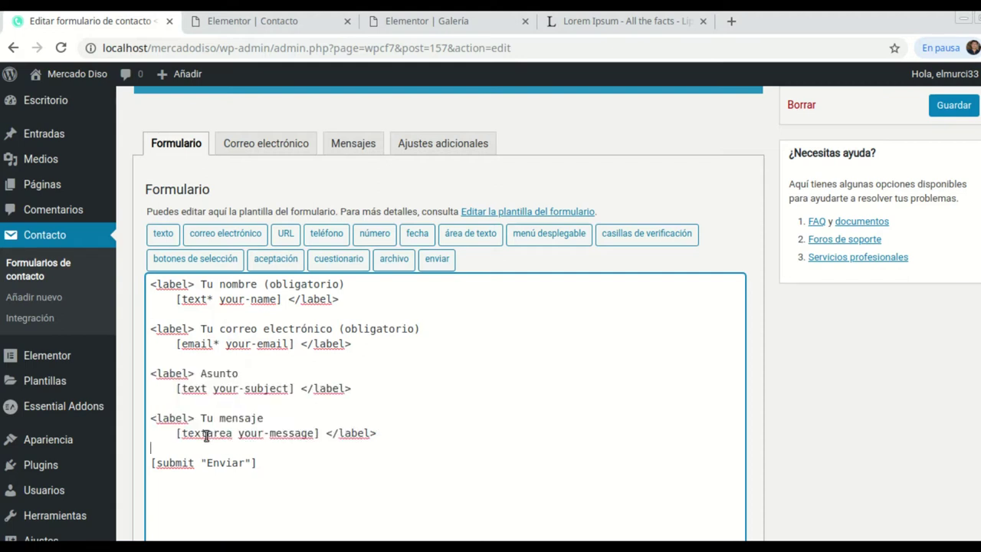
click(285, 29)
scroll(275, 326, down, 3)
click(257, 239)
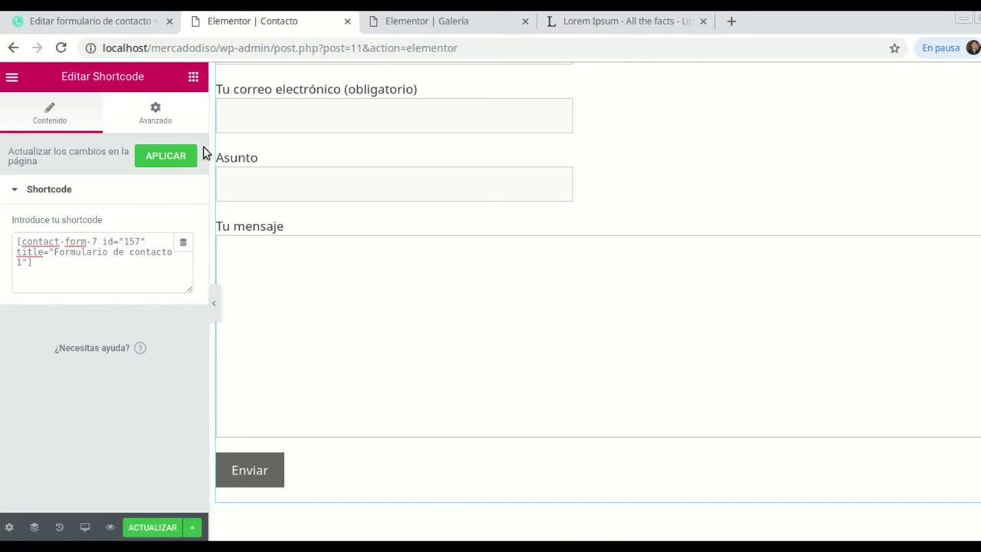
Compare the Enviar submit line with the preview's send button.
click(48, 21)
drag(250, 465, 150, 463)
click(299, 471)
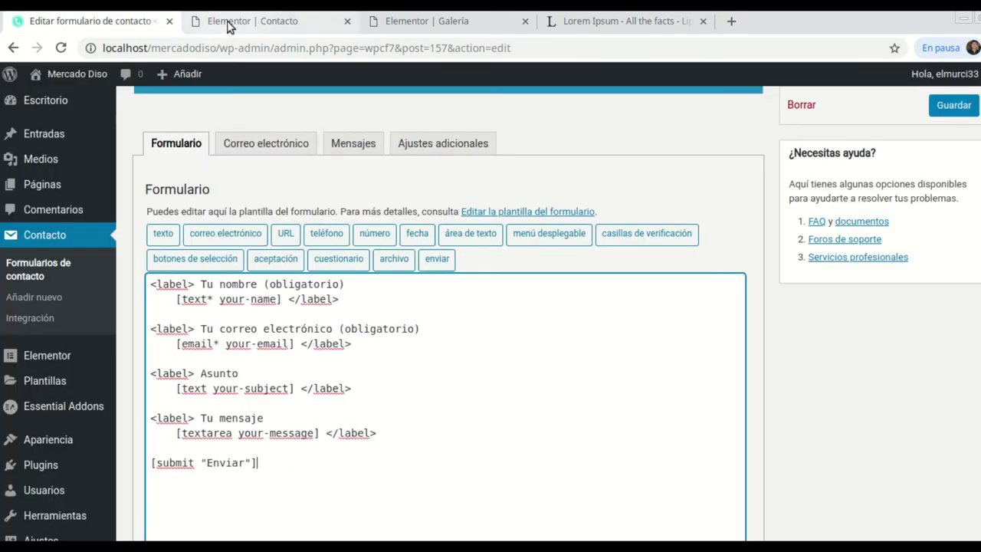
click(228, 23)
click(66, 17)
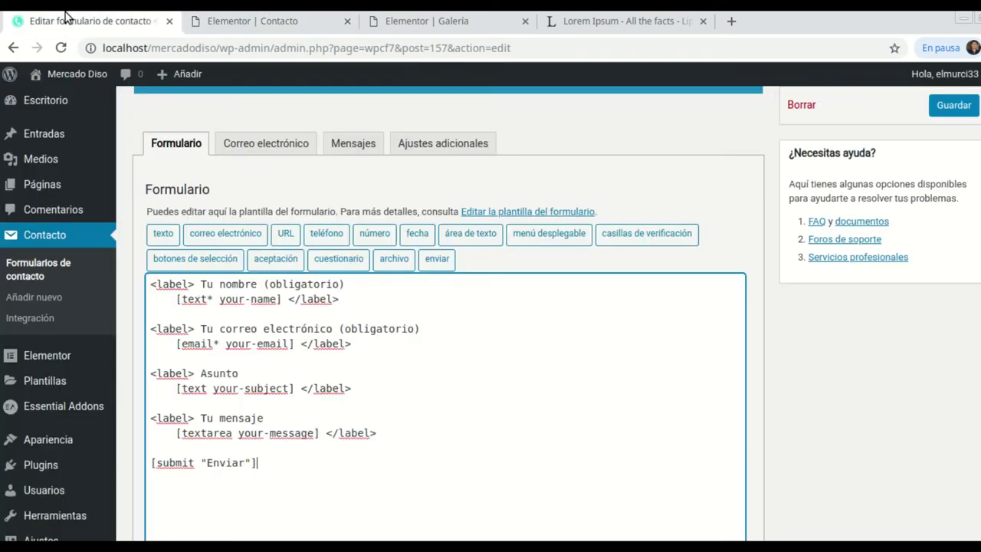
scroll(416, 333, down, 1)
scroll(417, 335, up, 1)
Show the form's Correo electrónico tab and scroll through its Para, De and Asunto fields.
click(279, 146)
scroll(457, 388, down, 2)
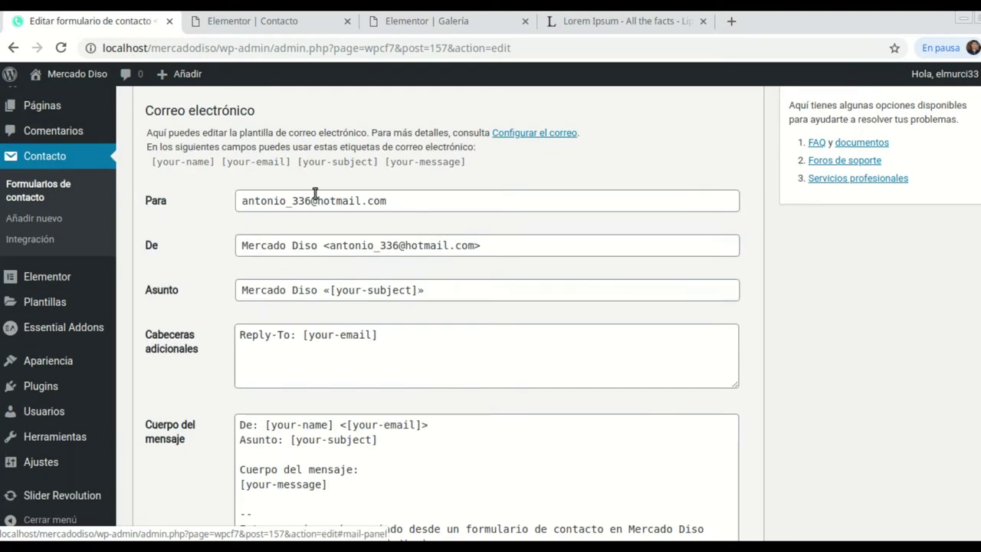
scroll(320, 284, down, 1)
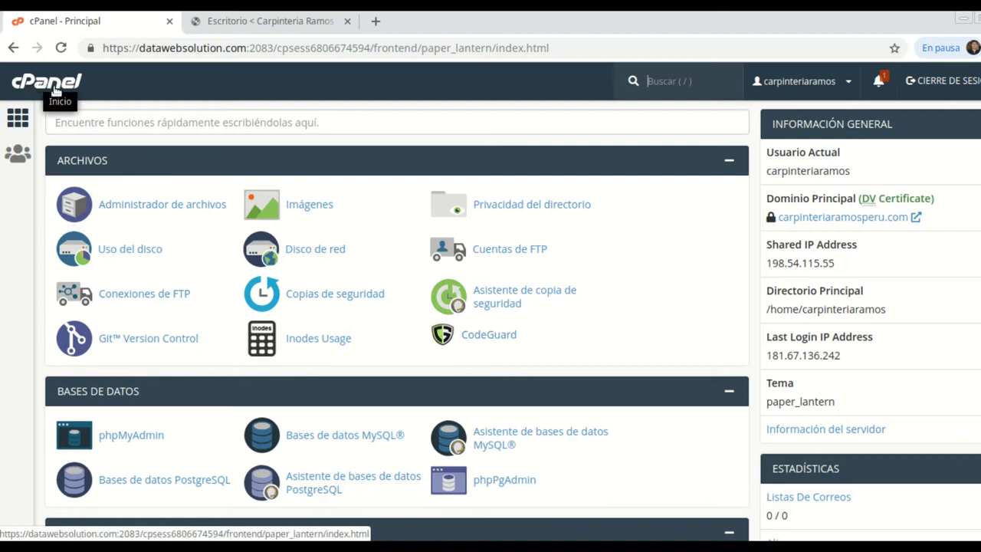
Check cPanel's Cuentas de correo electrónico list of two accounts, then return to WordPress.
scroll(269, 238, down, 2)
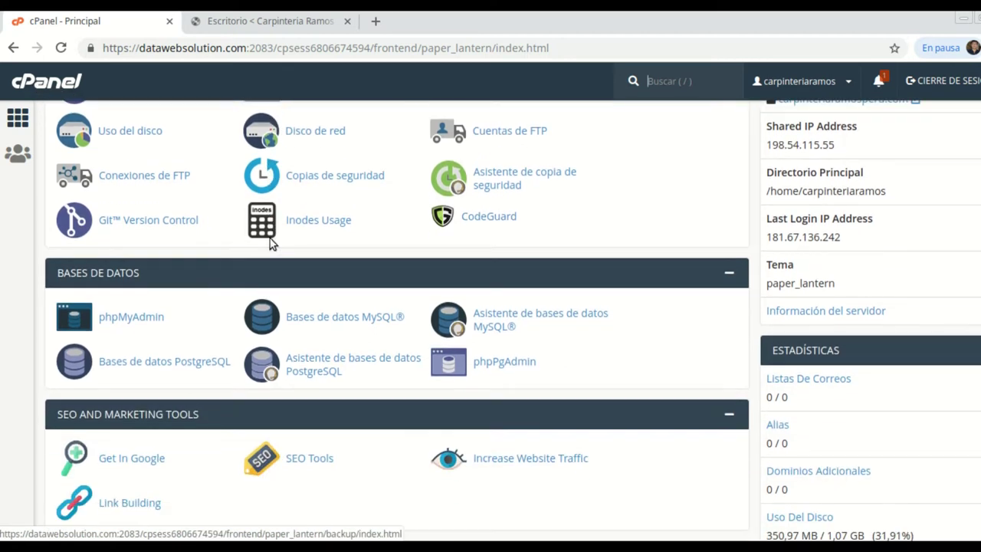
scroll(184, 290, down, 5)
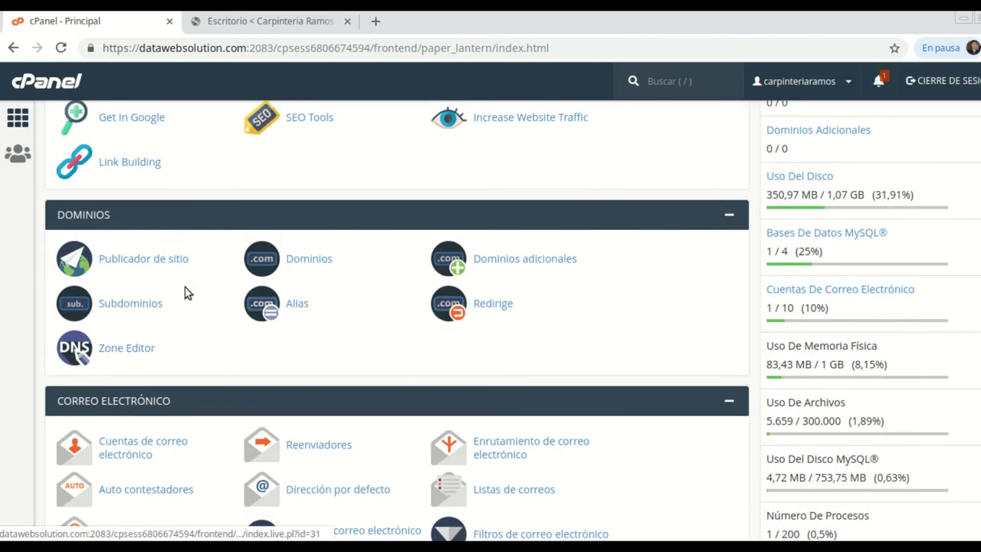
scroll(153, 292, down, 2)
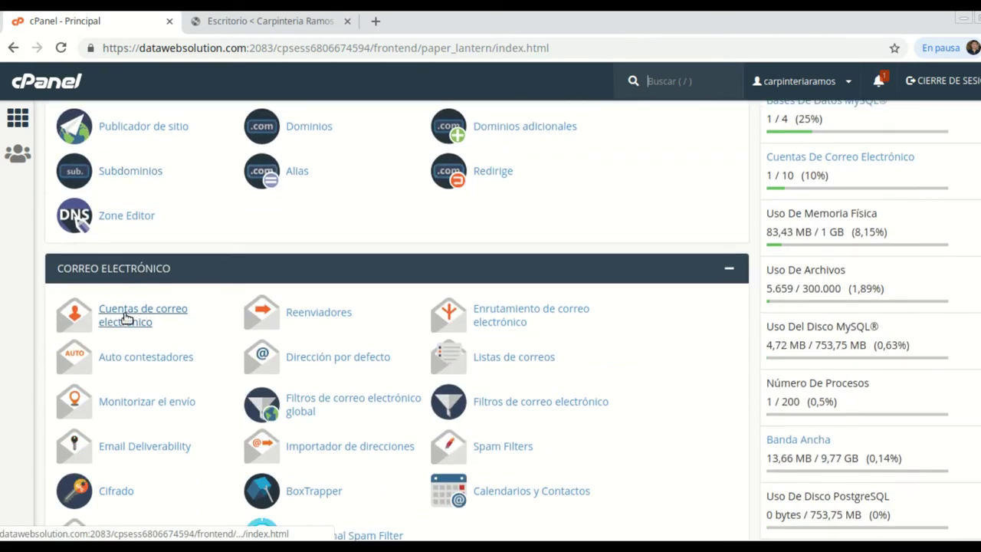
click(137, 318)
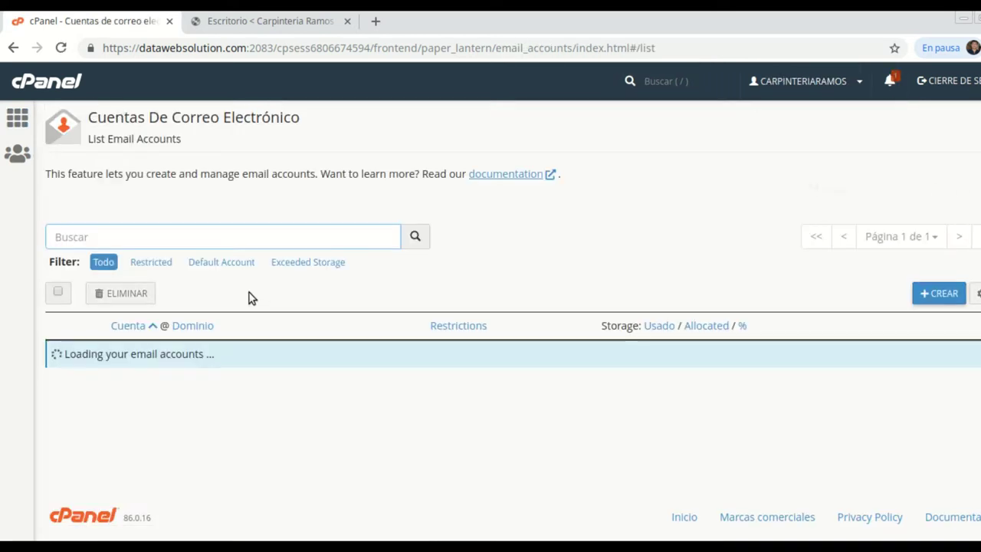
click(260, 22)
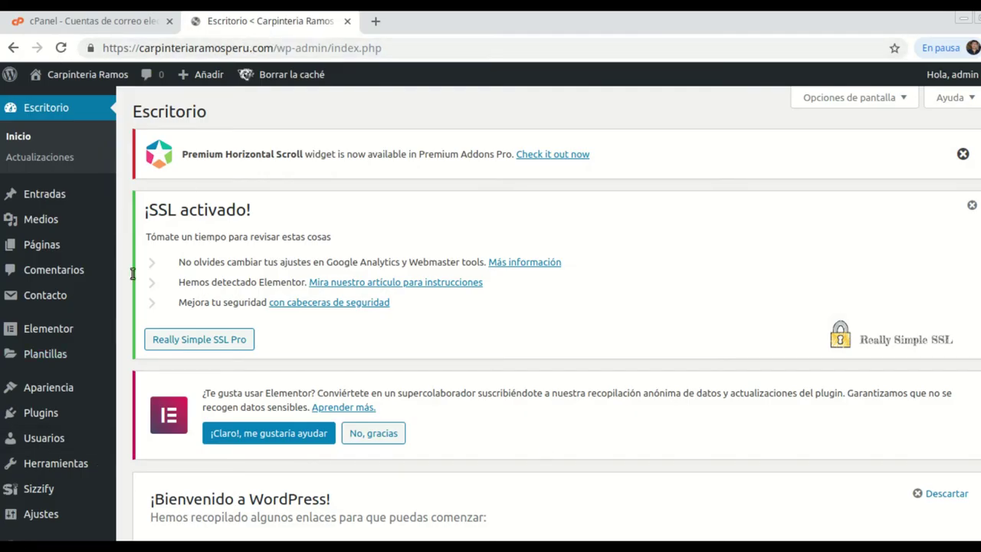
Go back to the WordPress dashboard and open Ajustes > Generales.
click(107, 25)
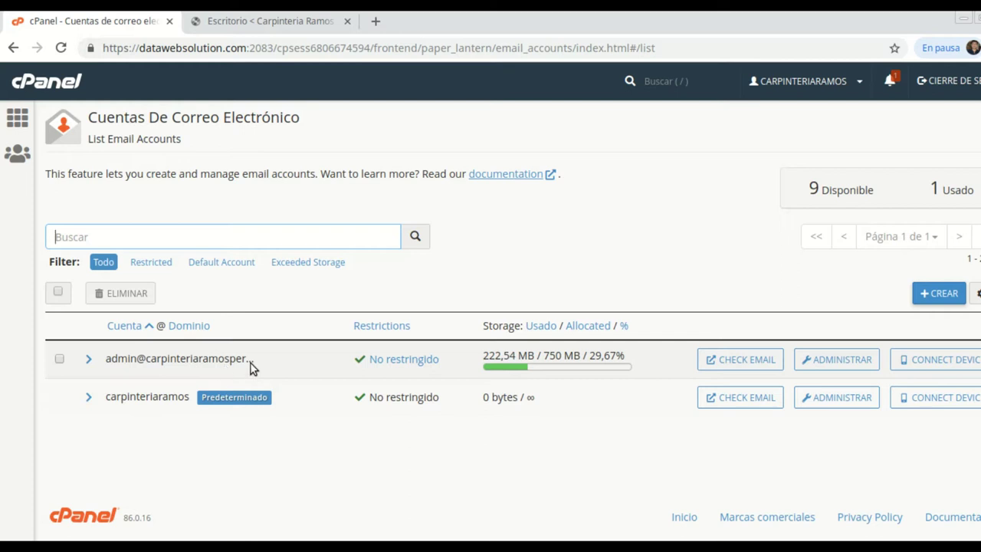
click(264, 25)
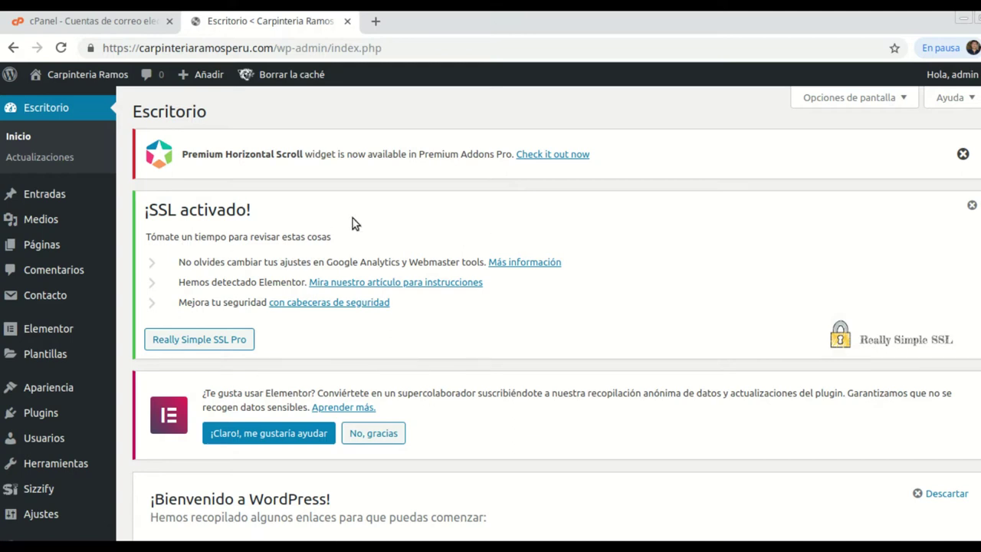
scroll(51, 386, down, 1)
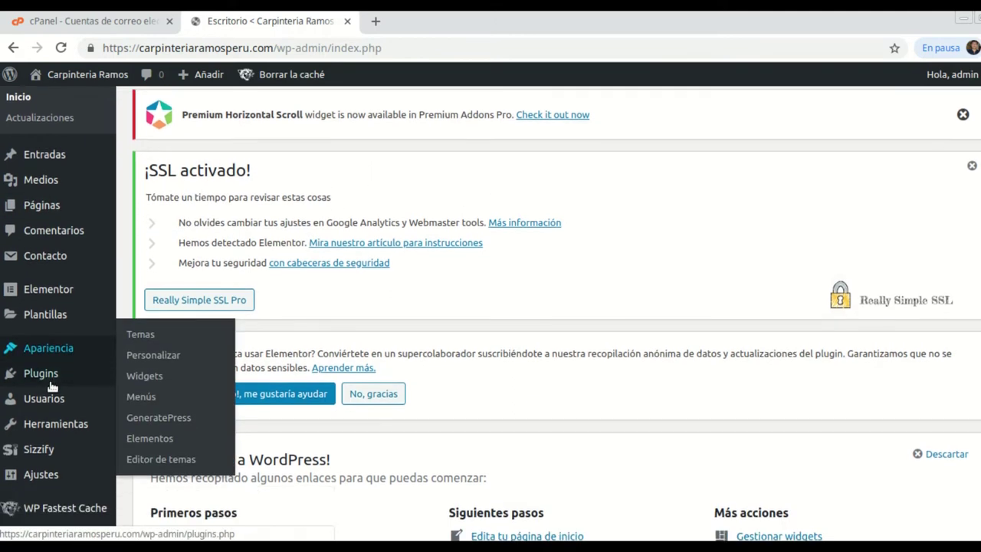
scroll(31, 398, down, 2)
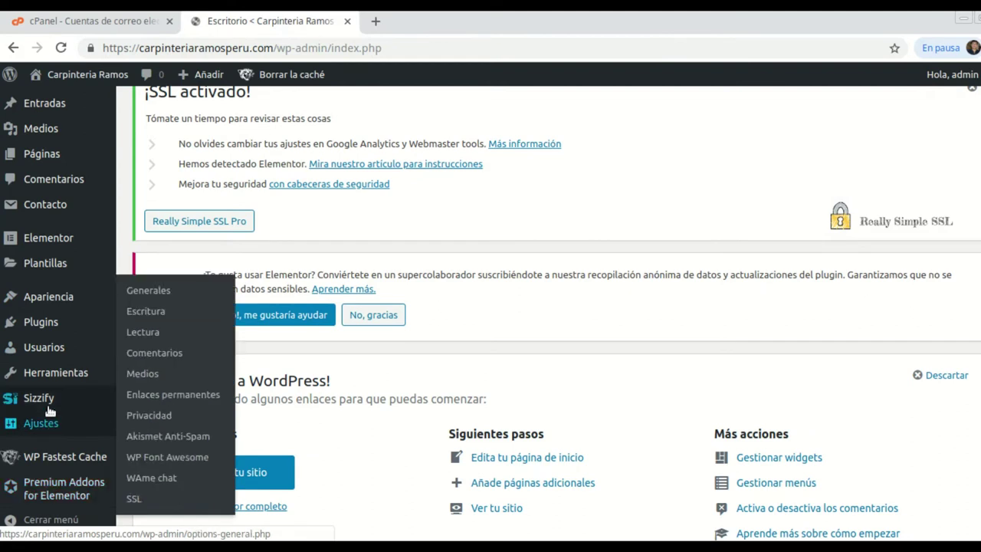
mouse_move(49, 381)
scroll(50, 381, down, 4)
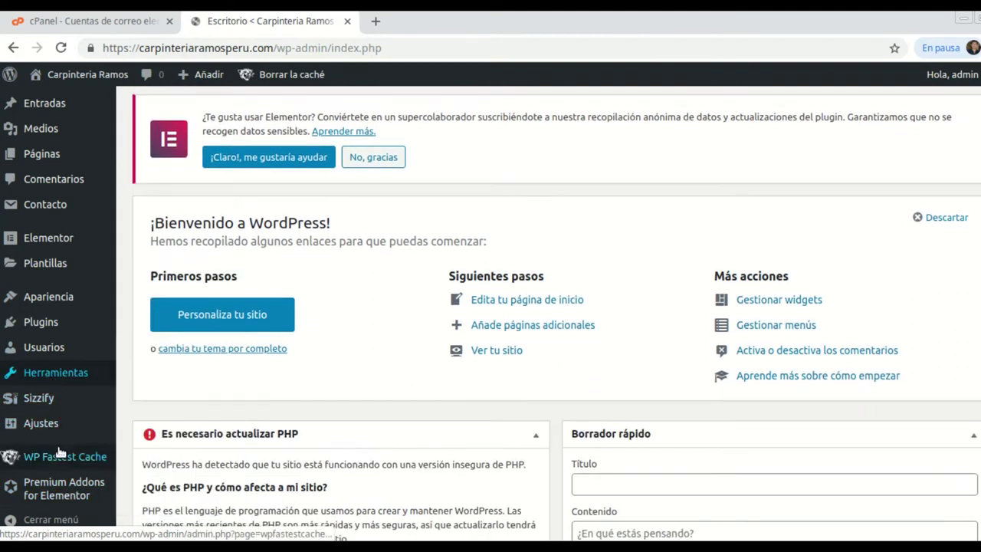
mouse_move(86, 431)
click(154, 294)
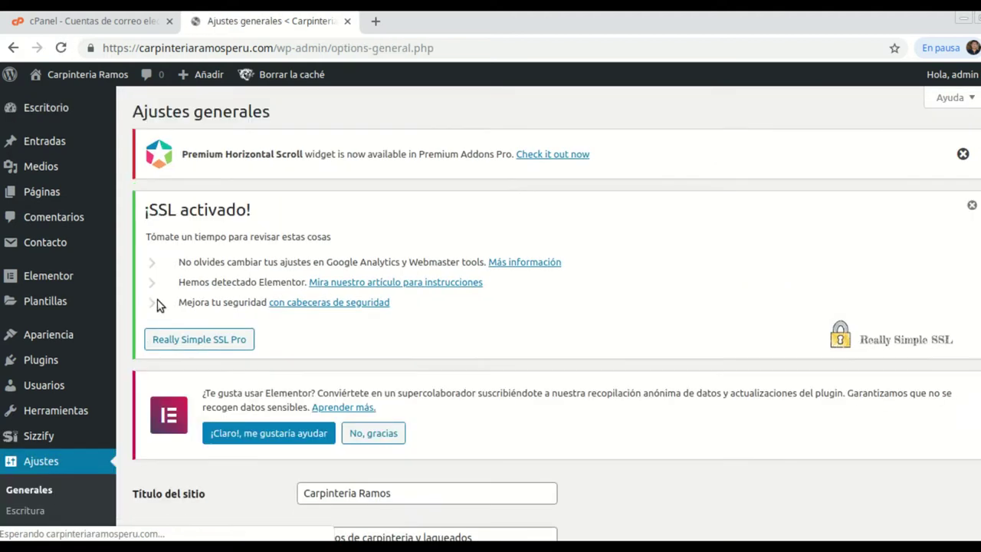
Inspect the administration email address field without changing it.
scroll(524, 304, down, 6)
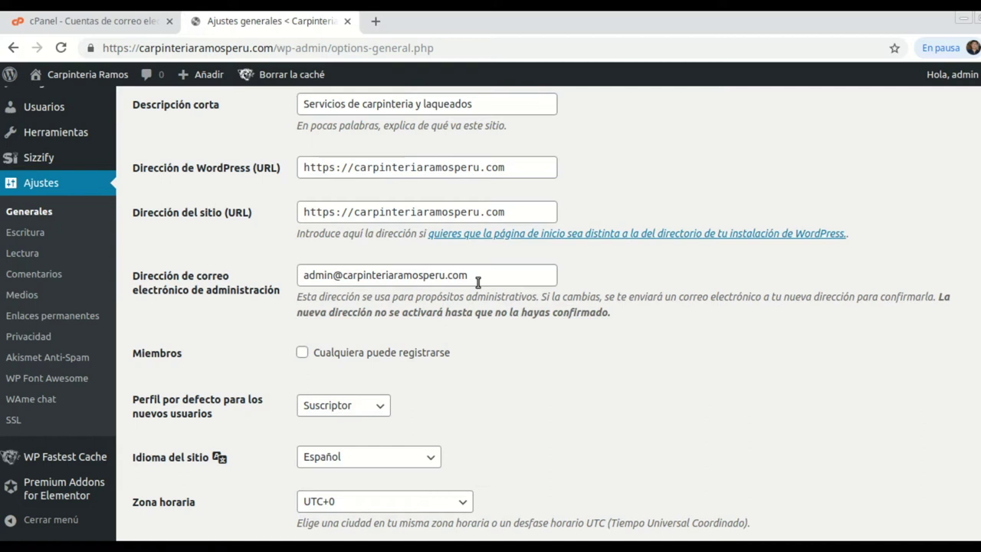
triple_click(478, 280)
key(Home)
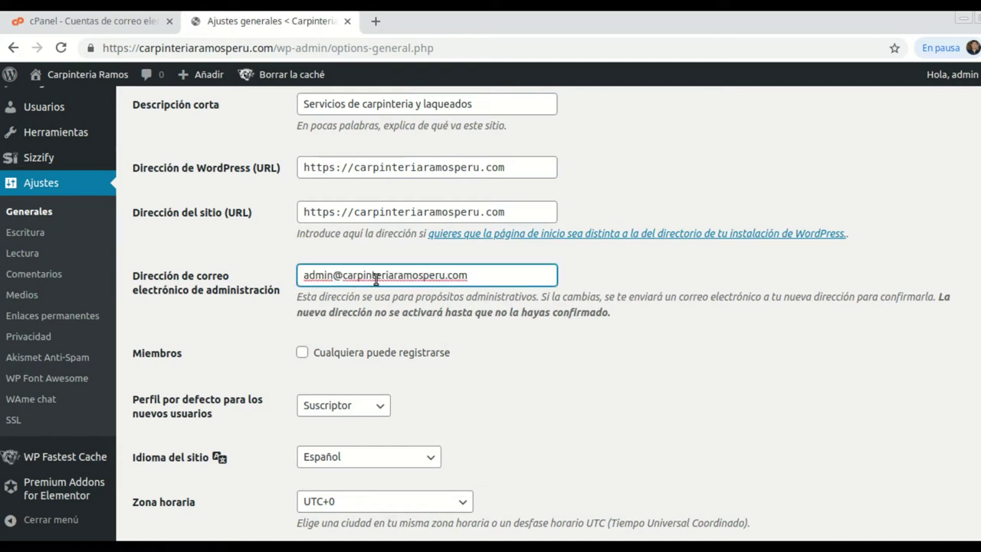
drag(418, 278, 306, 277)
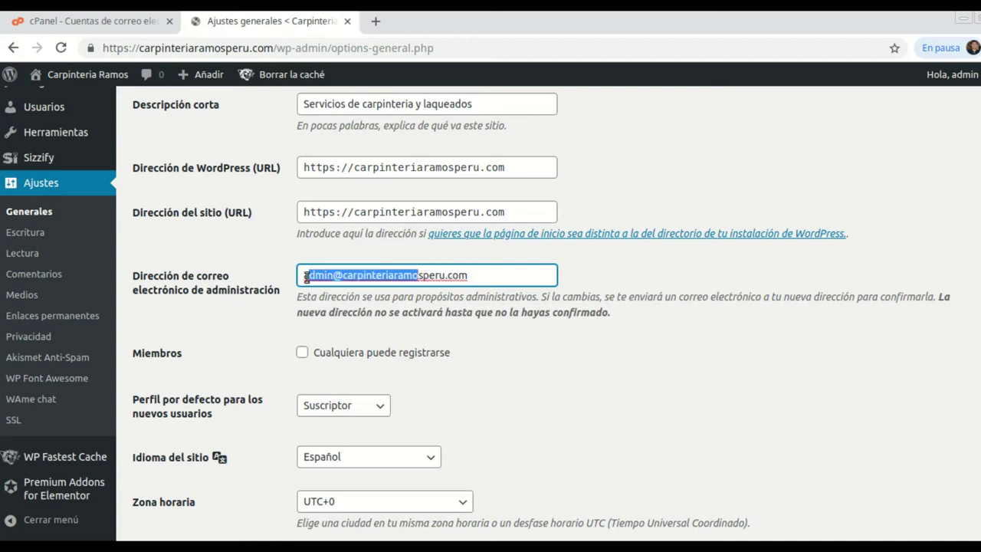
click(467, 281)
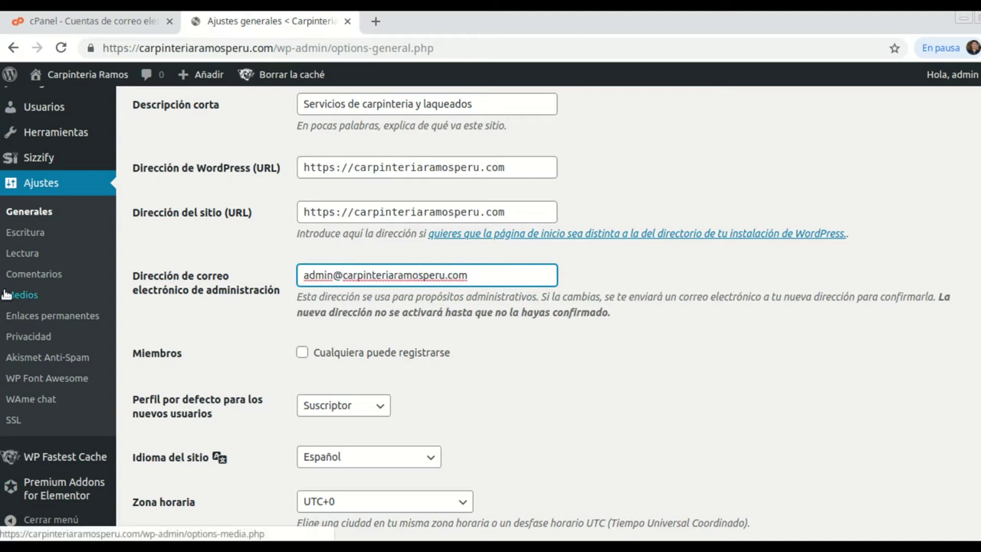
scroll(34, 257, up, 5)
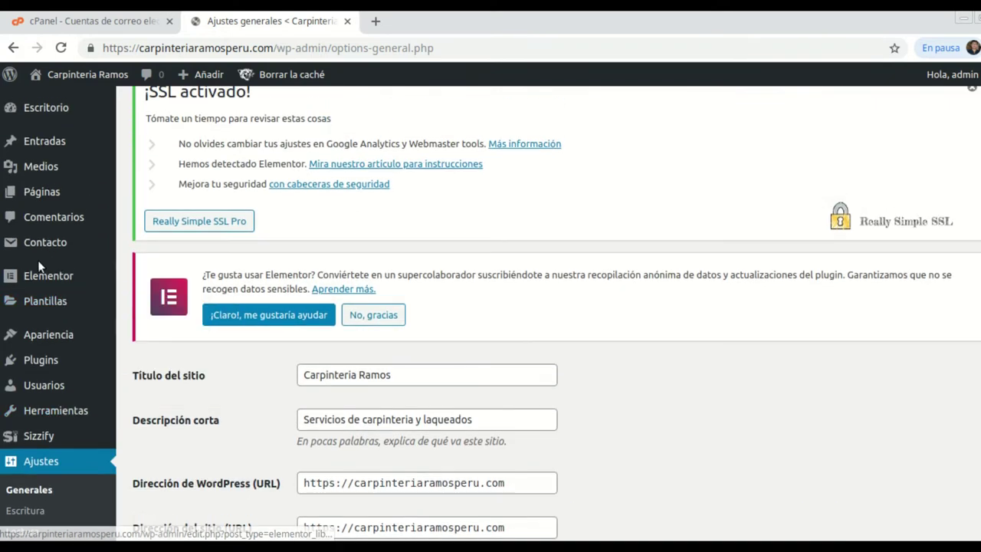
mouse_move(57, 246)
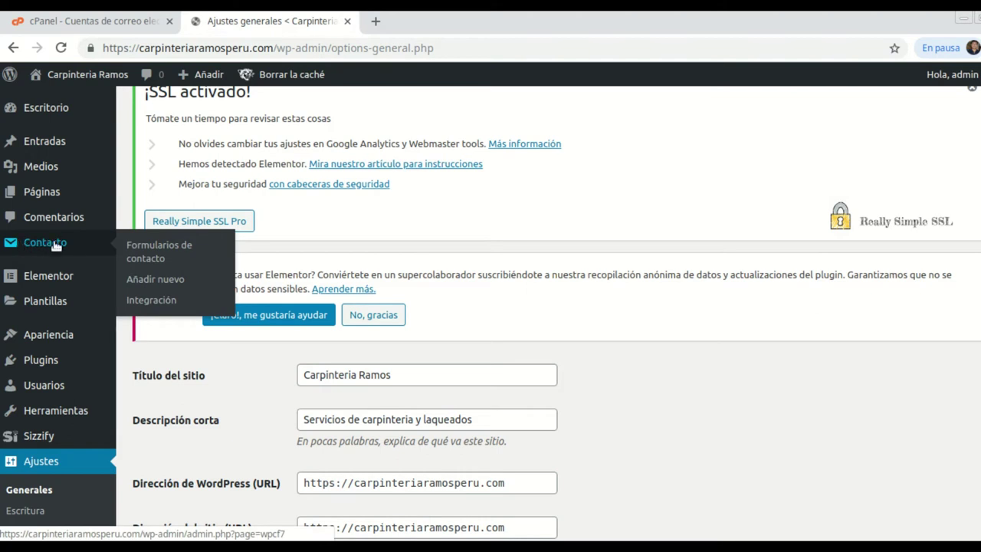
Reopen Formulario de contacto 1 from the forms list and select its template text.
click(148, 251)
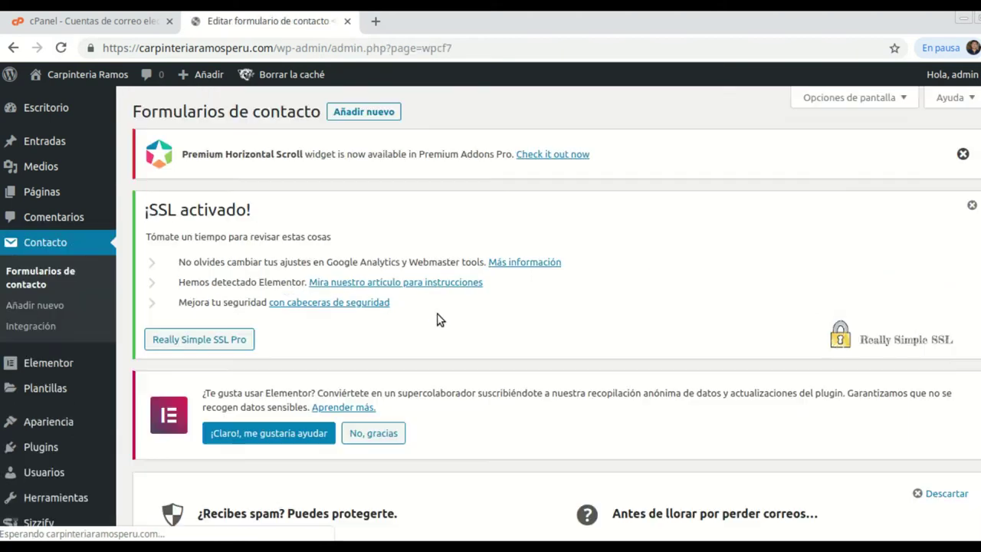
scroll(431, 316, down, 5)
mouse_move(176, 400)
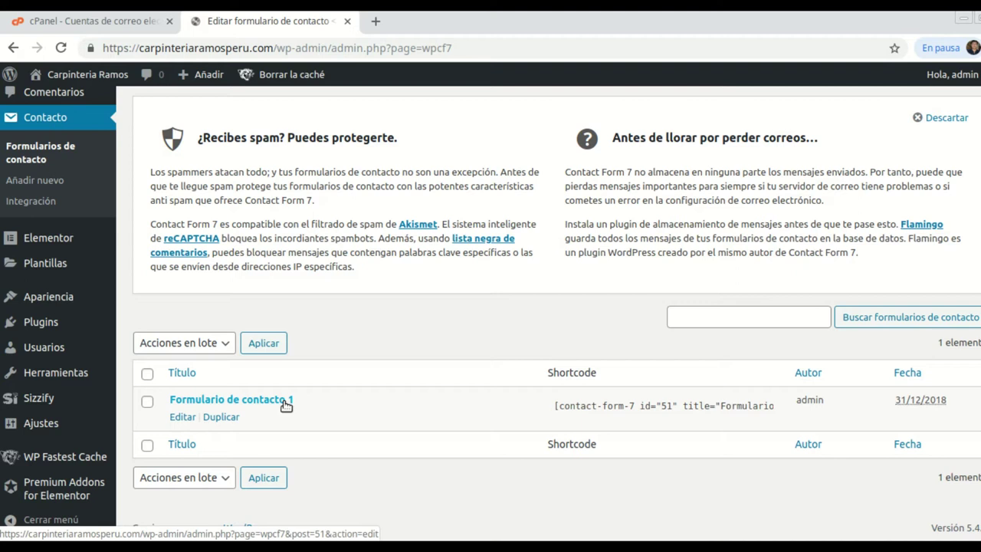
click(181, 418)
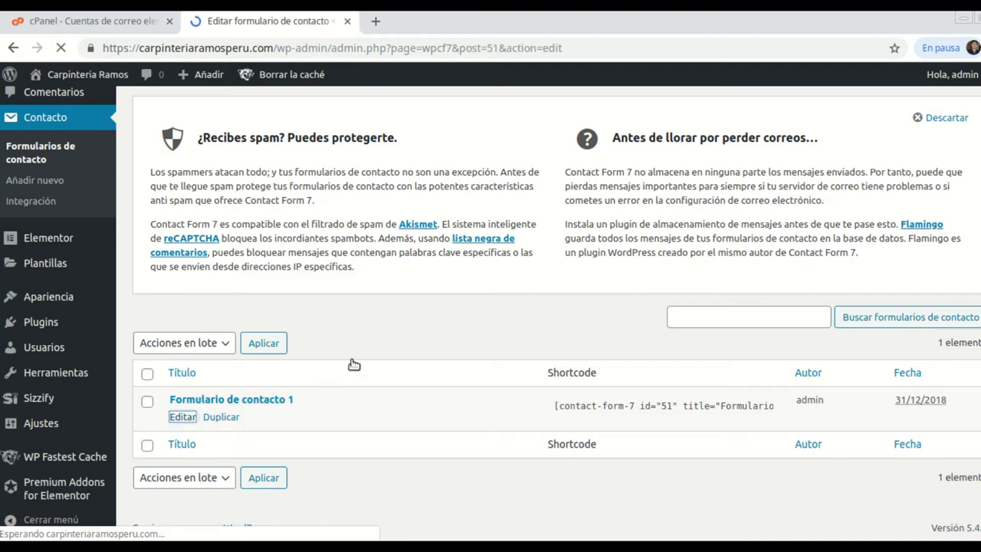
scroll(352, 360, down, 7)
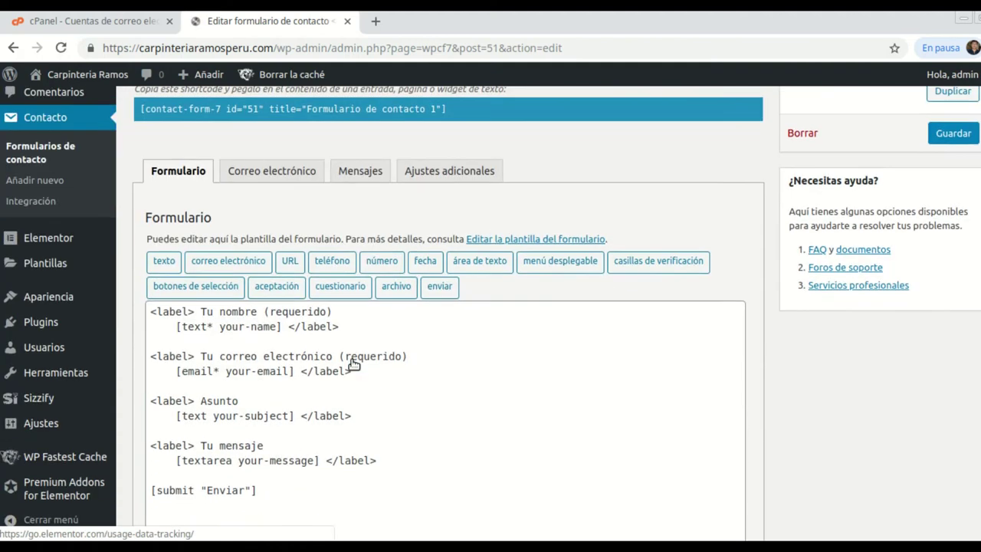
drag(262, 372, 153, 195)
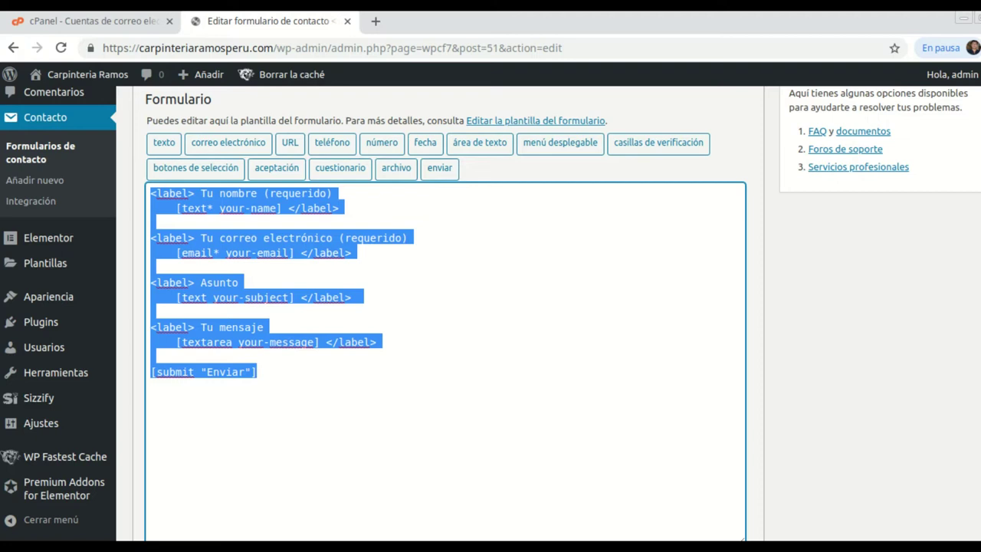
Review the Mercado Diso form's template text for comparison.
click(46, 546)
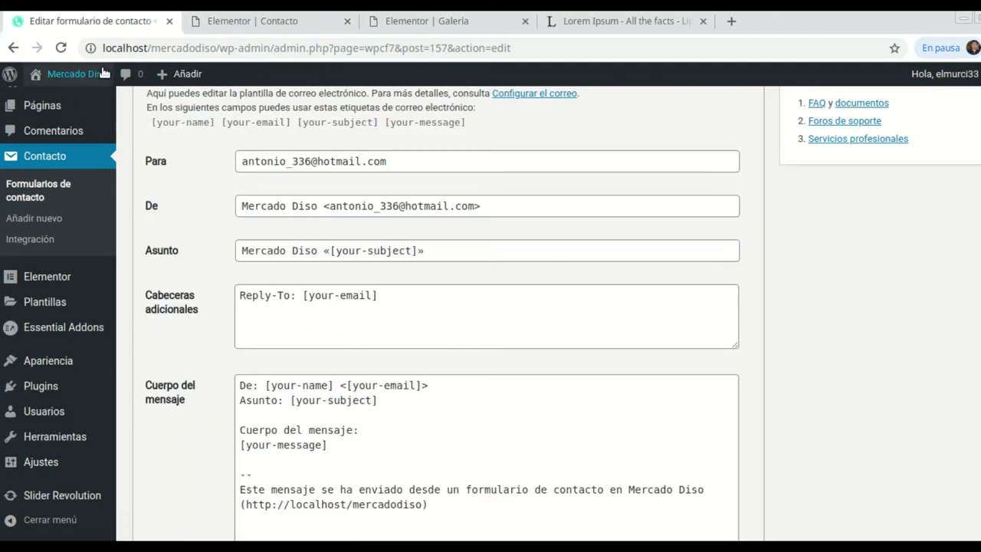
scroll(352, 315, down, 2)
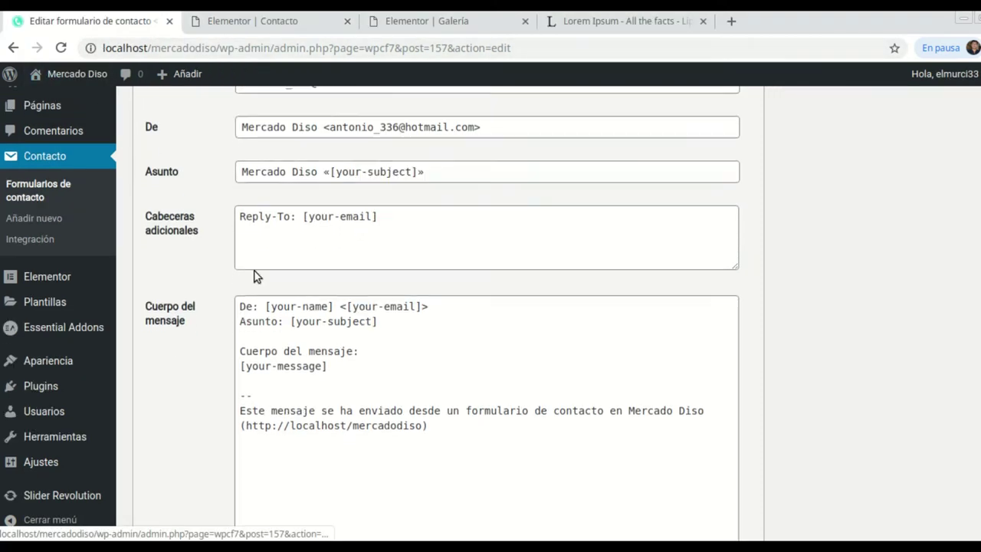
scroll(256, 273, up, 5)
click(181, 147)
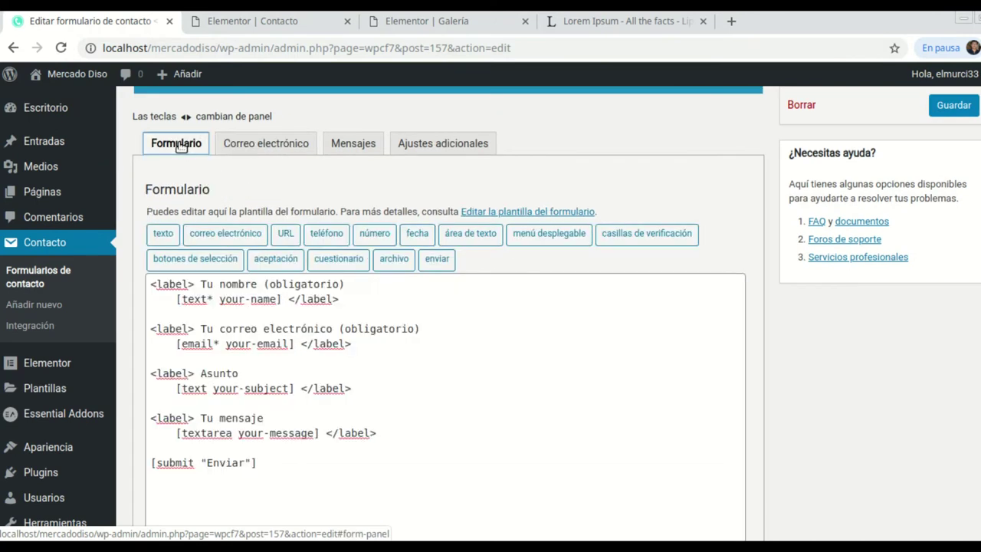
drag(294, 463, 153, 282)
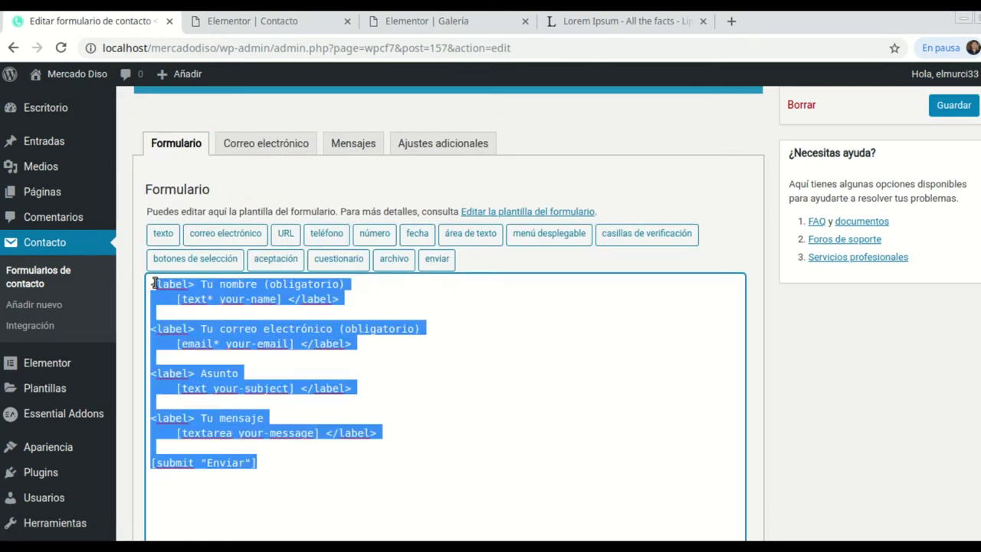
click(487, 418)
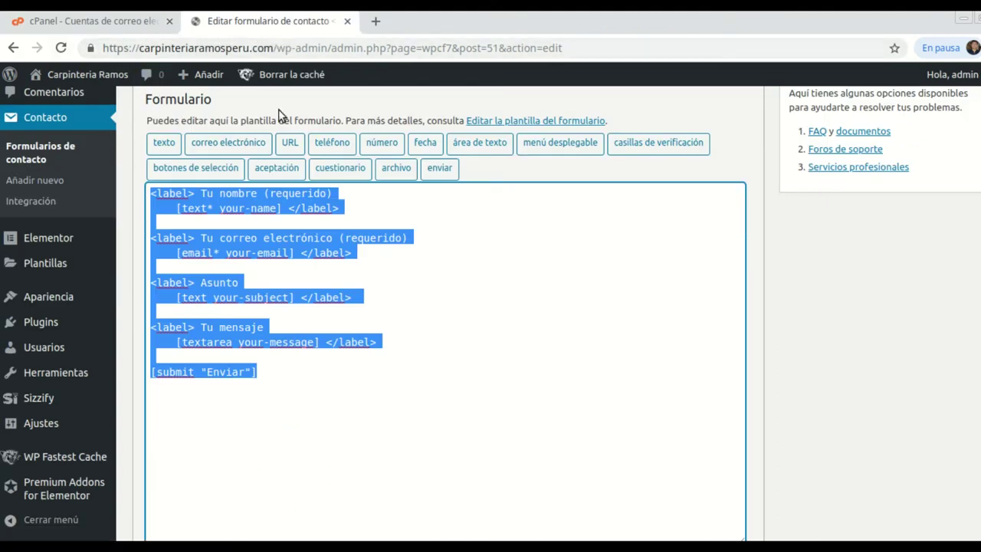
click(335, 399)
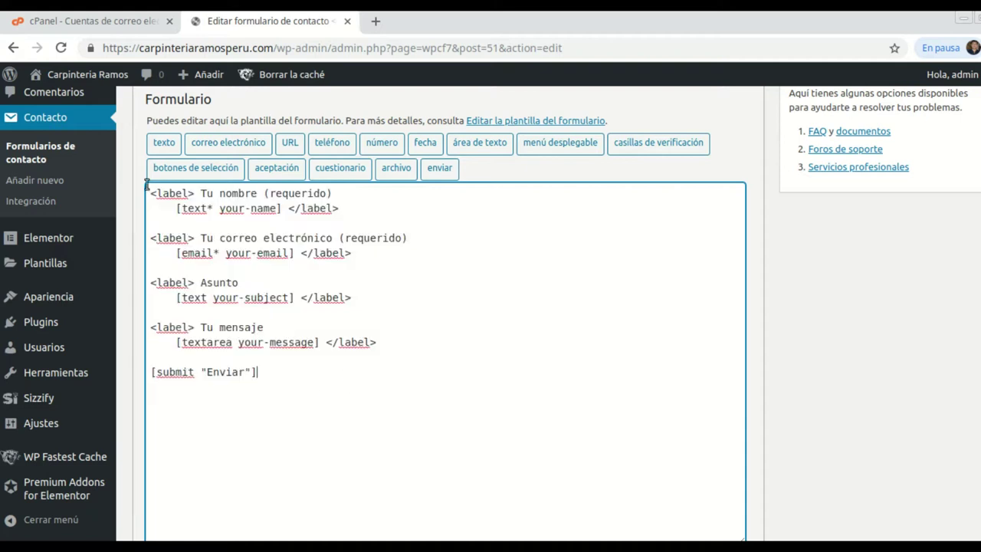
Show the Carpinteria form's Correo electrónico mail settings.
scroll(361, 358, up, 1)
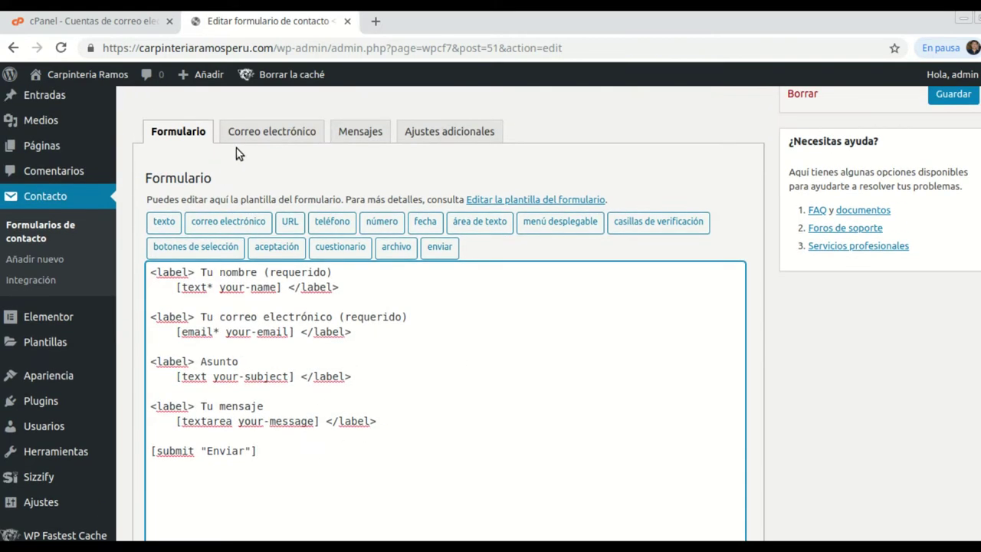
click(273, 131)
scroll(446, 404, down, 1)
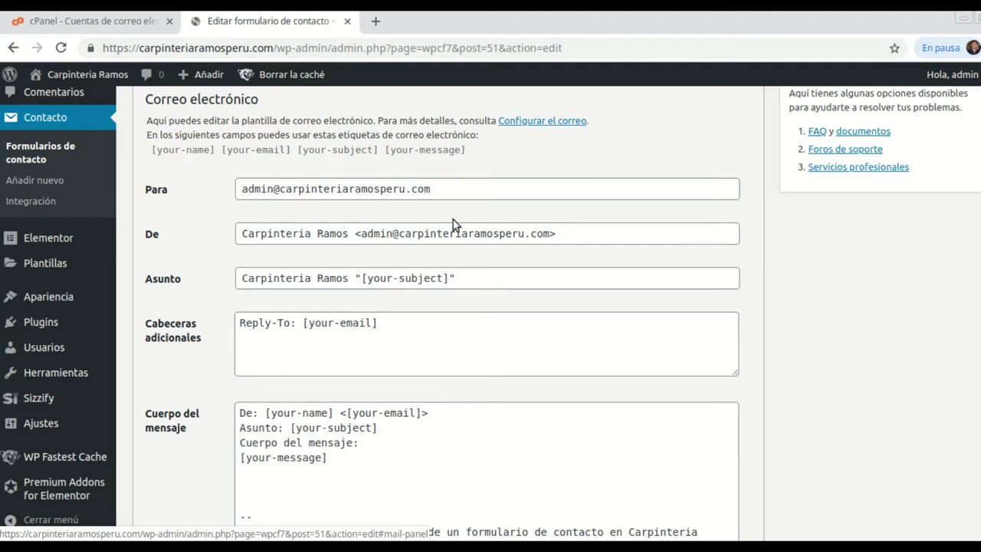
scroll(383, 399, down, 3)
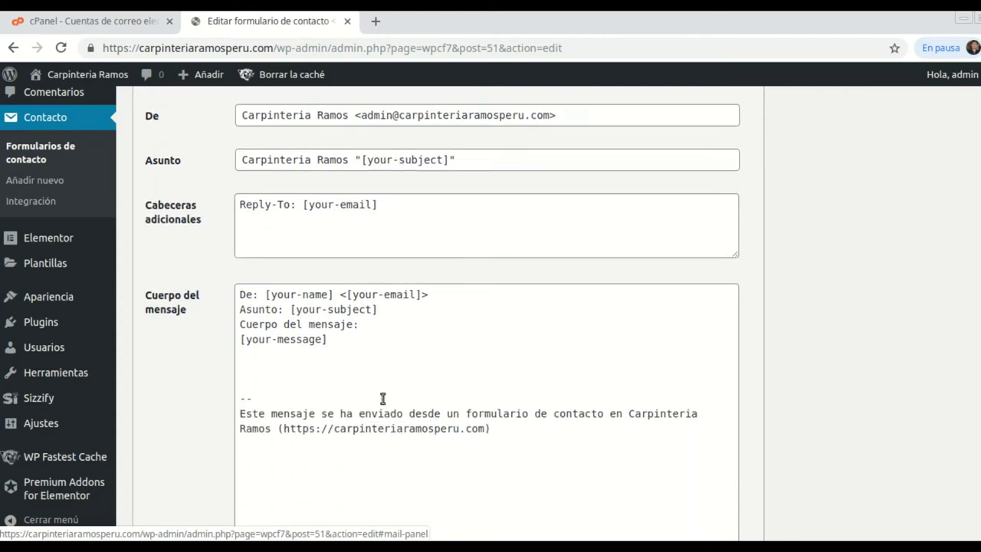
scroll(335, 298, up, 2)
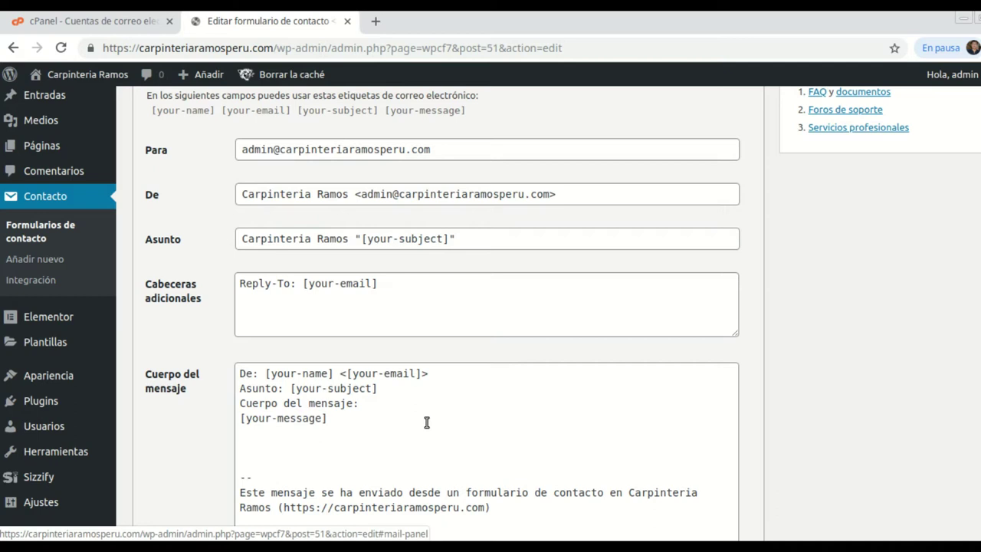
scroll(427, 423, up, 5)
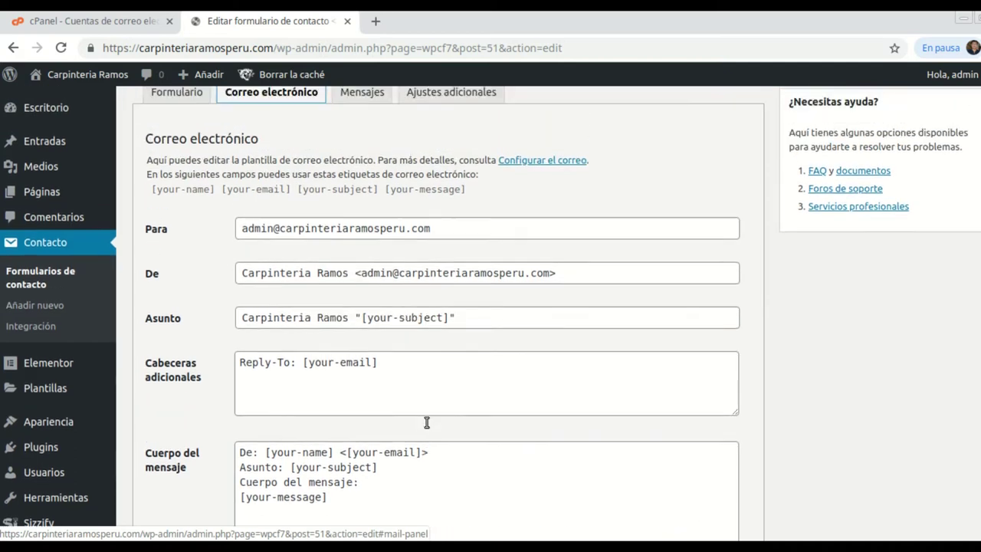
mouse_move(90, 77)
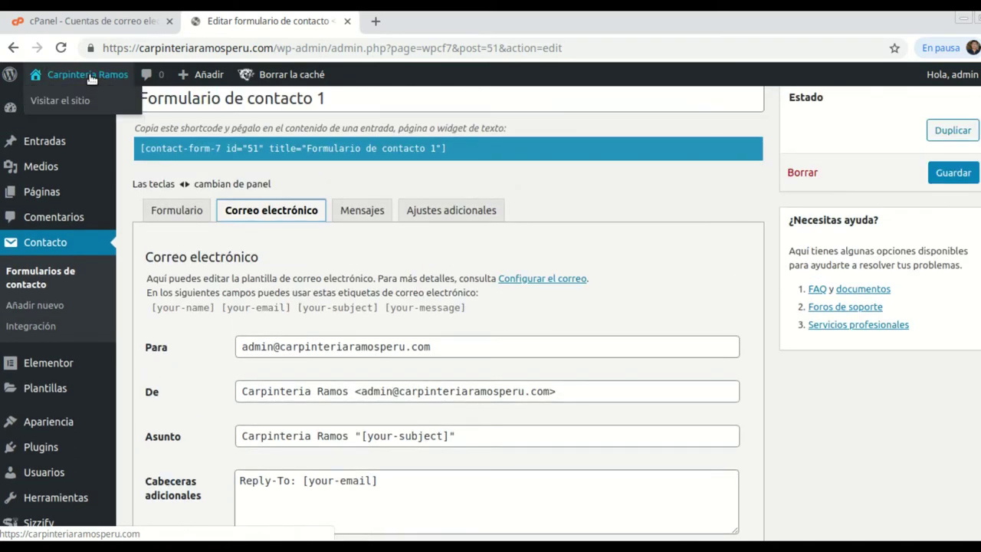
right_click(65, 100)
Check the public site's Contacto page in a new tab, then return to the contact form editor.
click(87, 105)
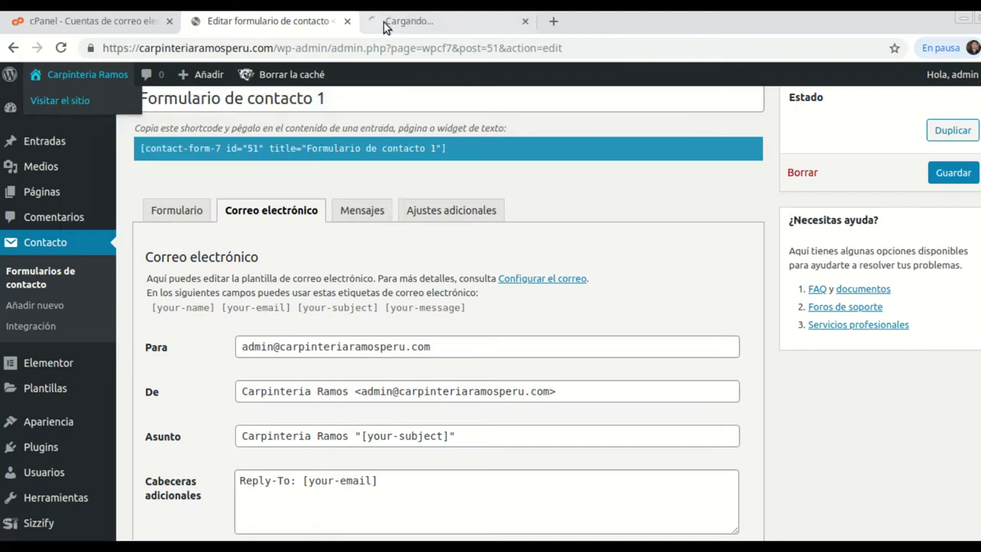
click(427, 25)
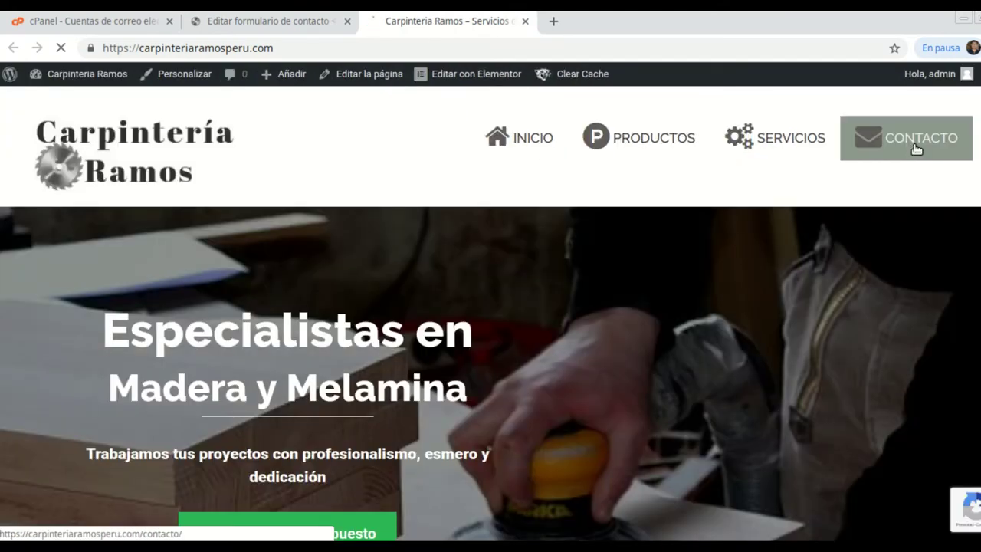
click(916, 148)
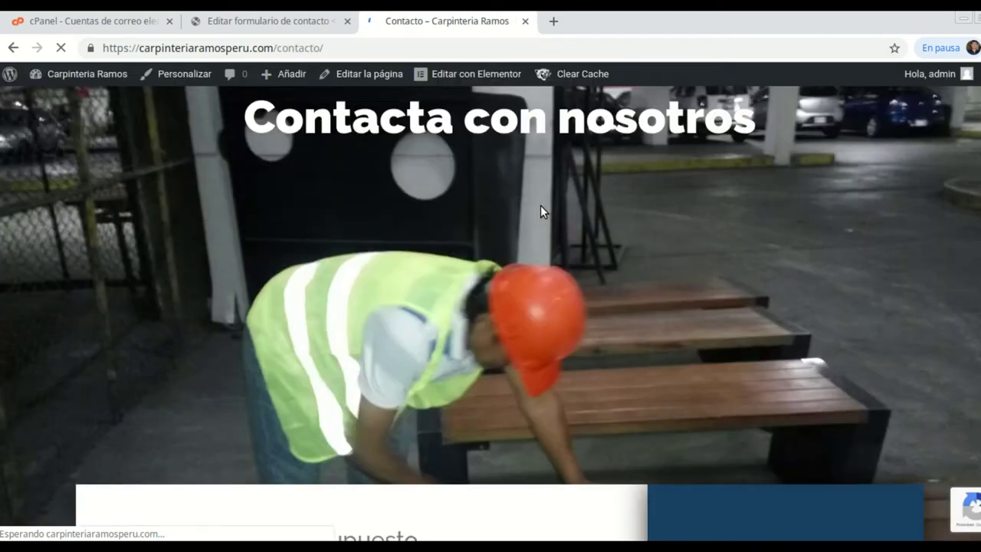
scroll(540, 206, down, 5)
scroll(533, 253, up, 1)
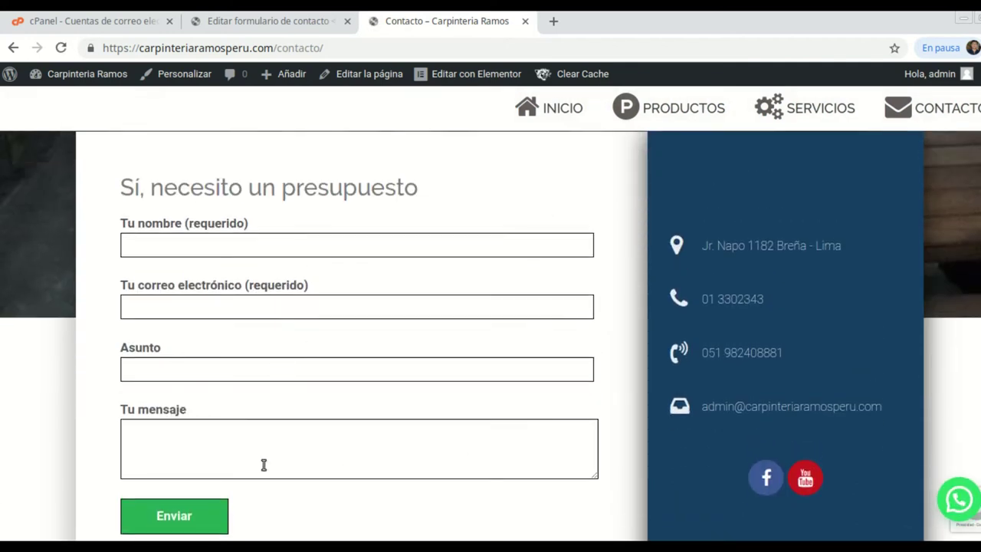
click(184, 546)
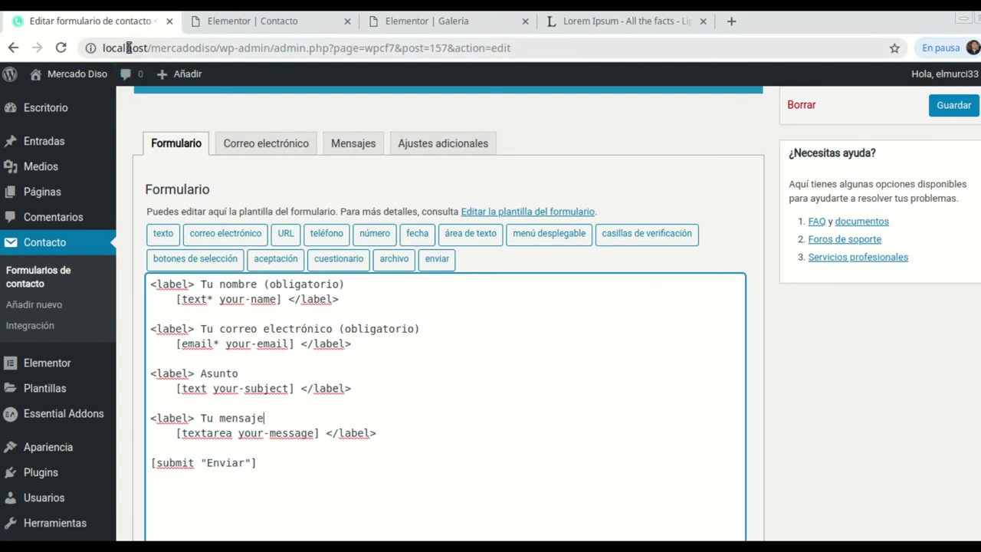
Review the shortcode form in the Elementor Contacto editor, then return to the live Contacto page.
click(276, 21)
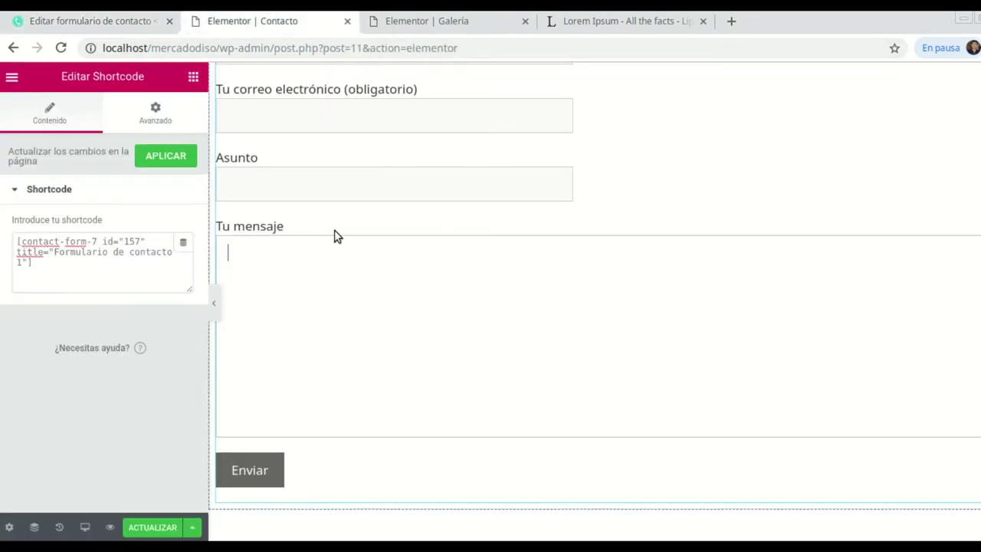
scroll(581, 200, up, 1)
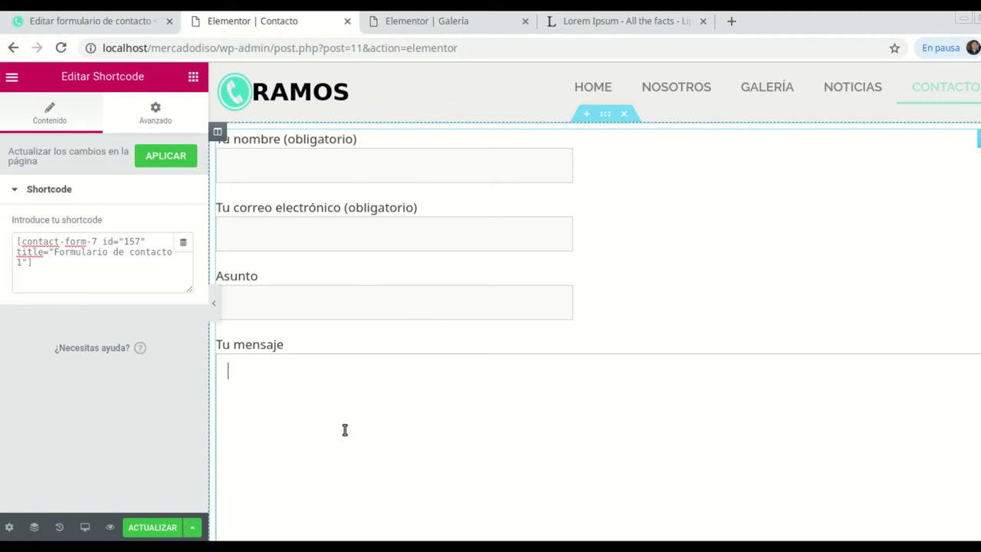
click(296, 546)
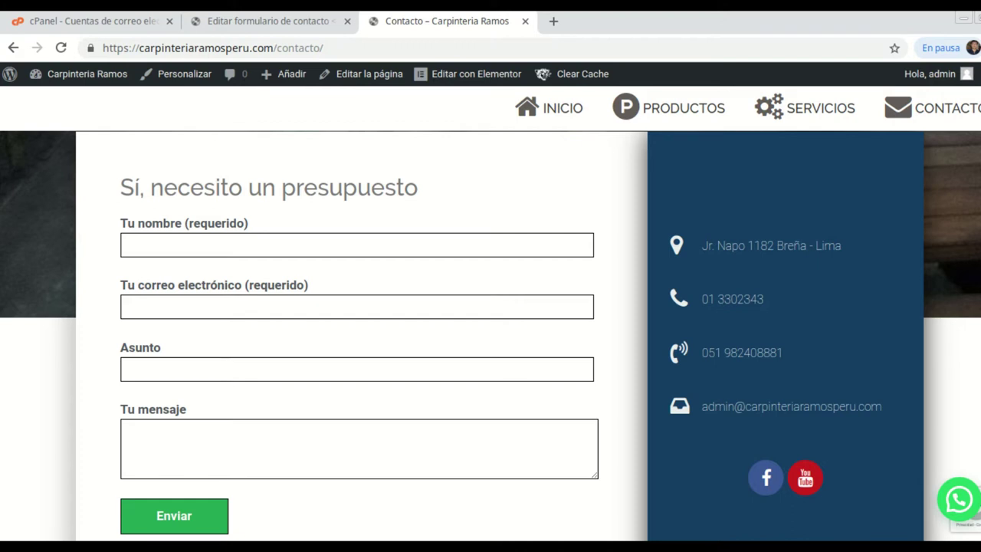
Open a private Firefox window and load carpinteriaramosperu.com.
right_click(114, 546)
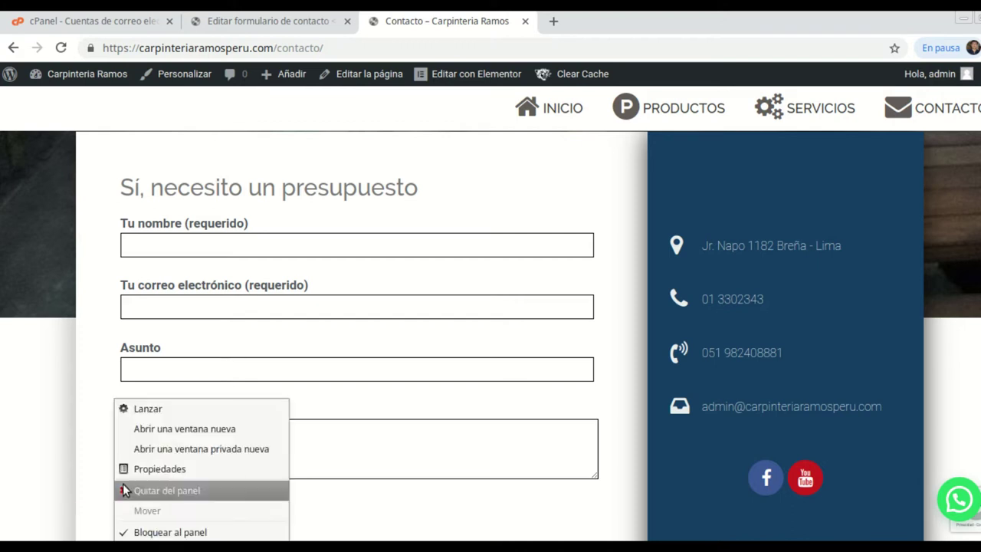
click(174, 454)
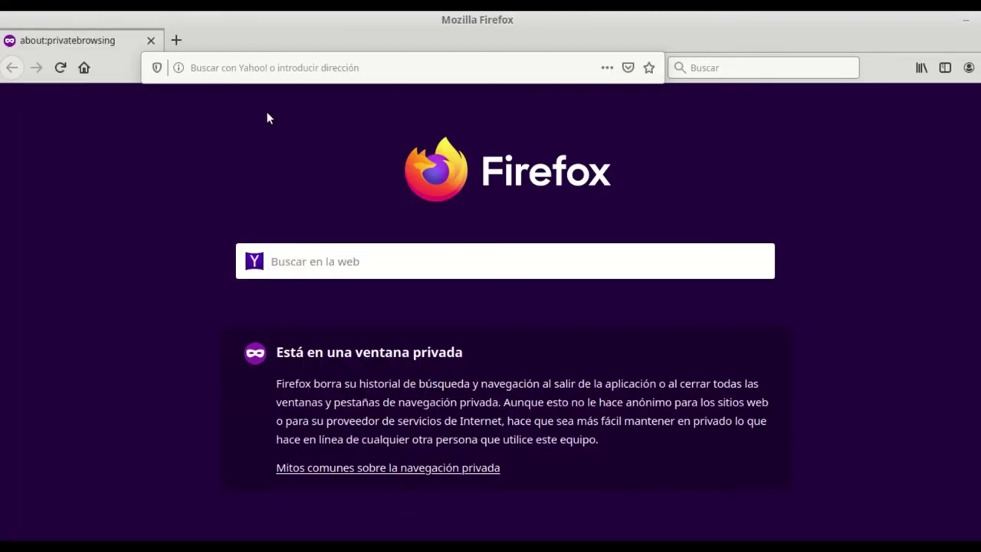
click(253, 67)
text(carpinteriaramosperu.com)
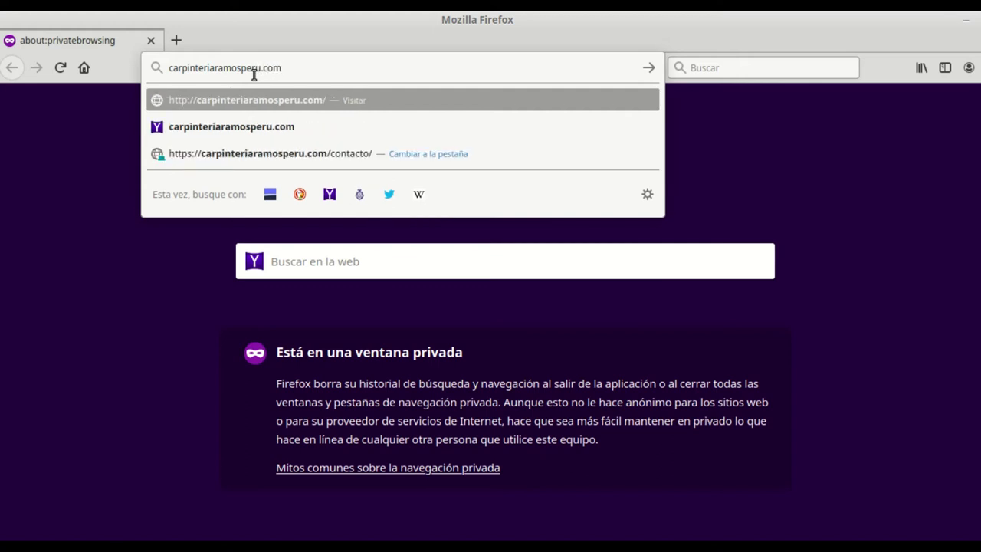
key(Return)
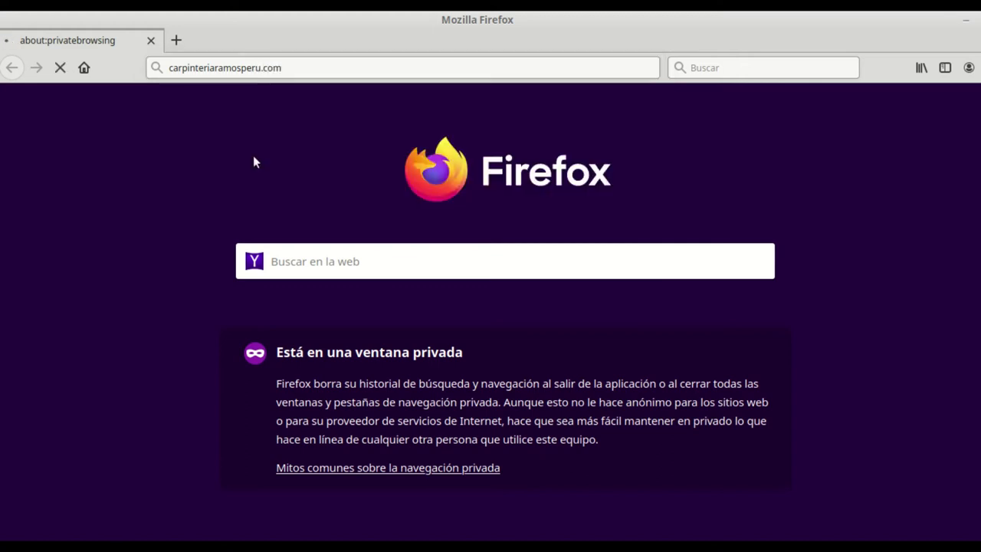
Close the extra window and go to the site's Contacto page.
right_click(359, 546)
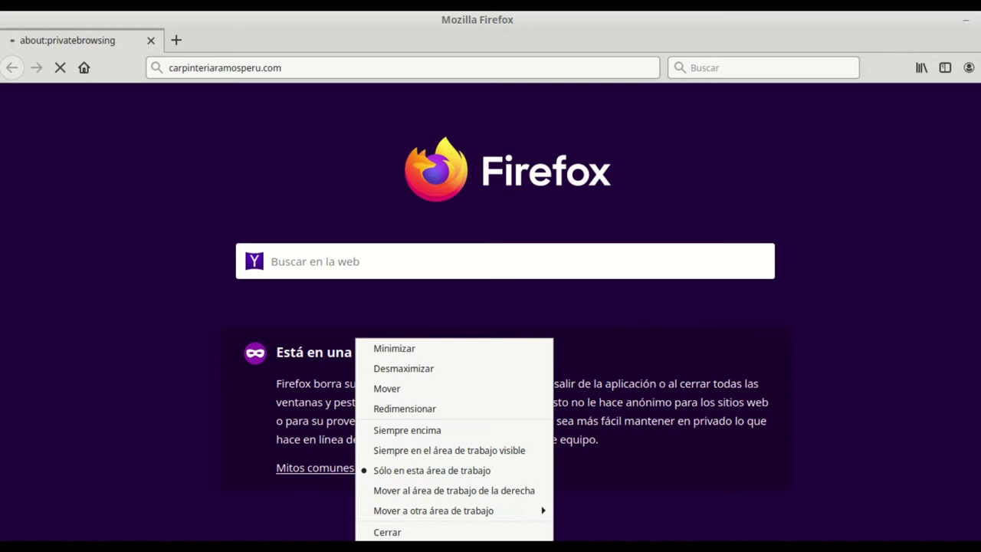
click(398, 532)
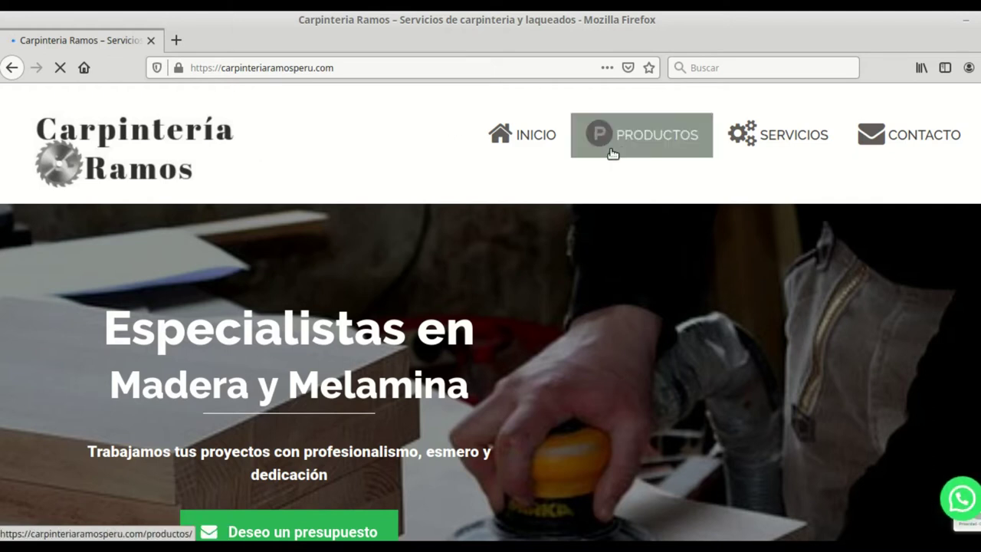
click(924, 151)
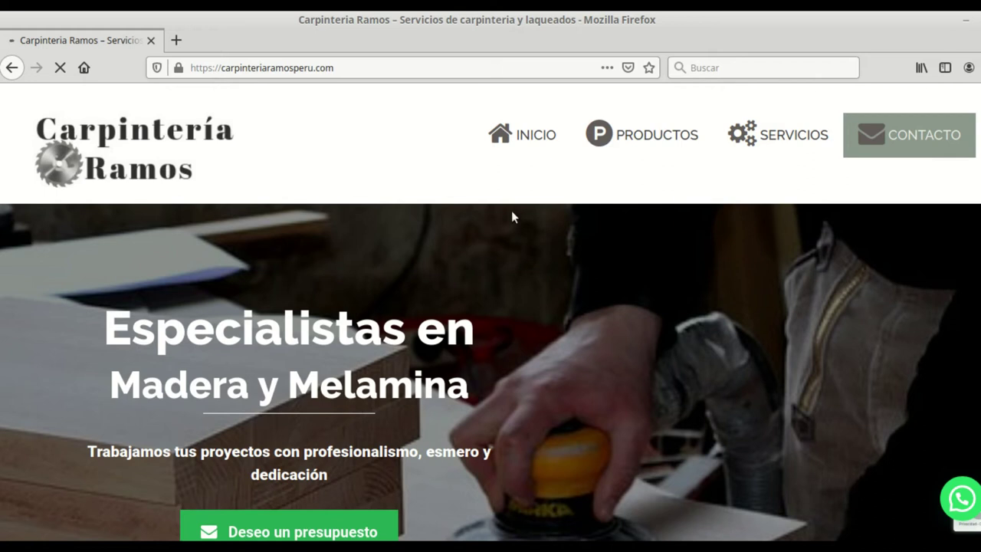
scroll(501, 250, down, 10)
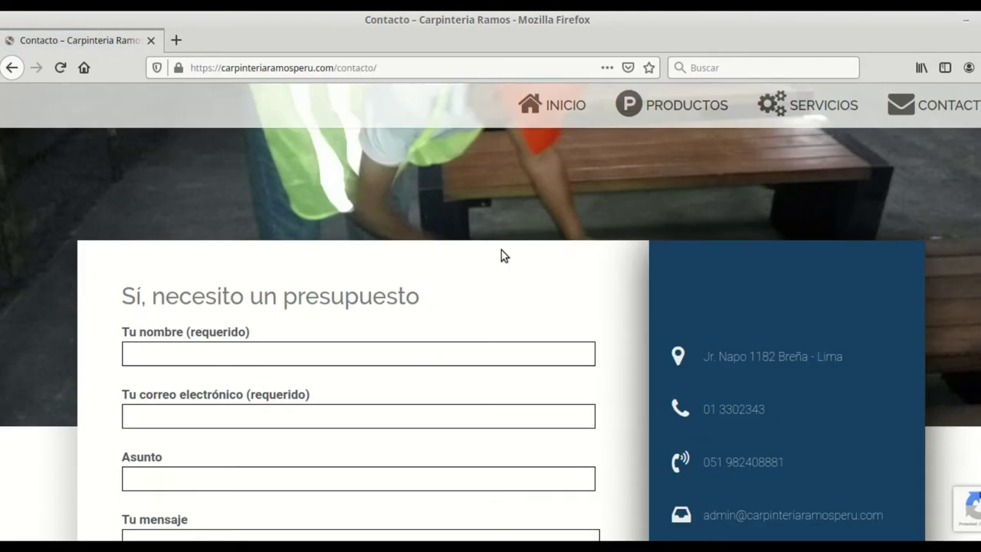
Submit a test quote with a name, e-mail, subject Asunto1 and message Mensaje 1.
scroll(283, 228, up, 1)
scroll(283, 228, up, 1)
click(250, 241)
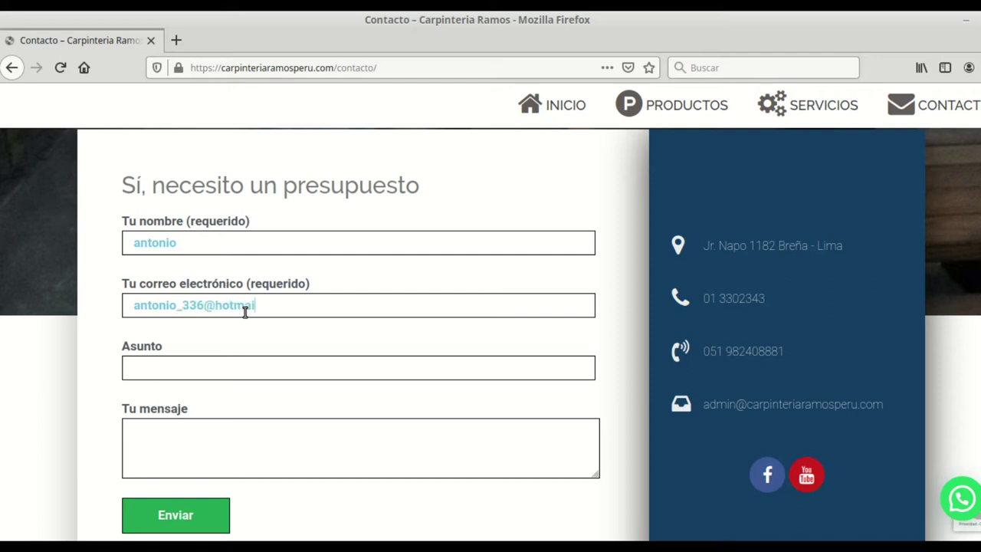
click(221, 367)
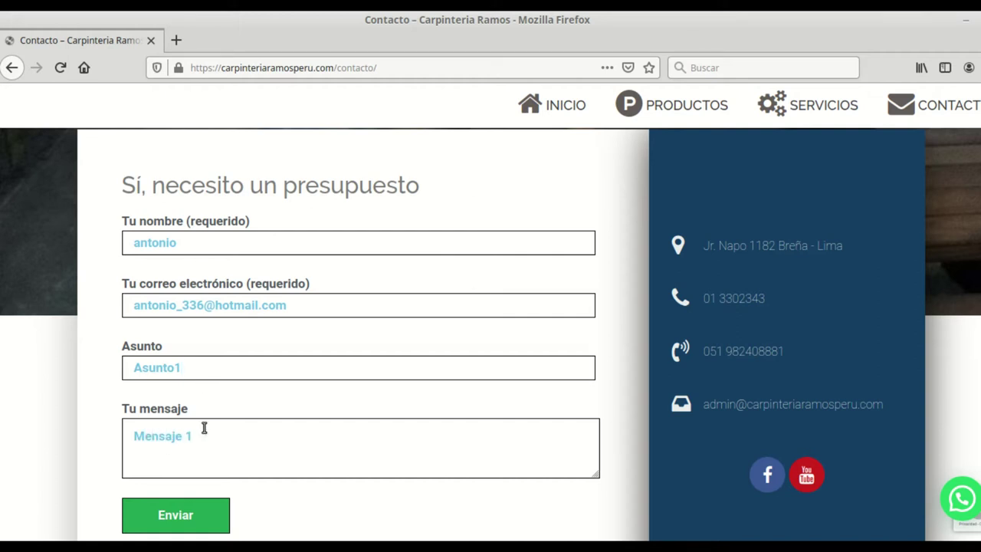
scroll(259, 376, down, 1)
click(184, 478)
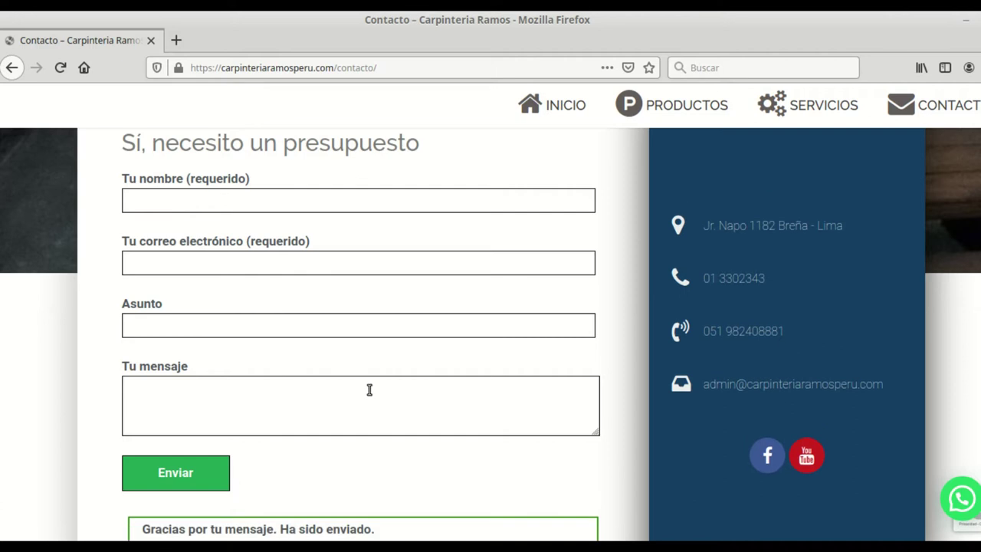
scroll(363, 415, down, 3)
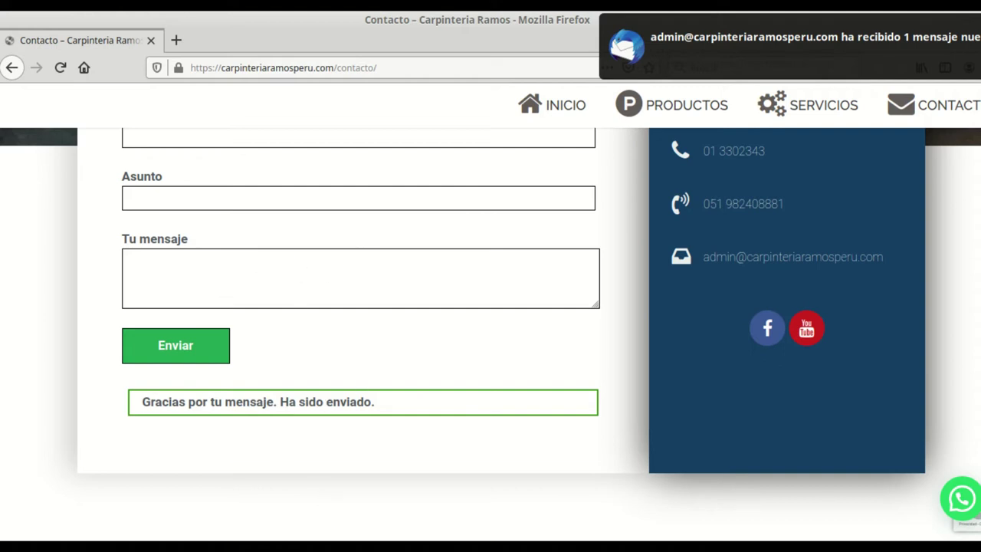
key(alt+Tab)
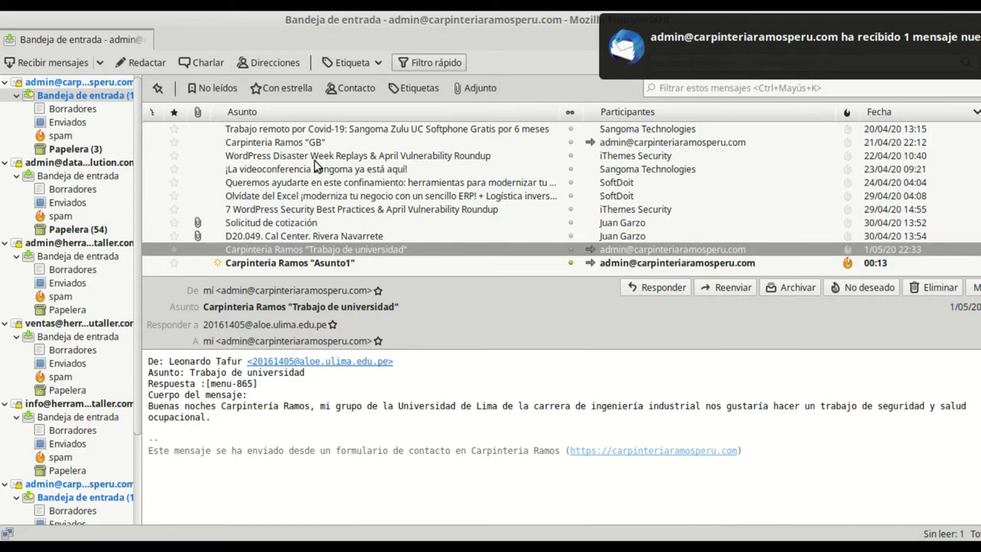
Read the received 'Carpinteria Ramos "Asunto1"' message in Thunderbird, then go back to the browser.
click(332, 265)
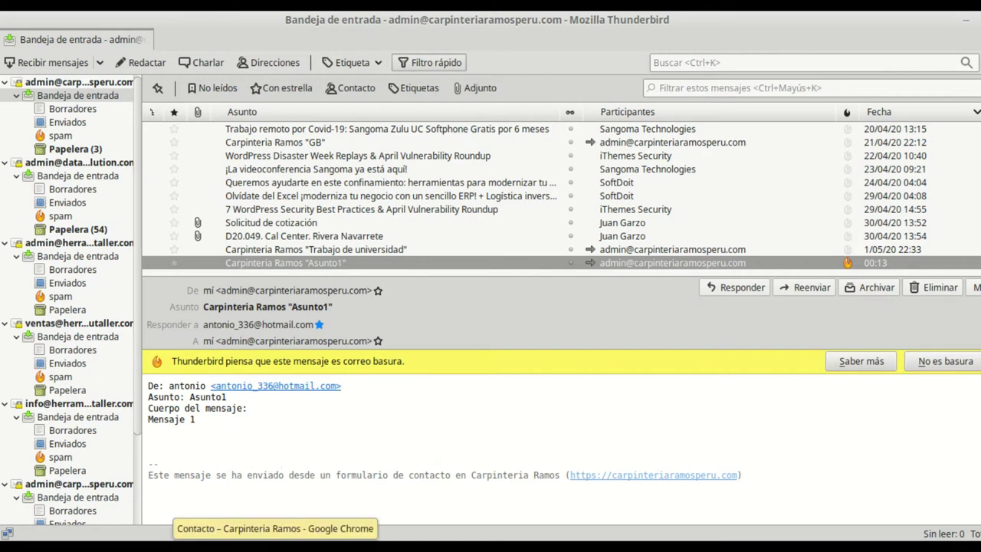
click(276, 546)
Review the mail body in the Correo electrónico tab, then return to the Formulario template.
click(284, 24)
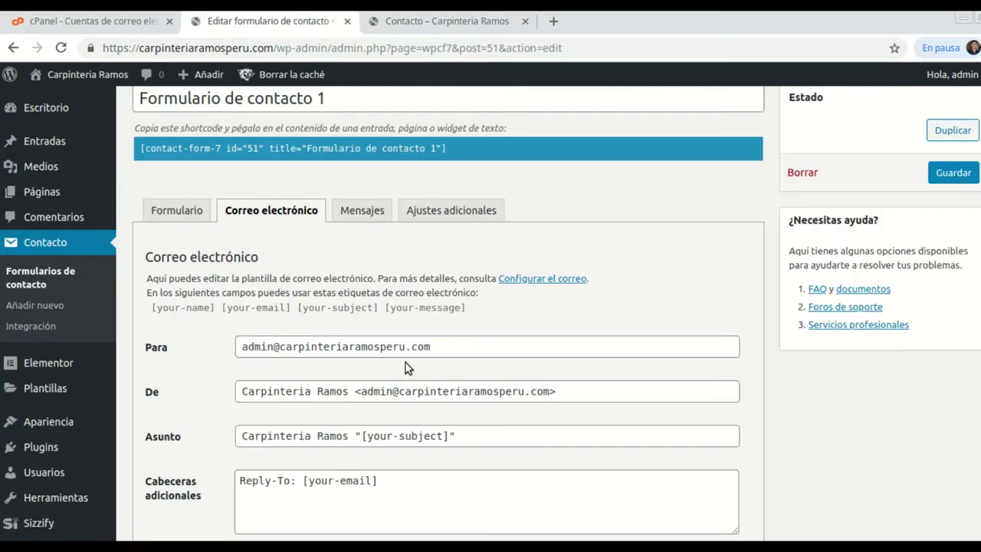
scroll(406, 362, down, 5)
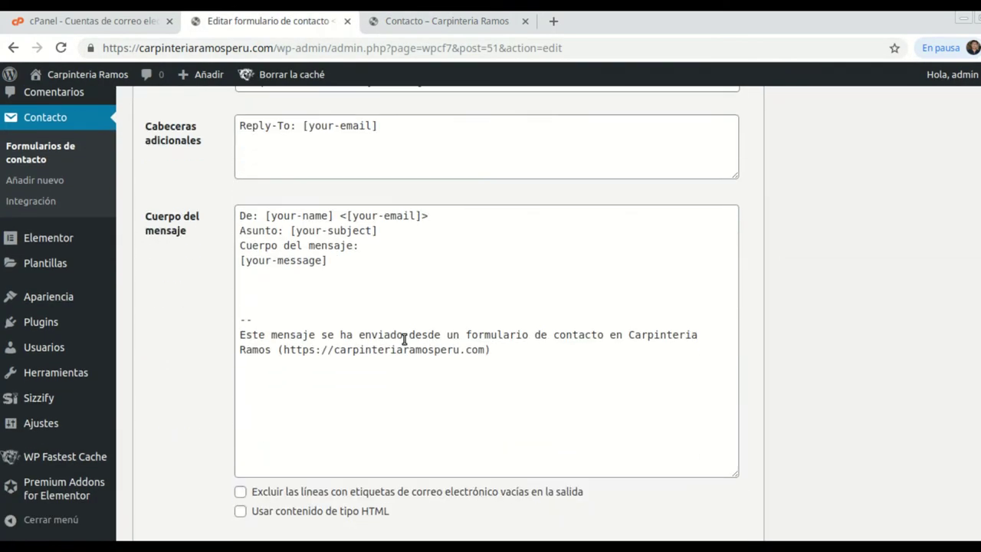
scroll(404, 338, up, 5)
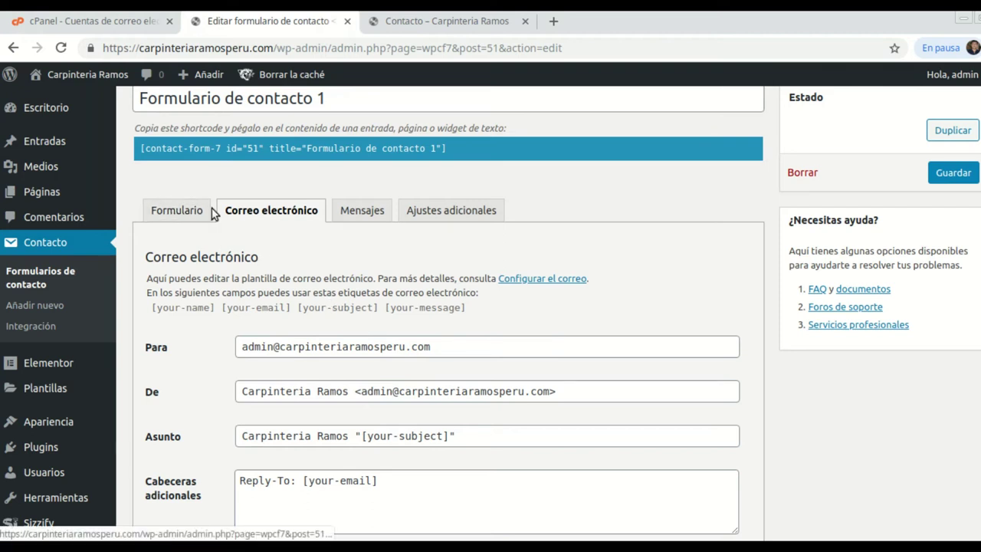
click(184, 215)
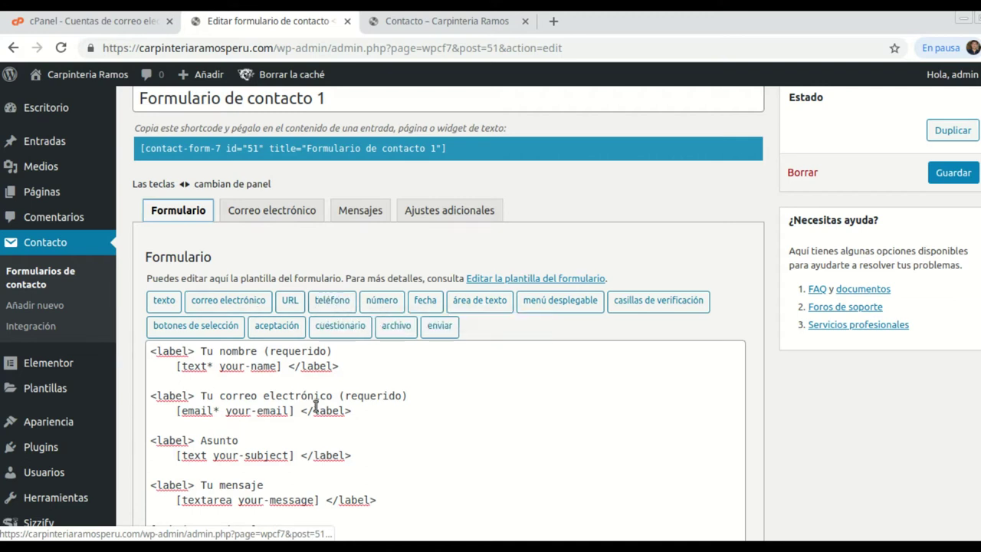
Add a line after the email field and generate a required phone tag named Telefono.
click(358, 414)
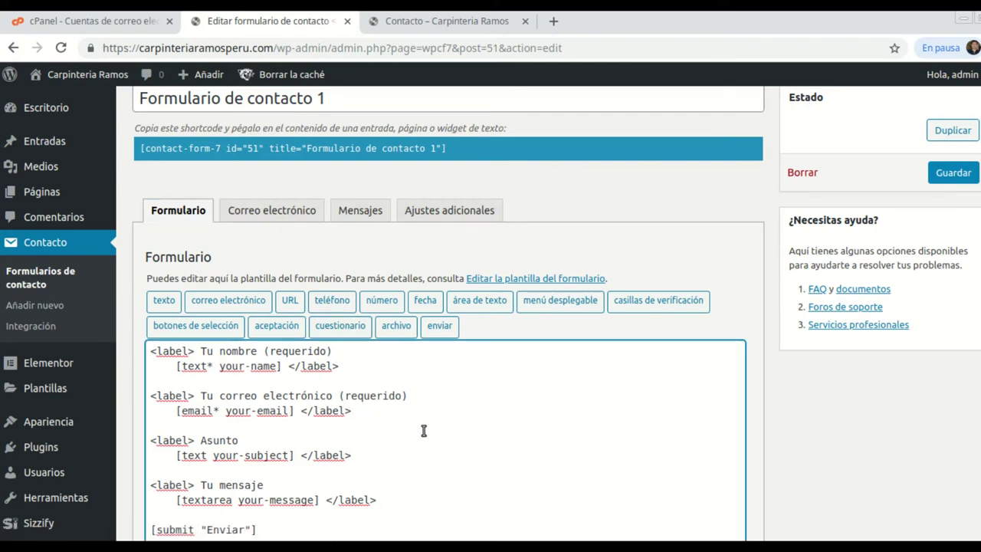
key(Return)
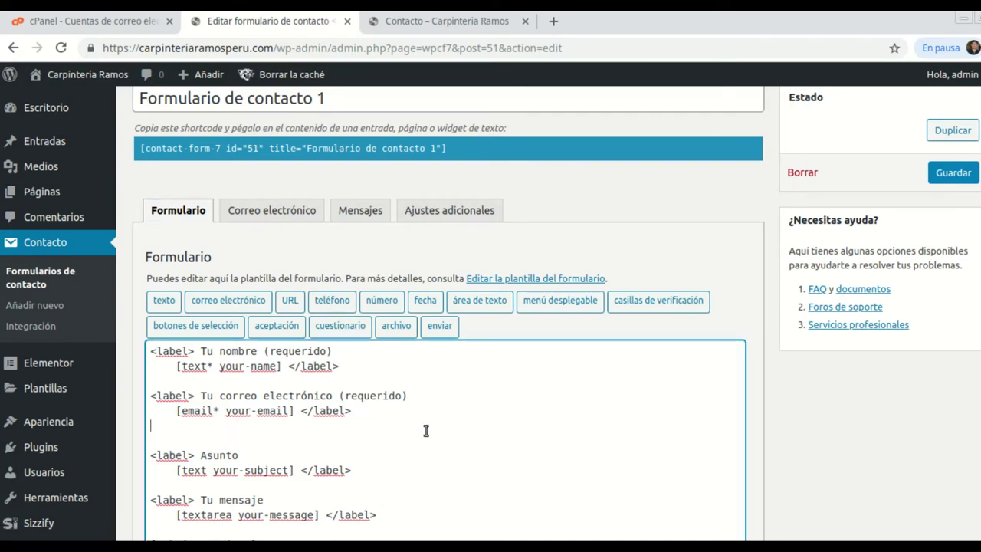
click(333, 302)
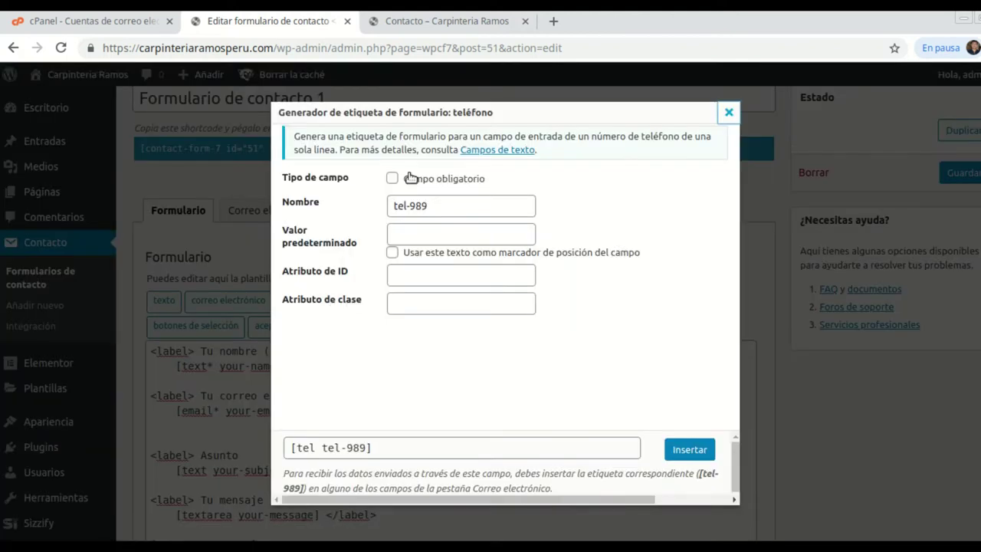
click(393, 178)
drag(428, 207, 404, 199)
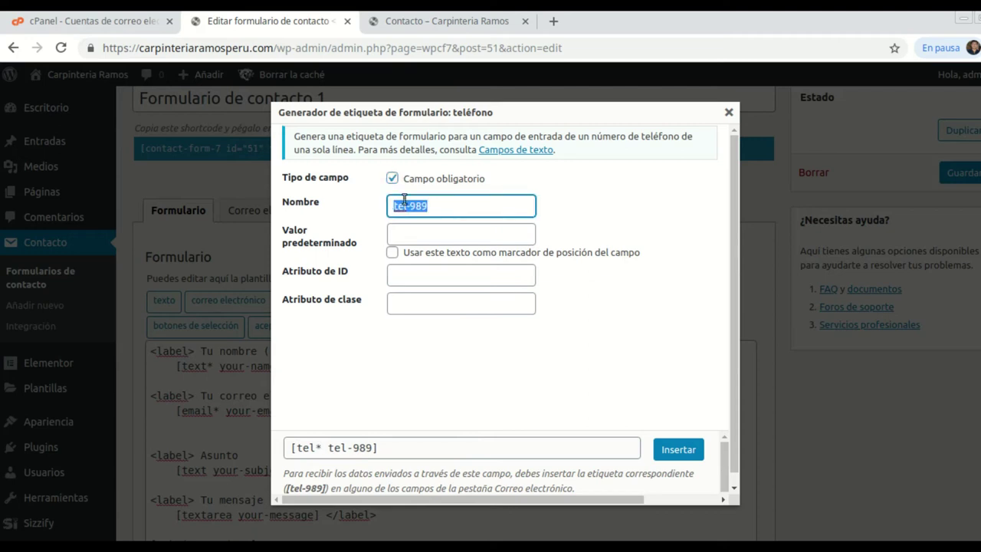
text(Telefono)
Insert the [tel* Telefono] tag into the template below the email field.
click(678, 453)
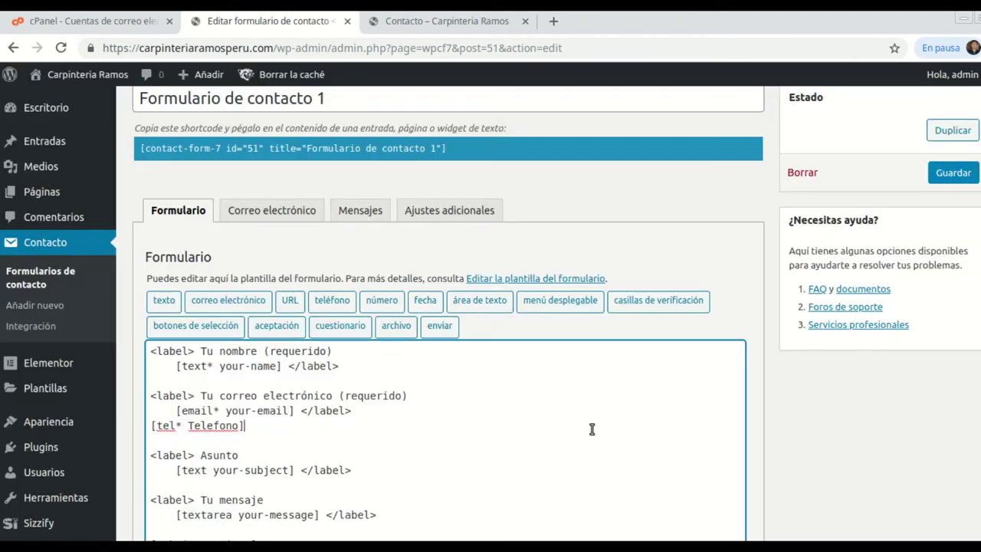
scroll(220, 423, down, 1)
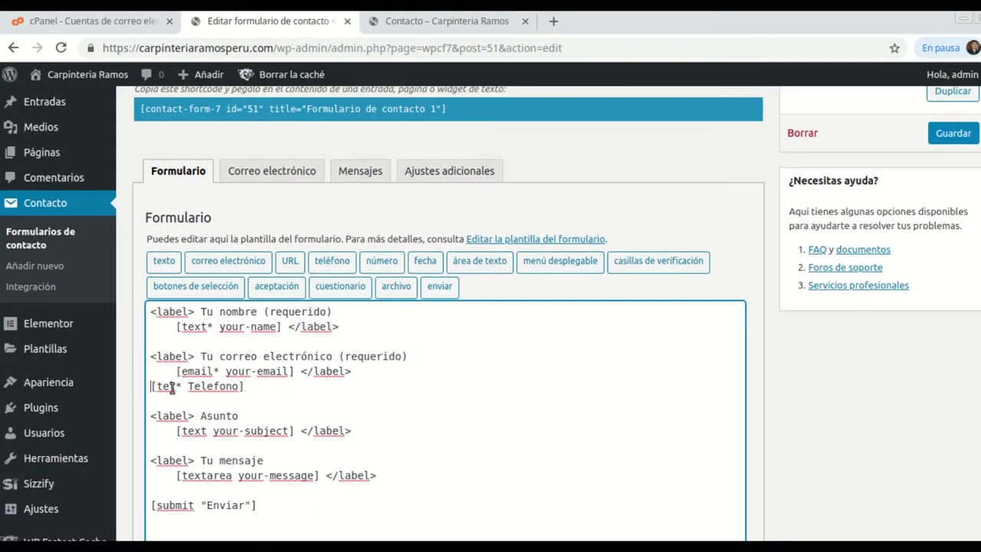
key(Return)
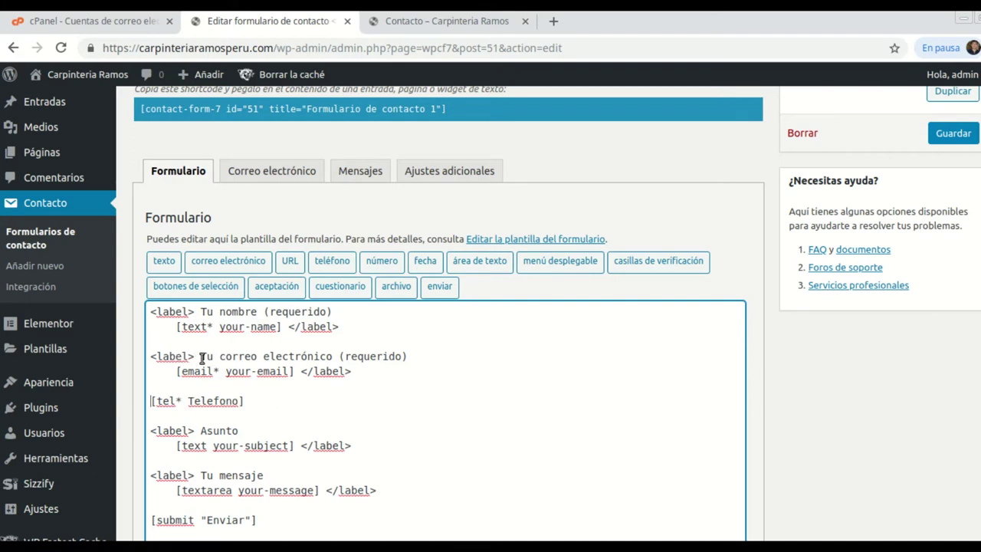
Prefix the phone line with the e-mail line's <label> tag and the text 'Tú teléfono'.
drag(183, 357, 176, 357)
triple_click(194, 357)
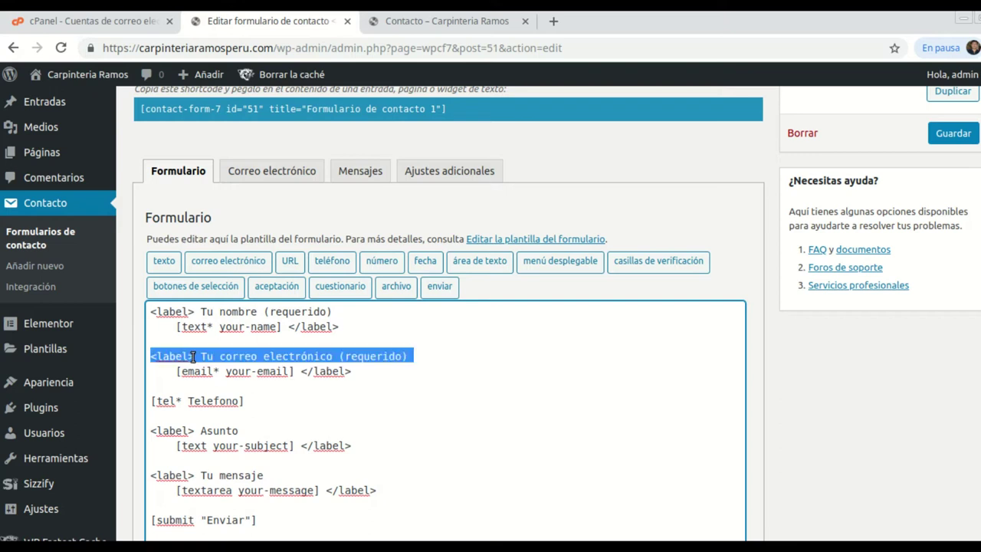
click(193, 357)
drag(193, 357, 152, 357)
right_click(152, 356)
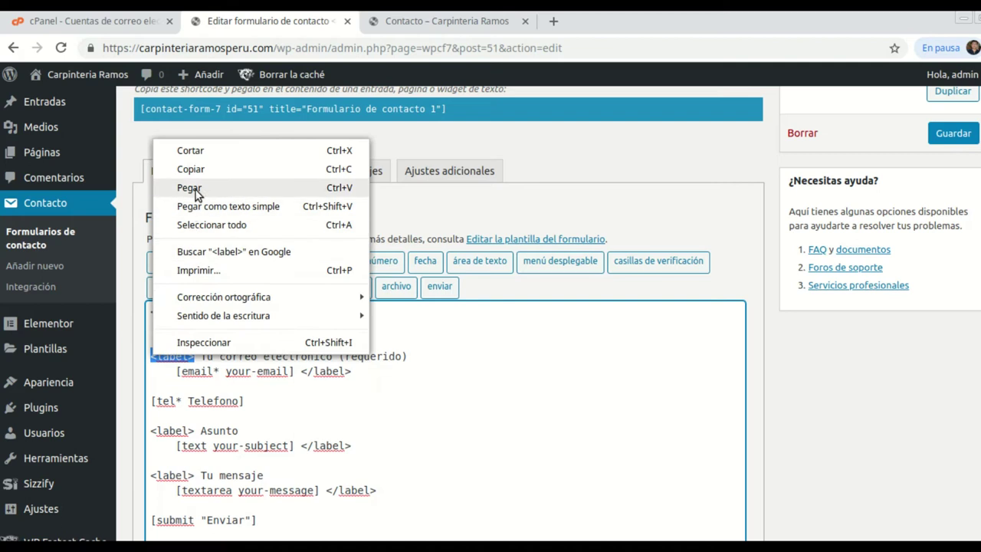
click(193, 168)
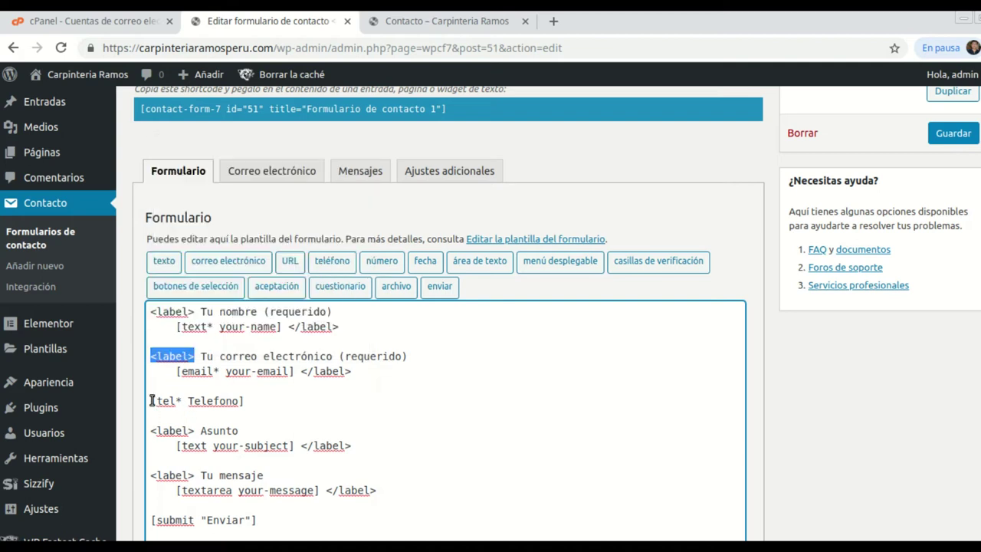
right_click(153, 400)
click(190, 278)
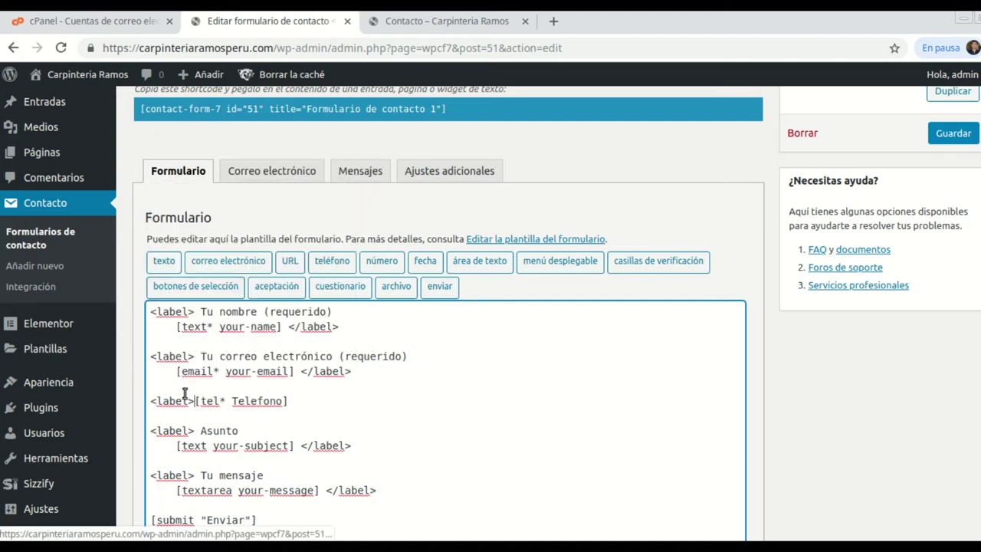
text(Tu)
key(BackSpace)
text(ú tel)
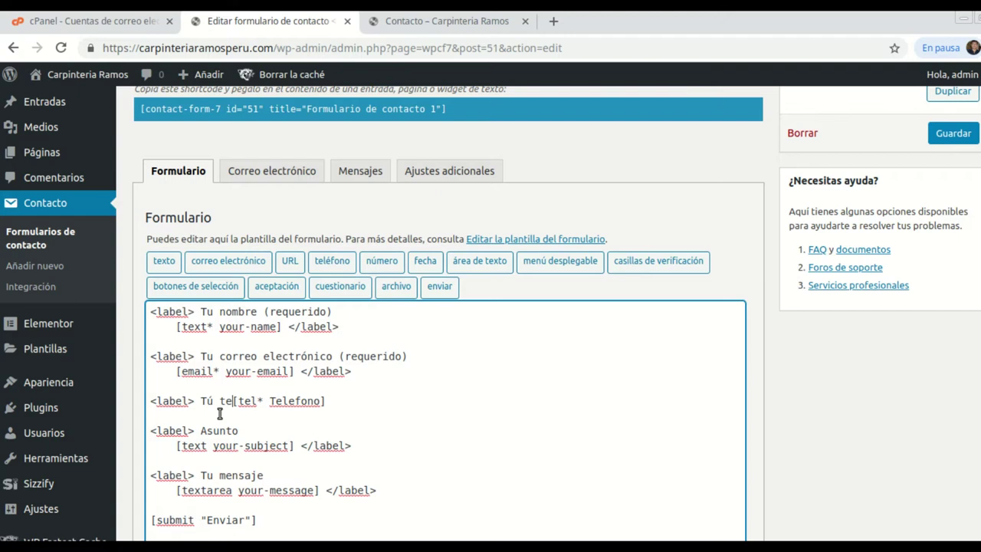
text(éfono)
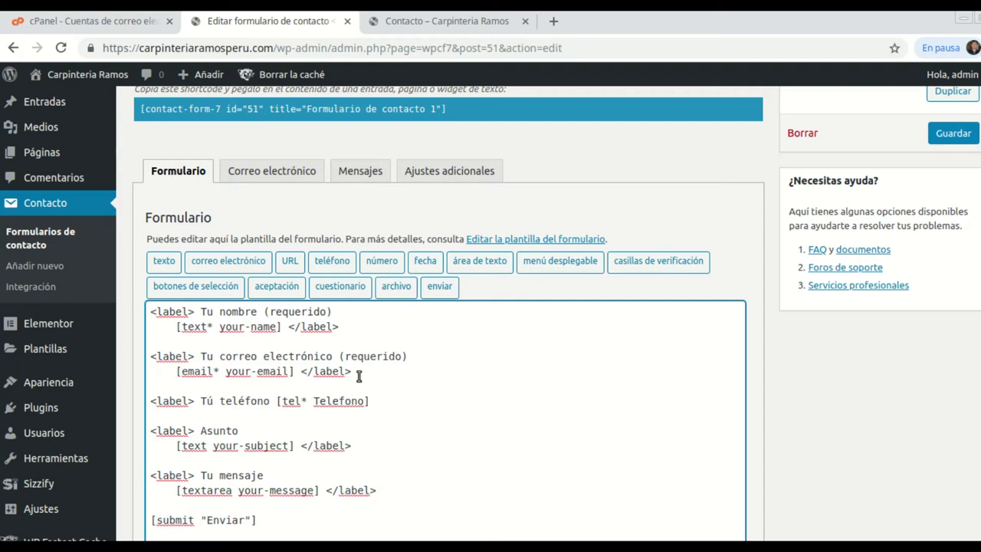
Close the phone line with </label> and remove the extra blank lines before Asunto.
drag(356, 373, 305, 373)
right_click(306, 373)
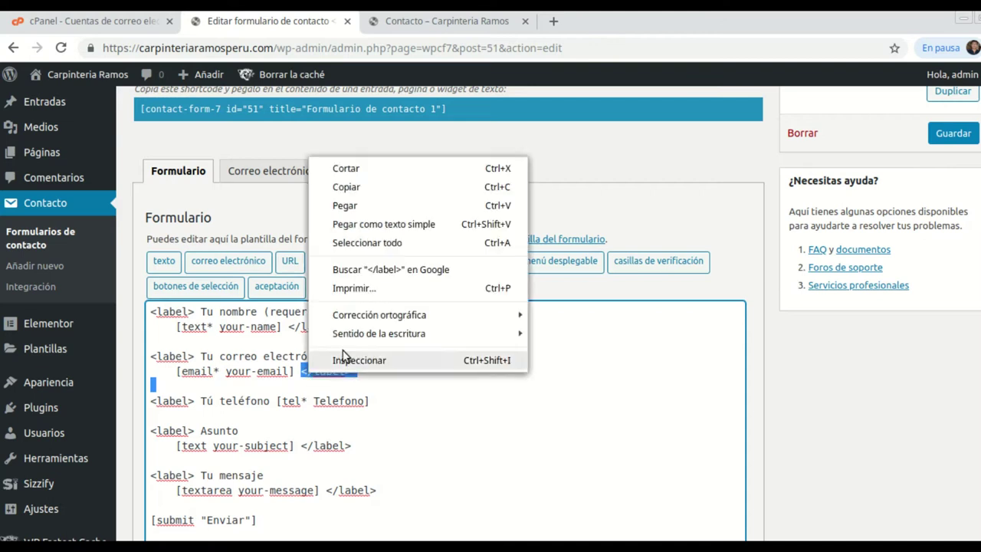
click(347, 188)
click(371, 400)
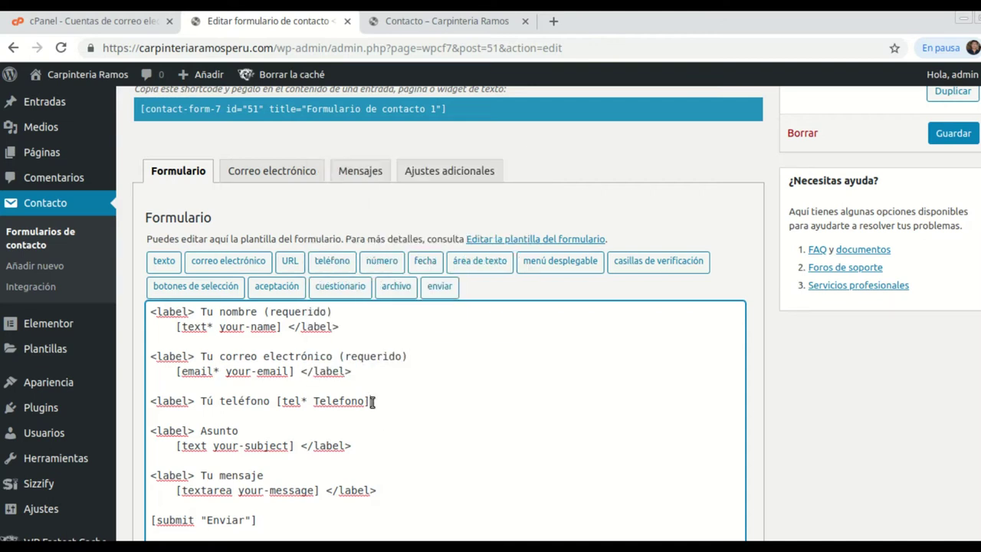
right_click(371, 400)
click(433, 278)
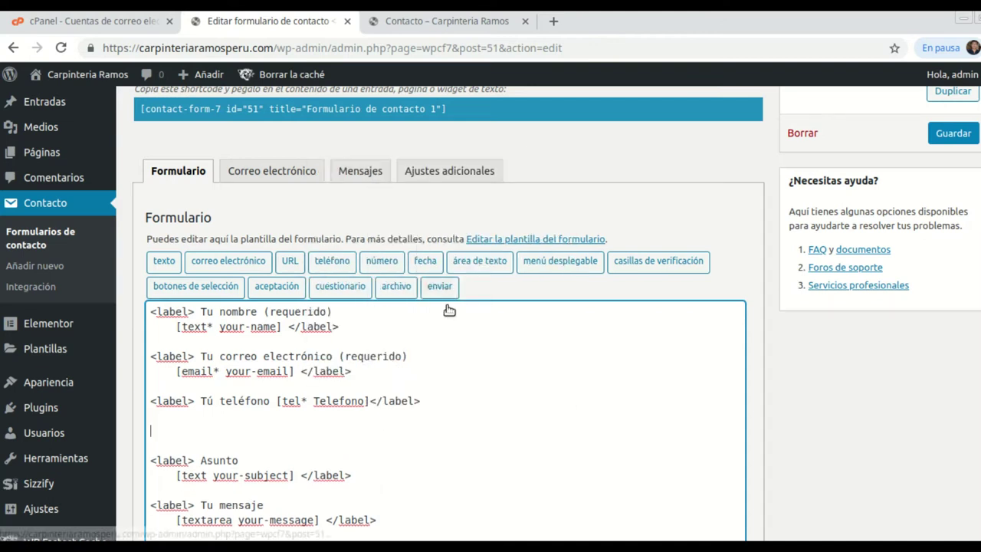
click(370, 401)
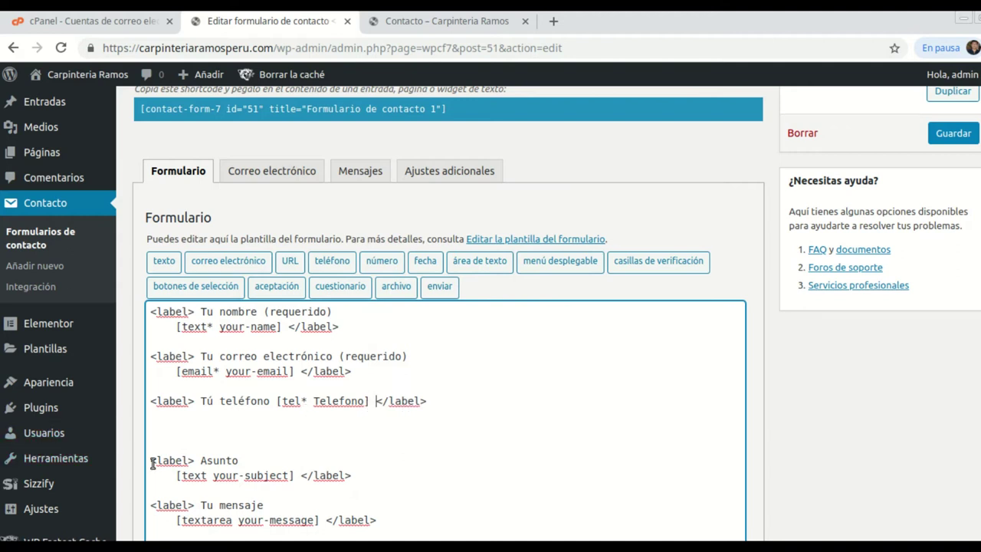
key(BackSpace)
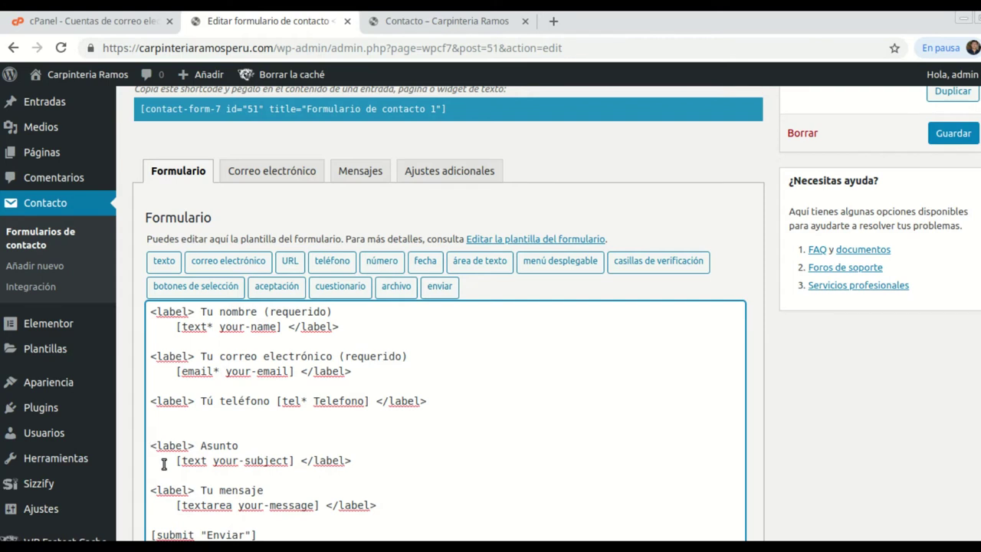
key(BackSpace)
scroll(390, 368, down, 5)
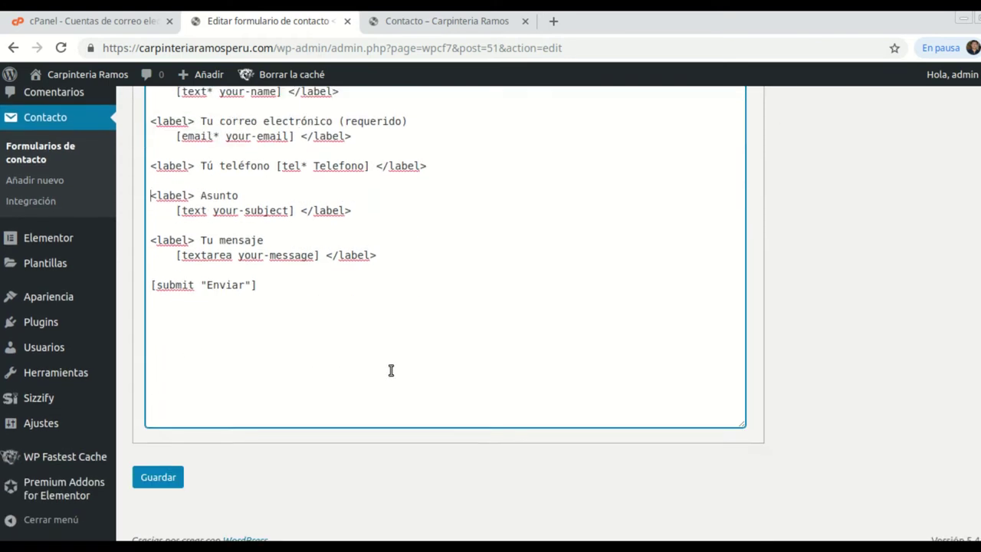
Save Formulario de contacto 1 and reload the live Contacto tab to check the phone field.
click(146, 463)
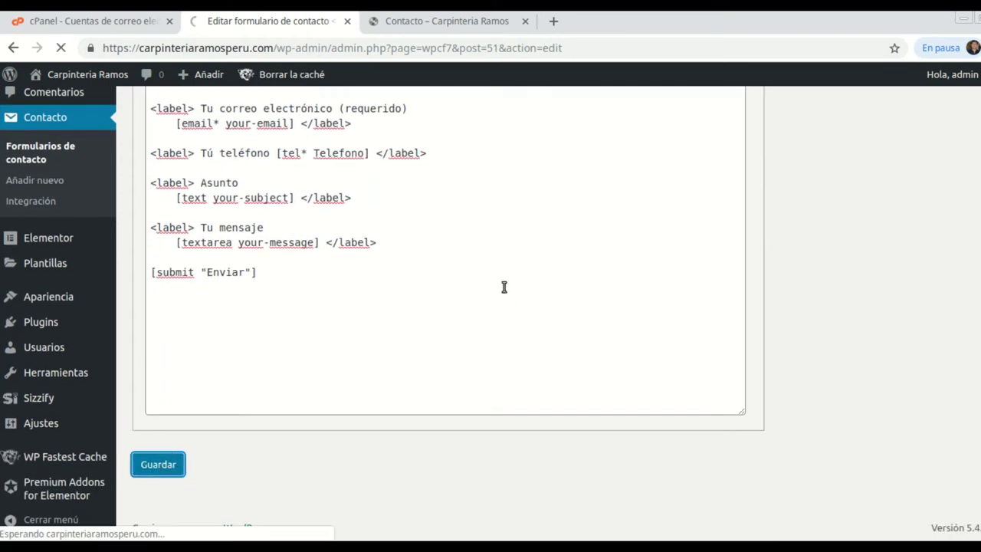
scroll(504, 287, up, 1)
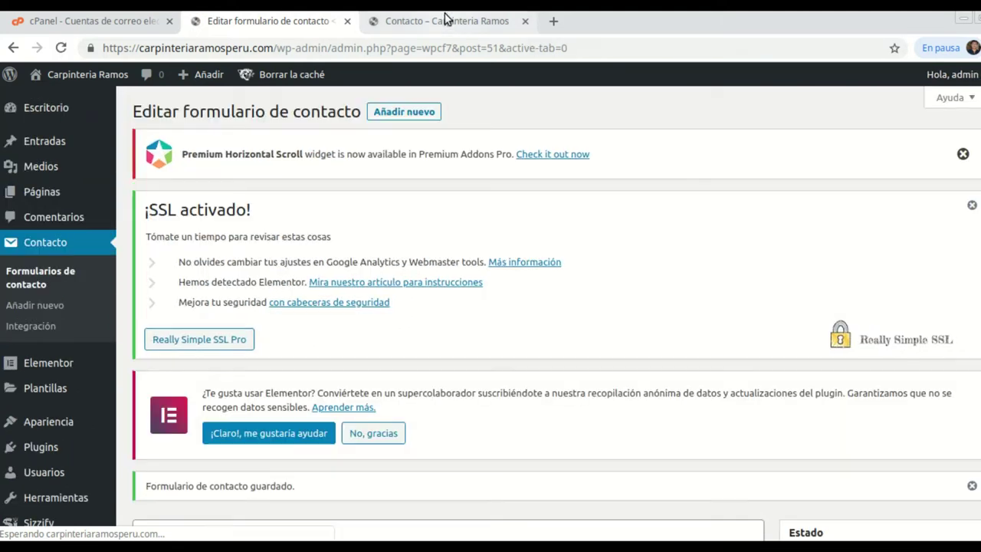
click(445, 19)
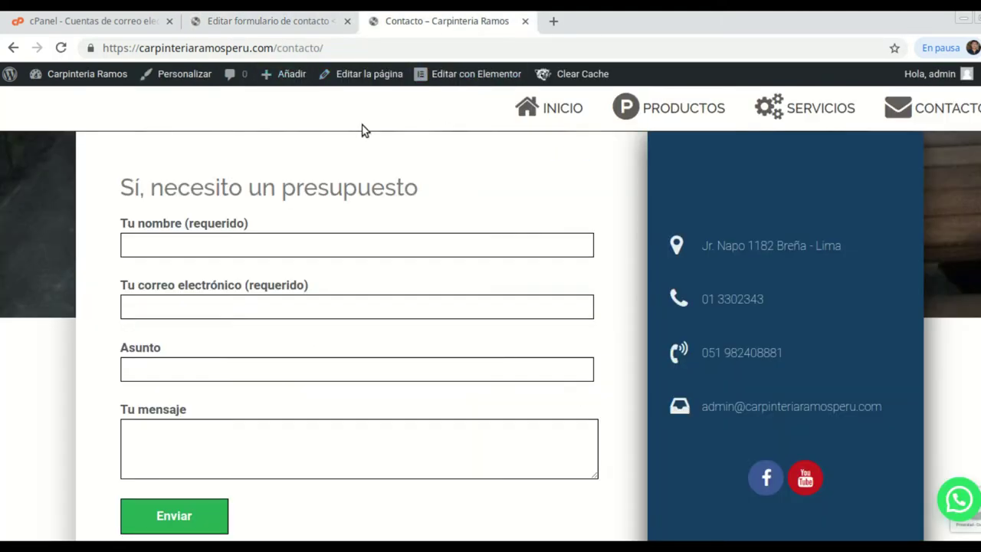
click(61, 47)
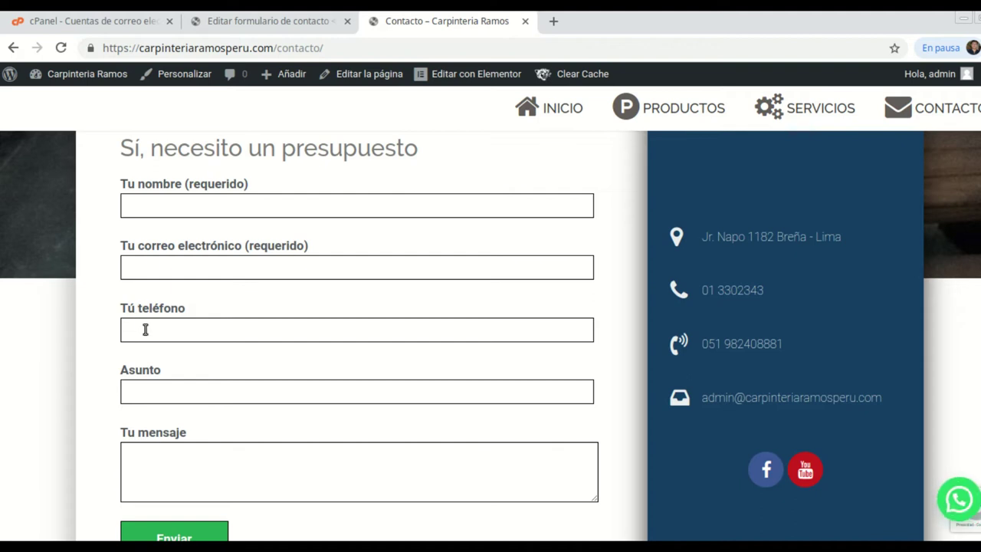
Relabel the phone field 'Tú teléfono (requerido)' with [tel* Telefono] on its own indented line.
click(275, 26)
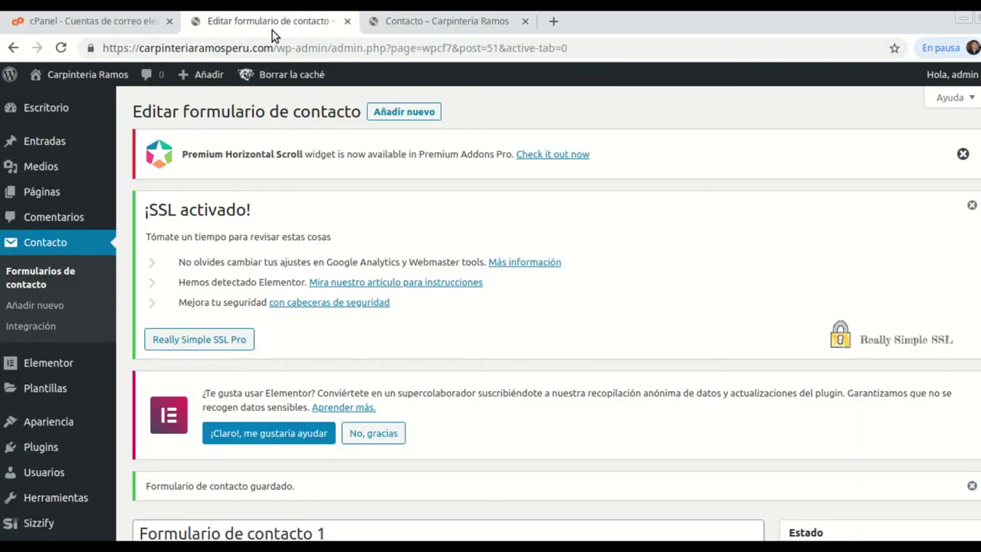
scroll(297, 388, down, 3)
scroll(299, 381, down, 5)
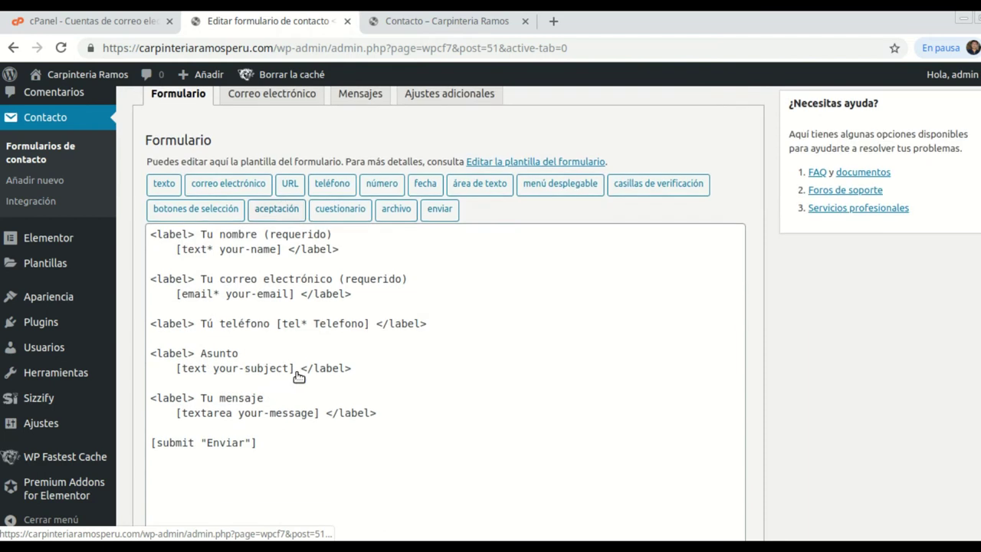
click(276, 325)
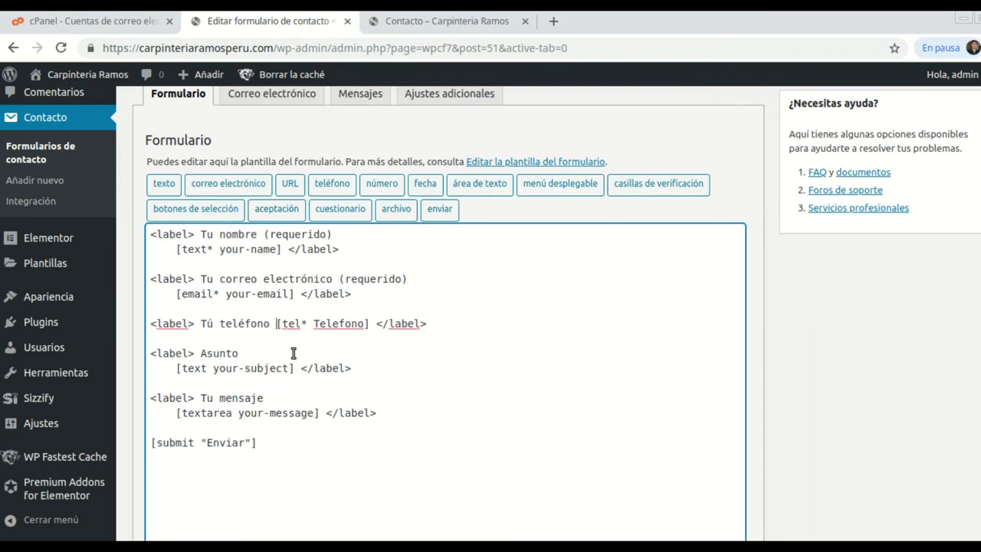
text((requeri)
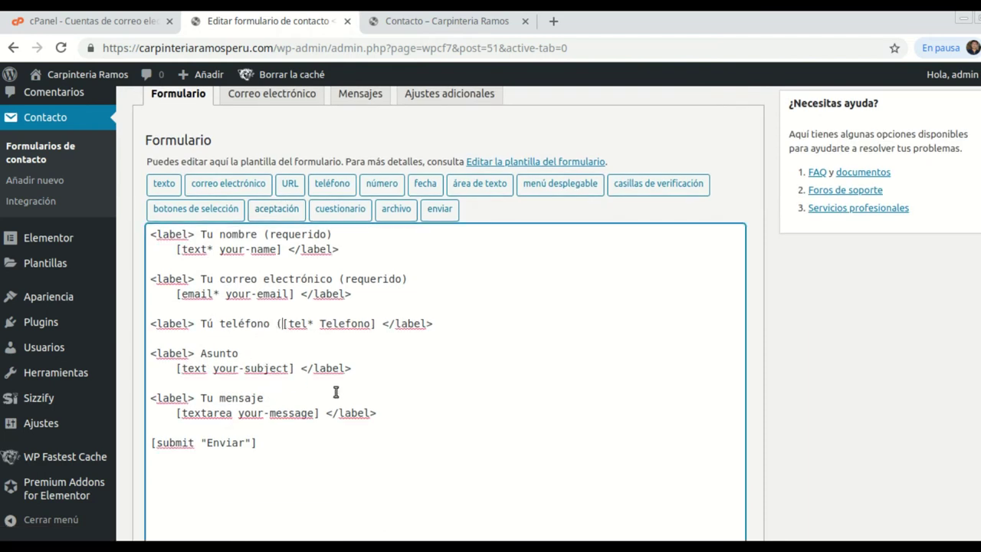
text(do=)
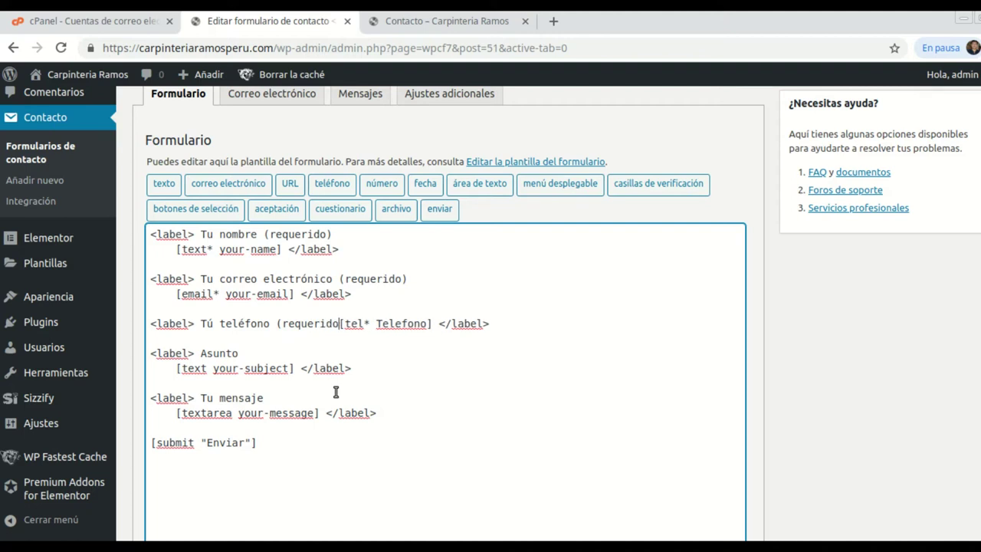
key(BackSpace)
text())
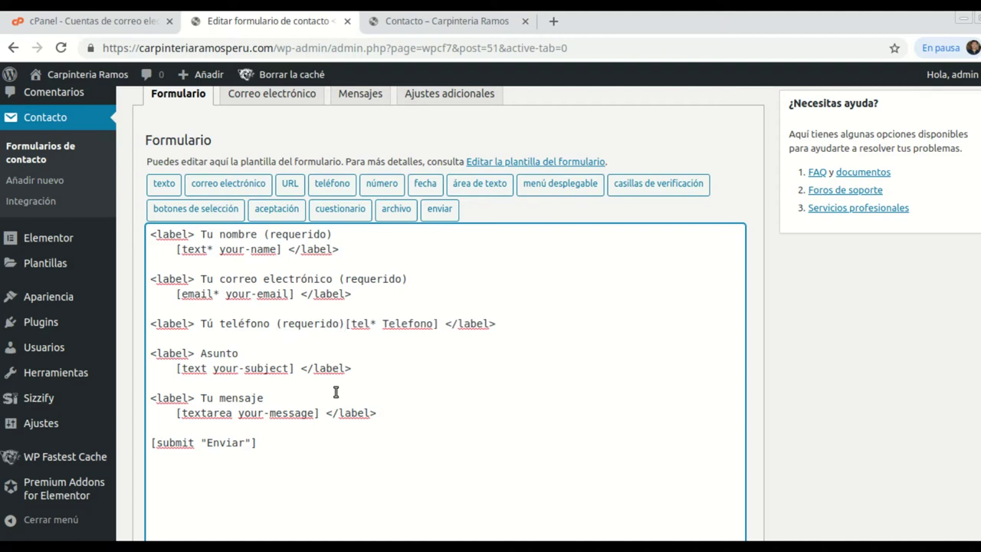
key(Return)
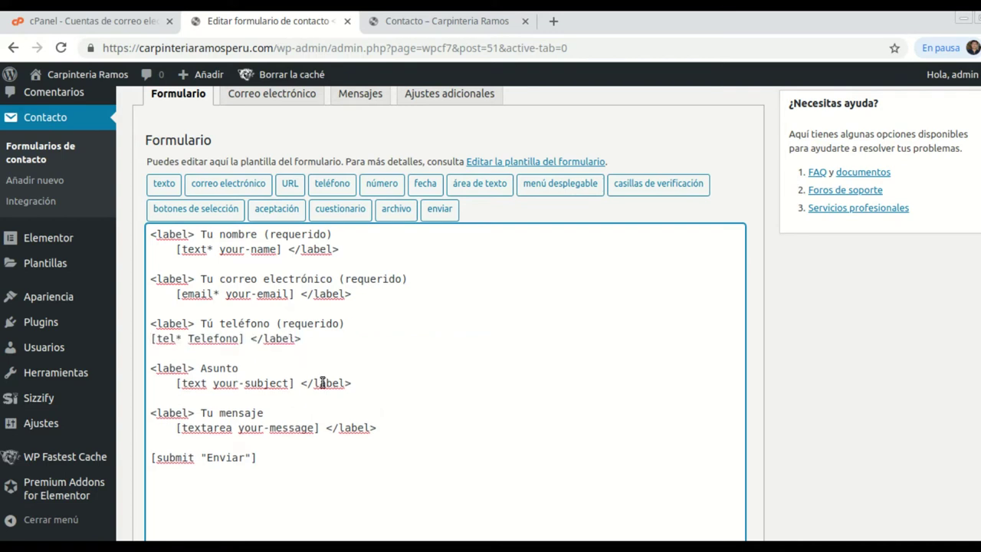
key(BackSpace)
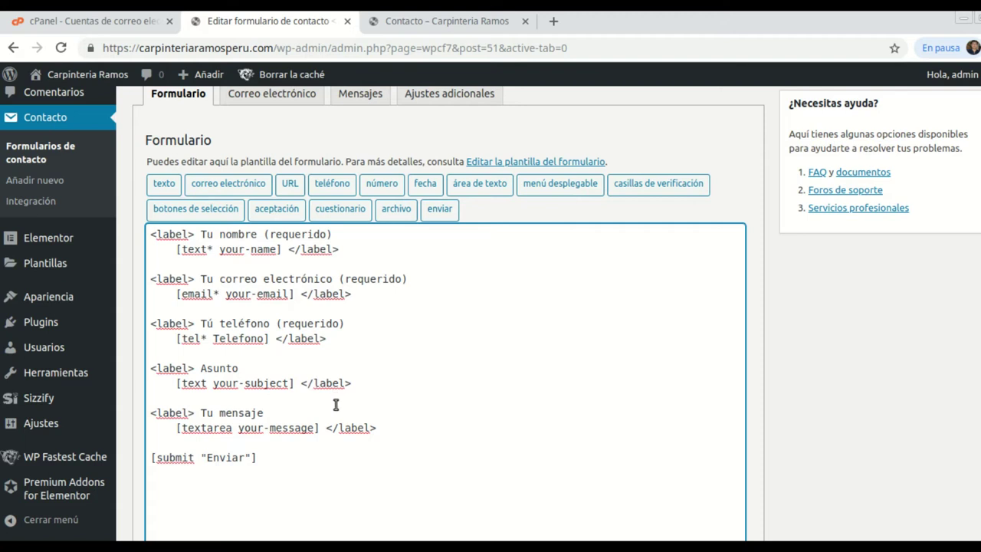
Close the Tu mensaje label with </label> and save the contact form.
click(323, 414)
scroll(323, 414, down, 1)
text(</label>)
key(Return)
key(Return)
scroll(253, 445, down, 2)
click(182, 468)
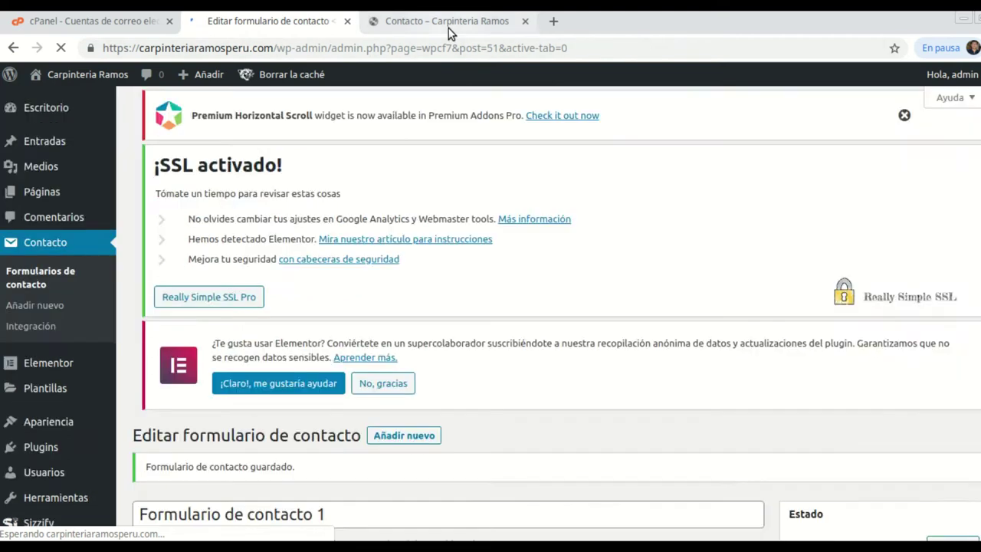
Reload the live Contacto page to confirm the Tú teléfono (requerido) field, then bring Thunderbird forward.
click(448, 23)
click(60, 48)
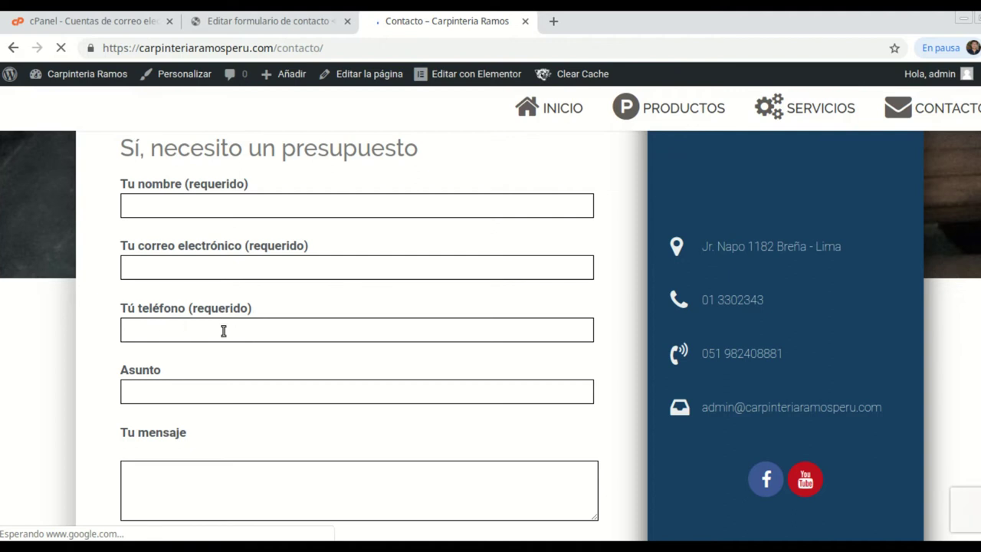
click(253, 29)
scroll(376, 314, down, 7)
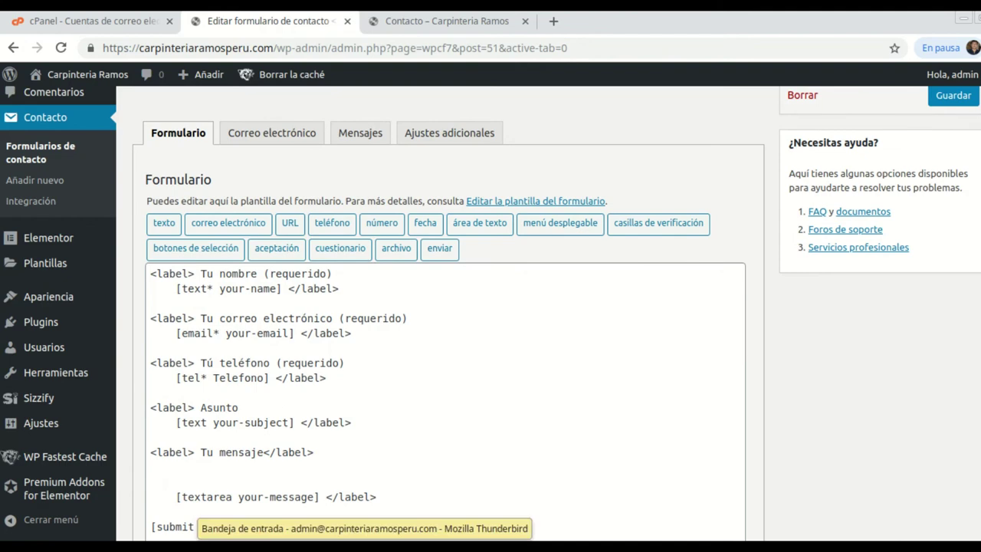
click(345, 536)
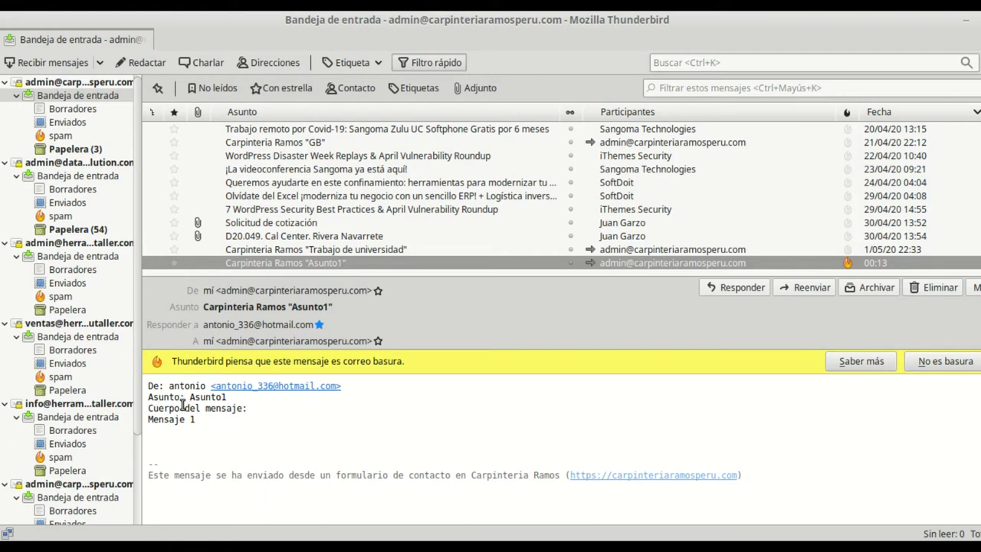
drag(187, 397, 215, 395)
double_click(213, 395)
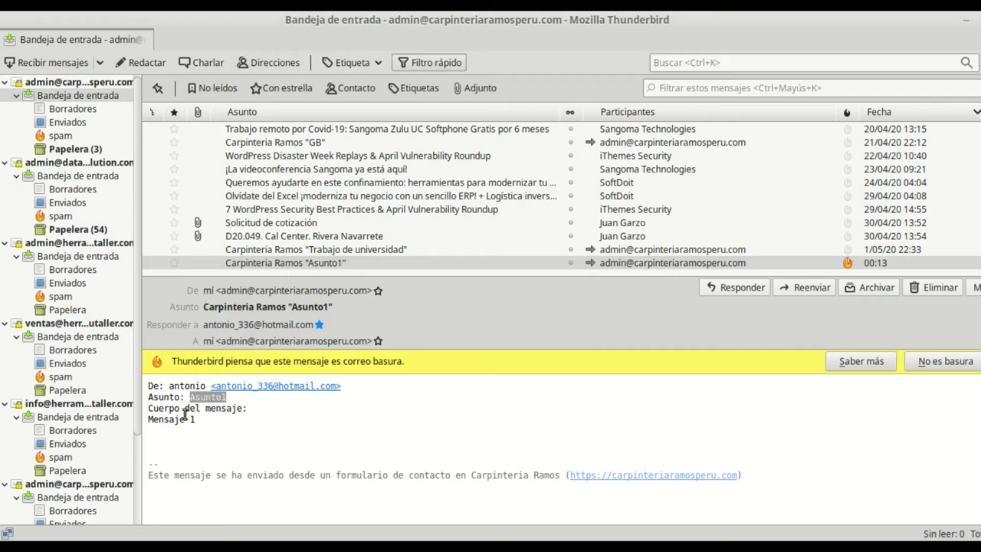
drag(150, 421, 191, 423)
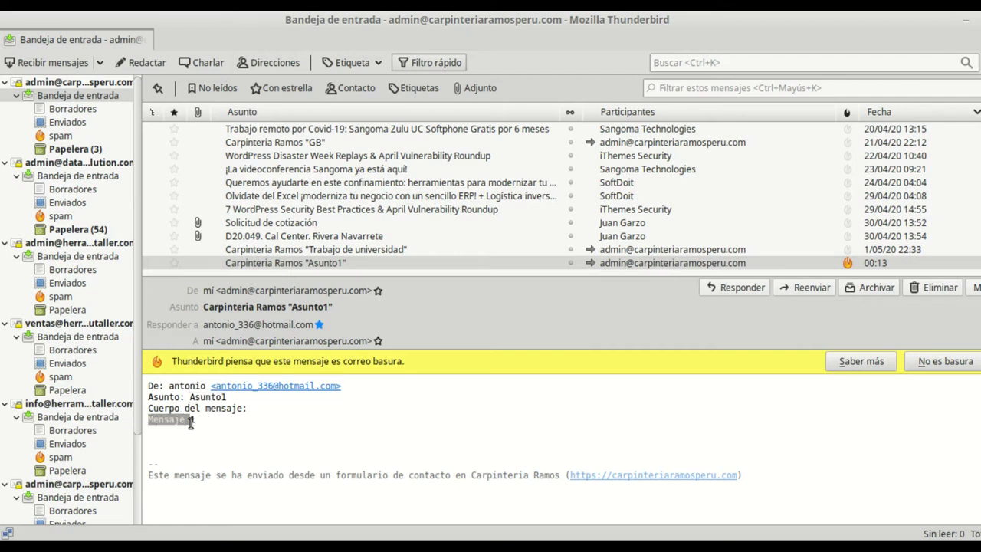
click(220, 431)
Open the contact form's Correo electrónico settings to reach the notification message body.
key(alt+Tab)
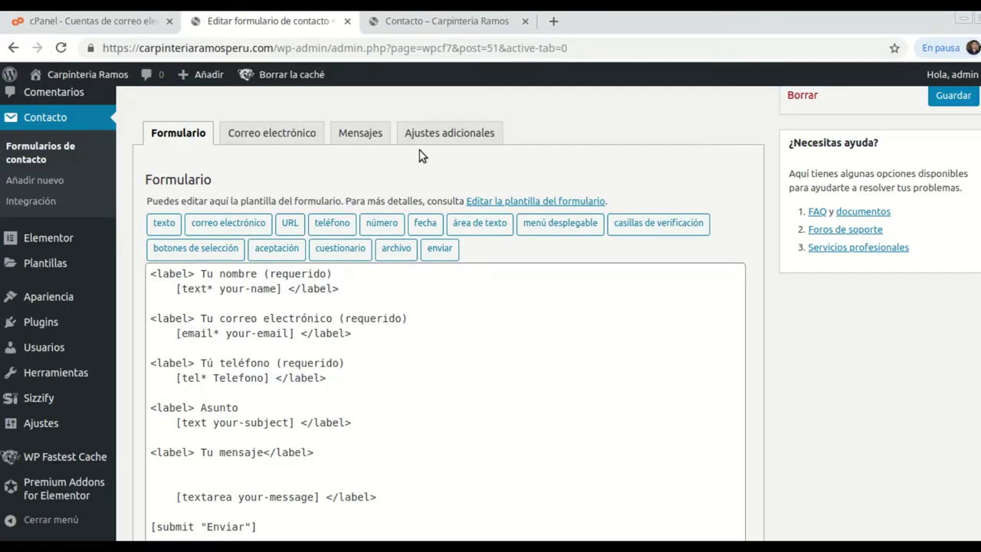
click(434, 23)
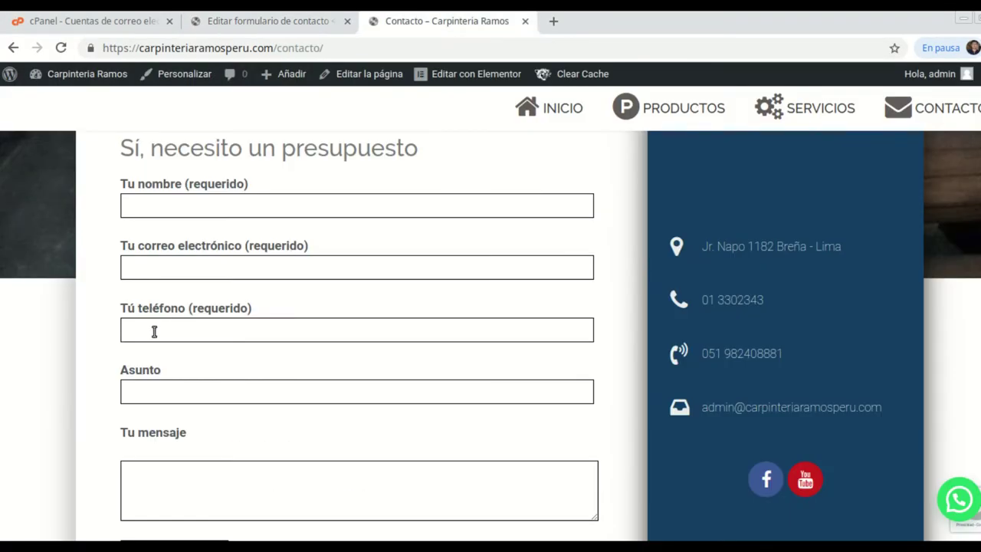
click(265, 21)
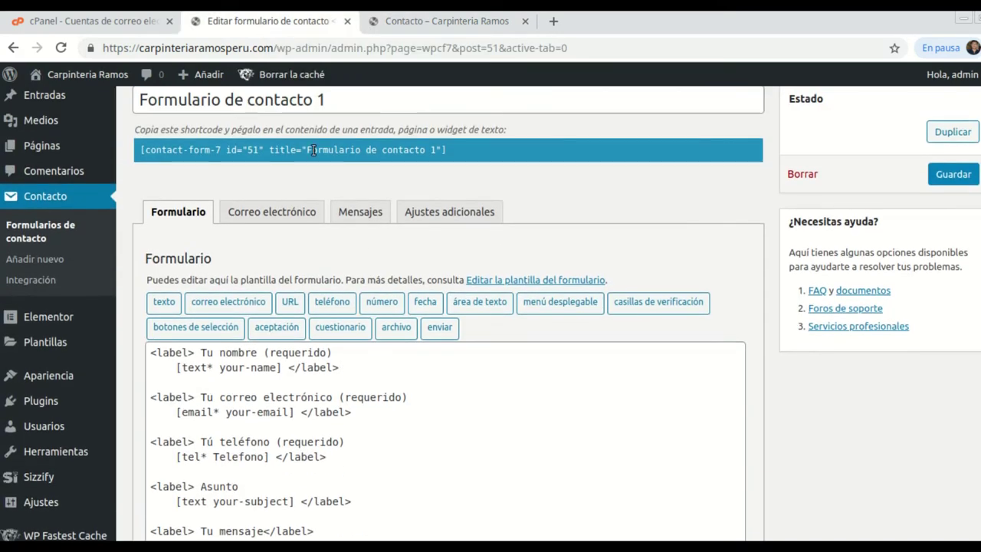
click(279, 216)
scroll(440, 290, down, 4)
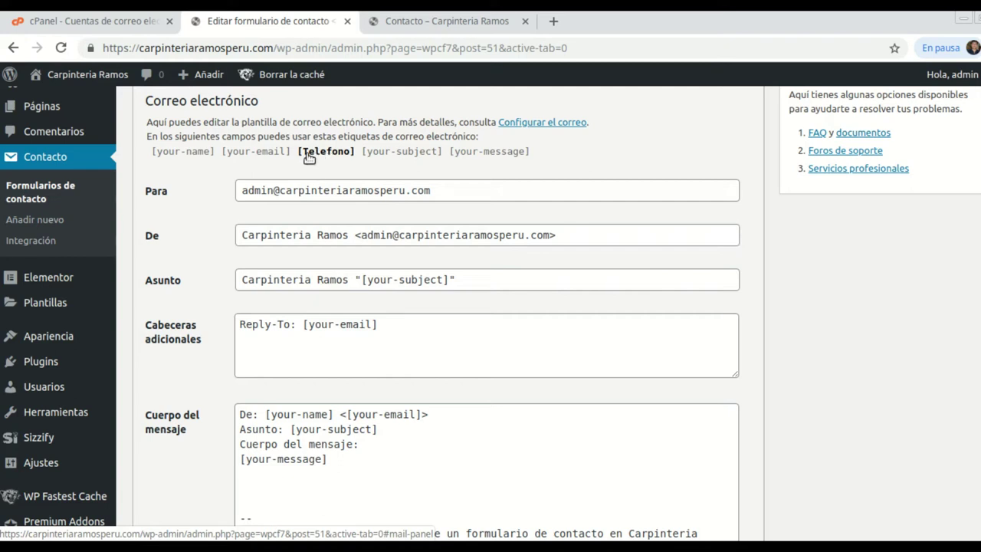
scroll(386, 274, down, 2)
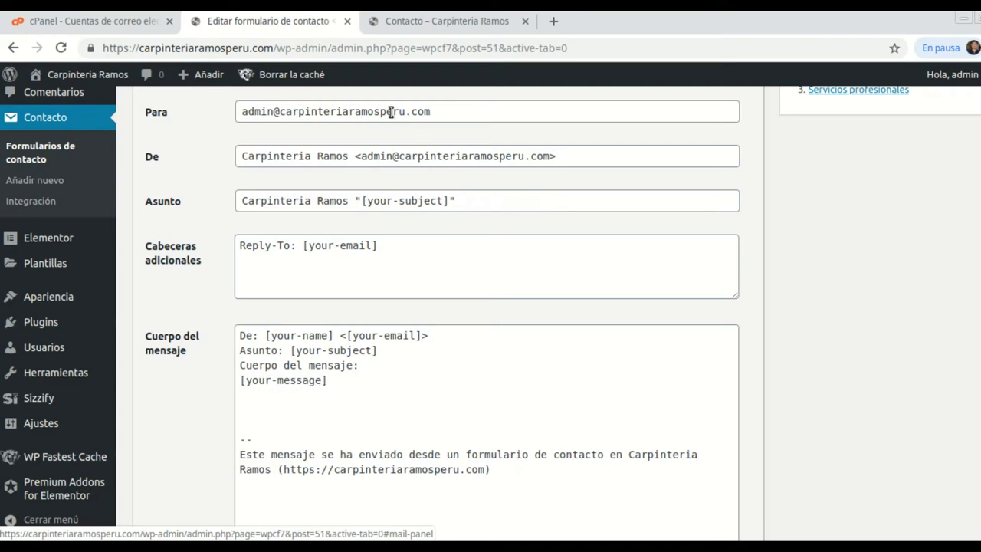
scroll(391, 112, up, 2)
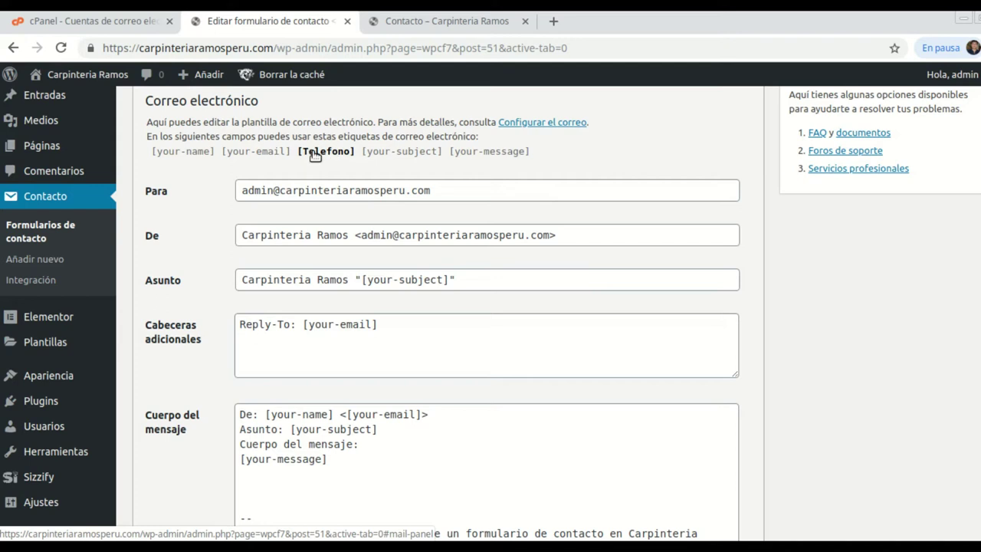
scroll(379, 234, down, 2)
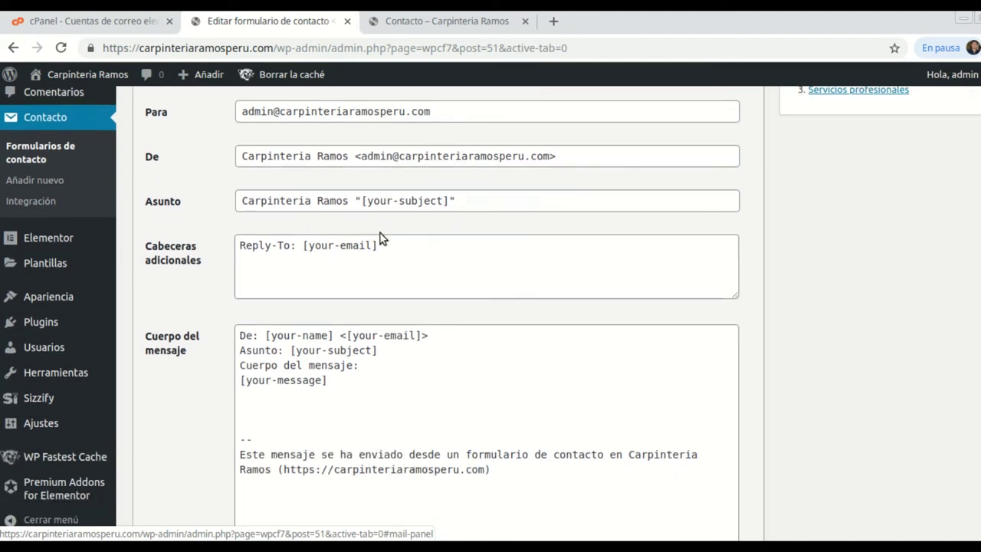
Duplicate the [your-message] tag onto the line below and clear the copy's tag name.
drag(331, 380, 240, 384)
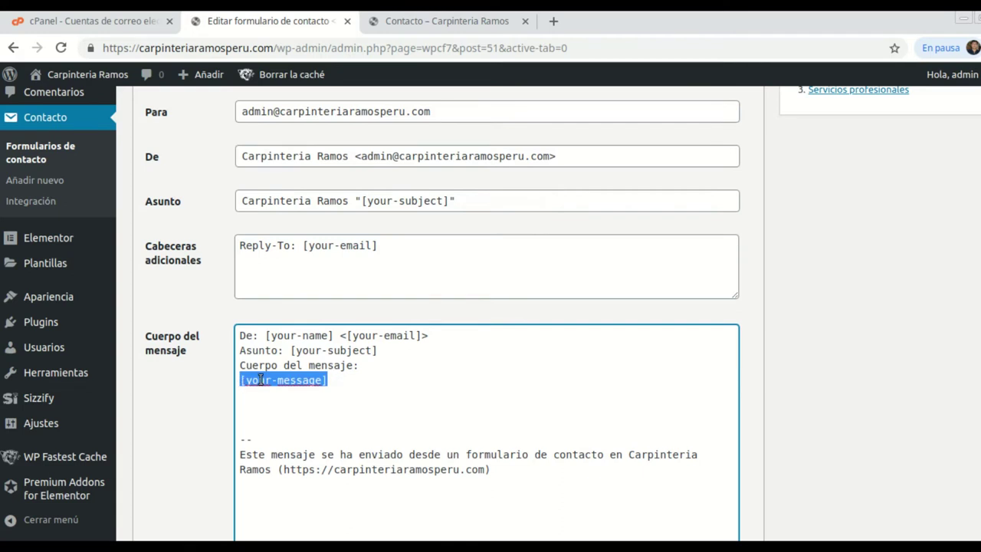
right_click(261, 379)
click(313, 196)
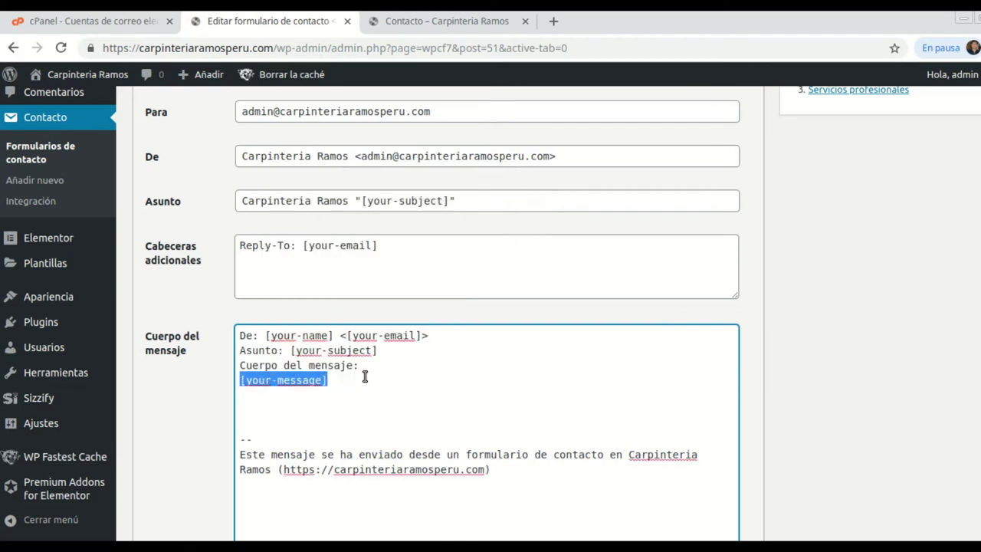
click(338, 390)
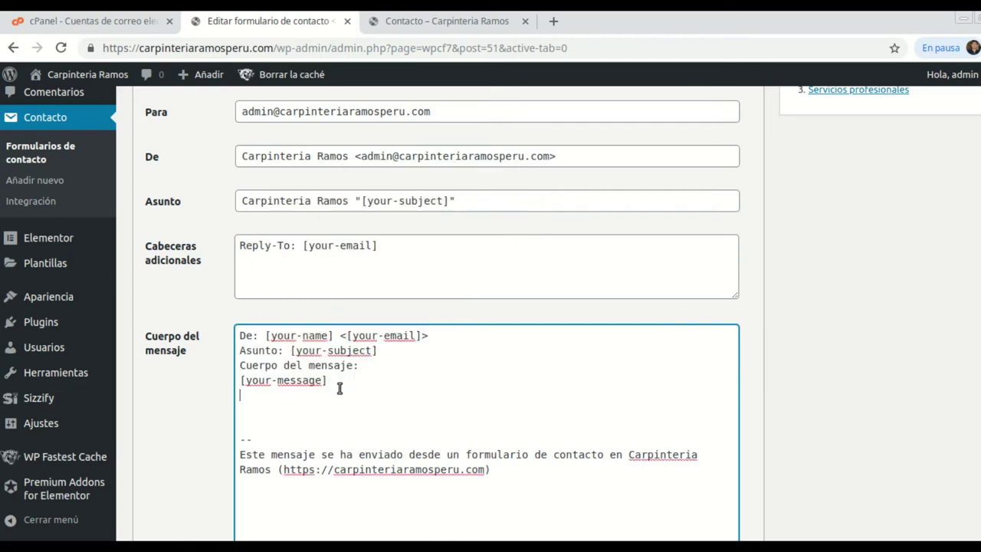
right_click(253, 405)
click(286, 280)
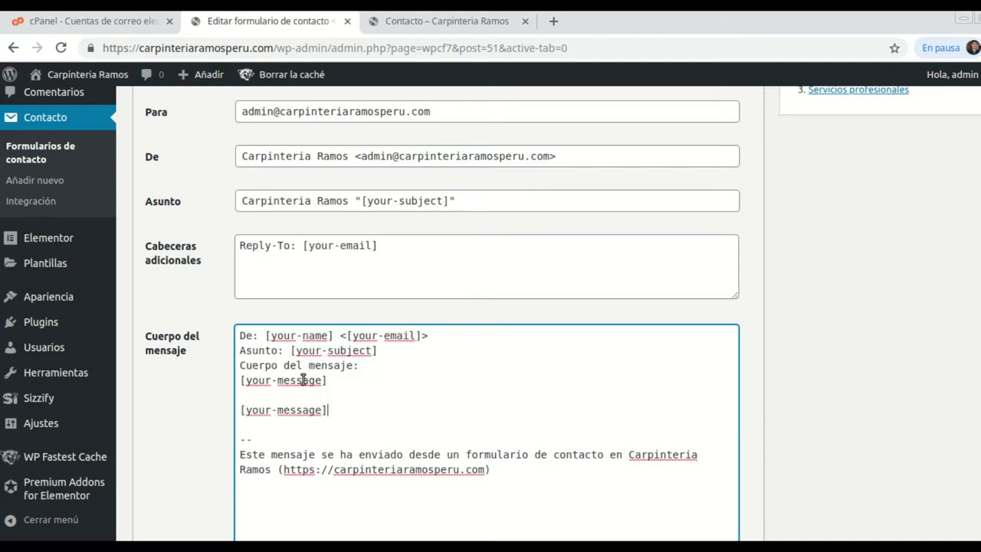
click(242, 410)
key(BackSpace)
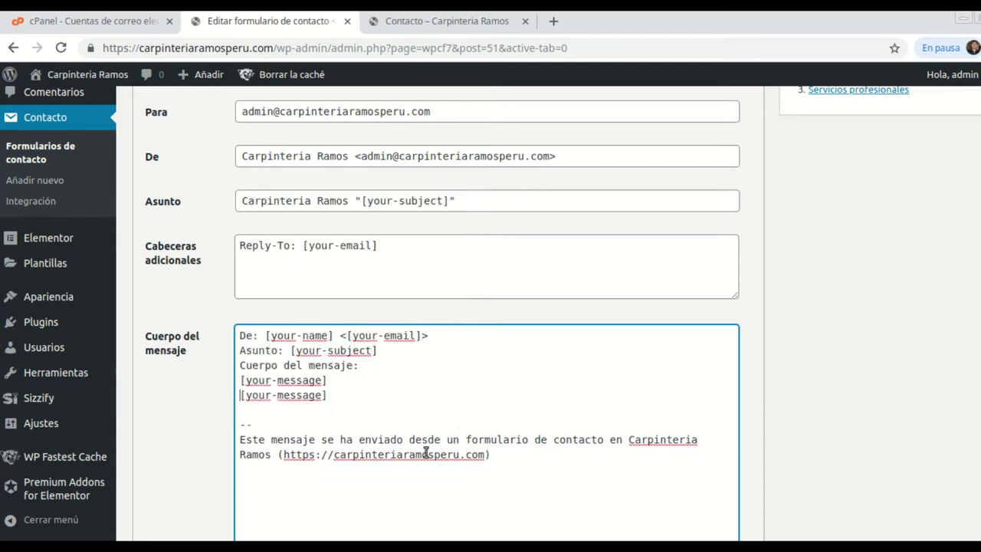
click(325, 399)
key(BackSpace)
key(BackSpace)
key(BackSpace)
key(BackSpace)
key(BackSpace)
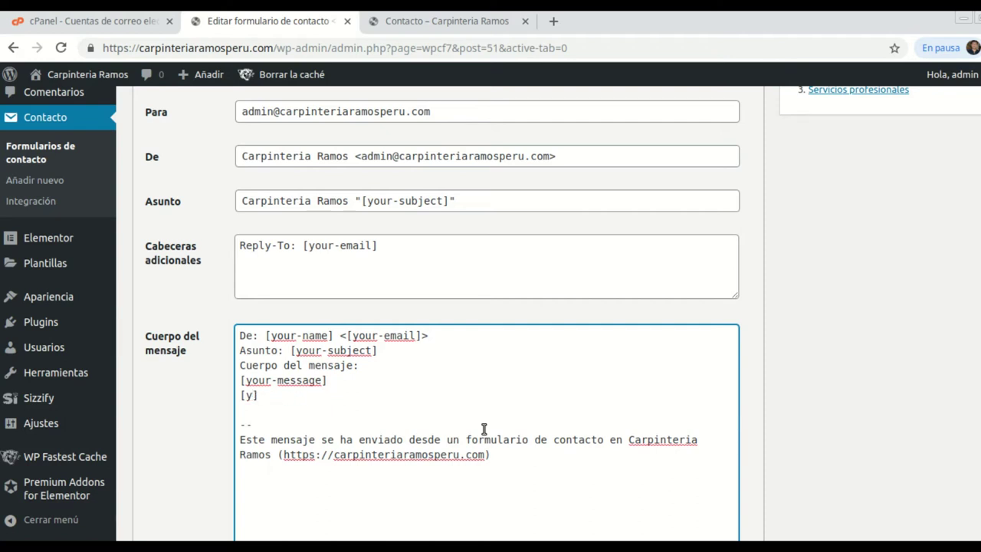
Turn the duplicated tag into [Telefono] and save the contact form.
scroll(447, 171, up, 2)
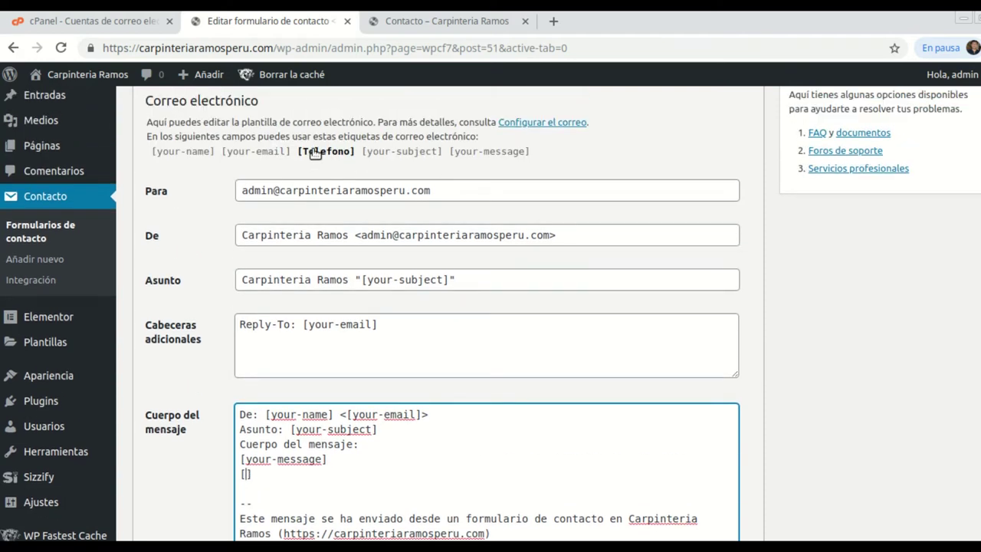
scroll(434, 462, down, 2)
text(Telefono)
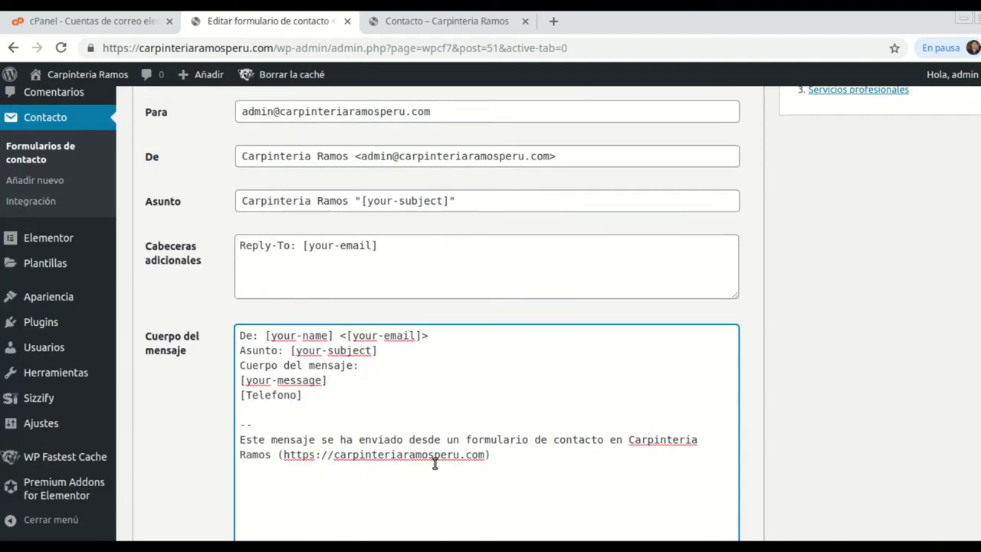
scroll(435, 463, down, 2)
scroll(444, 342, down, 2)
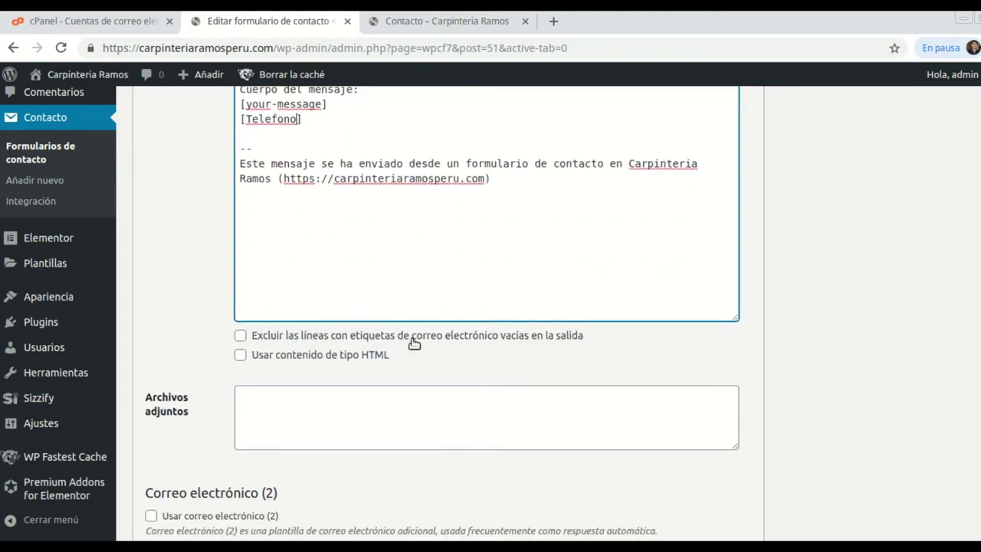
scroll(414, 343, down, 2)
click(170, 467)
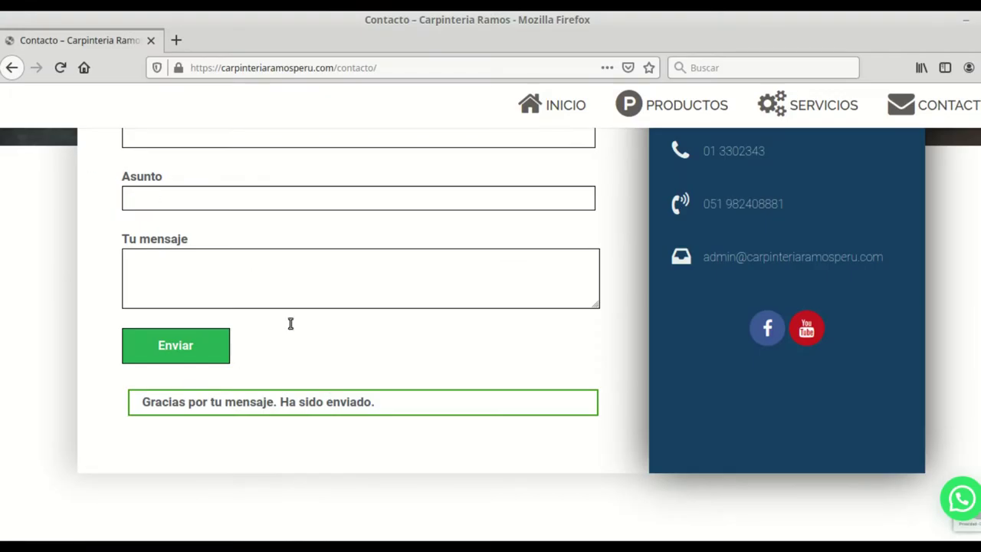
Reload the contact page and enter the sender's name and e-mail address.
scroll(493, 278, up, 2)
click(60, 69)
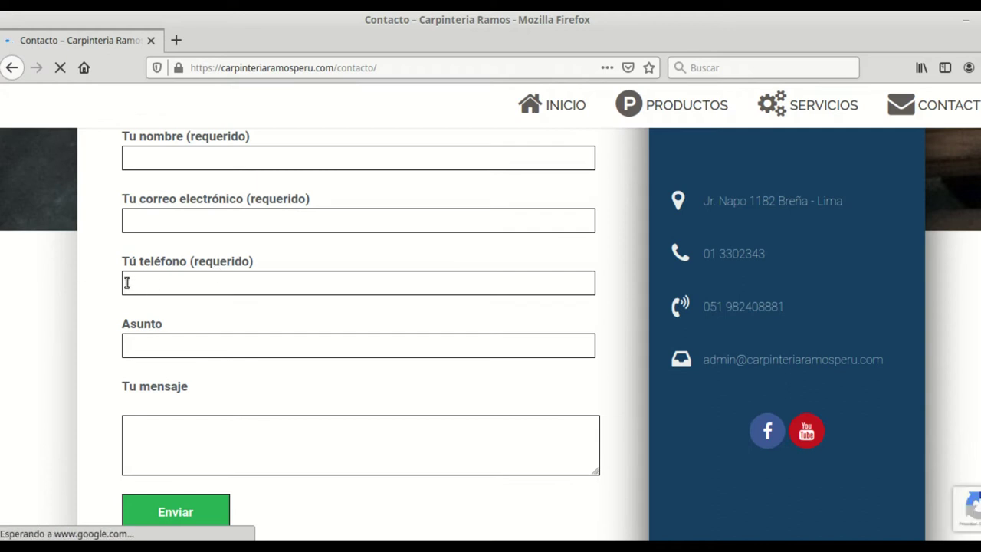
scroll(257, 278, up, 2)
click(173, 249)
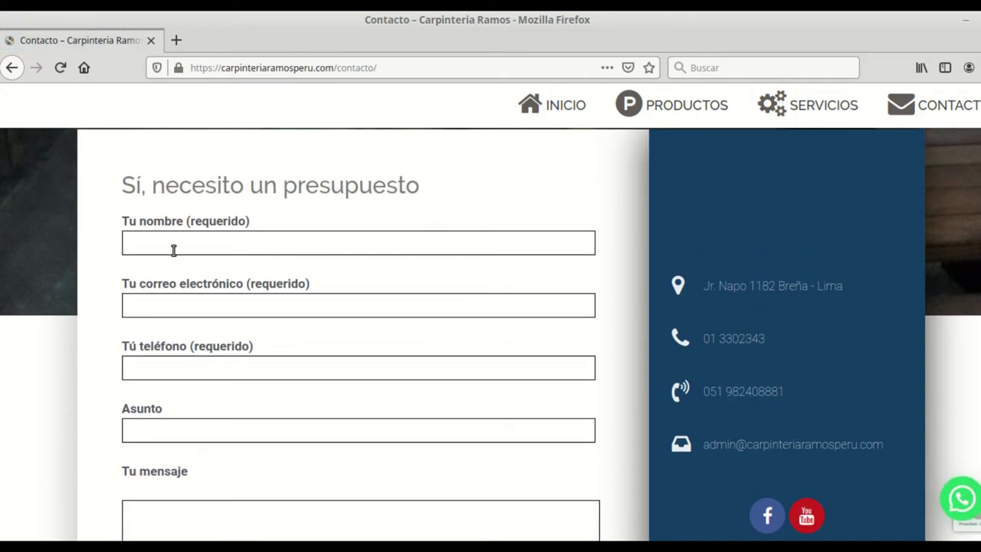
text(Antonio)
click(201, 303)
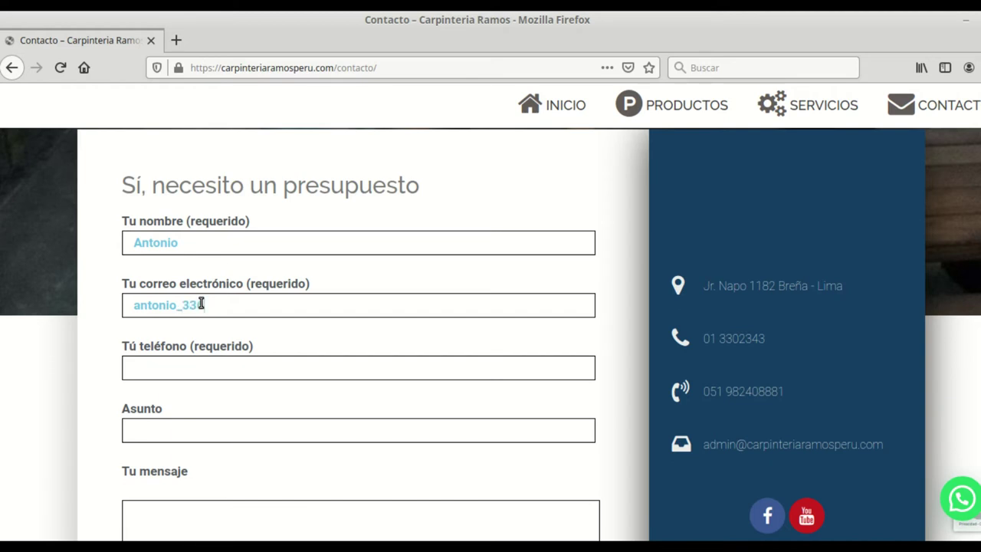
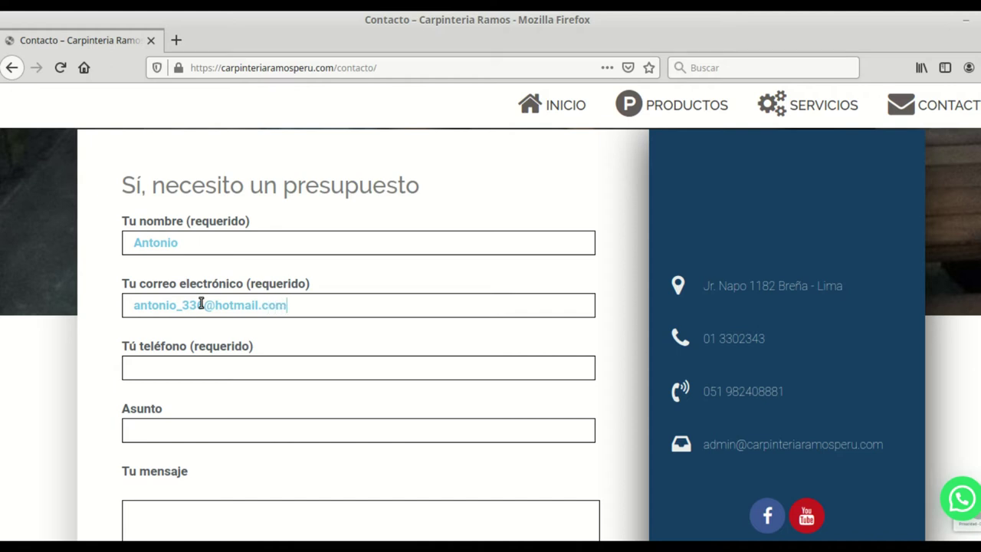
Enter a phone number, subject Asunto2 and message Mensaje 2, then send the form.
click(239, 368)
text(3455677)
click(184, 429)
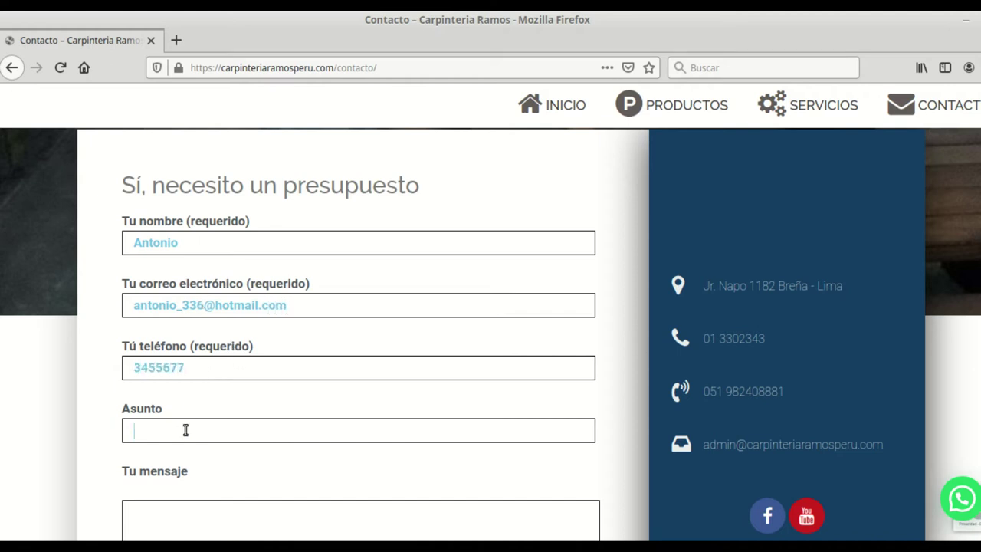
text(Asunto2)
scroll(188, 412, down, 3)
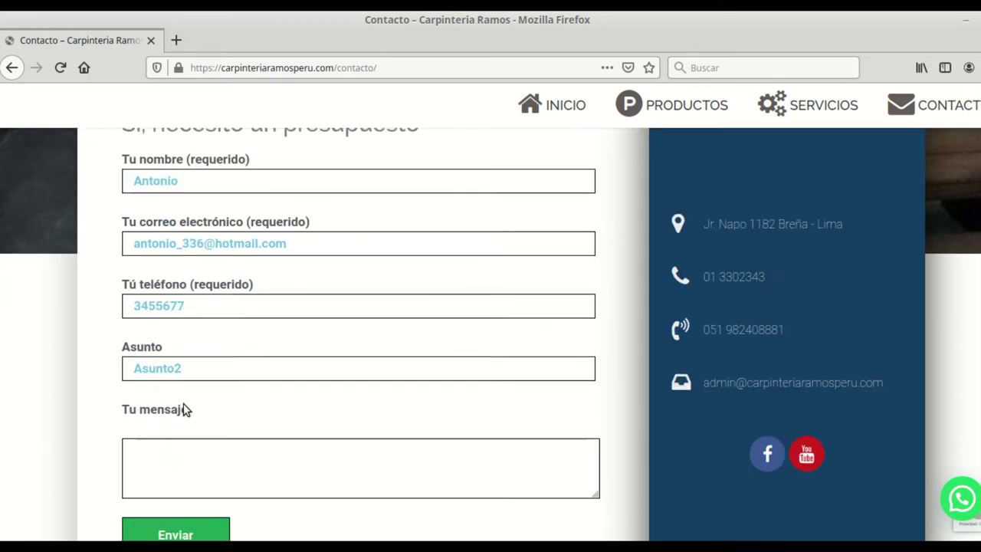
click(192, 410)
text(Me)
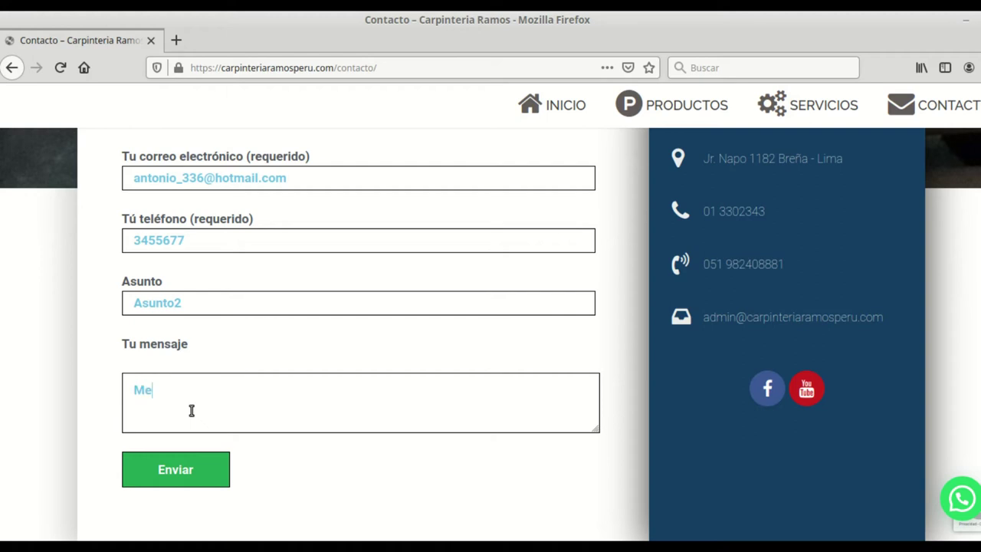
text(nsaje 2)
scroll(250, 372, down, 1)
scroll(281, 298, up, 4)
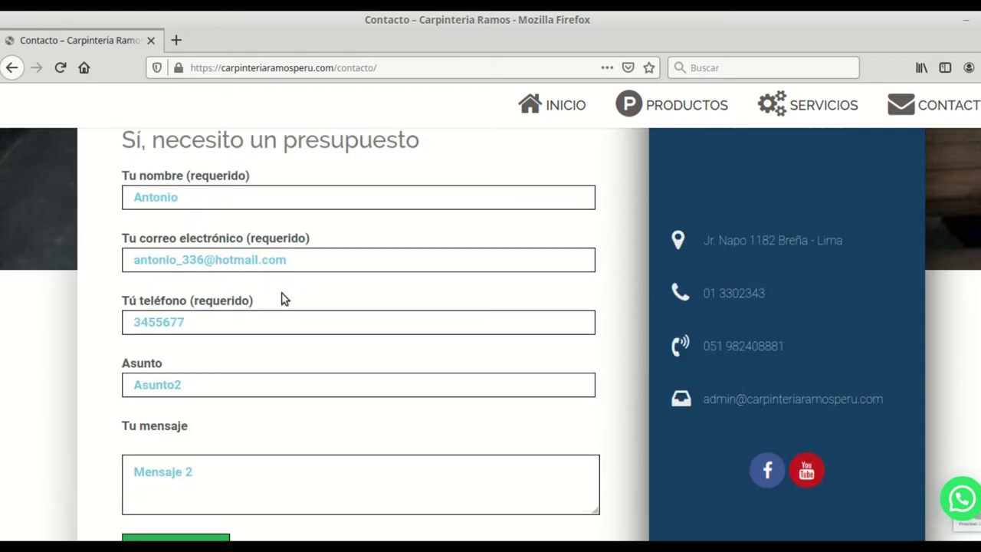
scroll(363, 272, down, 6)
click(212, 353)
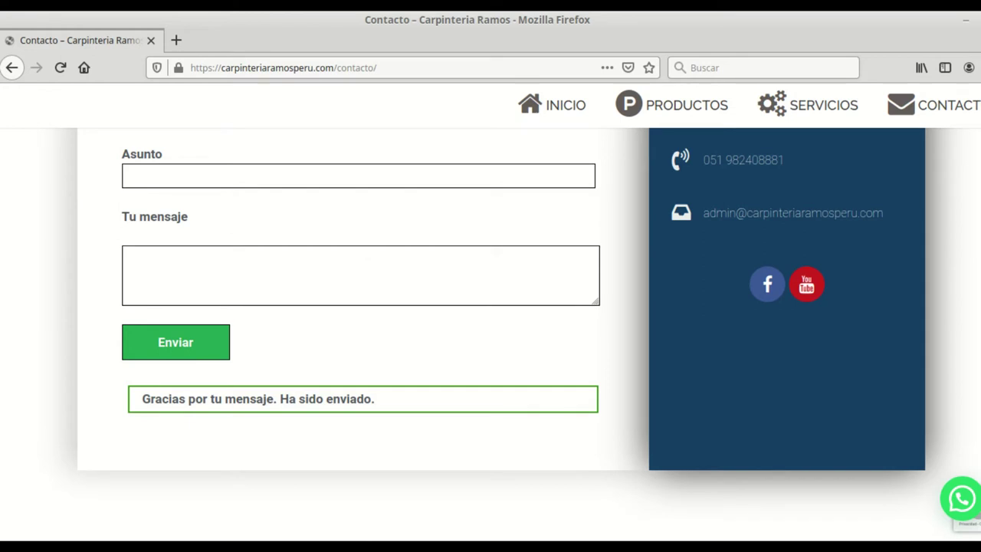
key(alt+Tab)
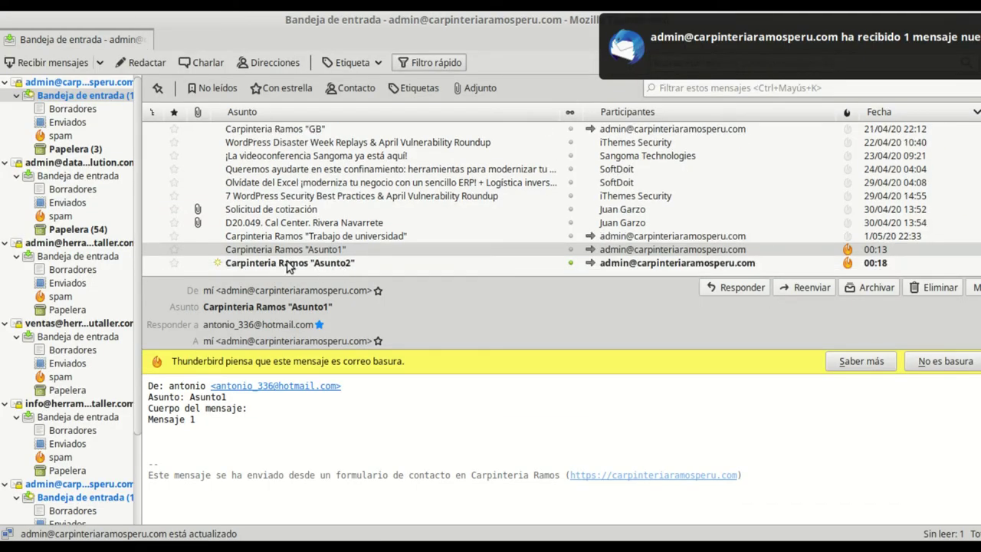
Open the Asunto2 message in Thunderbird to check the phone number under Mensaje 2, then return to WordPress.
click(302, 264)
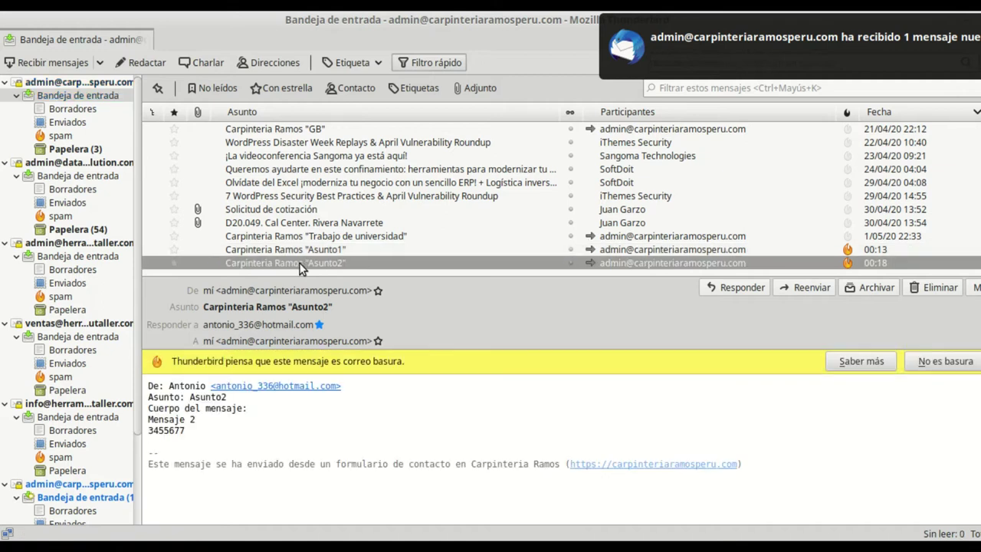
click(184, 437)
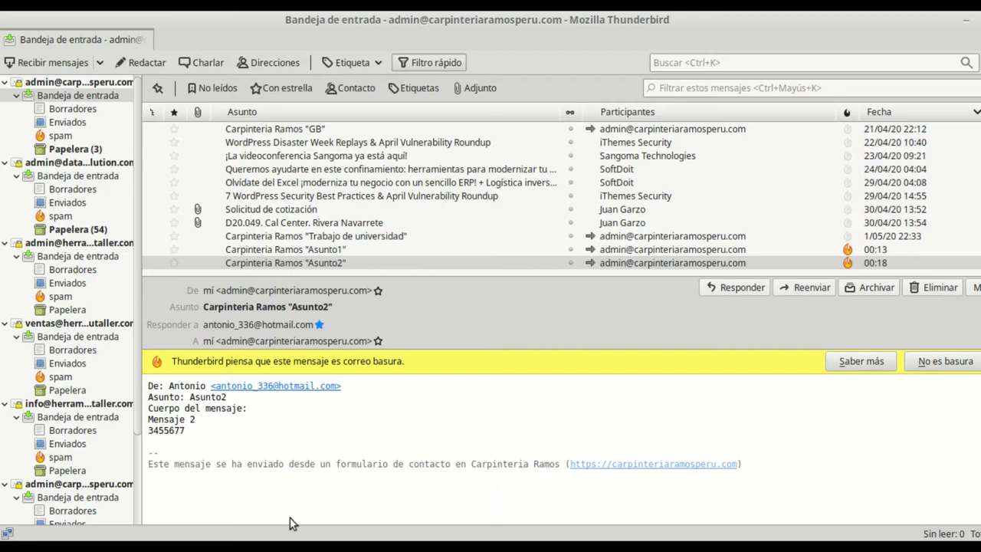
click(90, 535)
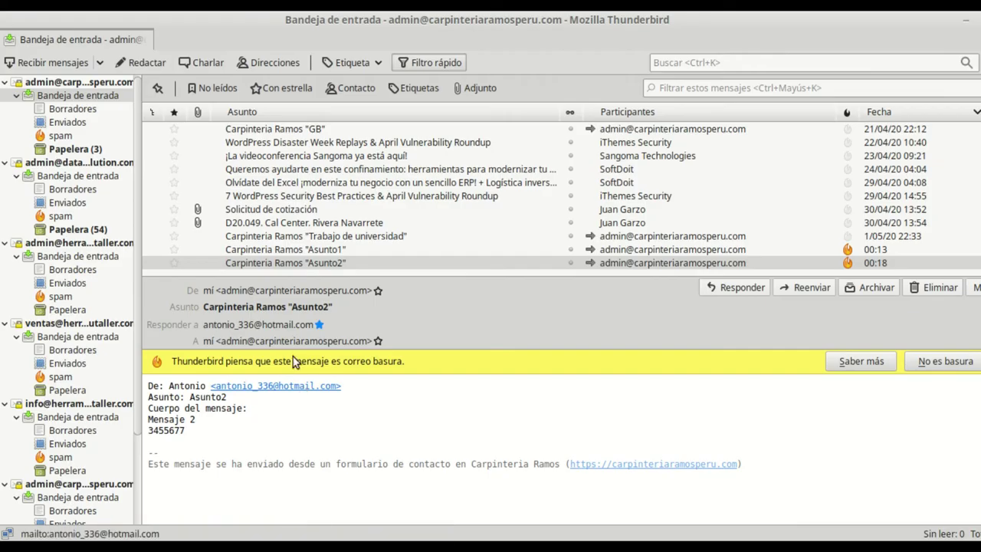
scroll(324, 213, down, 5)
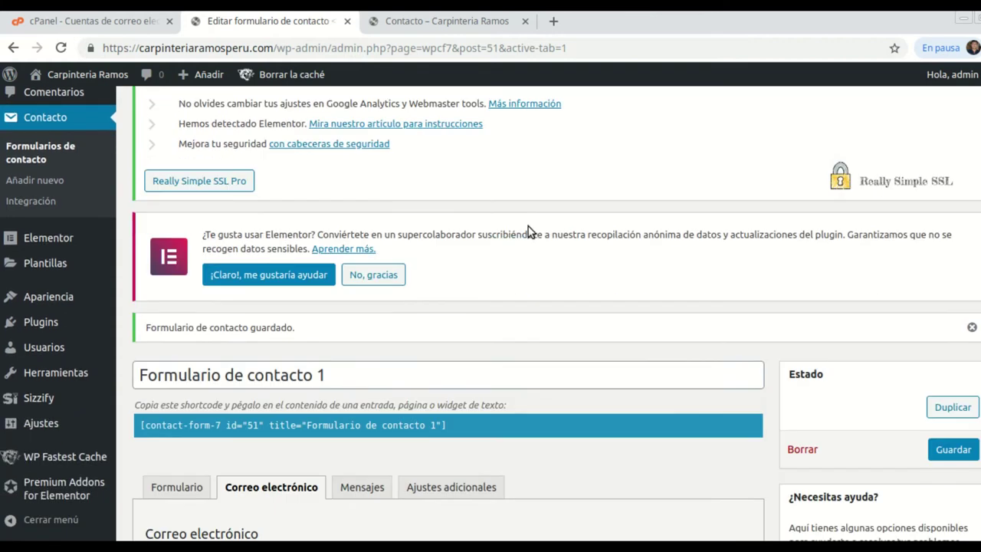
Select the [Telefono] tag in the notification body to compare it with the received mail.
scroll(344, 273, down, 5)
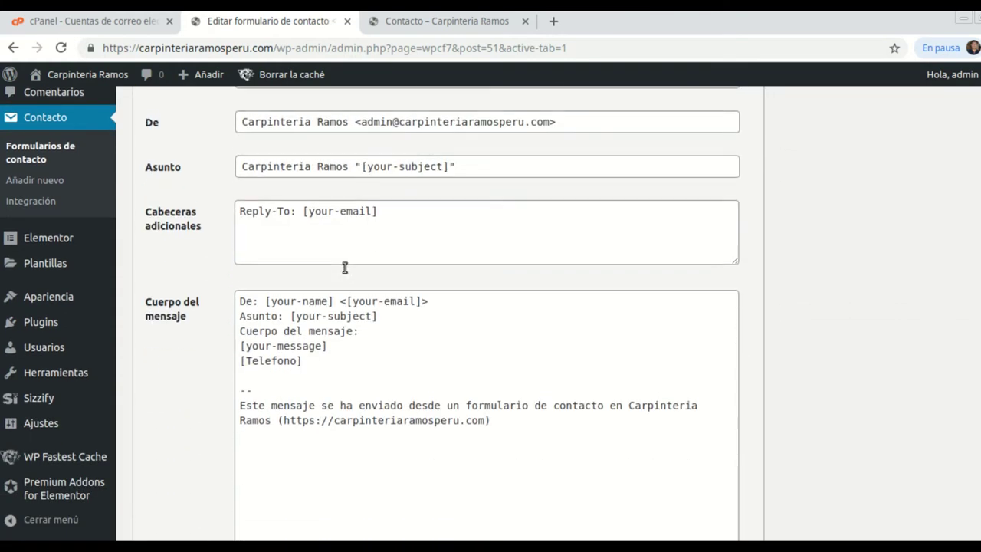
drag(305, 279, 240, 278)
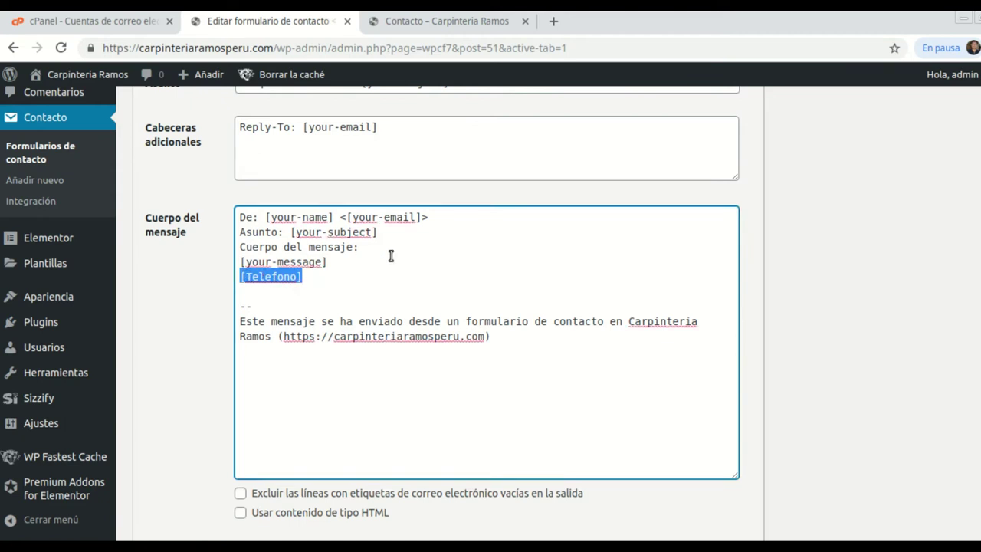
scroll(390, 256, up, 4)
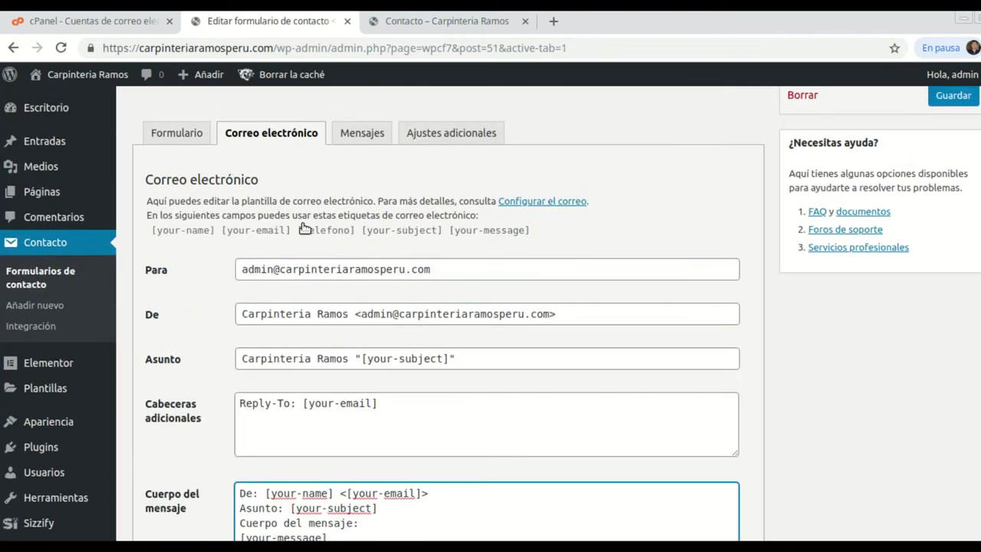
scroll(460, 287, down, 3)
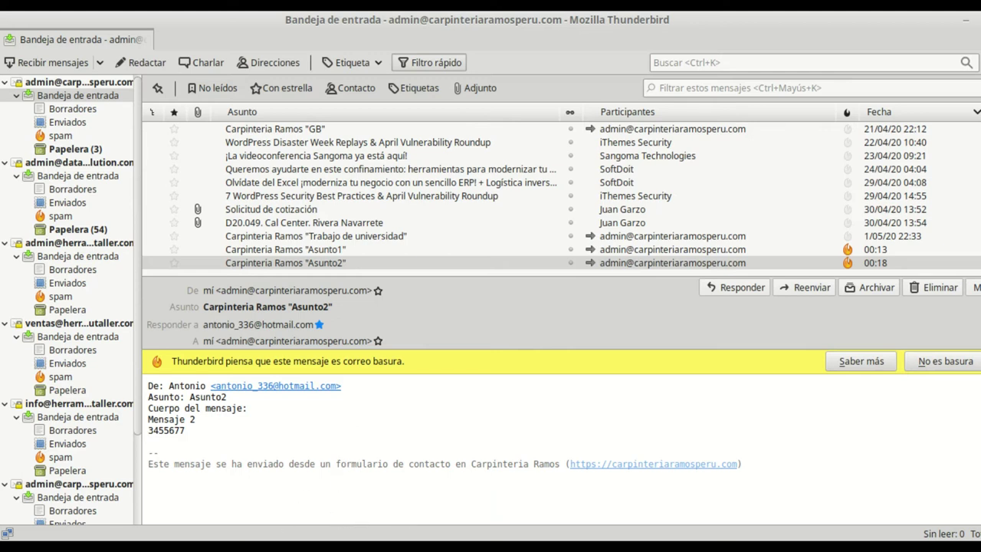
Scroll the contact-form editor's mail settings toward the Correo electrónico (2) option.
key(alt+Tab)
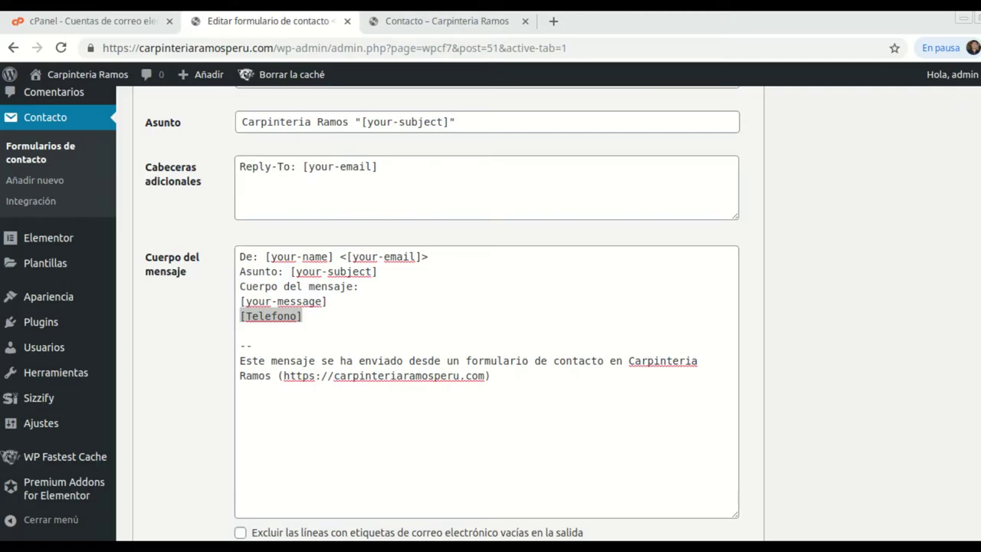
scroll(523, 335, up, 3)
scroll(481, 340, up, 3)
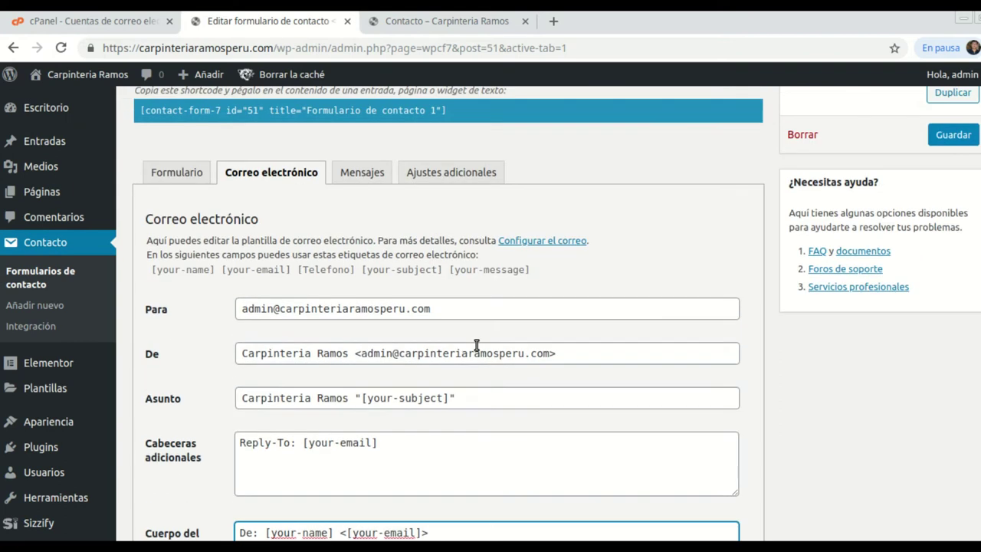
scroll(439, 256, down, 2)
scroll(474, 320, up, 1)
scroll(474, 320, up, 3)
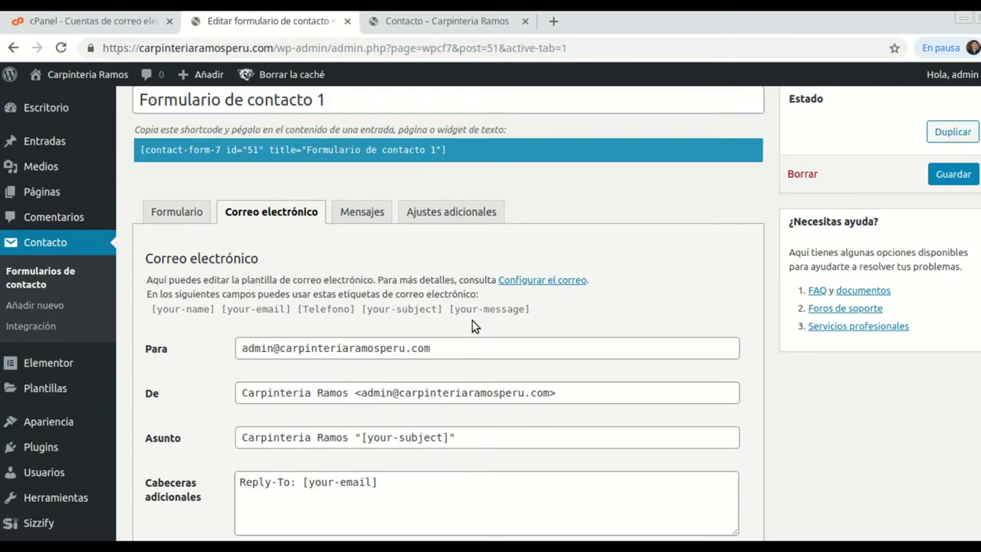
scroll(421, 346, down, 2)
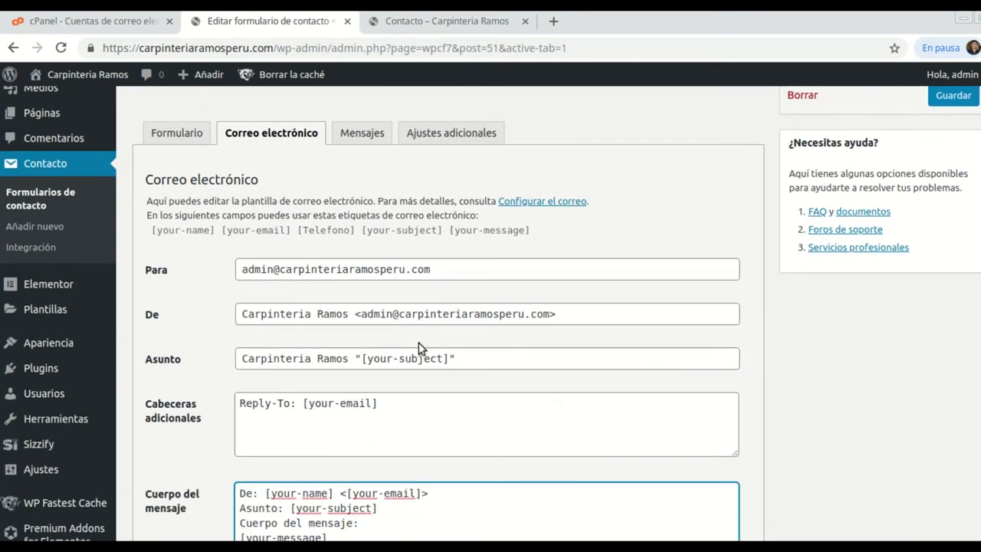
scroll(491, 440, down, 3)
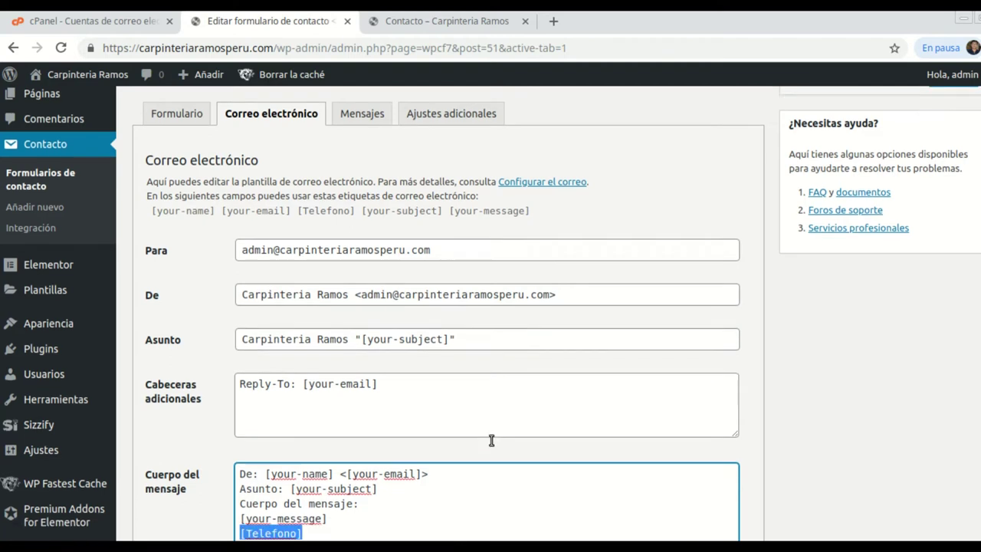
scroll(490, 439, down, 5)
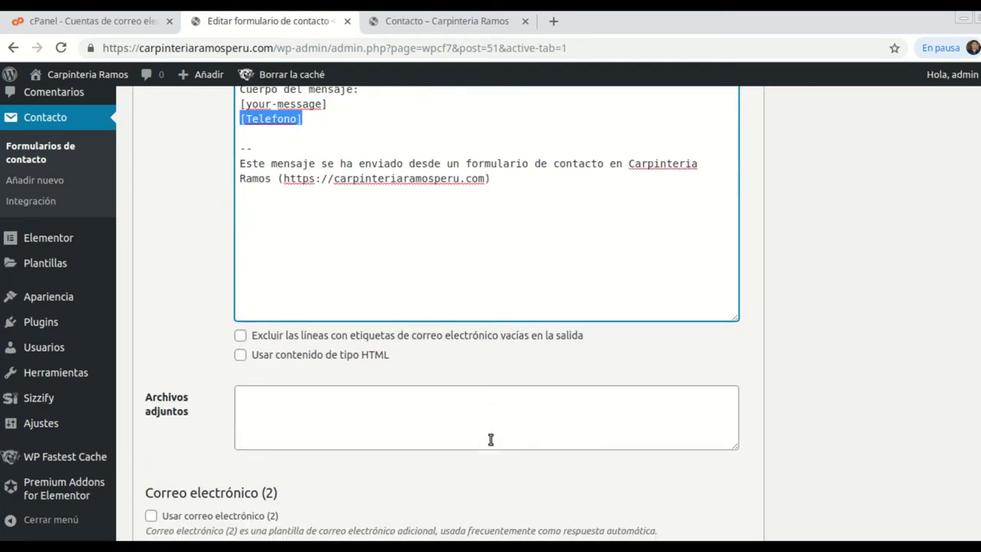
scroll(484, 443, up, 2)
scroll(484, 443, up, 3)
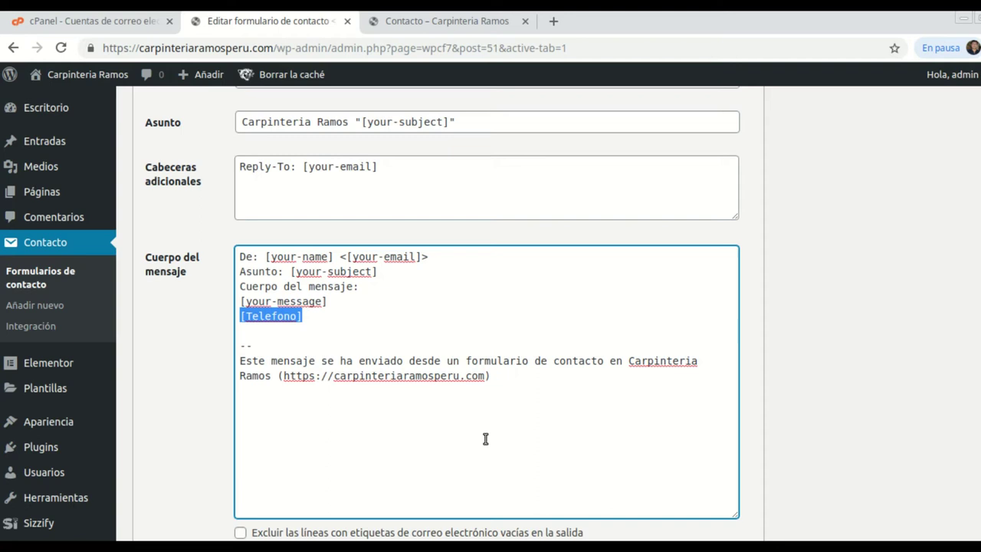
scroll(460, 433, up, 1)
scroll(447, 426, down, 6)
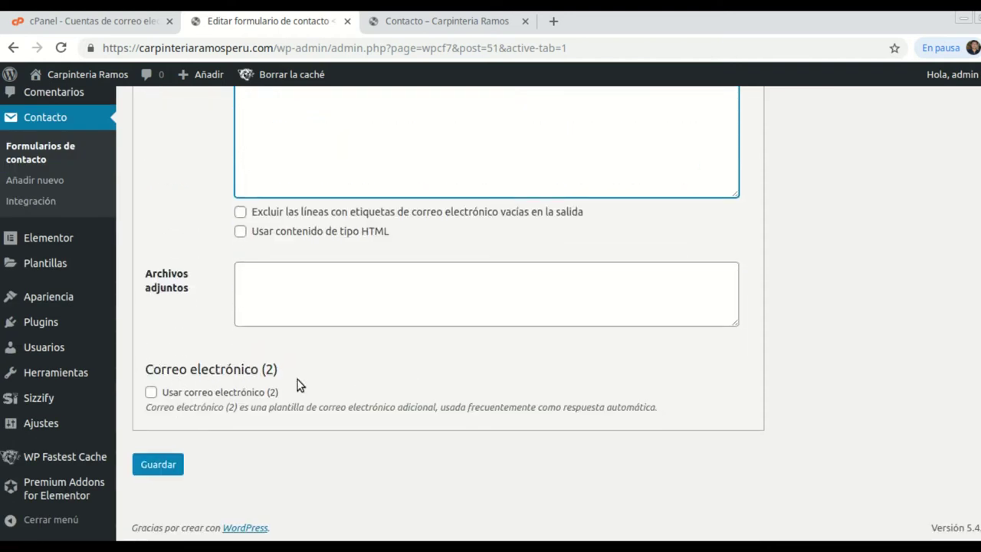
click(151, 392)
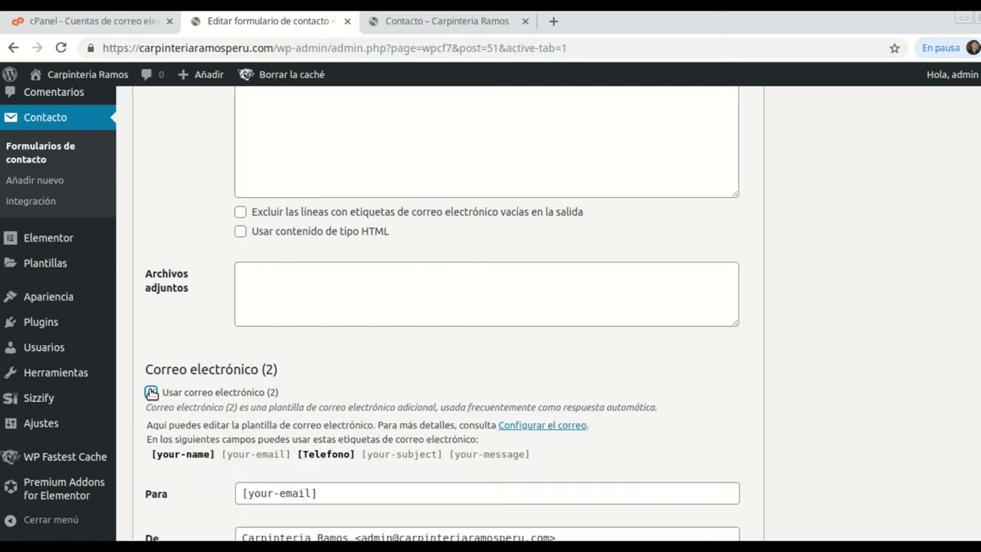
scroll(434, 389, down, 4)
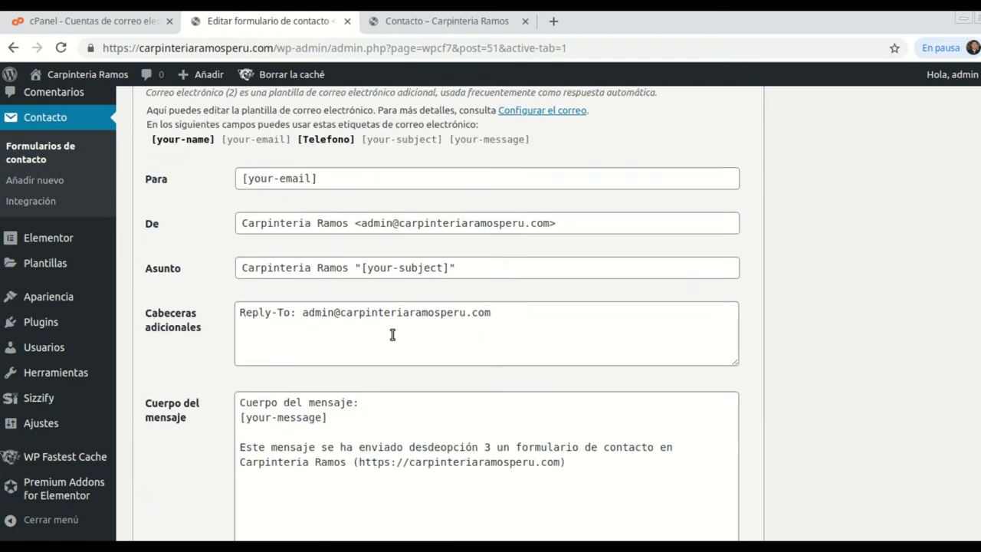
scroll(352, 177, down, 1)
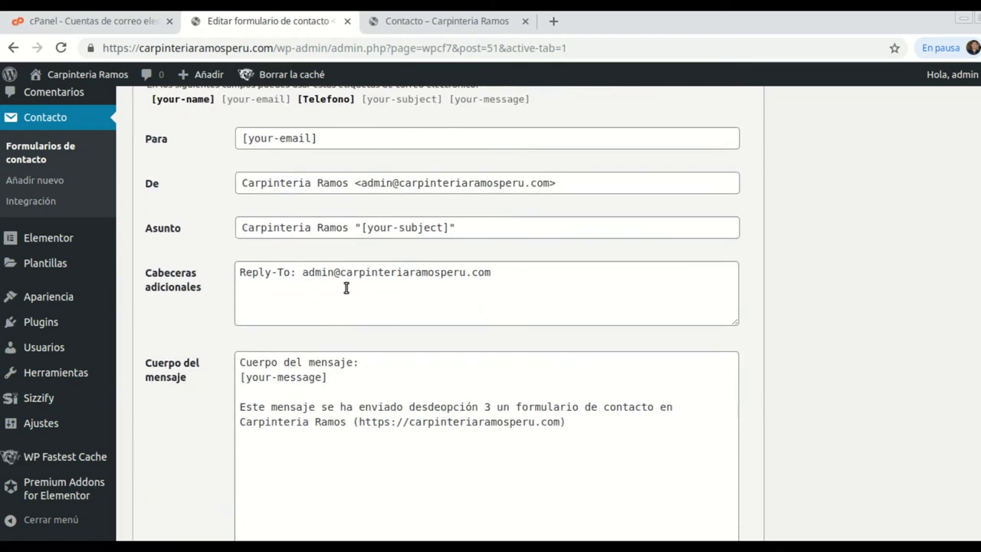
scroll(419, 402, up, 1)
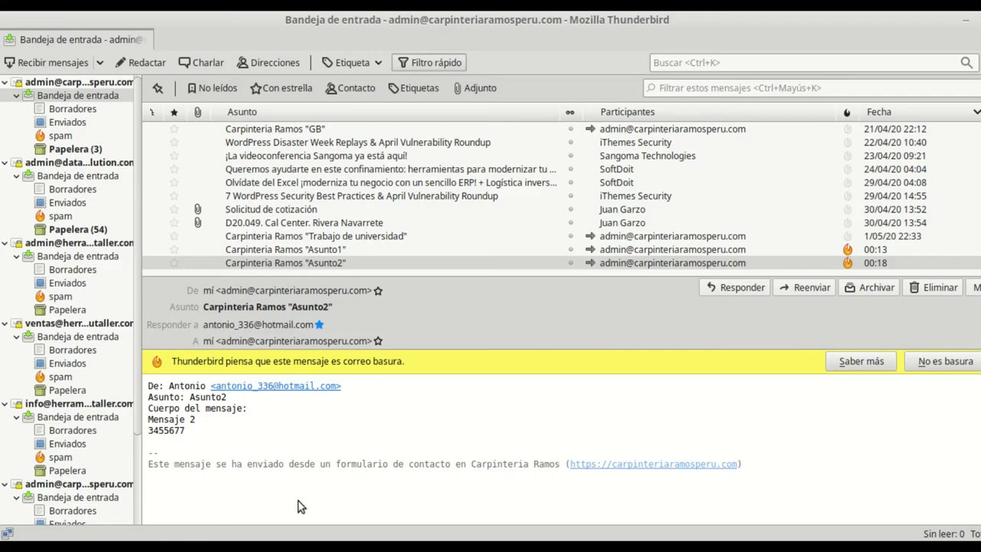
key(alt+Tab)
scroll(322, 401, down, 1)
scroll(363, 396, up, 5)
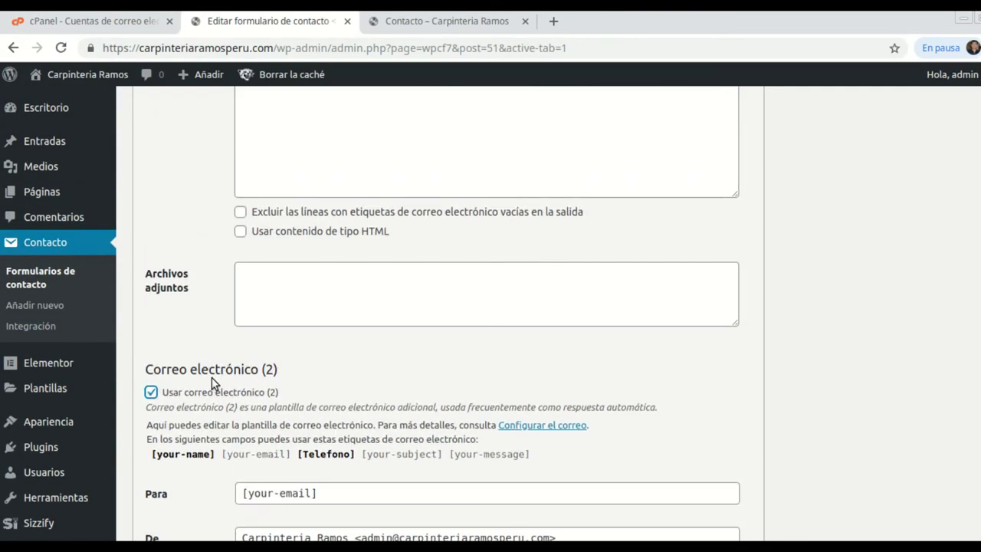
scroll(436, 409, down, 5)
scroll(398, 421, down, 1)
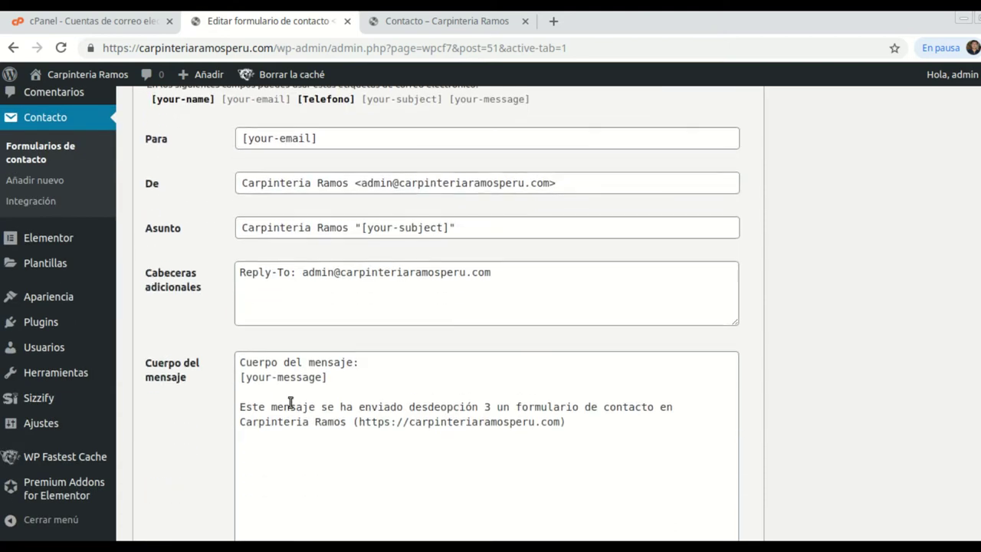
Add 'Gracias, aquí está la información.......' to the auto-reply body, remove 'opción 3', and save.
click(269, 394)
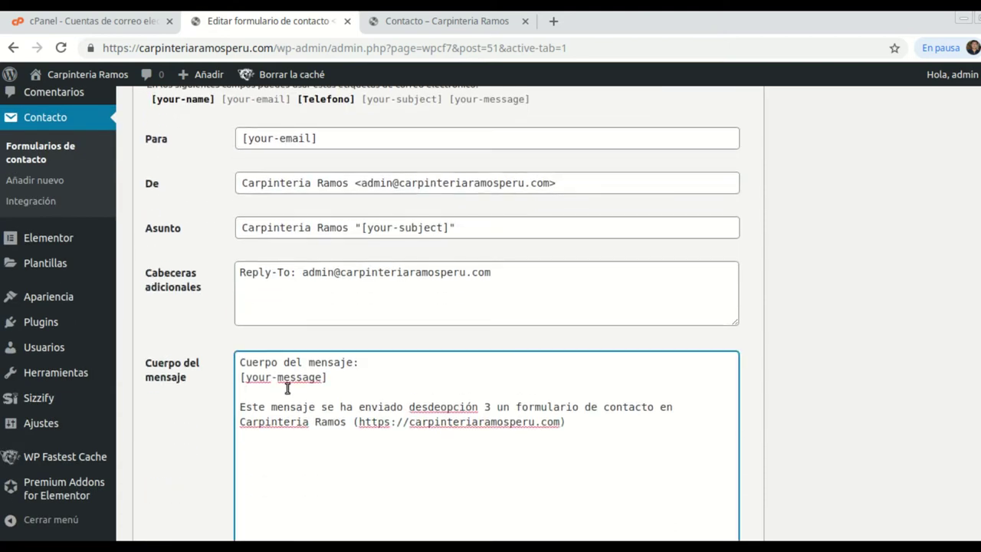
text(Gracias, aqyí está la in)
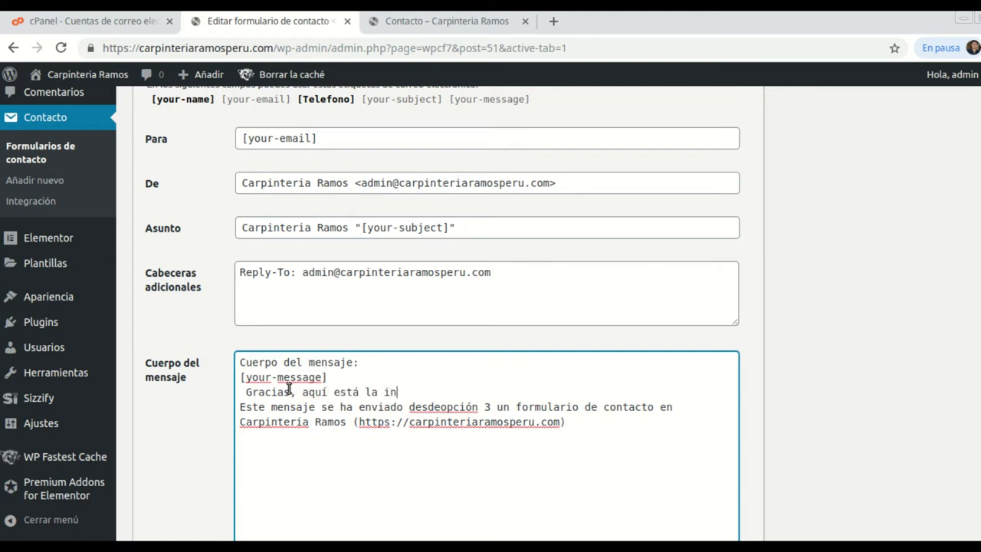
text(firormación.......)
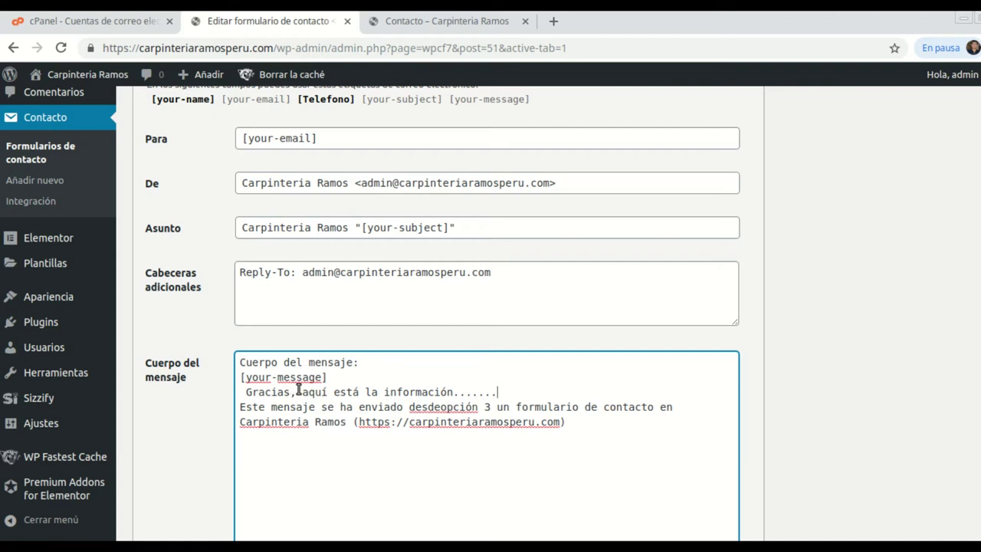
key(ctrl+z)
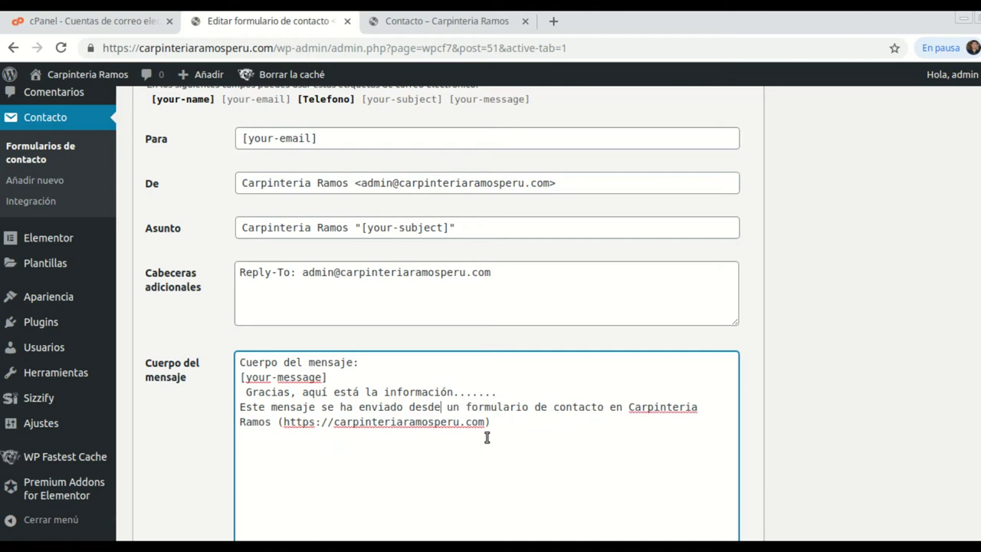
scroll(487, 437, down, 8)
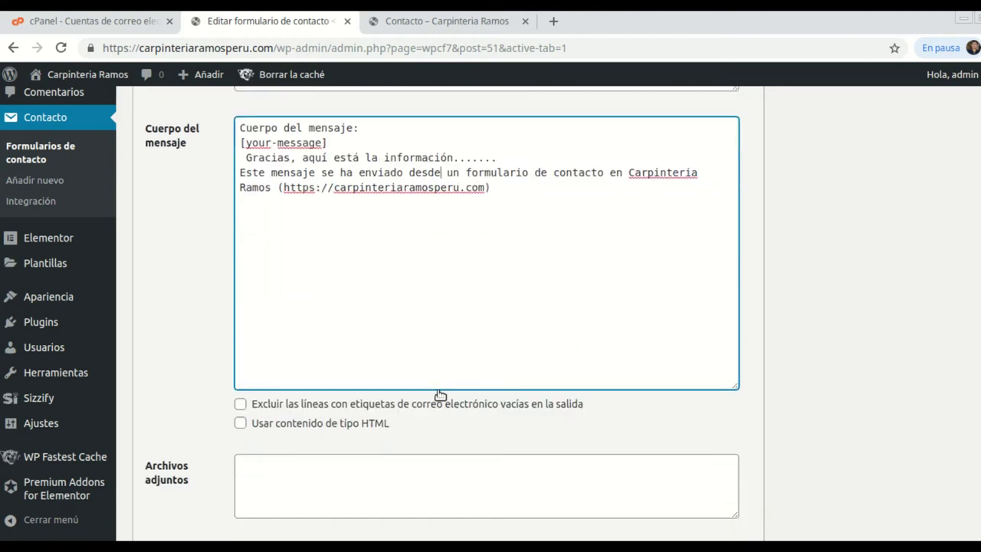
click(168, 464)
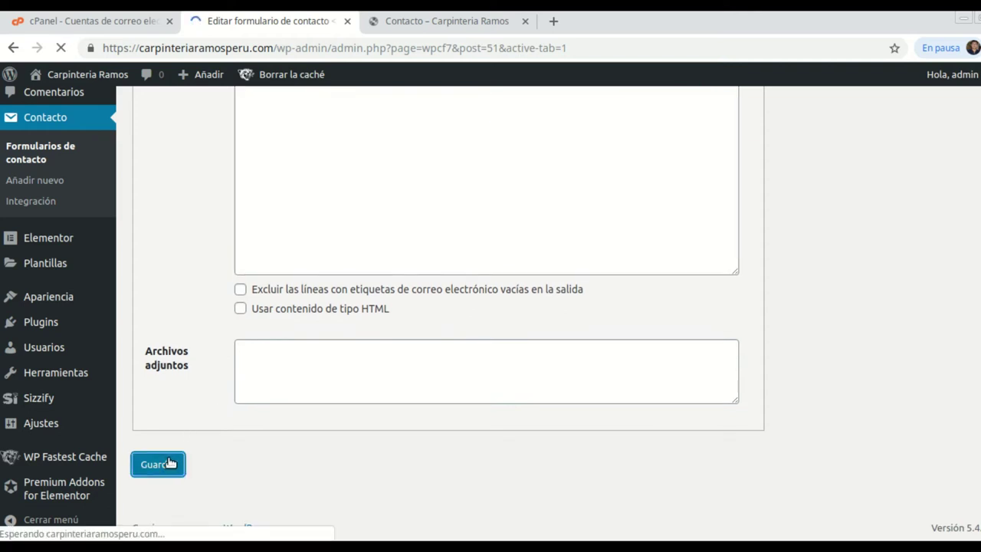
scroll(439, 360, down, 3)
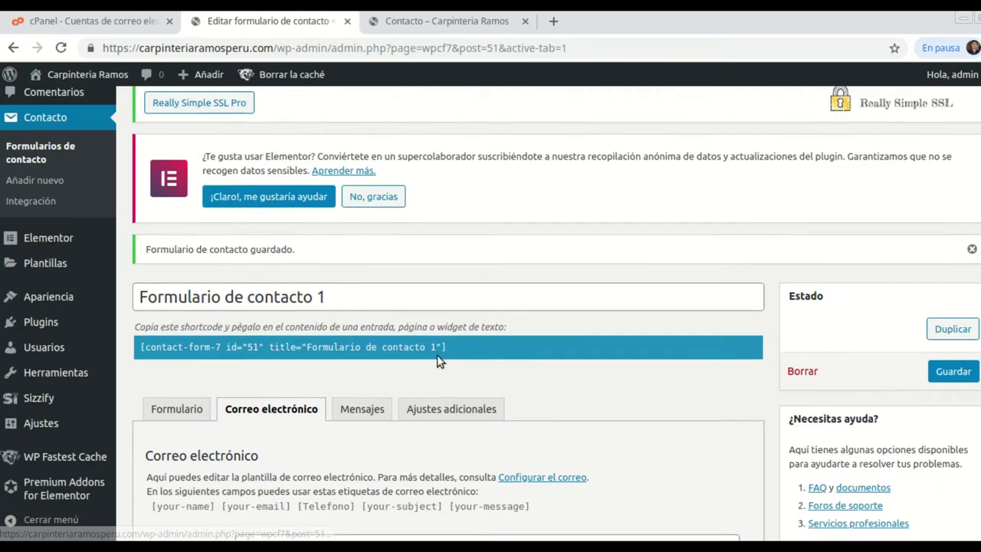
scroll(438, 360, down, 5)
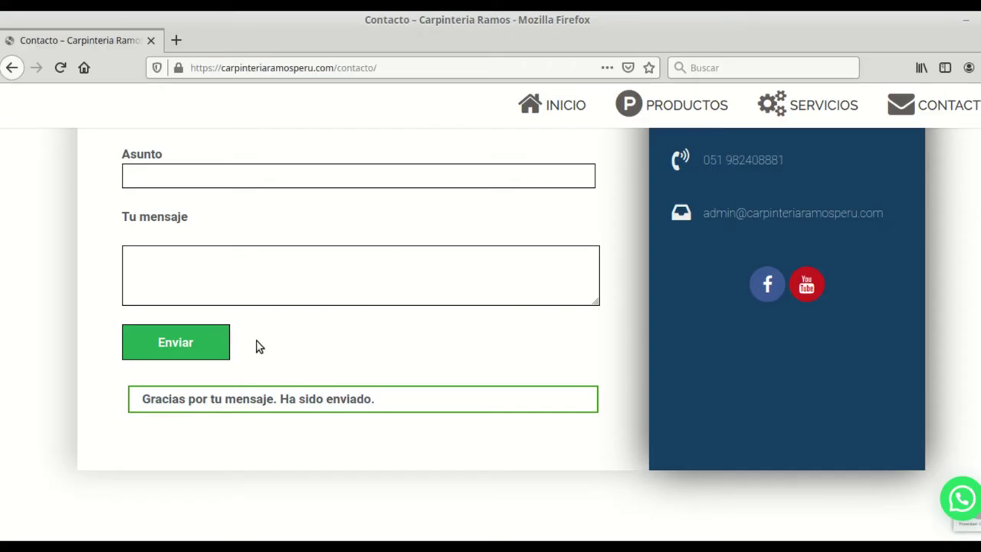
Reload the contact page and start entering the sender's name in the form.
click(61, 68)
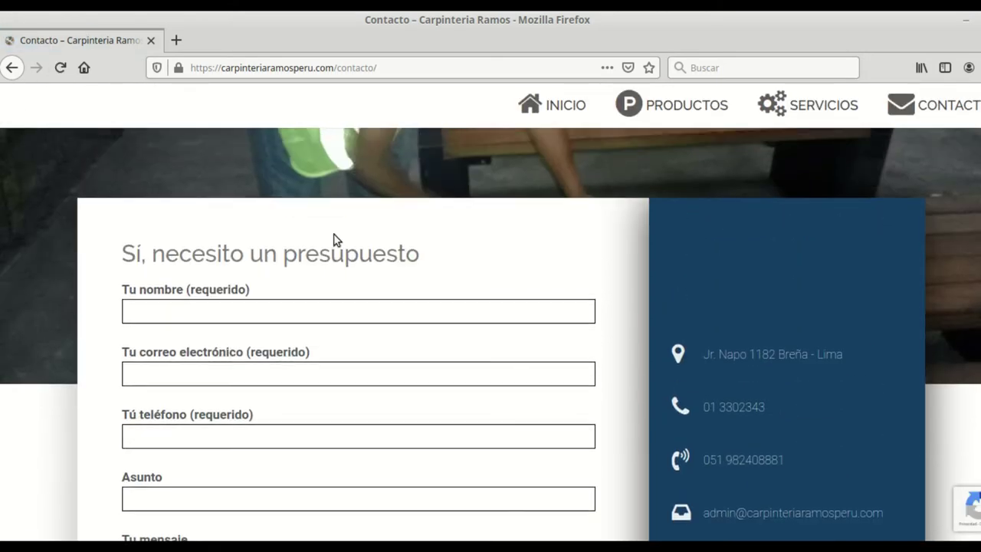
text(Antonio)
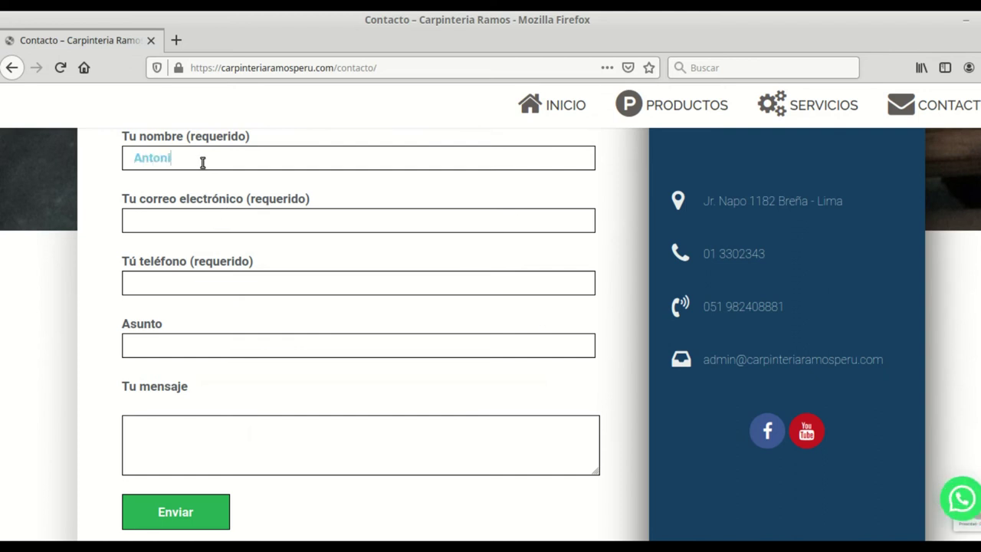
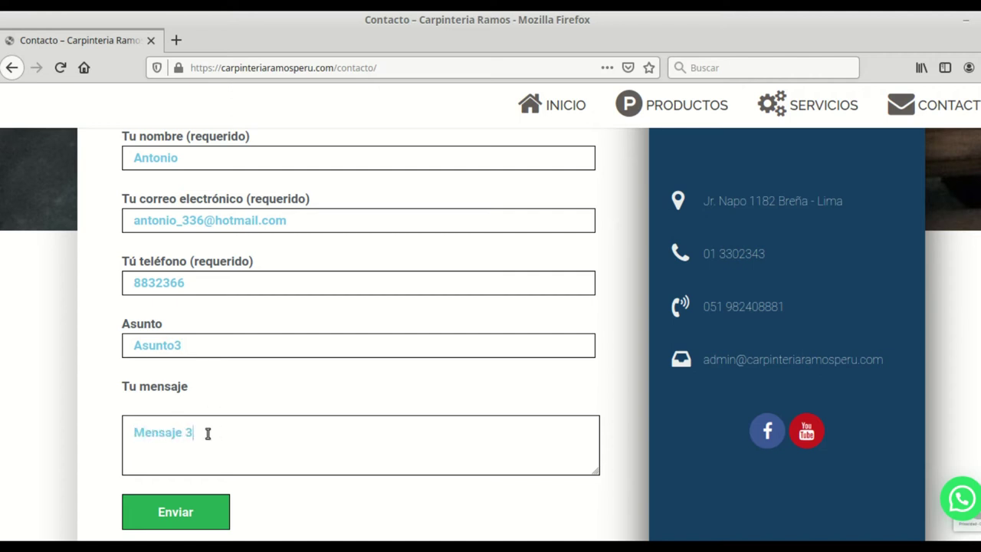
Submit the filled Contacto form with subject Asunto3 and message Mensaje 3.
scroll(218, 443, down, 3)
click(194, 394)
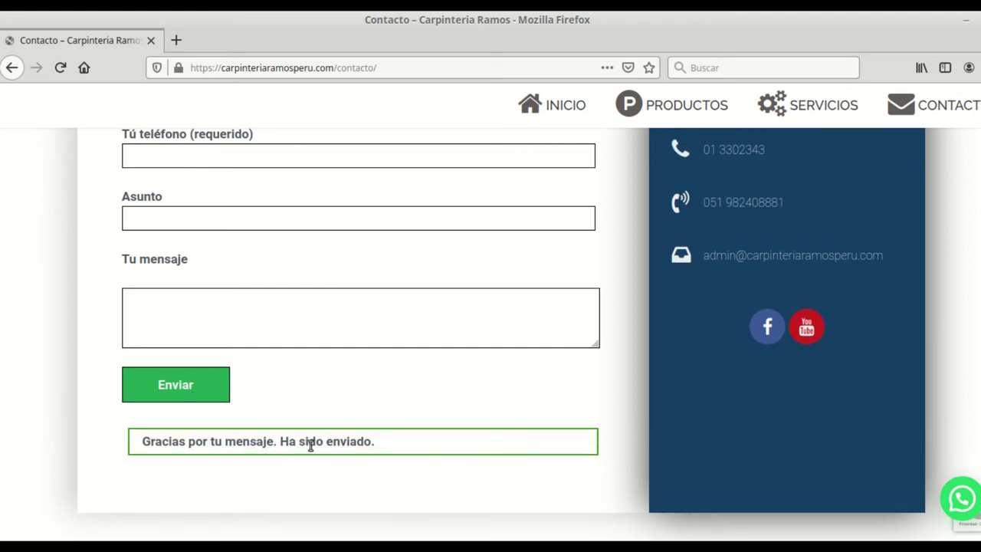
Check in Thunderbird that the Asunto3 message arrived with body Mensaje 3.
key(alt+Tab)
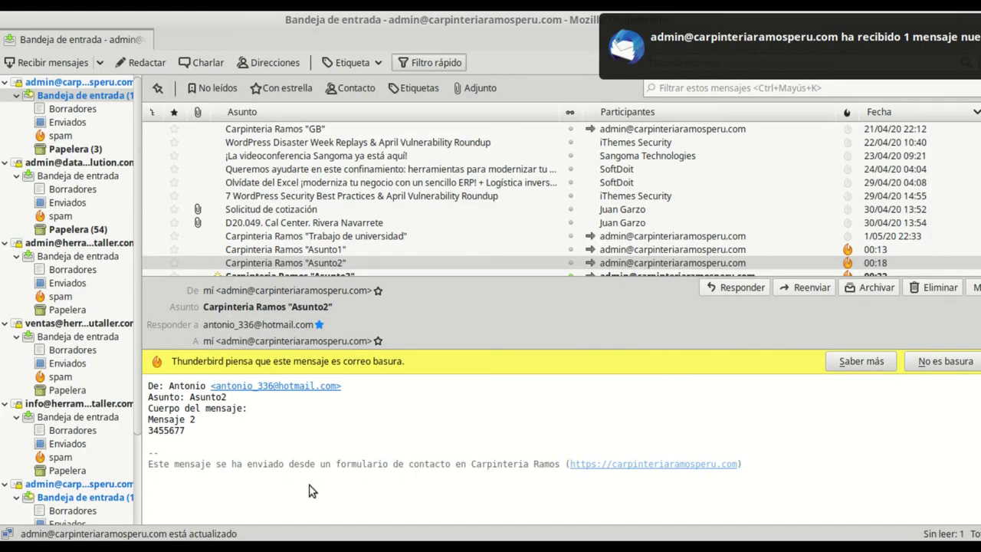
double_click(300, 263)
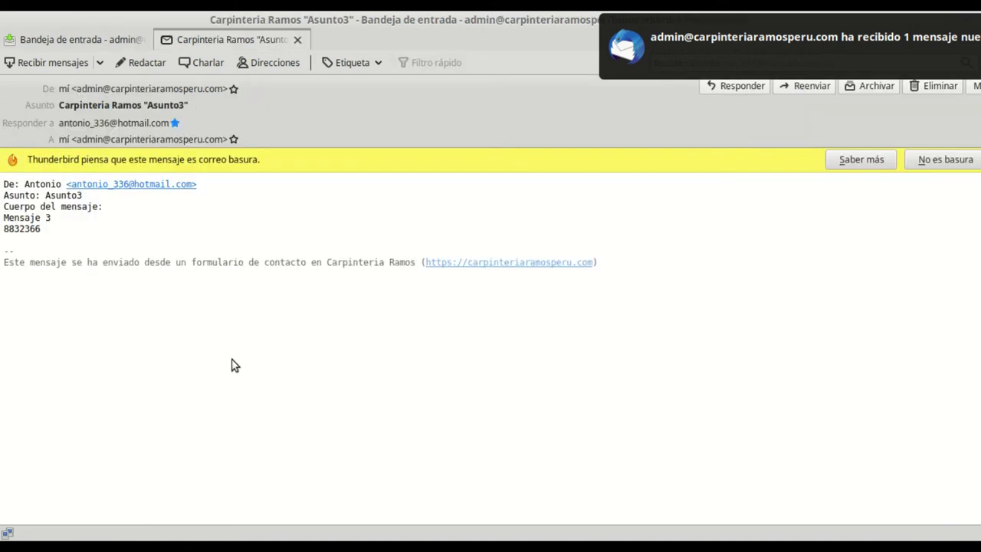
click(297, 39)
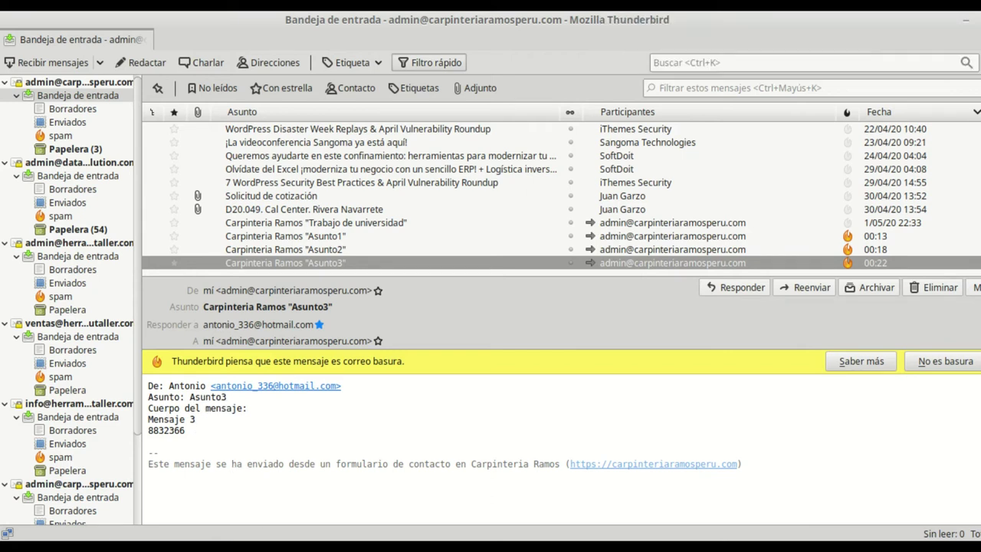
Load hotmail.com in a new browser tab.
key(alt+Tab)
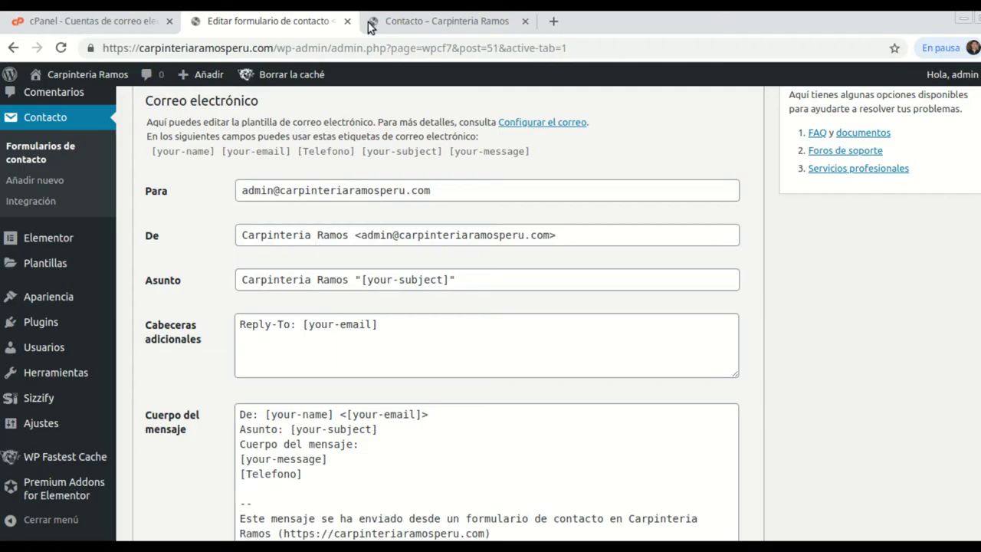
click(550, 21)
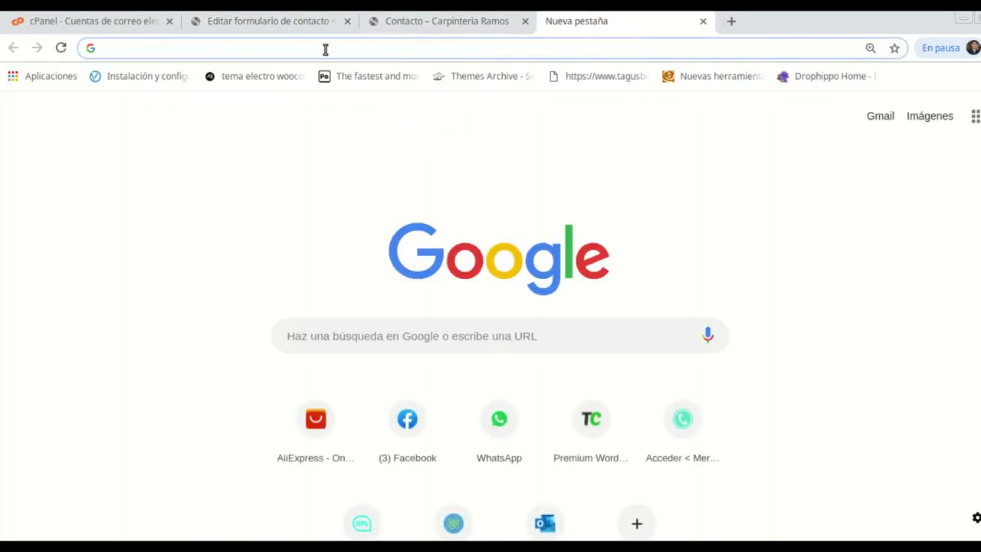
text(hotmail.com)
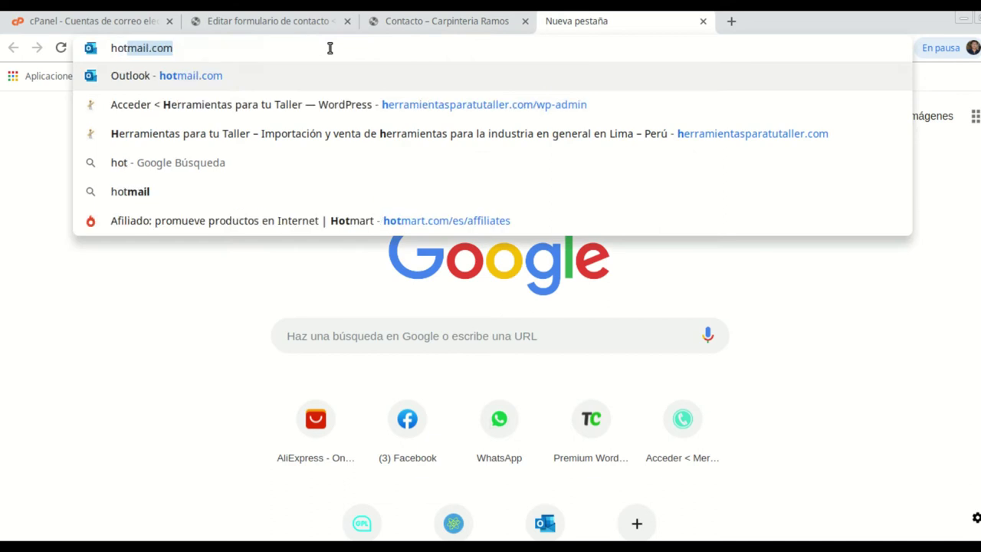
key(Return)
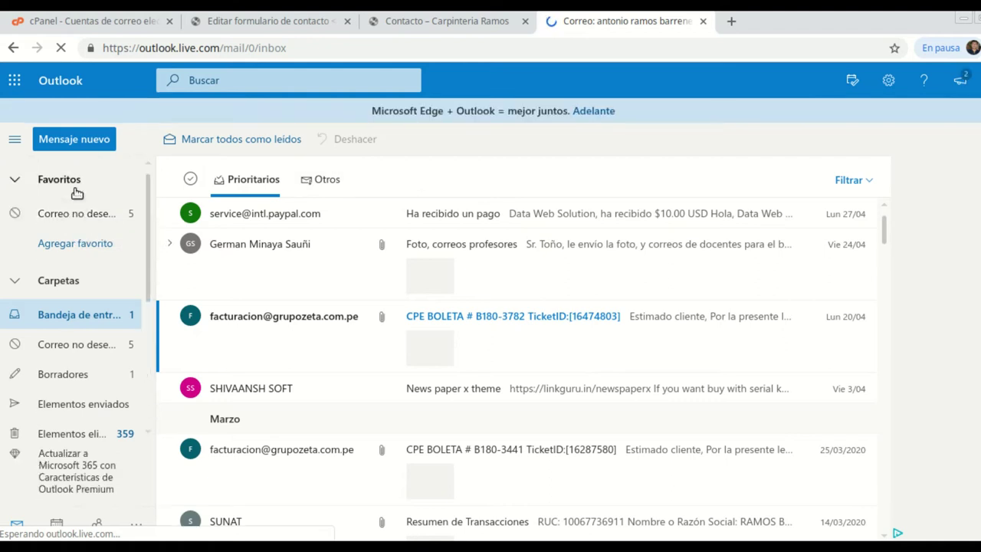
Open the Carpinteria Ramos 'Asunto3' message in the Correo no deseado folder.
click(102, 213)
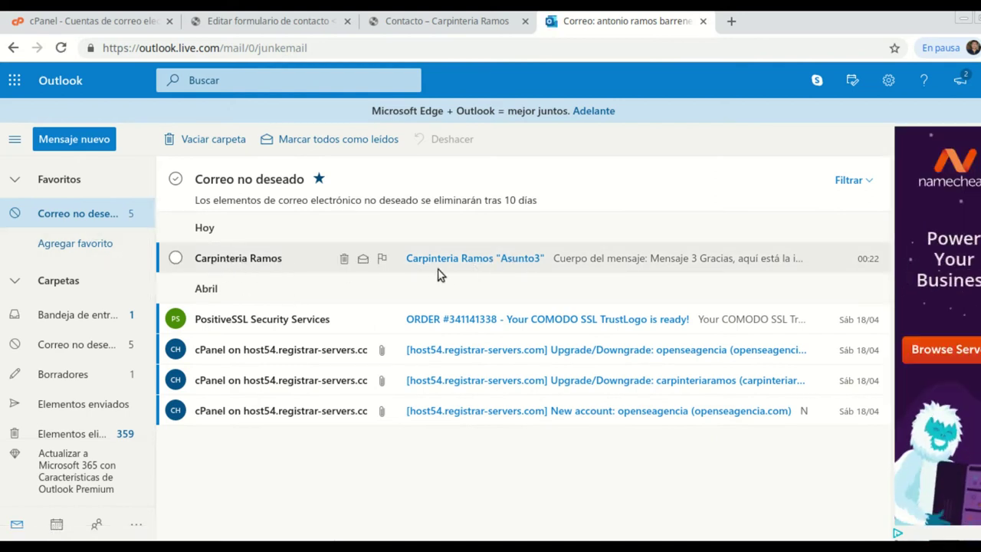
click(461, 261)
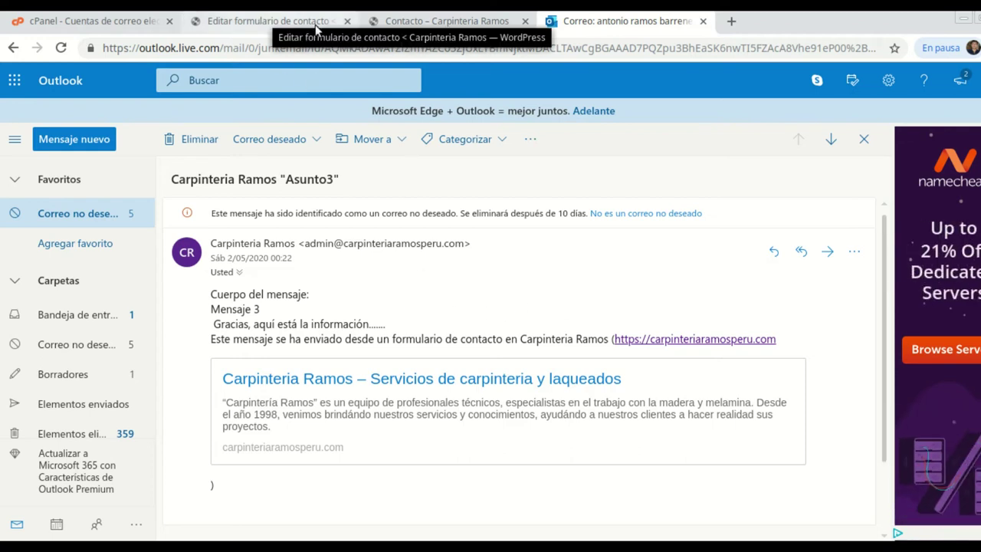
click(418, 25)
Review the contact form's Correo electrónico settings in the Contact Form 7 editor.
click(265, 25)
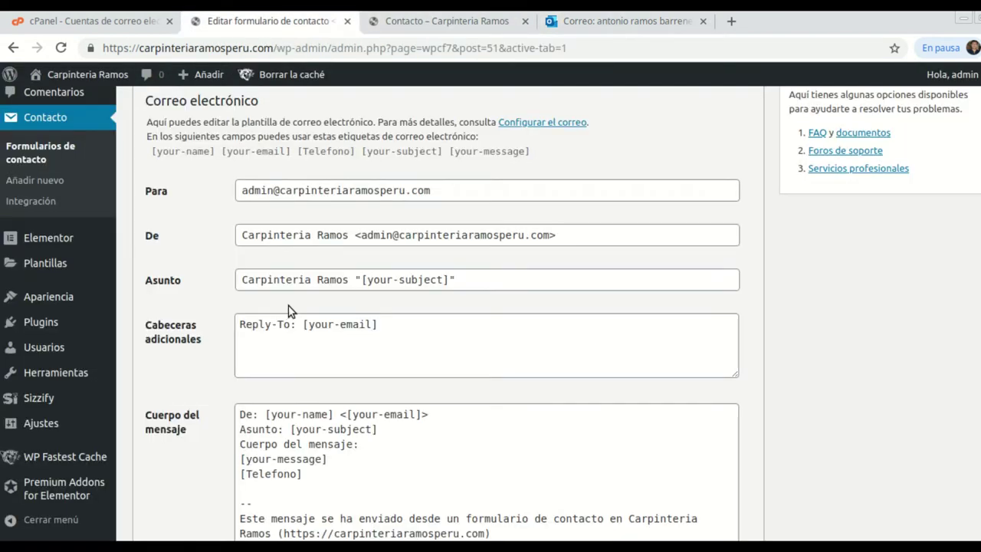
scroll(296, 321, down, 2)
scroll(221, 291, up, 3)
scroll(260, 296, down, 3)
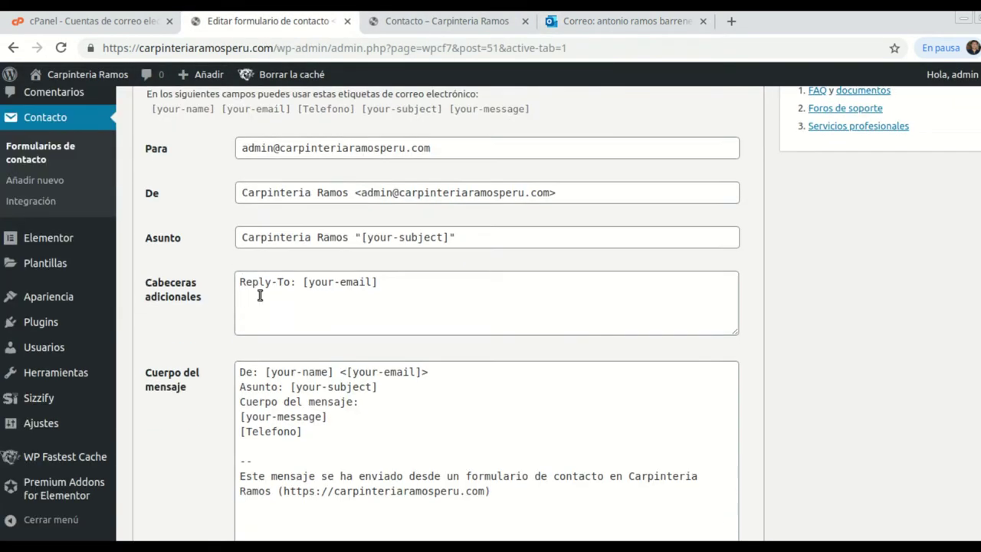
scroll(260, 295, down, 7)
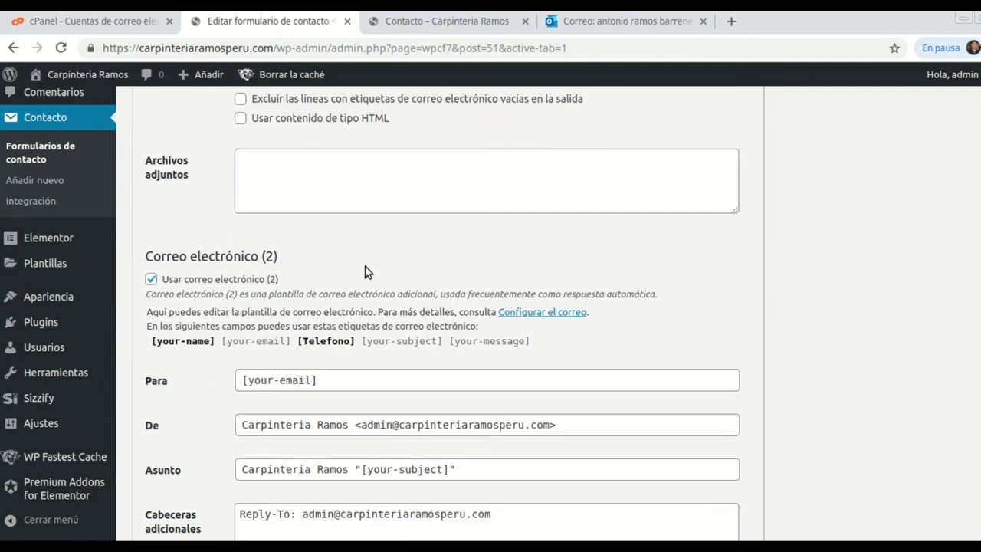
scroll(596, 325, down, 1)
scroll(506, 280, up, 10)
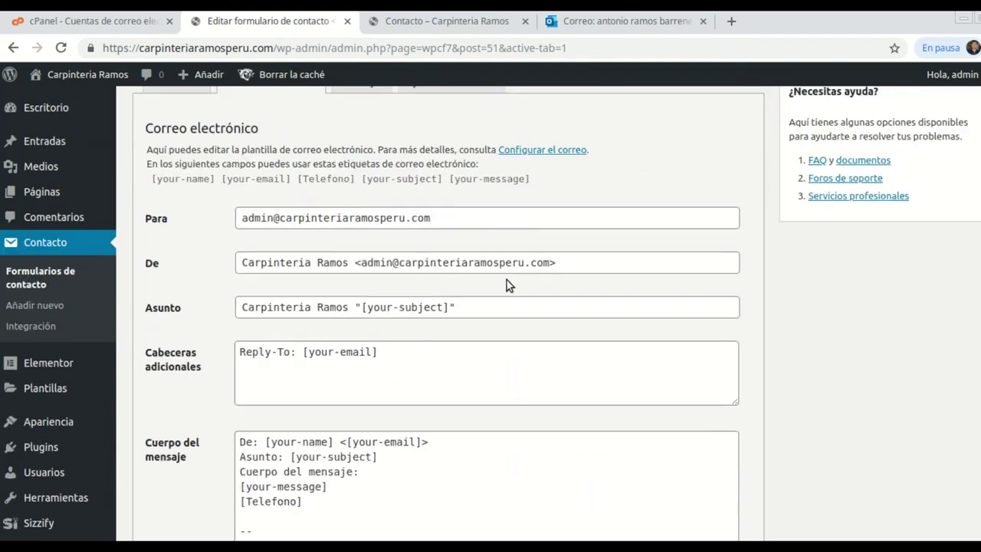
scroll(507, 285, up, 3)
Show the Mensajes section and select the sent-confirmation message text.
click(364, 213)
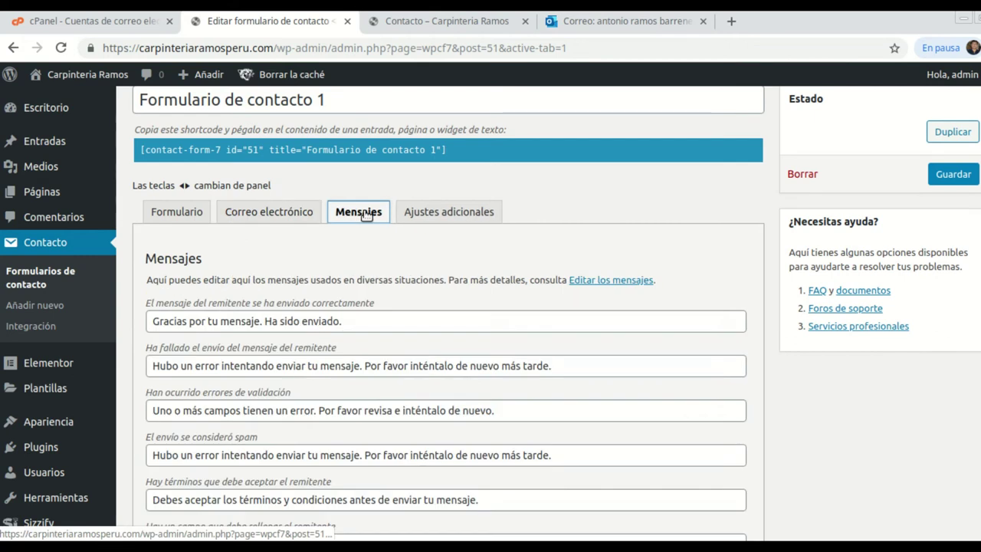
scroll(383, 233, down, 3)
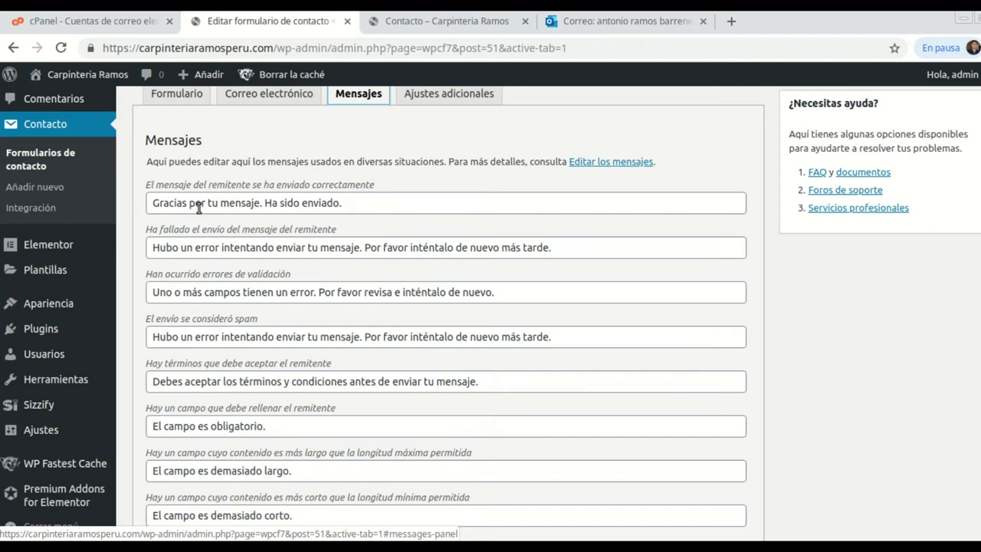
click(348, 207)
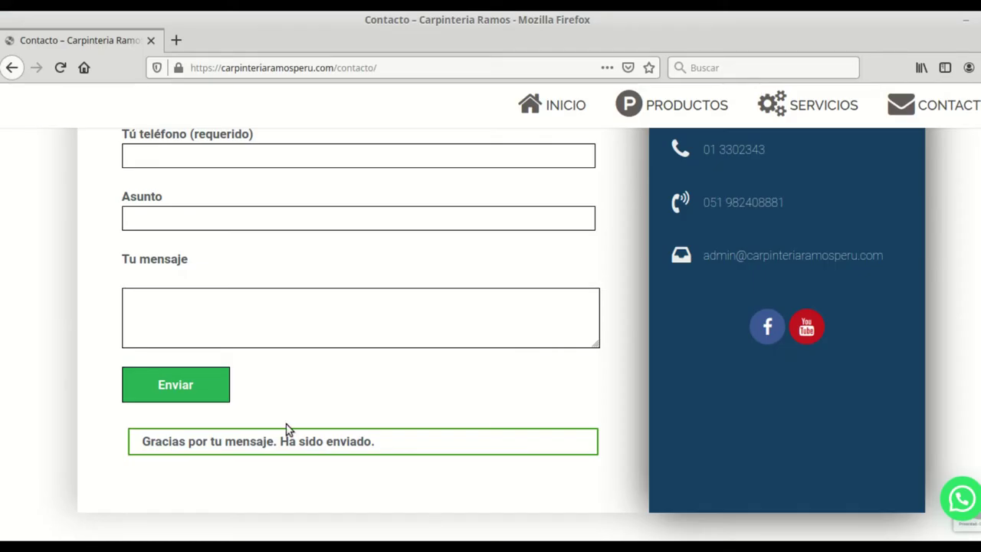
scroll(136, 407, down, 2)
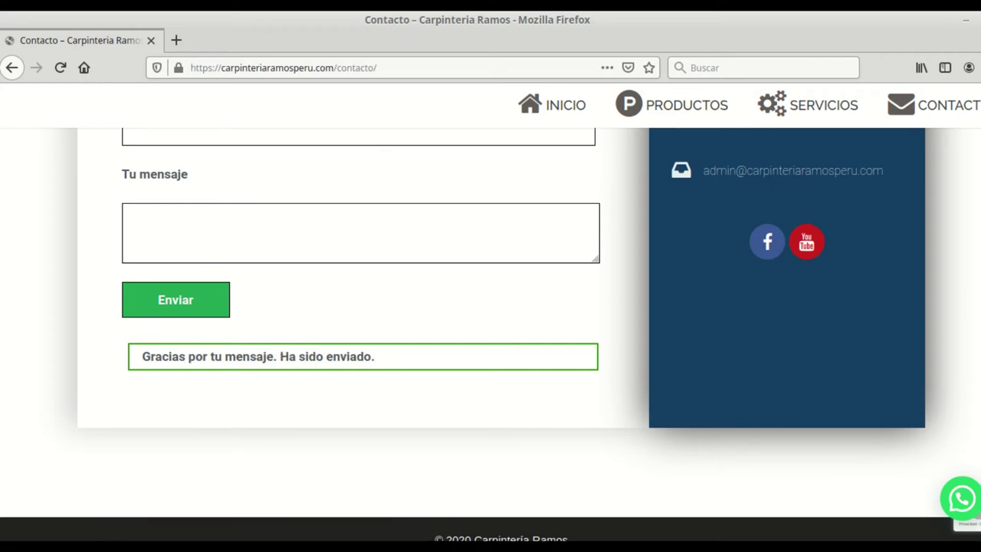
key(alt+Tab)
drag(349, 203, 147, 202)
click(148, 202)
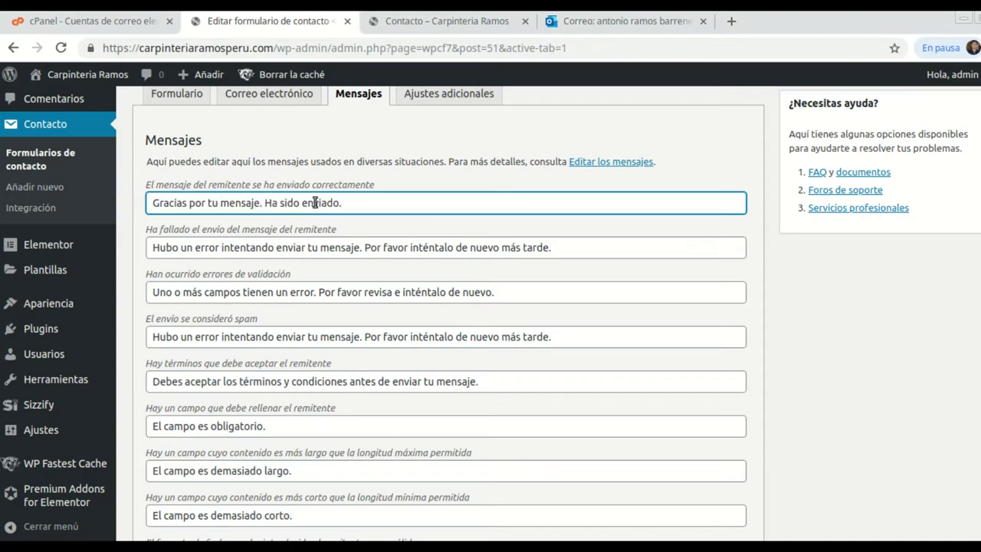
drag(344, 202, 150, 203)
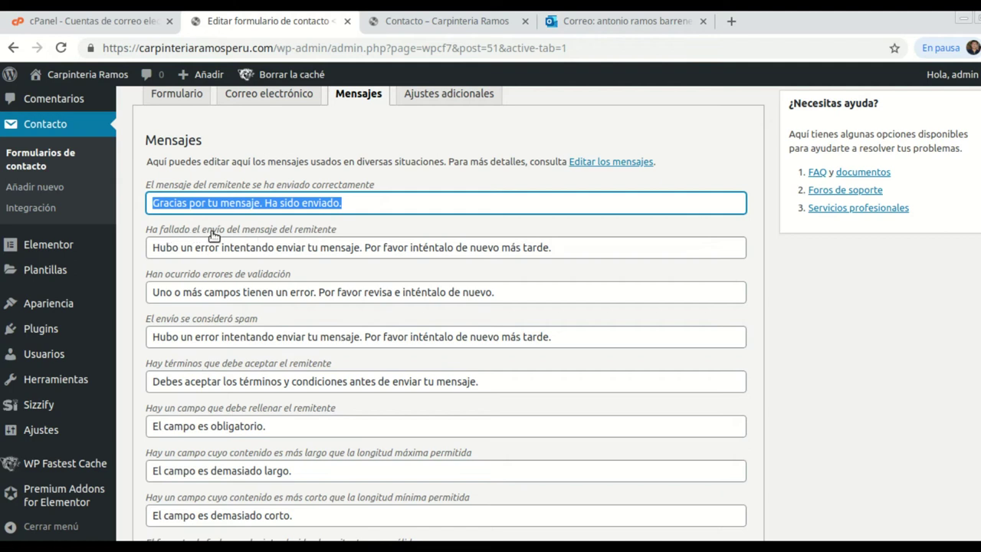
Select the entire send-failure message text and review the remaining messages.
click(531, 253)
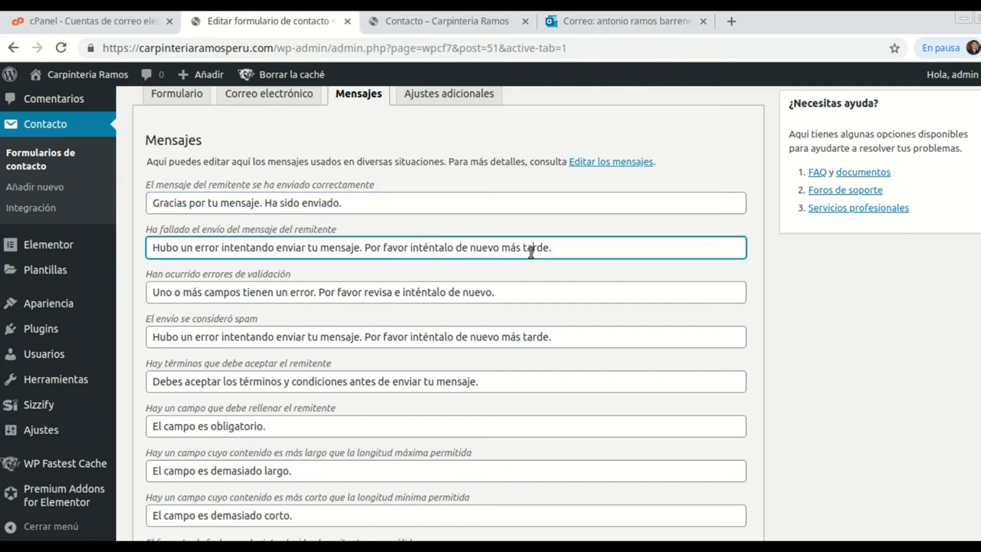
drag(557, 253, 323, 243)
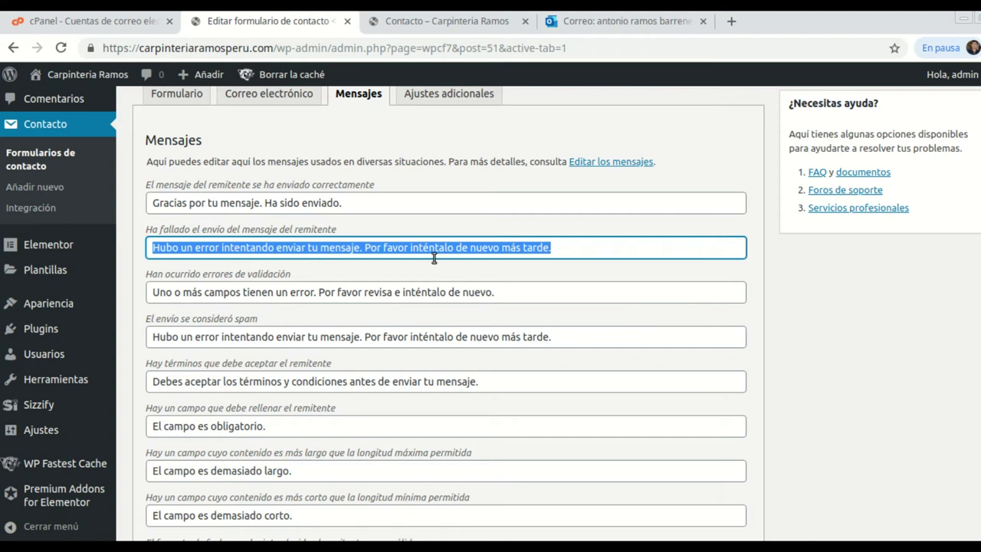
click(557, 253)
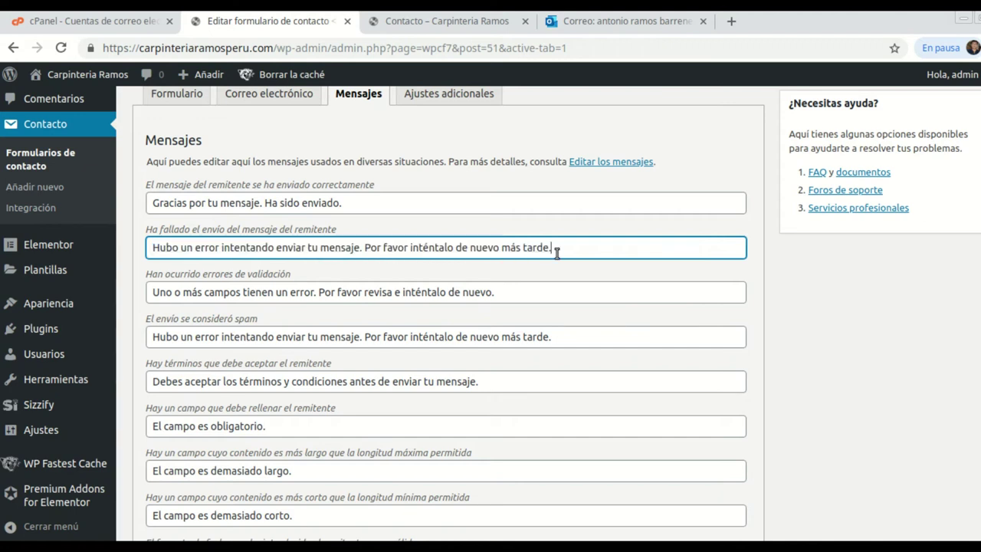
drag(562, 246, 150, 247)
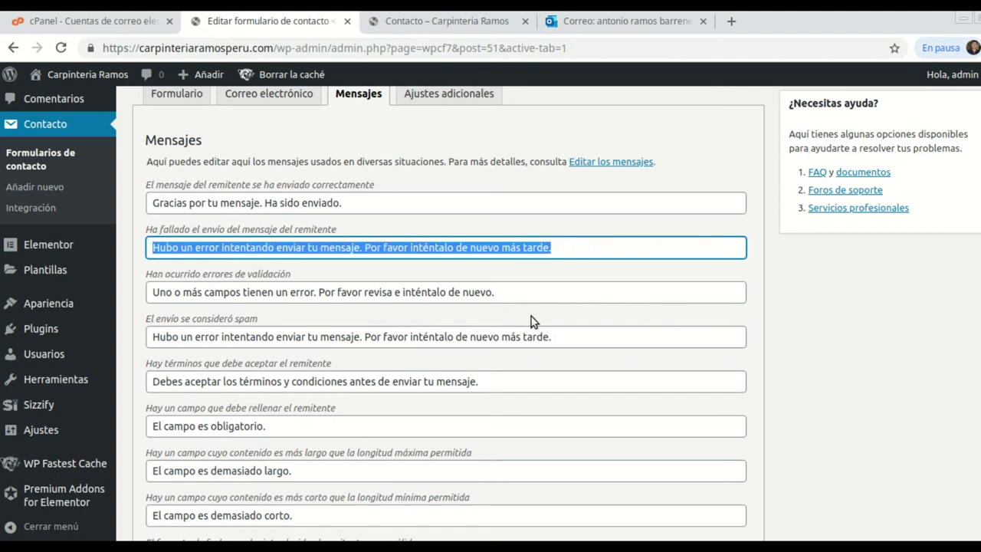
scroll(525, 310, up, 1)
scroll(381, 399, down, 5)
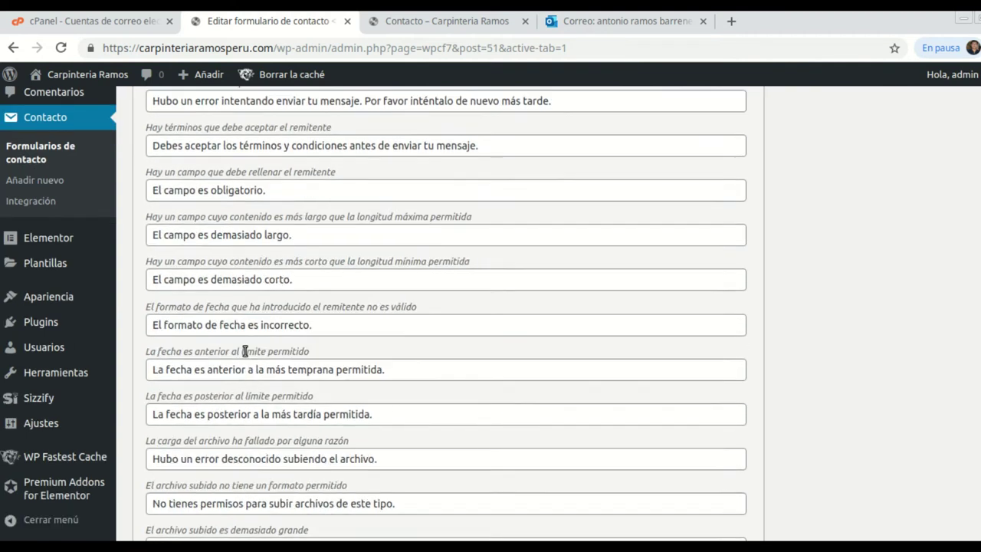
scroll(245, 358, down, 4)
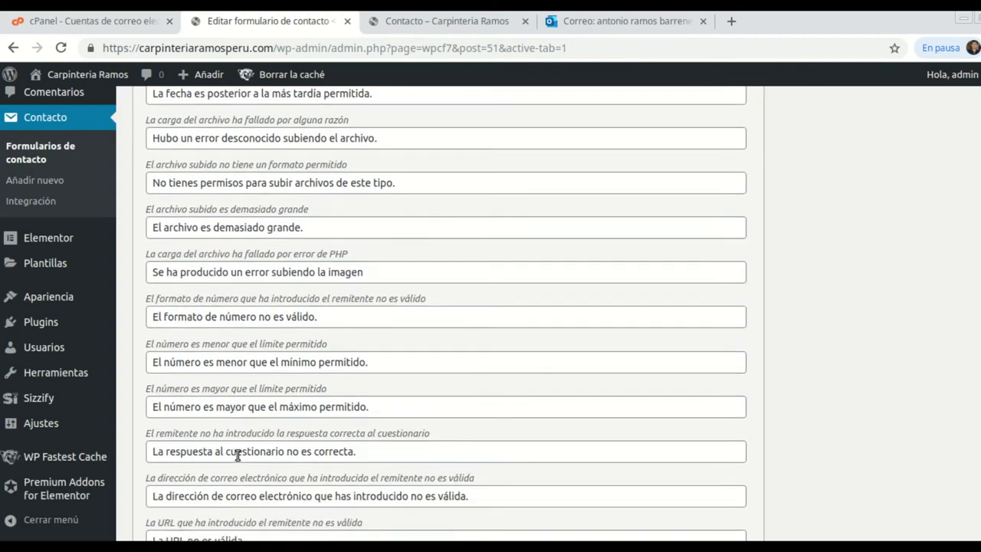
scroll(264, 416, down, 1)
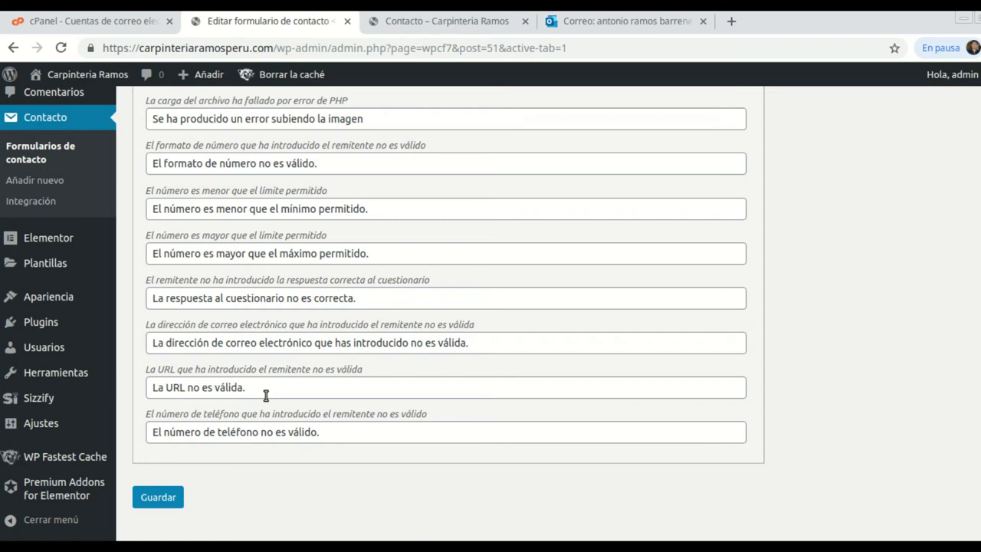
scroll(307, 412, up, 1)
scroll(309, 412, up, 1)
scroll(614, 405, down, 1)
scroll(581, 402, up, 2)
scroll(578, 386, up, 8)
triple_click(578, 383)
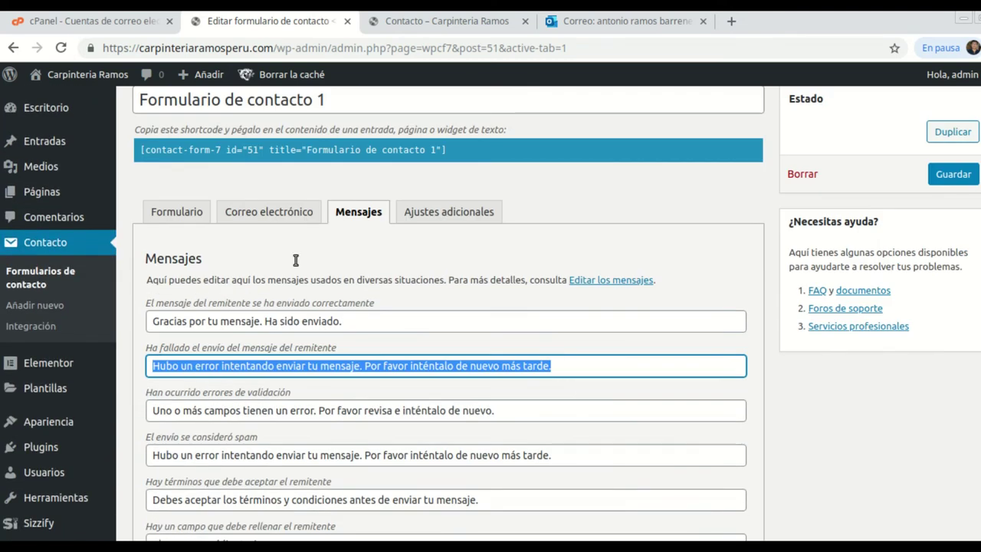
Review the form's additional settings and field template.
click(460, 216)
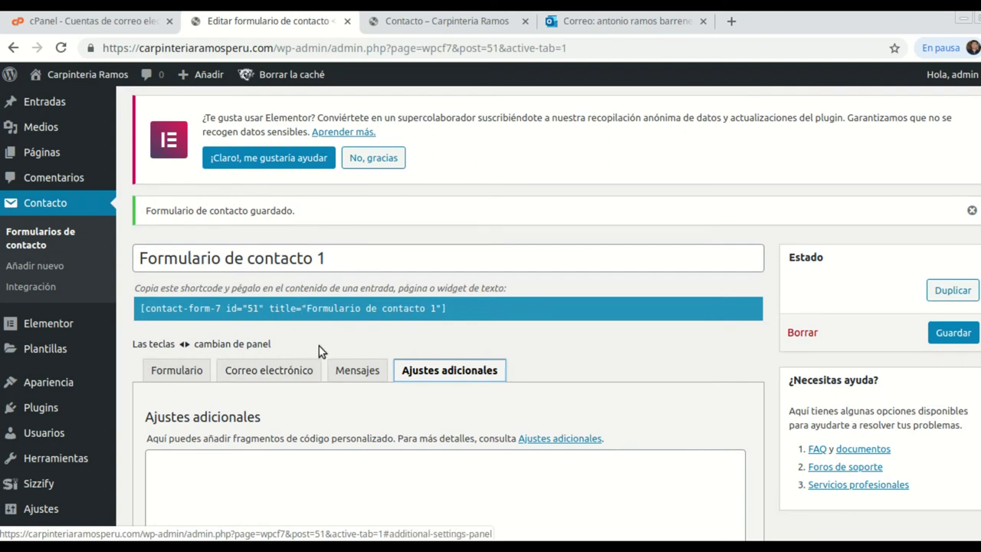
click(180, 372)
scroll(434, 438, down, 3)
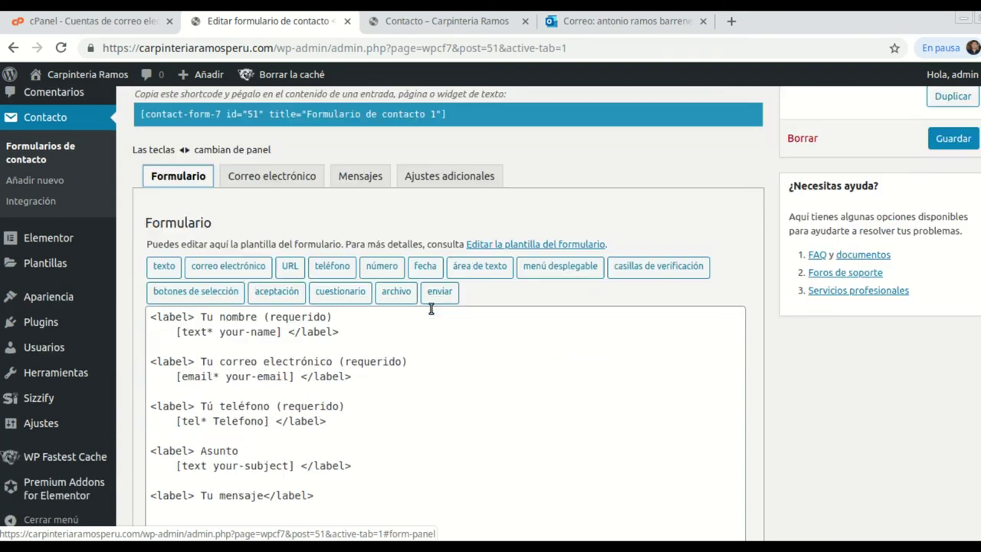
scroll(434, 438, down, 2)
scroll(434, 437, up, 3)
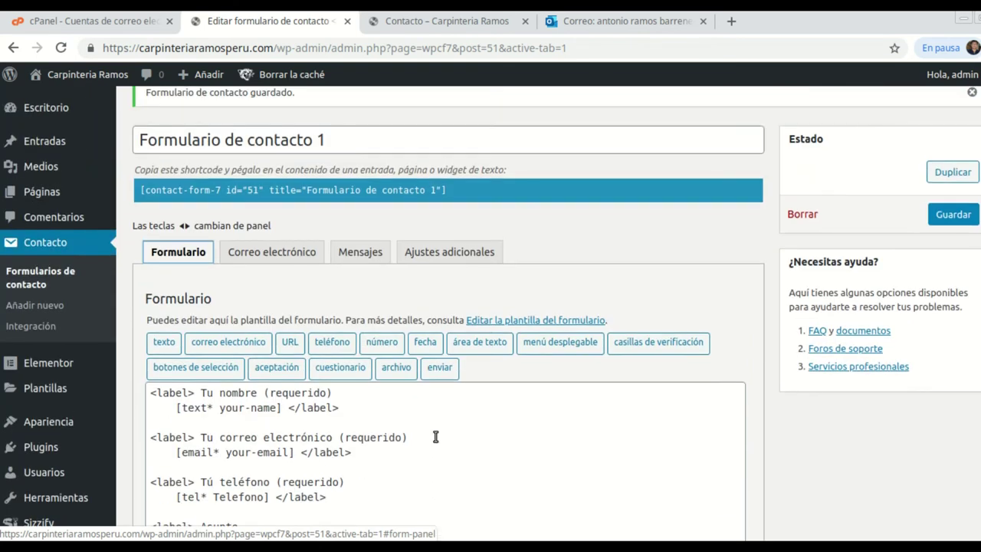
Look over the contact form on the live Contacto page.
click(453, 25)
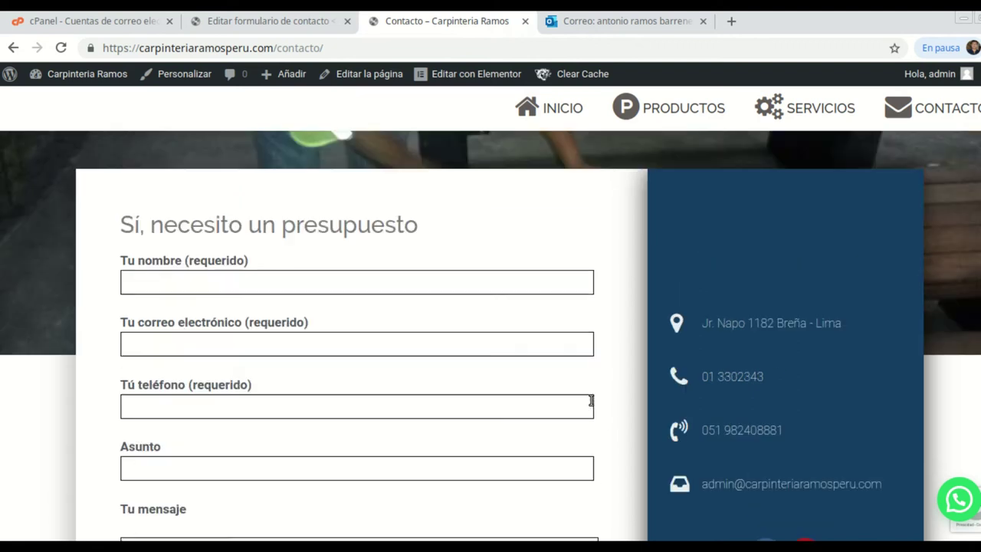
scroll(591, 400, down, 1)
scroll(590, 404, up, 1)
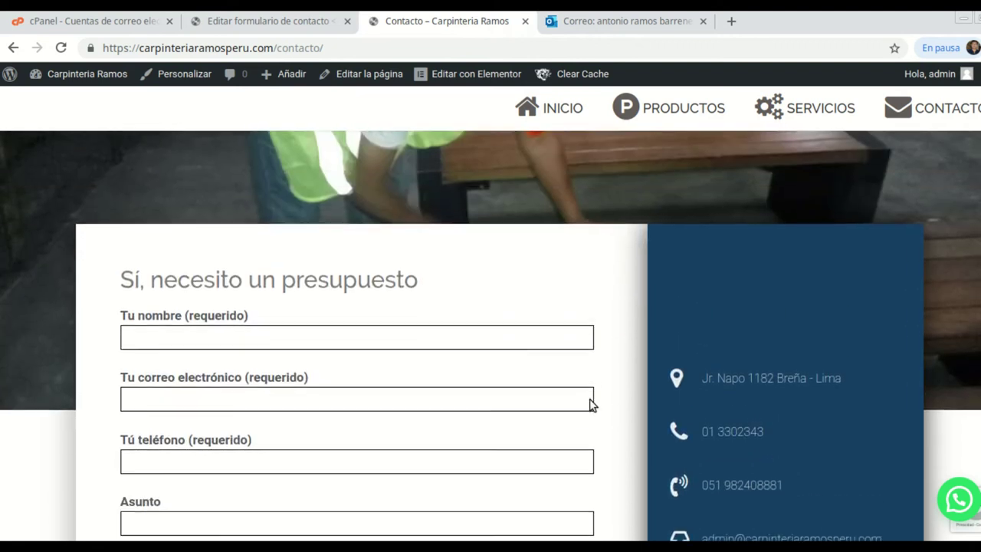
scroll(589, 403, down, 2)
scroll(614, 366, up, 2)
scroll(612, 362, down, 2)
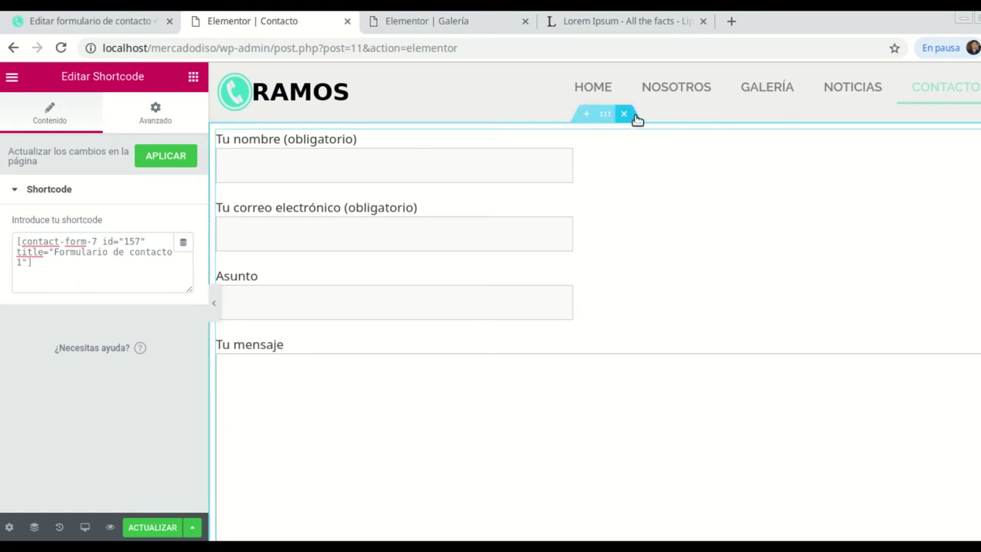
Replace the old contact form section with a new single-column section.
click(624, 114)
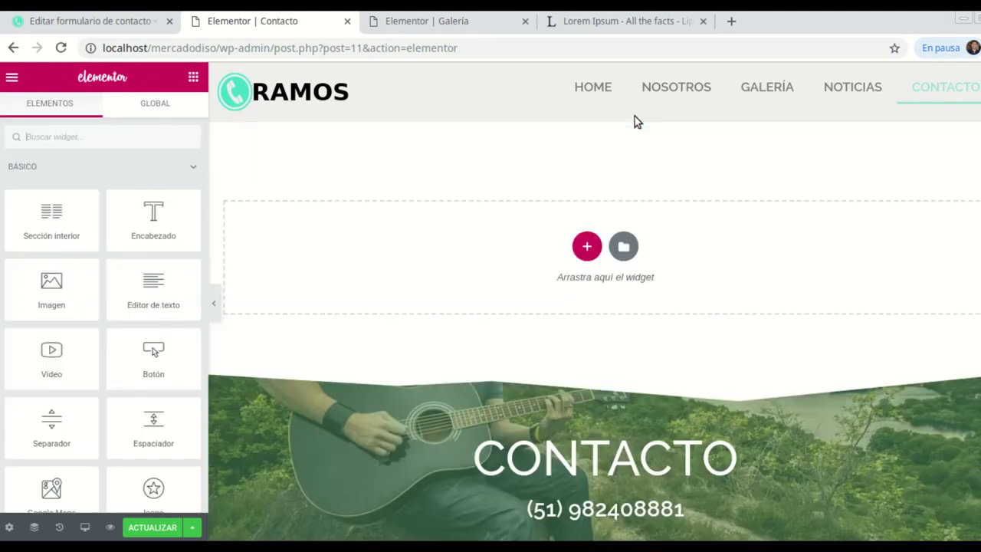
click(587, 246)
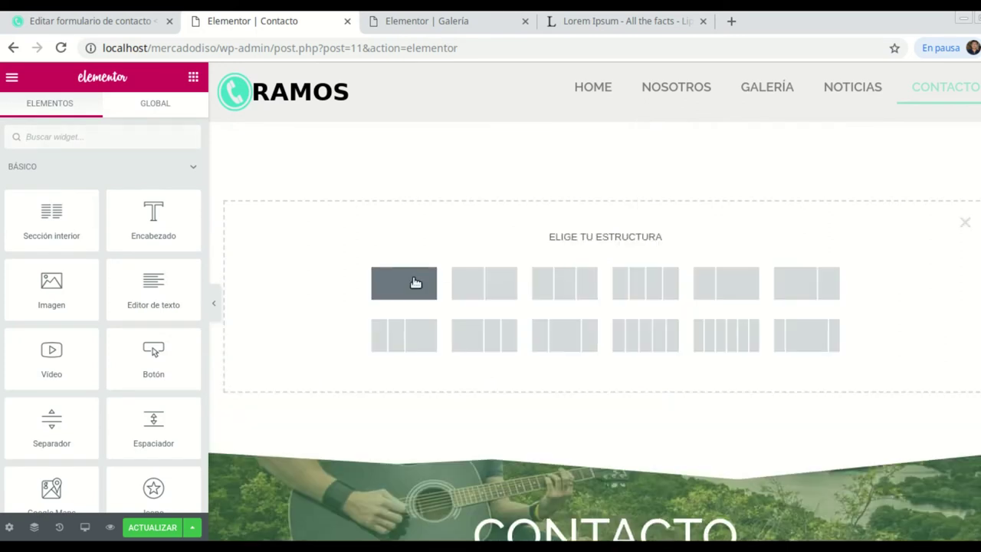
click(421, 272)
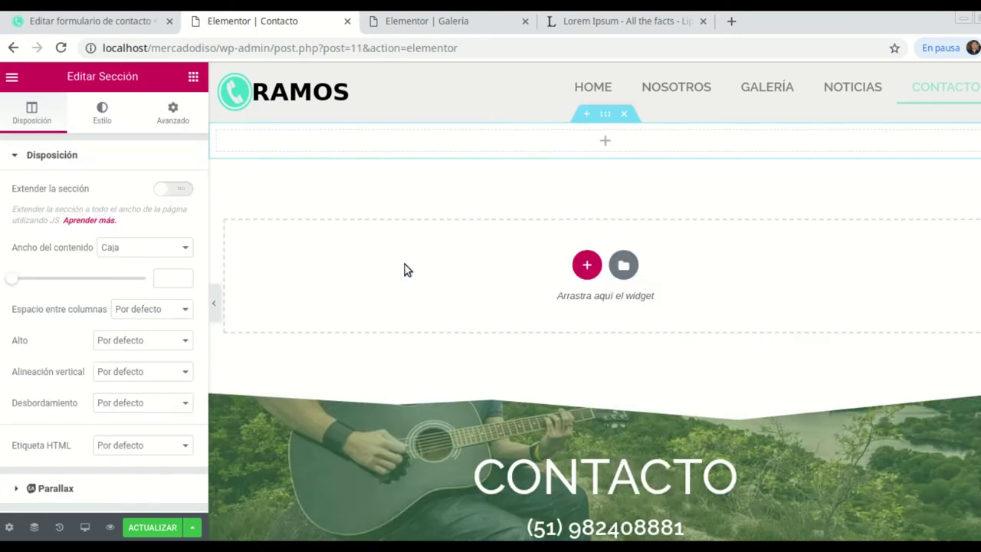
click(605, 142)
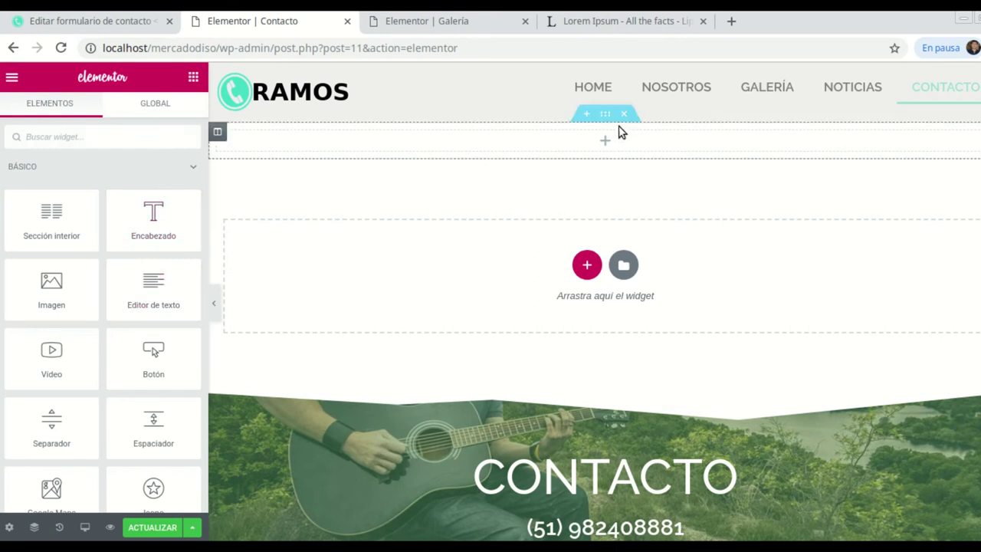
Give the new section a classic background using the guitarist photo.
click(606, 113)
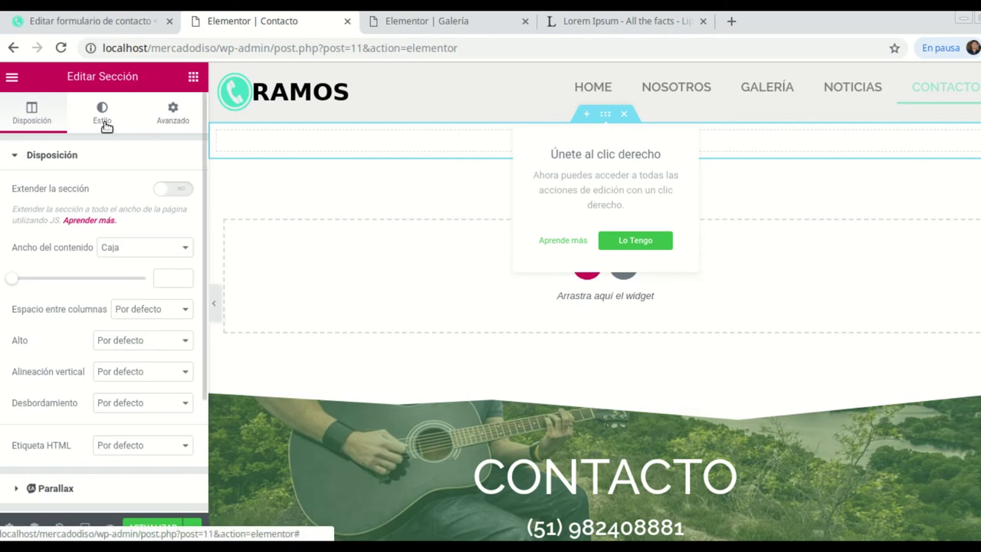
click(104, 115)
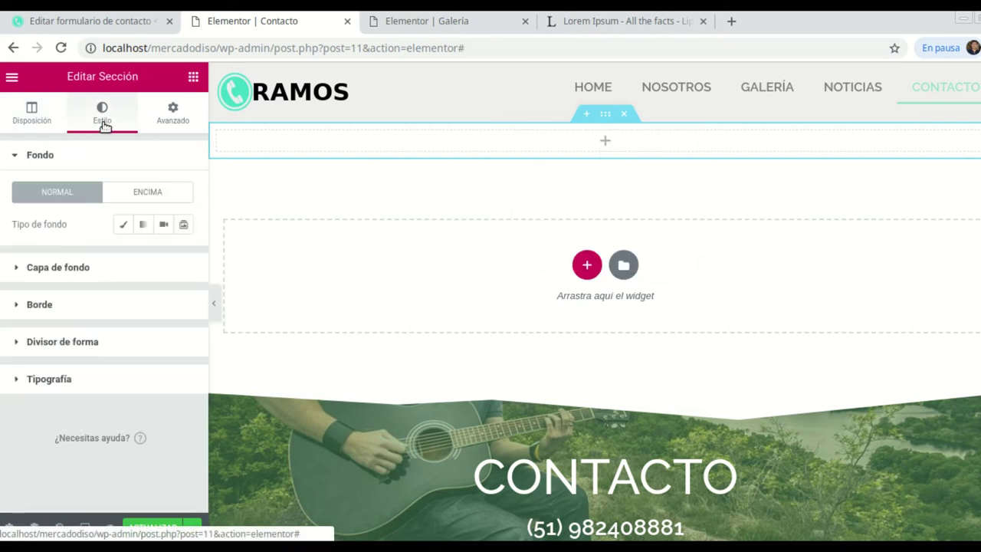
click(120, 225)
click(105, 335)
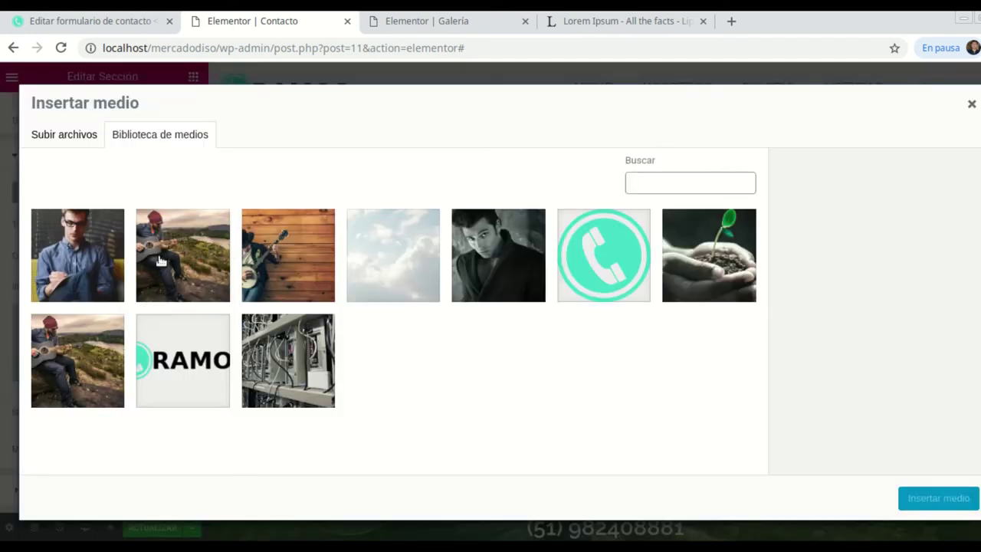
click(219, 256)
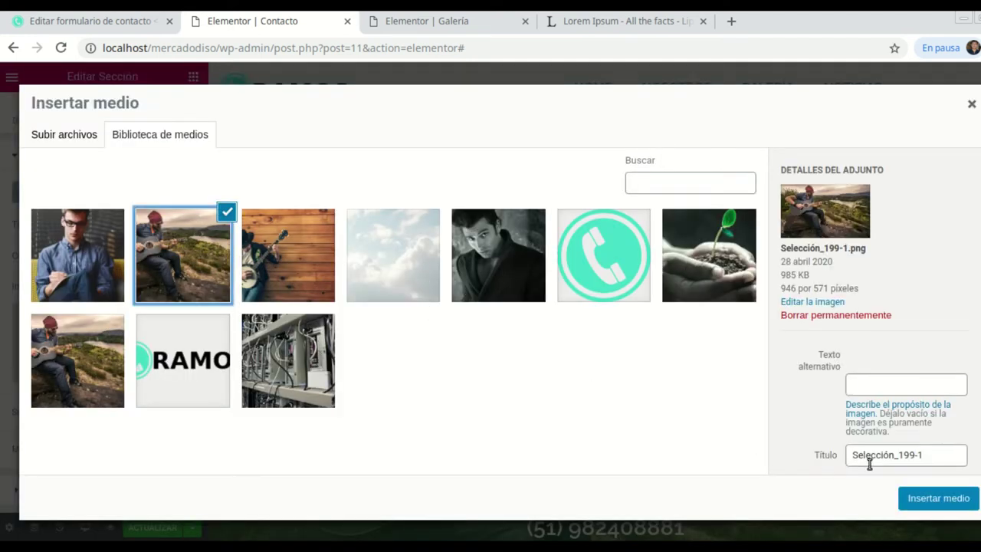
click(928, 498)
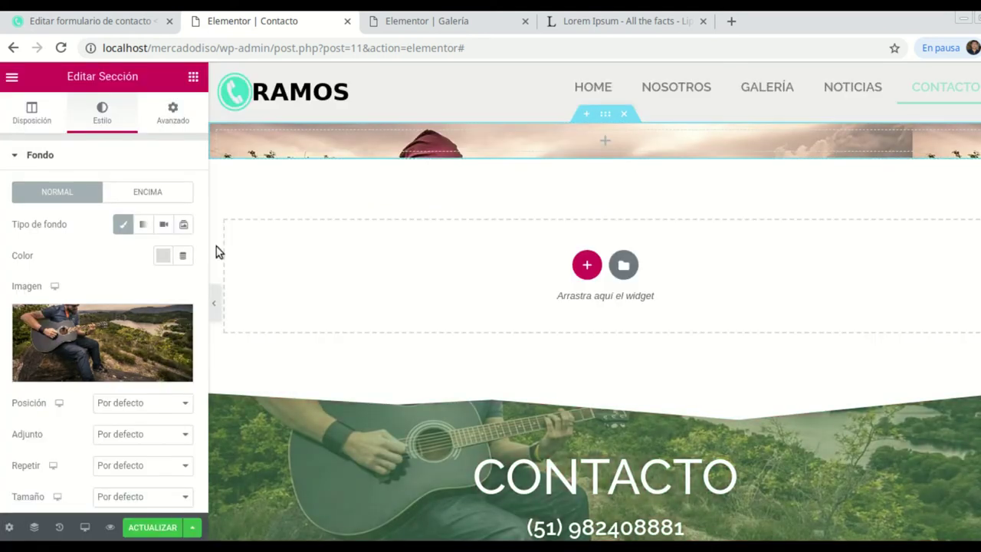
scroll(115, 329, down, 1)
scroll(145, 425, down, 1)
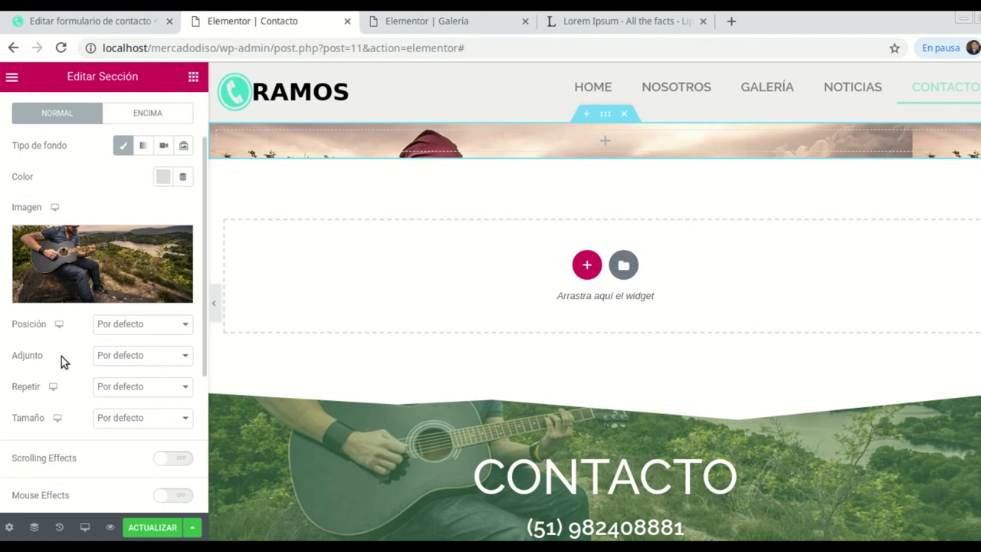
Set the background to Centro centro, No-repetir and Abarcar.
click(180, 328)
click(136, 351)
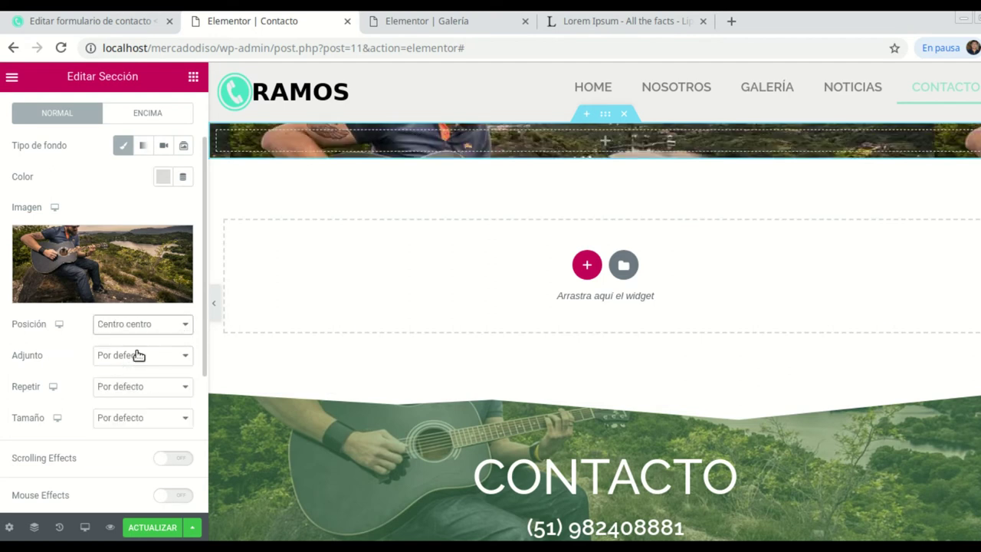
click(184, 389)
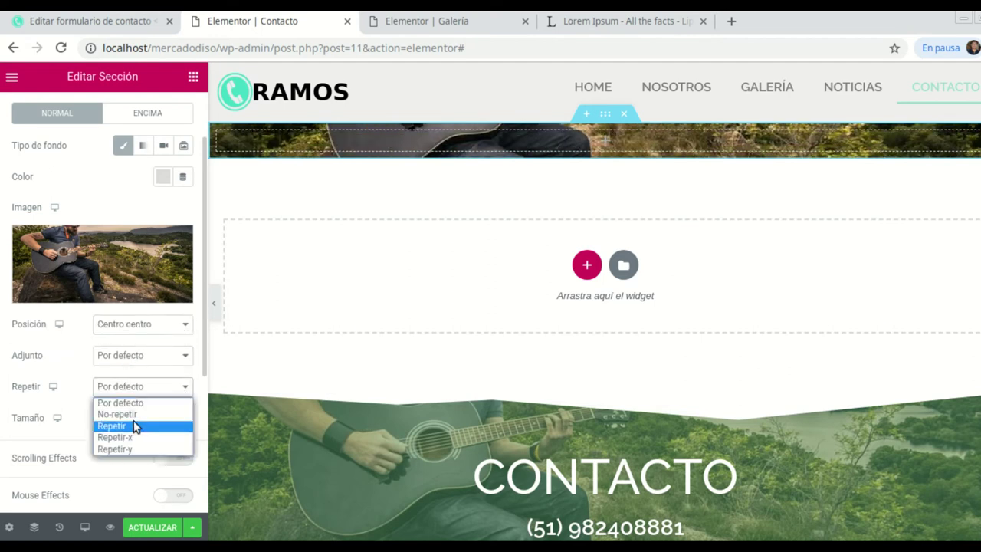
click(135, 415)
click(185, 418)
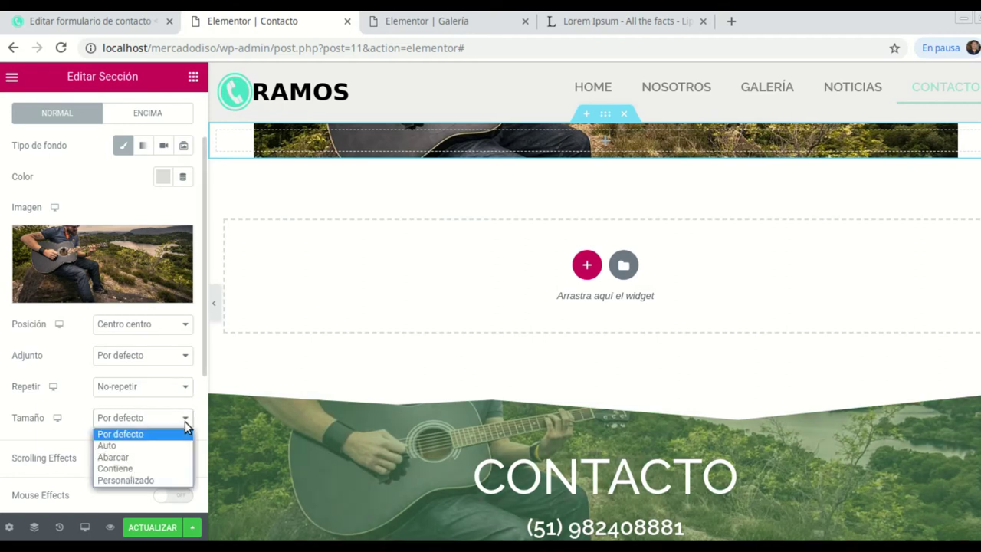
click(133, 457)
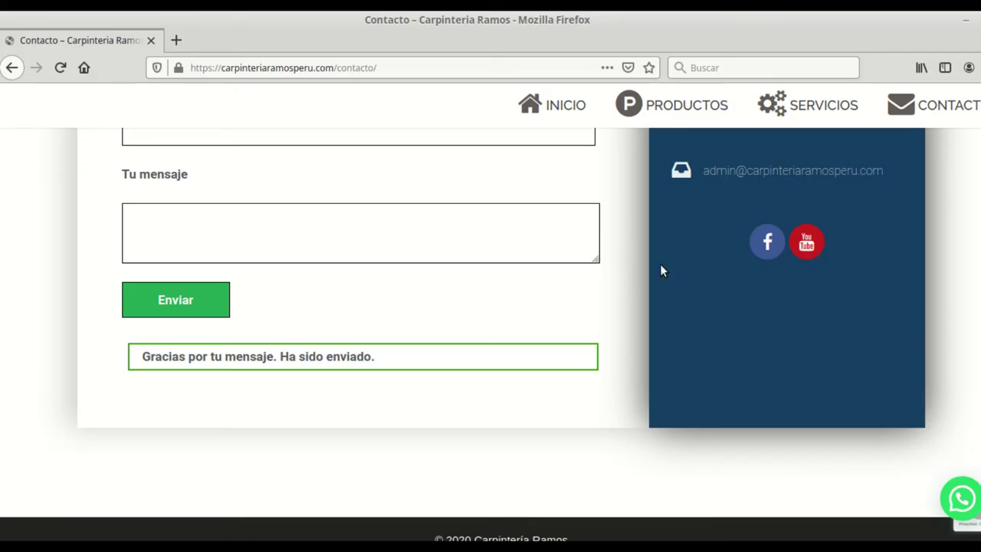
scroll(660, 264, up, 10)
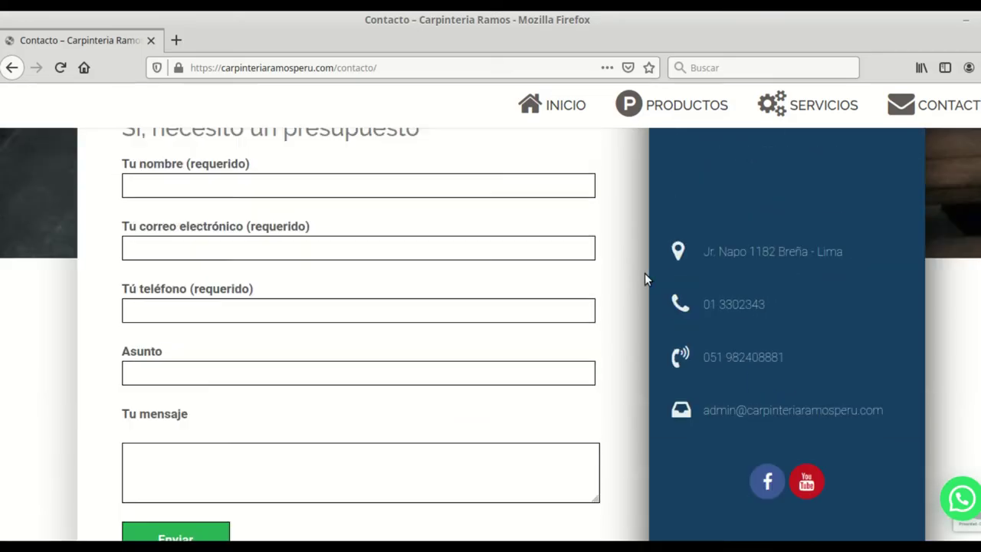
scroll(569, 279, down, 3)
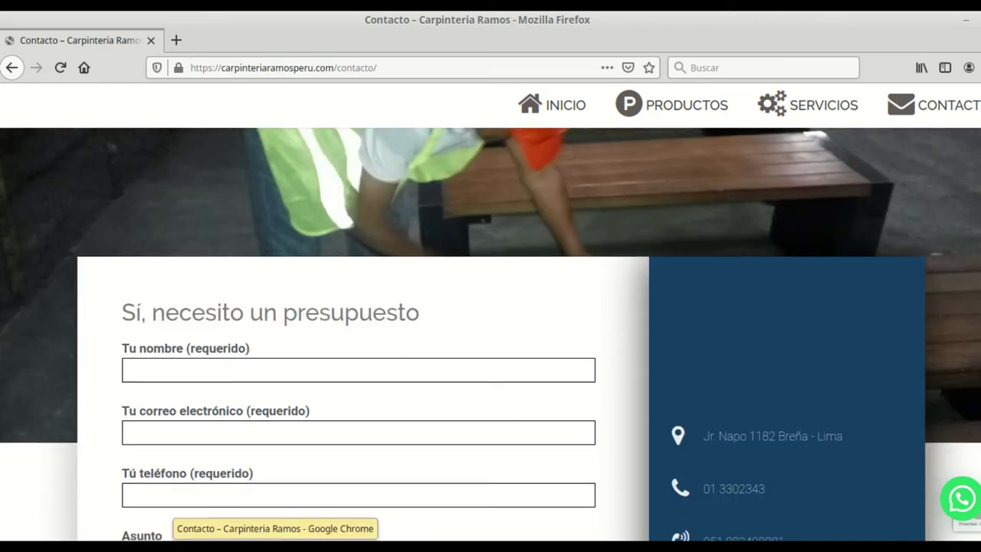
click(186, 547)
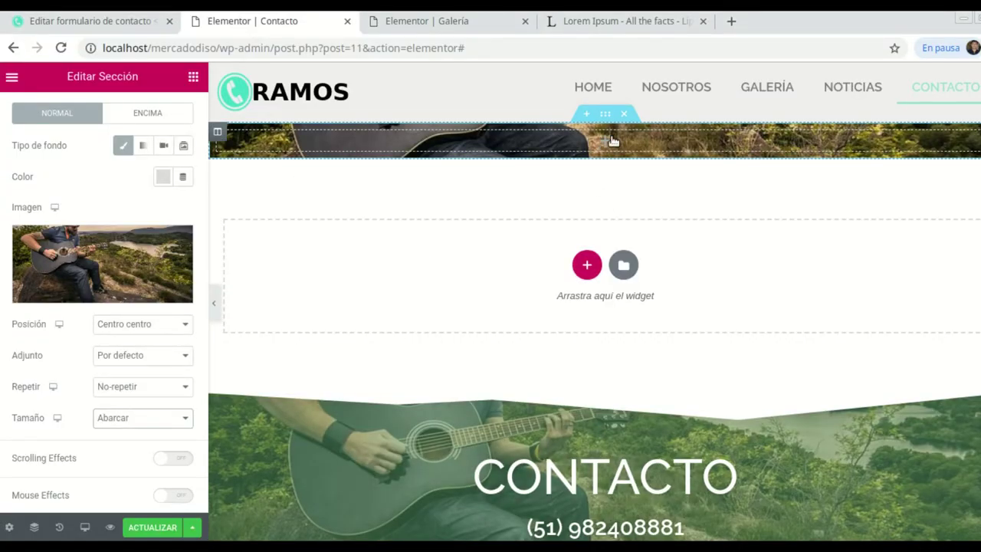
click(193, 76)
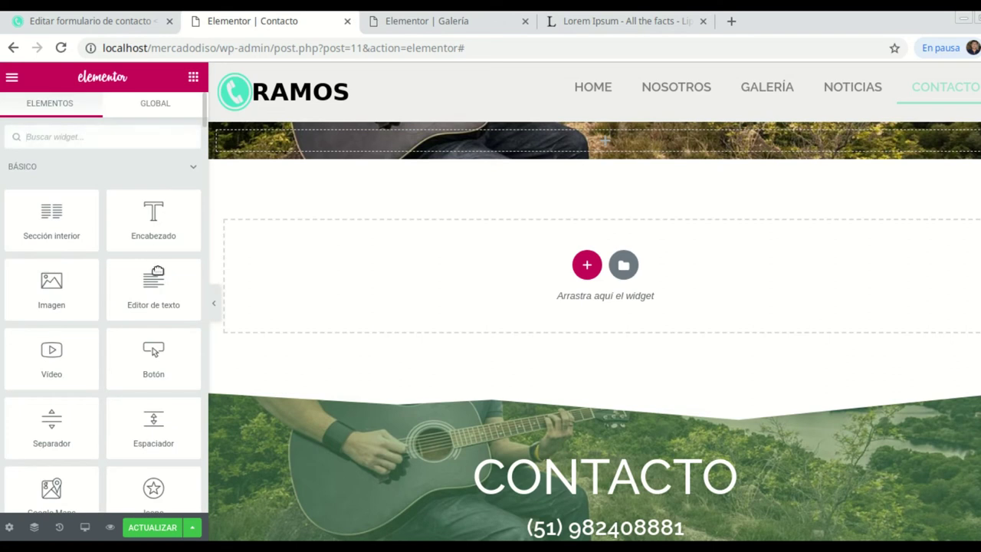
Add an Espaciador widget to the header section with a height of 255 px.
drag(157, 418, 616, 143)
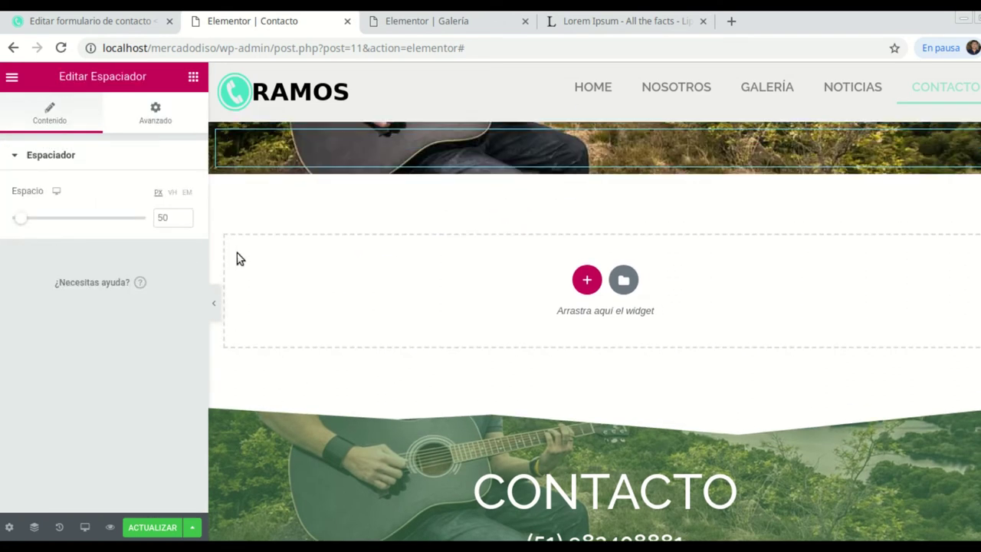
drag(184, 216, 183, 218)
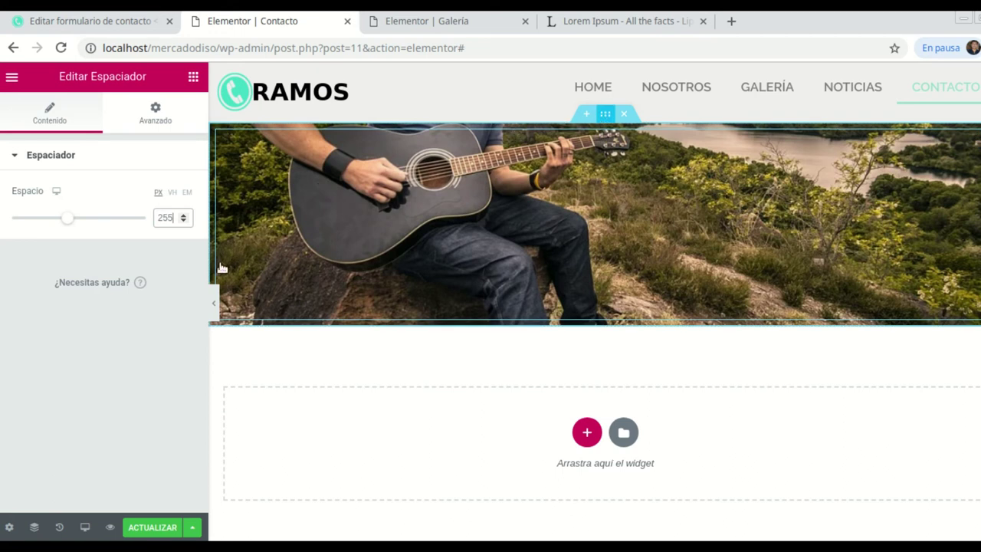
Change the header section's background position to Arriba derecha.
click(606, 113)
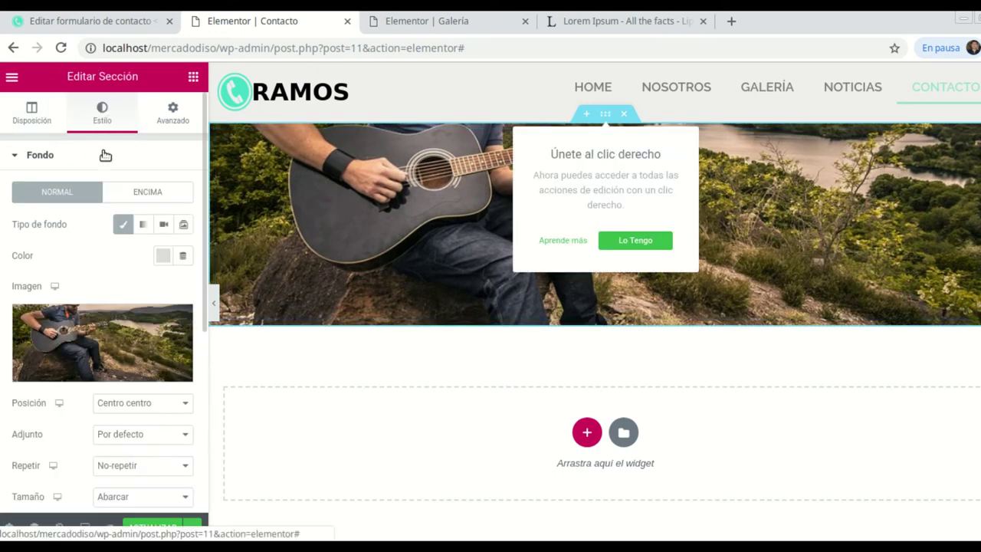
scroll(145, 387, down, 1)
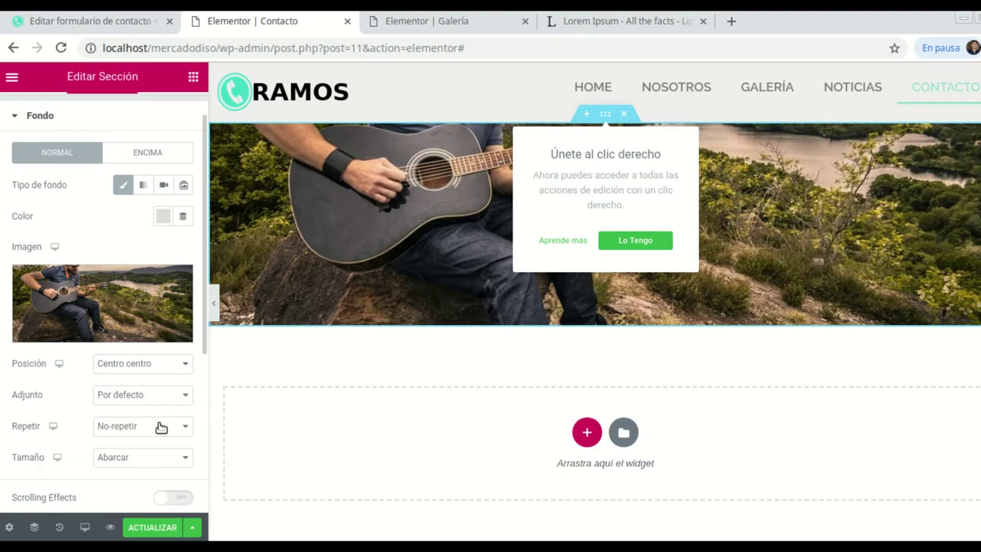
scroll(163, 426, down, 1)
click(184, 325)
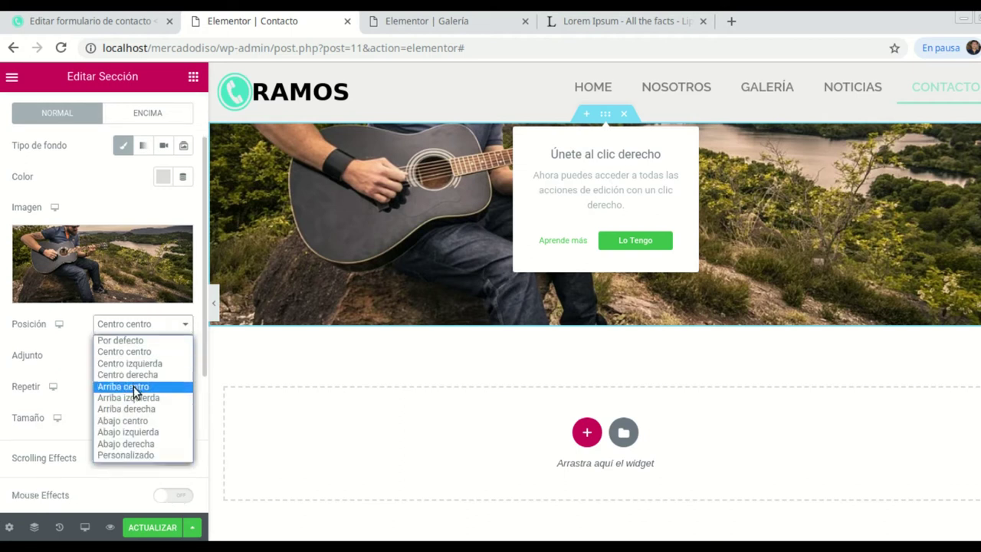
click(135, 409)
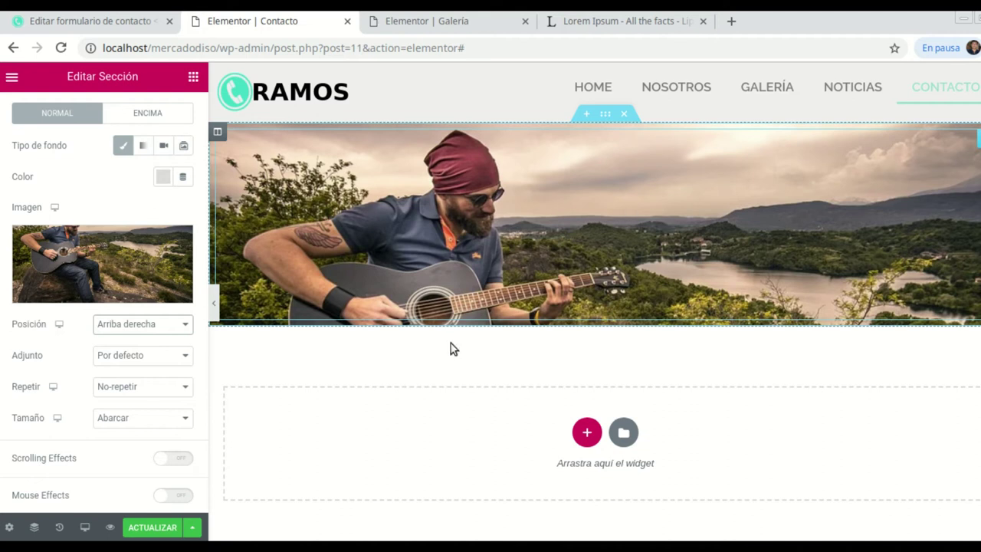
mouse_move(148, 302)
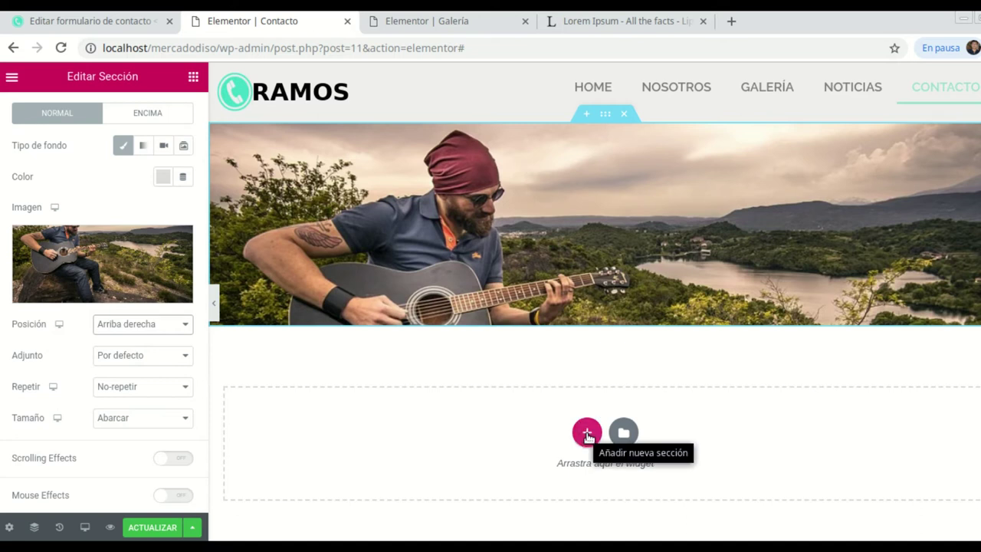
Insert a two-column section, one wide and one narrow, below the guitarist header.
click(588, 434)
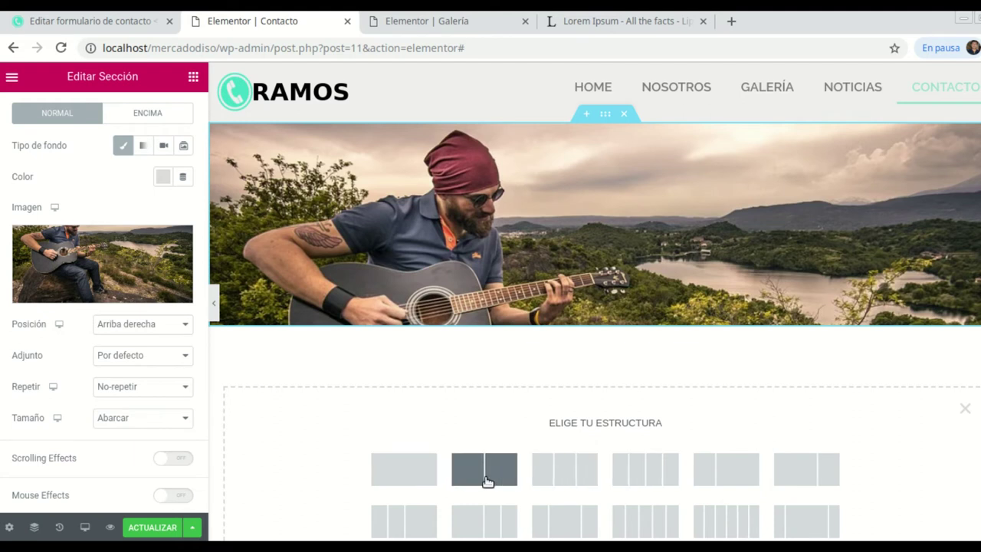
scroll(480, 425, down, 1)
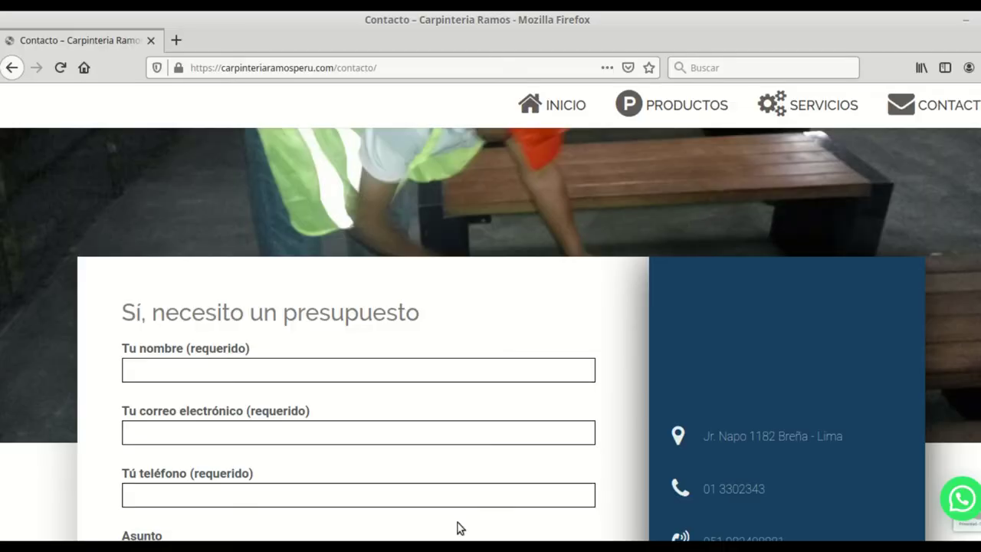
scroll(620, 315, down, 1)
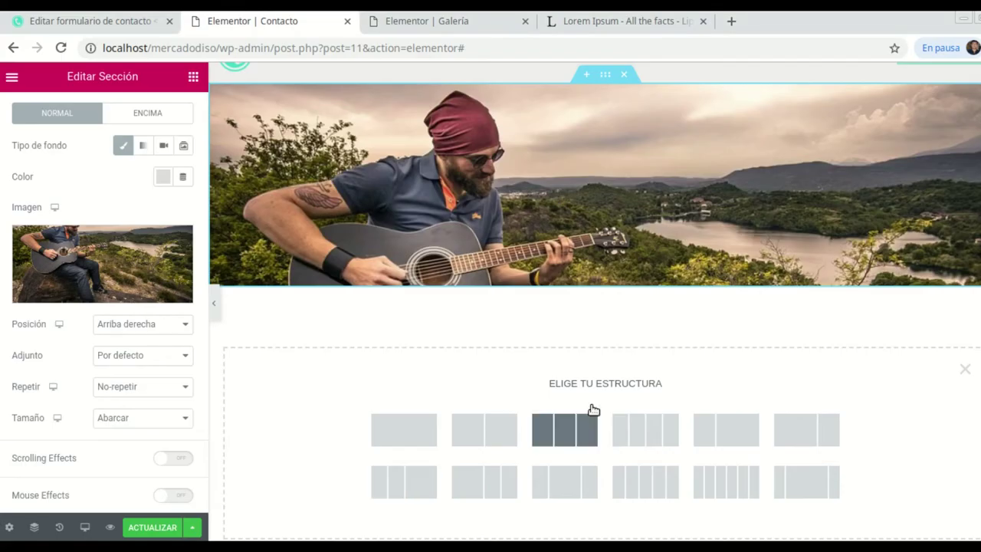
scroll(582, 413, down, 1)
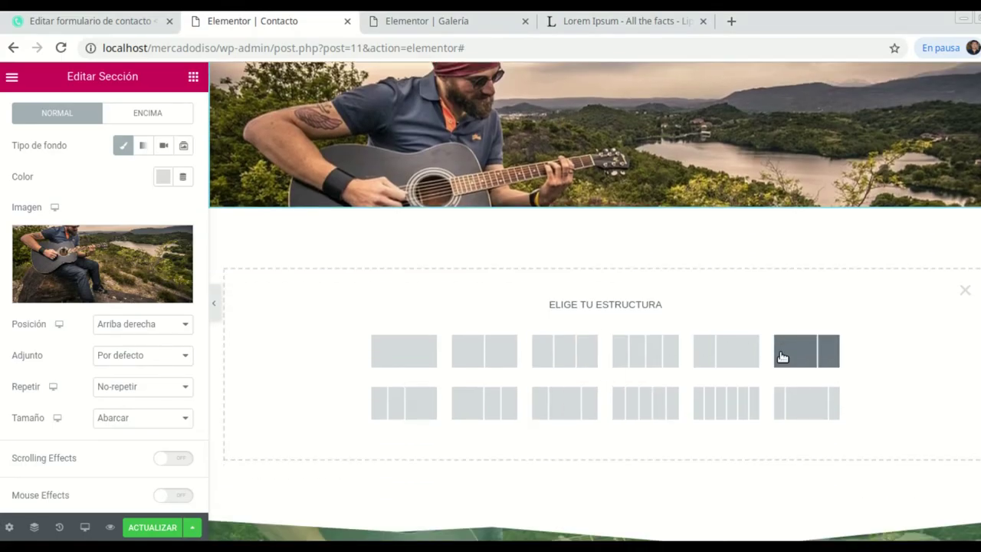
click(814, 352)
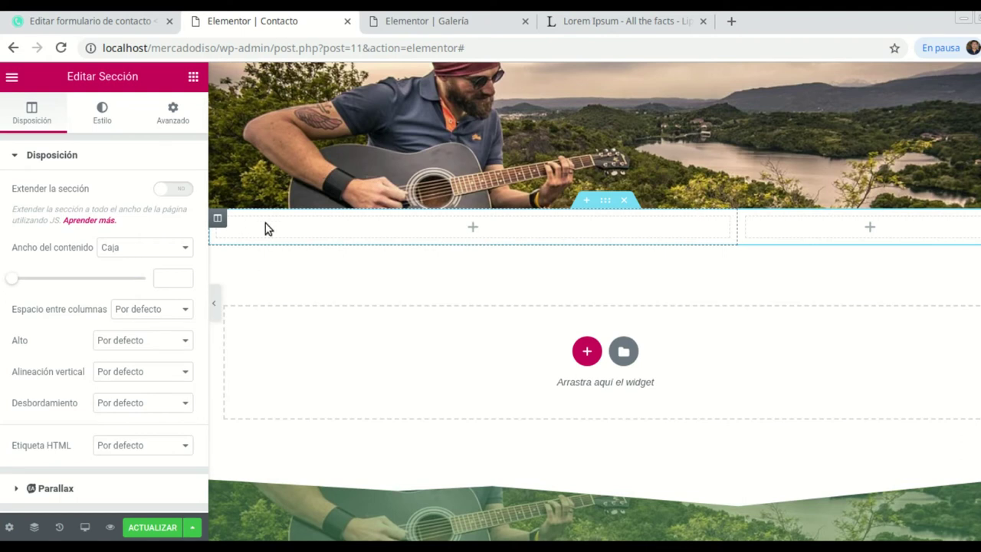
Give the left column a classic background colour of #FFFFFF.
click(219, 220)
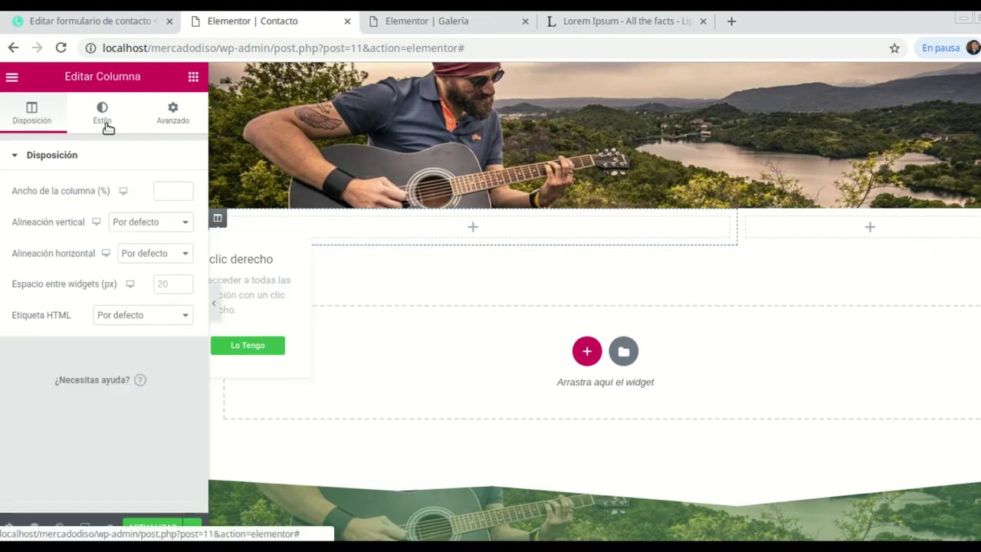
click(106, 124)
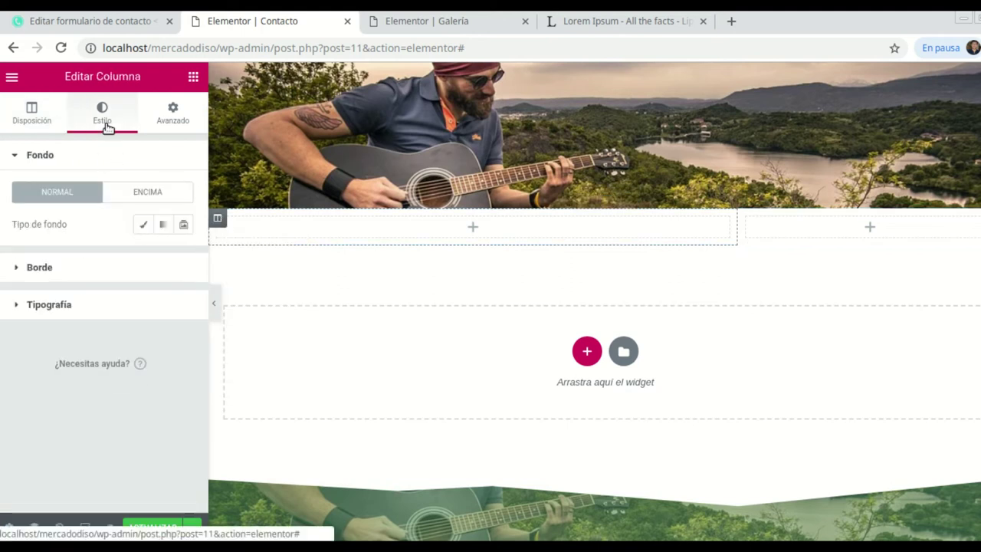
click(143, 225)
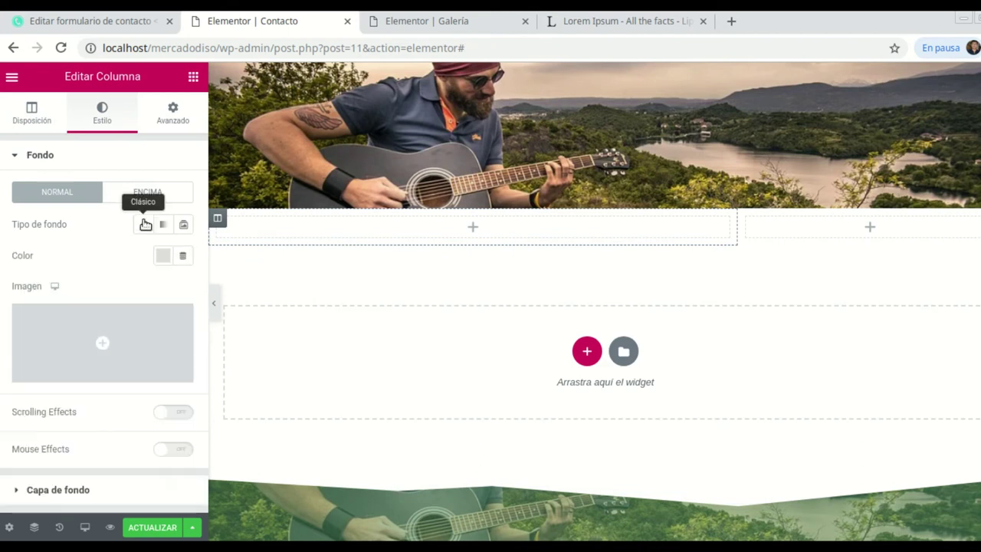
click(161, 257)
click(229, 300)
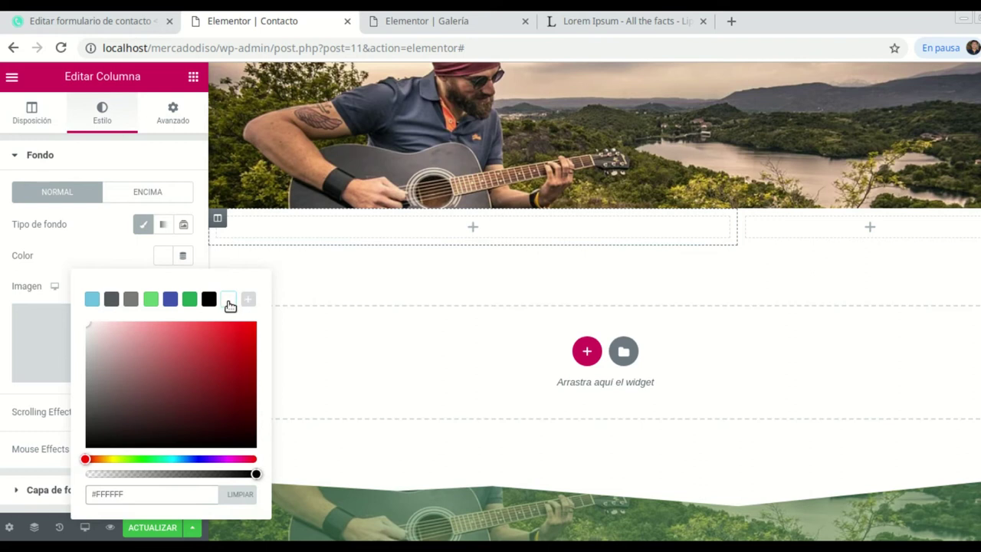
Give the right column a classic dark navy-blue background colour.
click(747, 221)
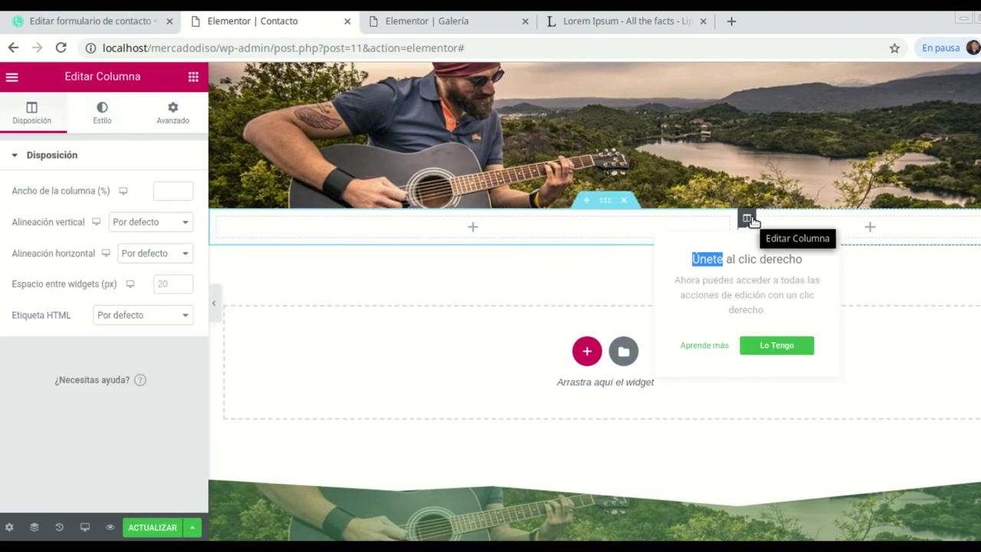
click(113, 122)
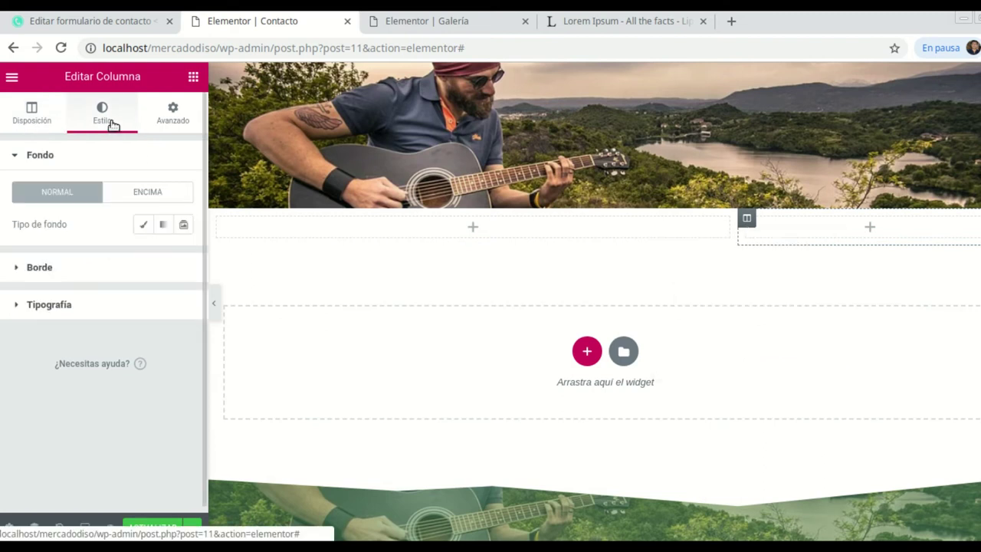
click(144, 223)
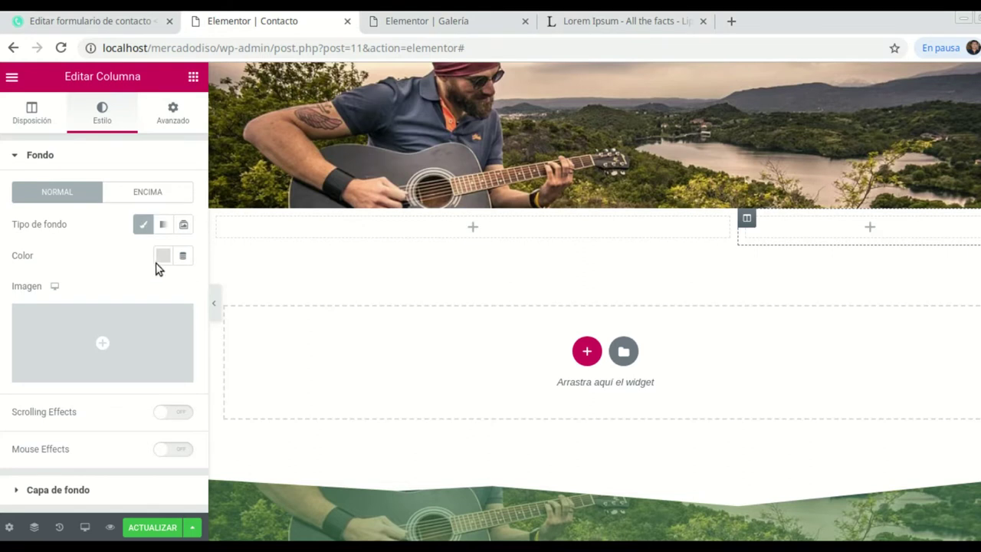
click(163, 256)
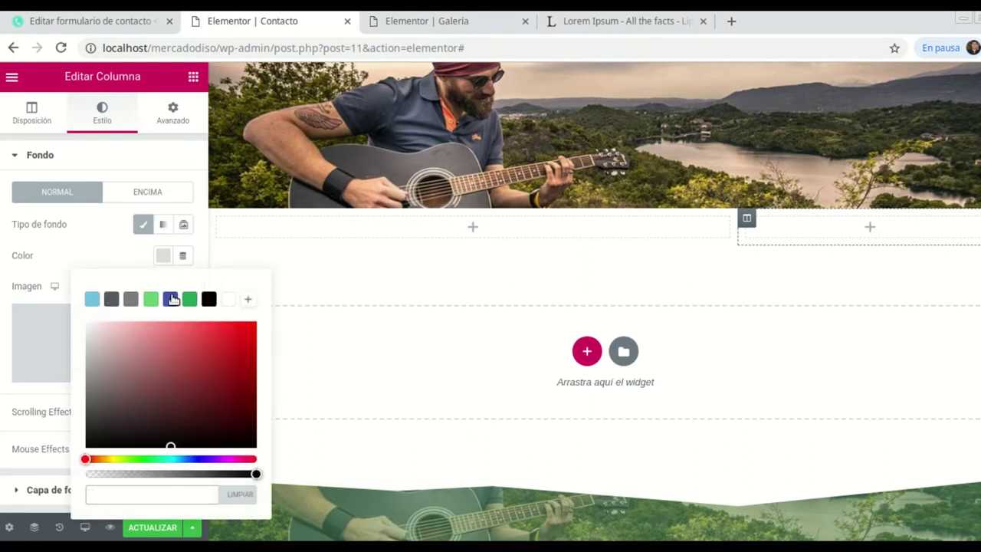
click(172, 299)
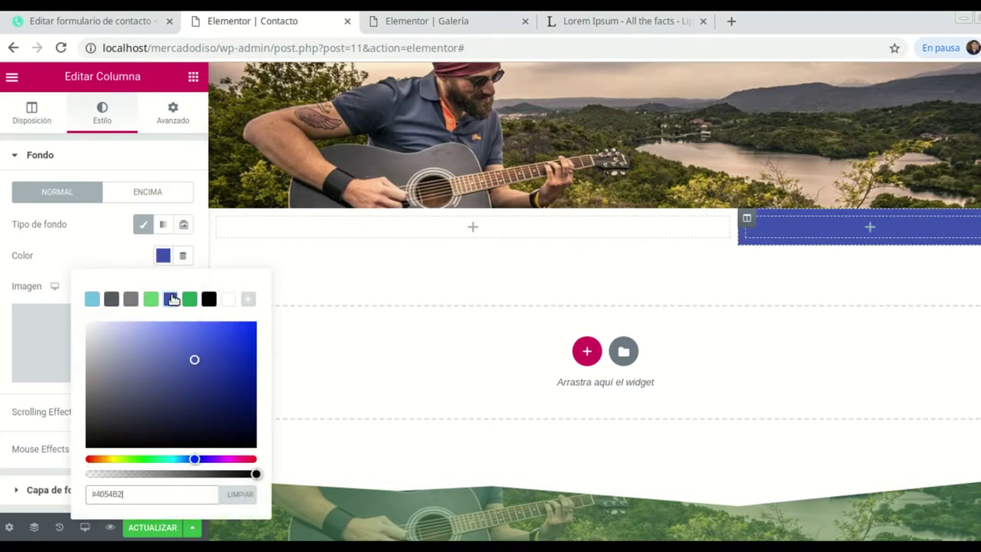
click(210, 388)
click(115, 231)
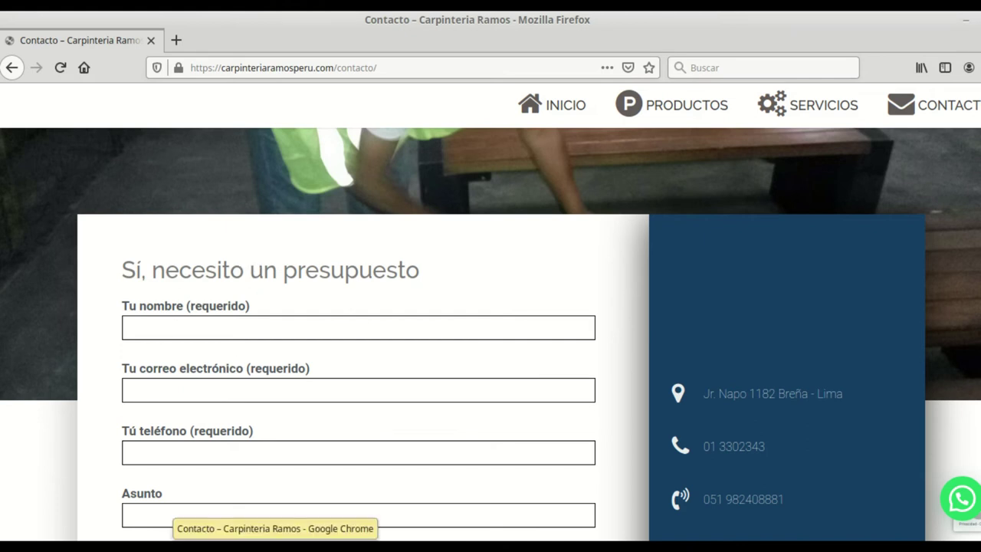
click(184, 546)
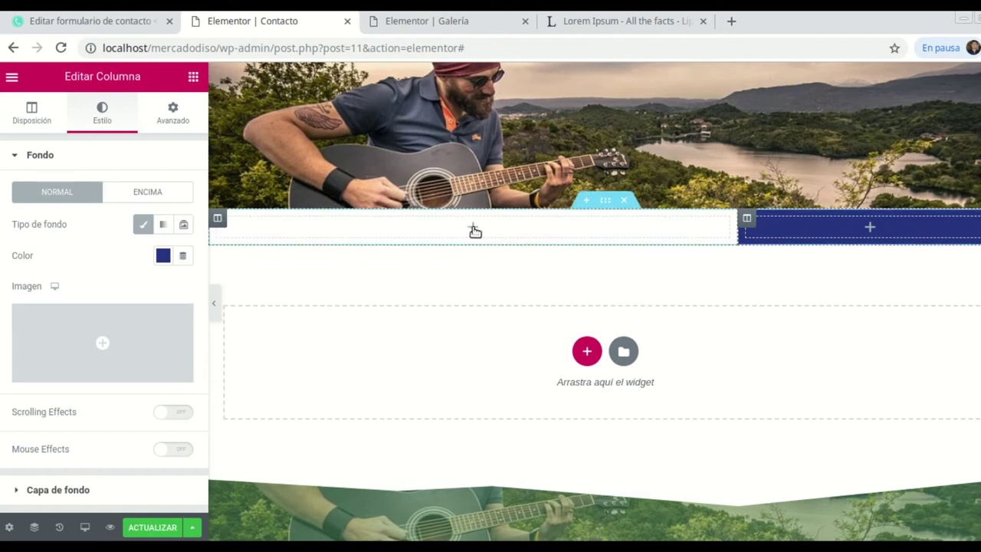
click(475, 230)
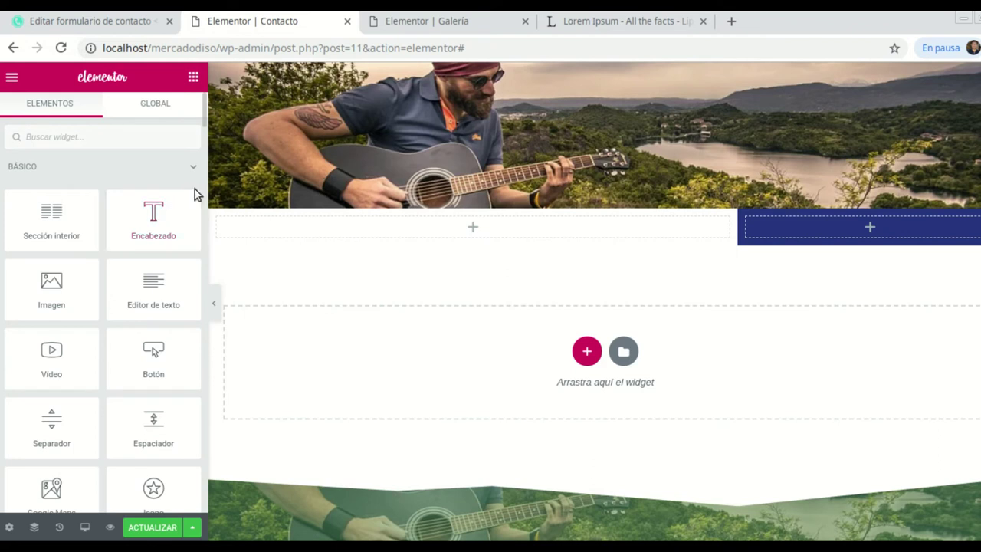
Add a heading reading 'Sí quiero contactarme con ustedes' to the left column and centre it.
drag(433, 215, 455, 227)
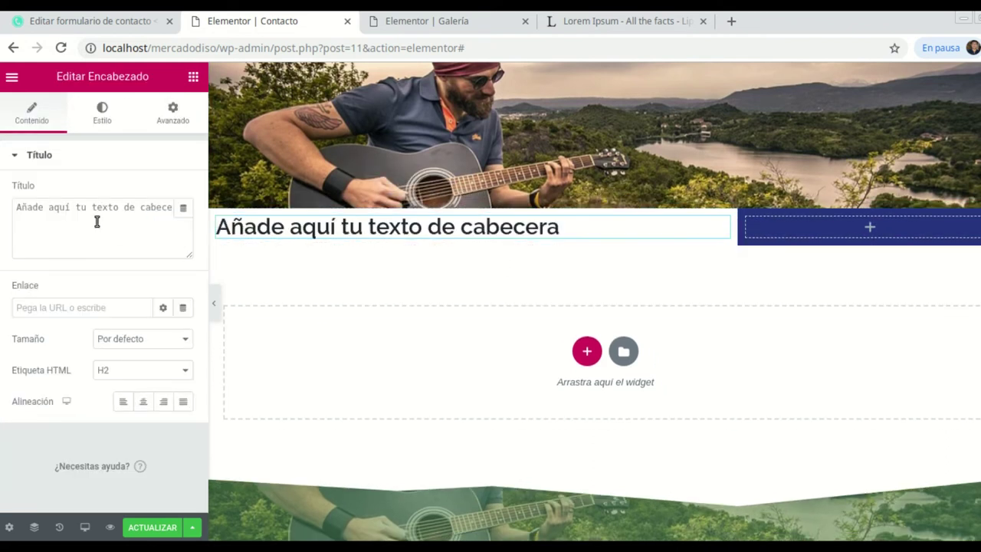
drag(136, 207, 24, 207)
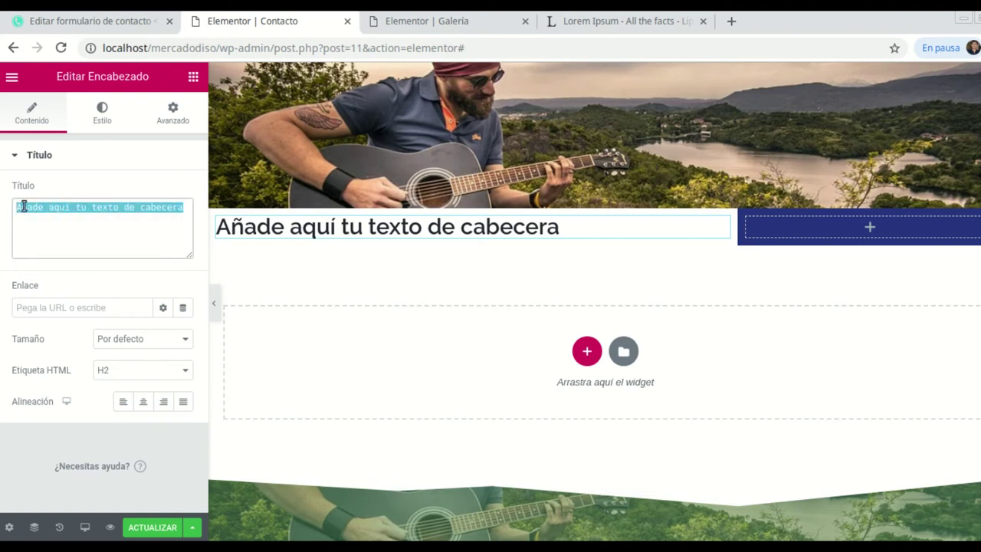
text(S)
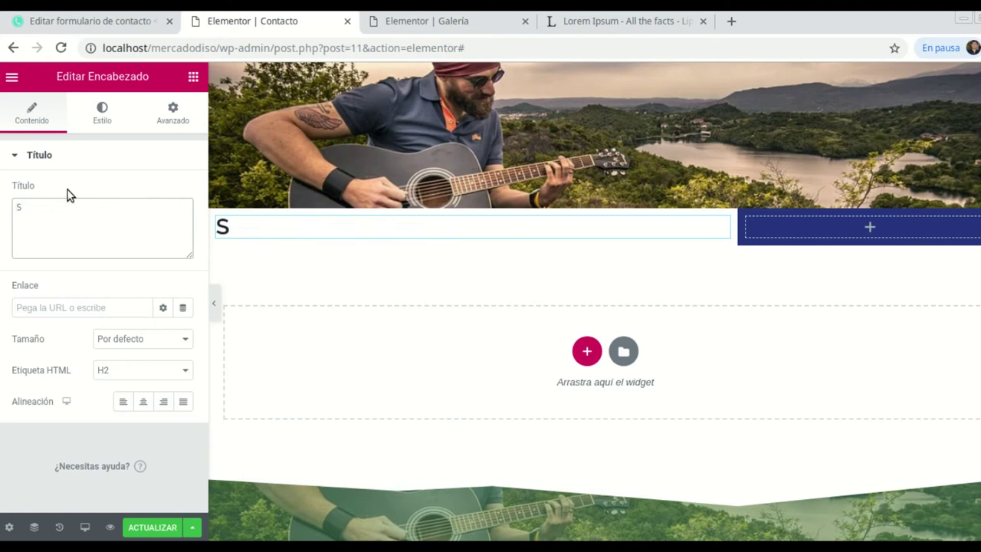
text(í quiero contactar)
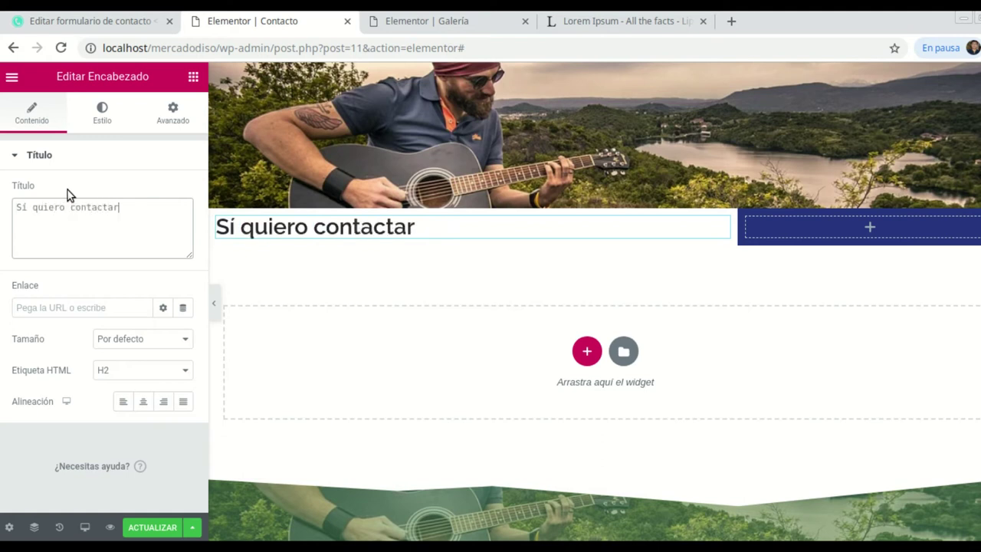
text(me con ust)
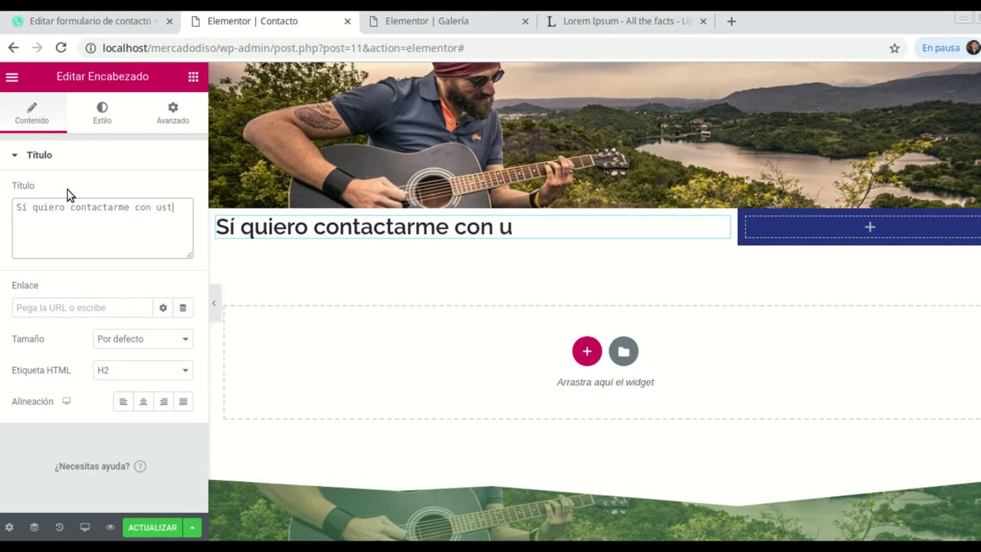
text(edes)
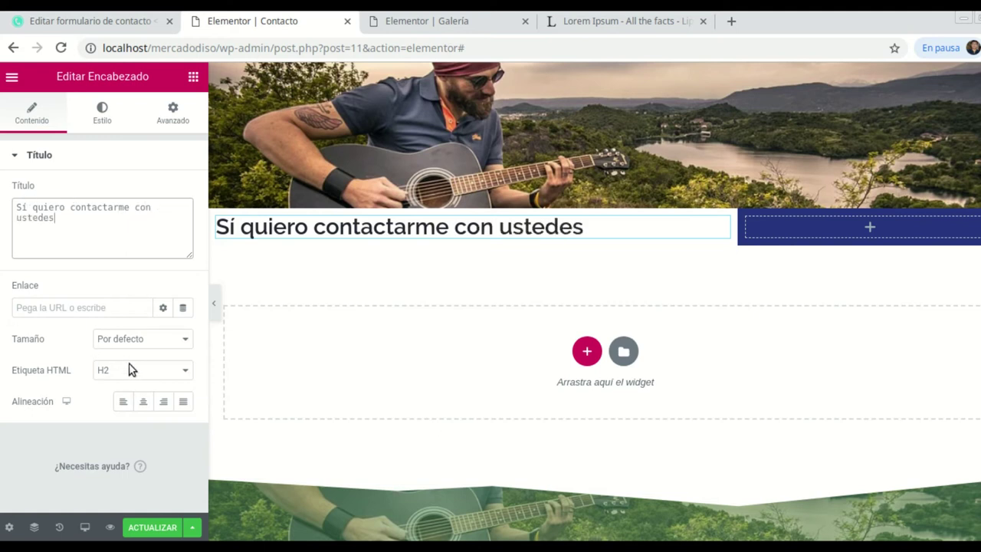
click(145, 400)
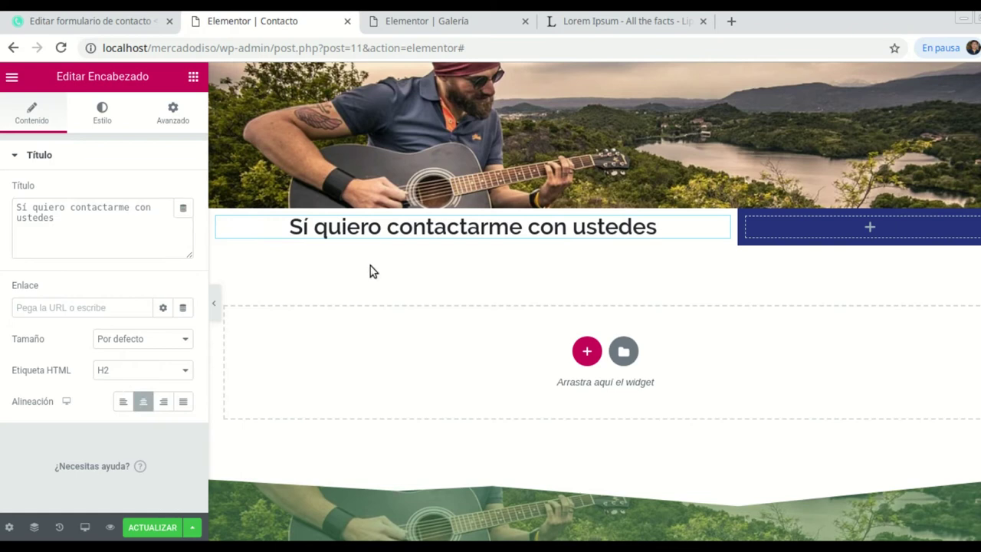
click(423, 525)
key(alt+Tab)
scroll(610, 174, up, 1)
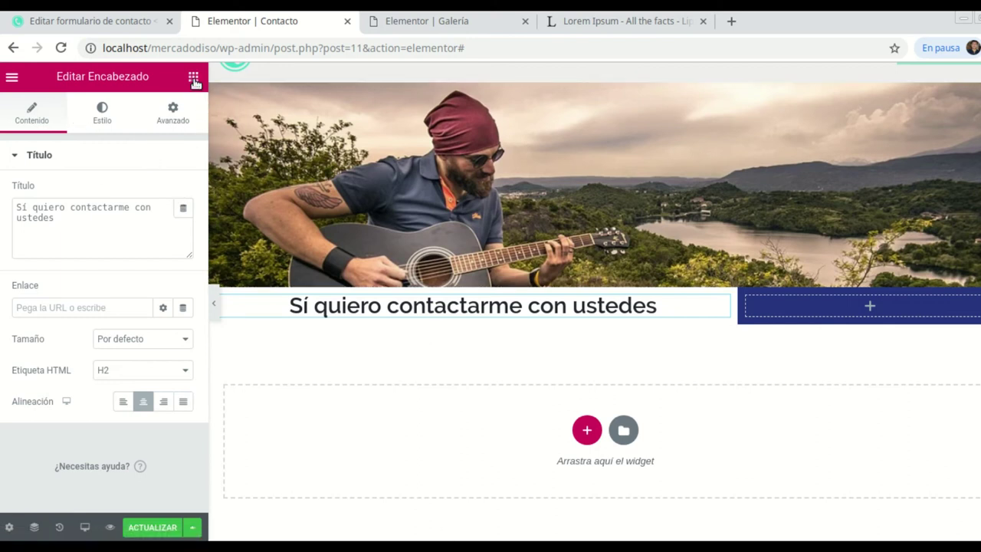
Place a Contact Form 7 widget below the heading using 'Formulario de contacto 1'.
click(193, 79)
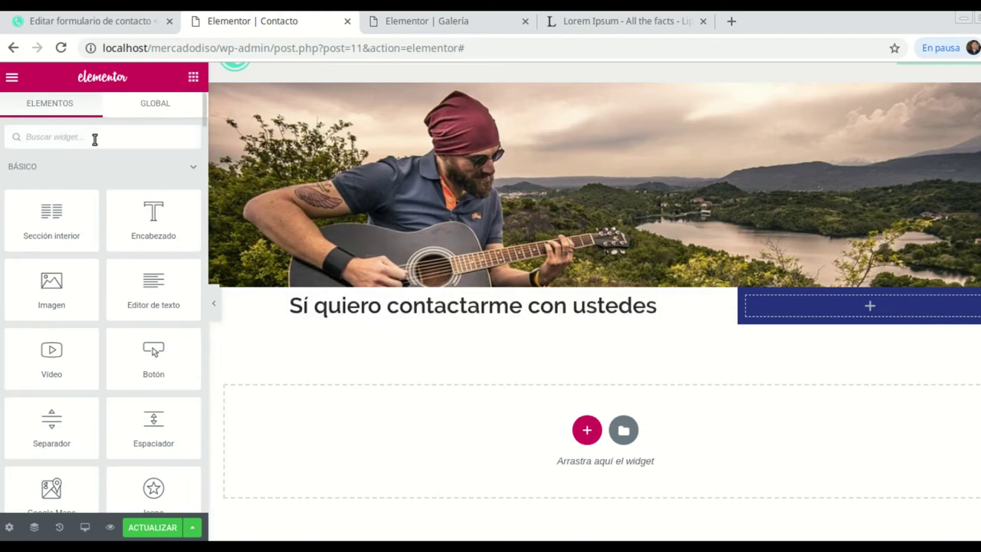
text(conta)
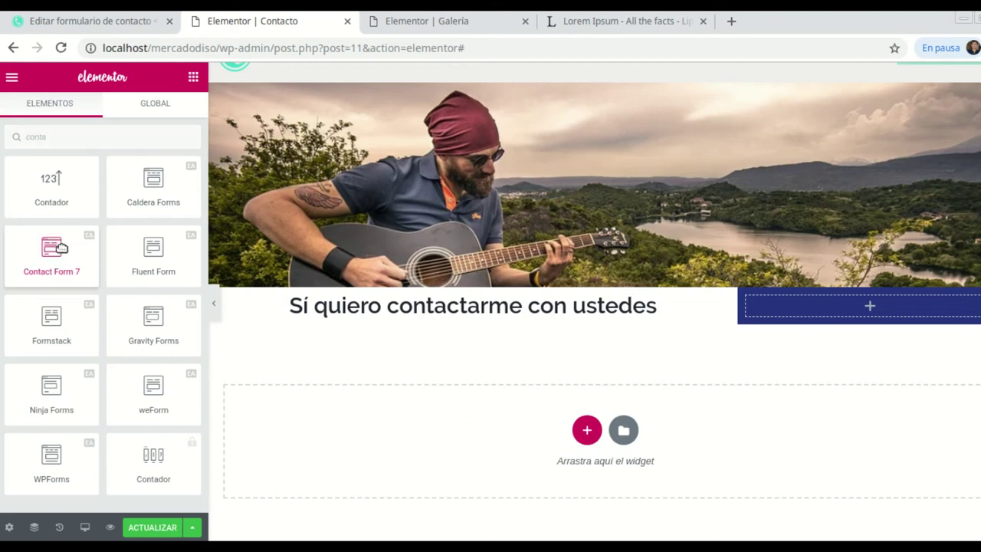
drag(53, 247, 454, 317)
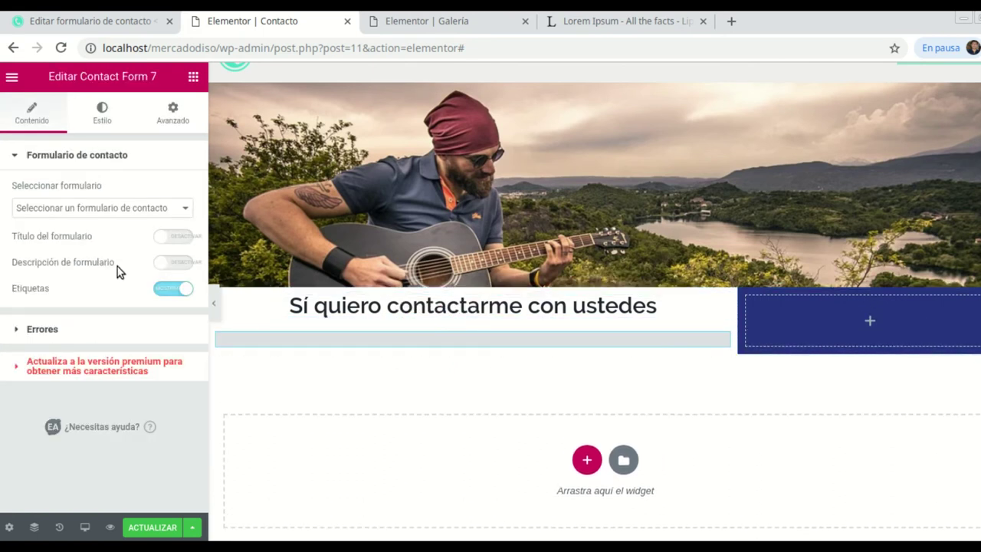
click(189, 211)
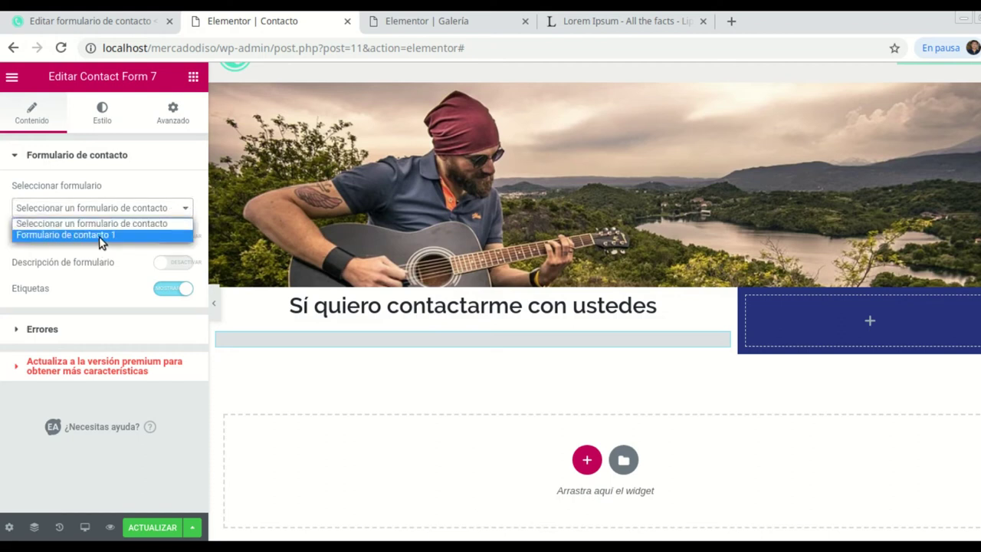
click(91, 237)
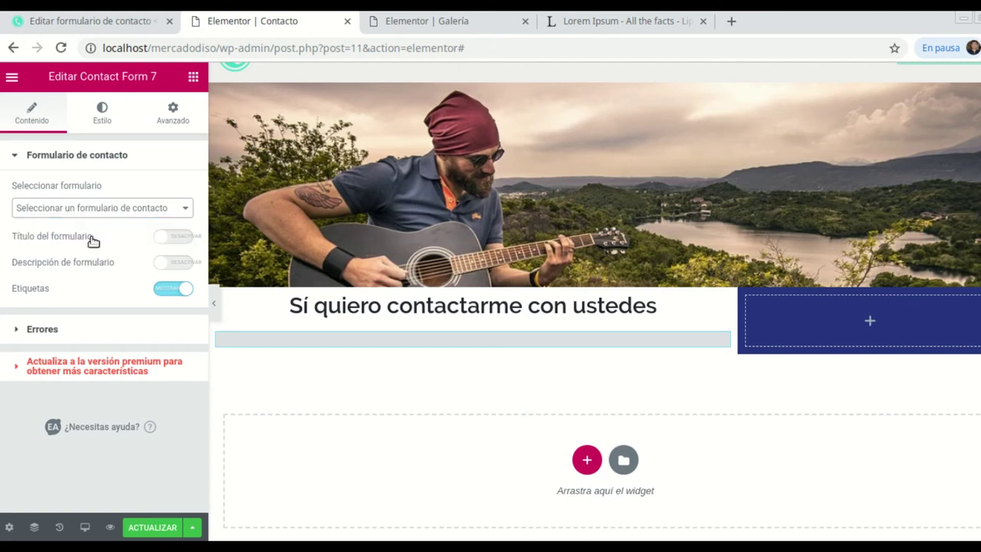
scroll(406, 352, down, 3)
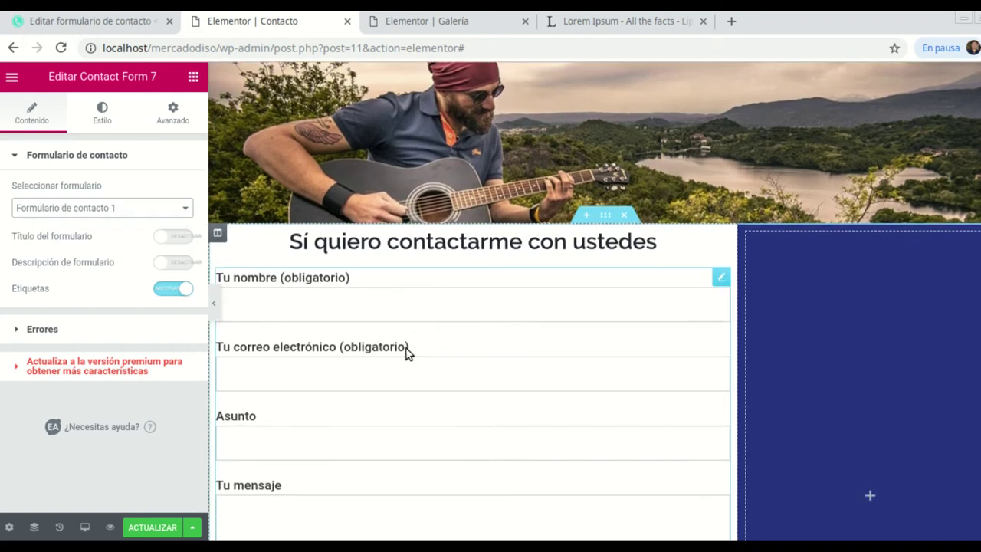
scroll(453, 423, up, 1)
scroll(465, 357, down, 4)
scroll(466, 352, up, 4)
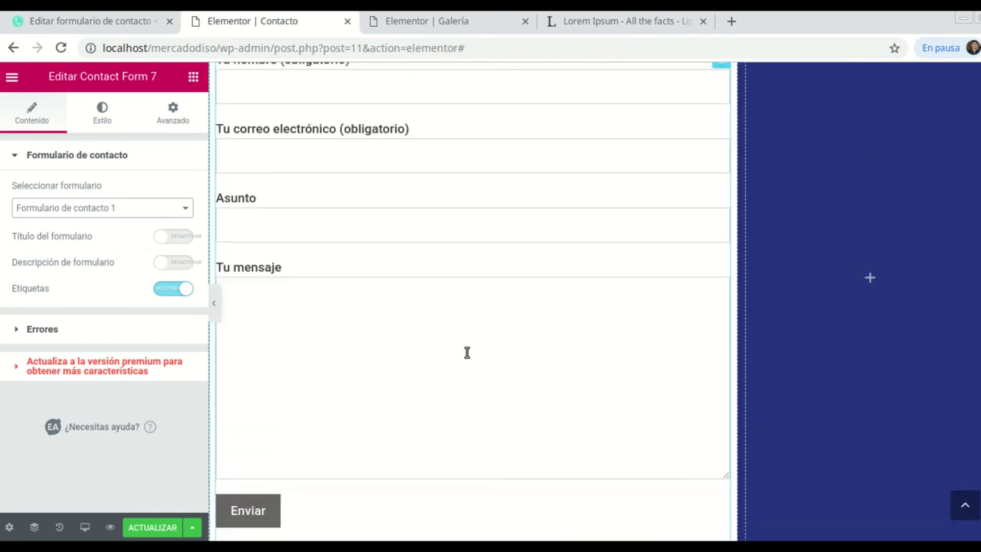
scroll(467, 353, up, 1)
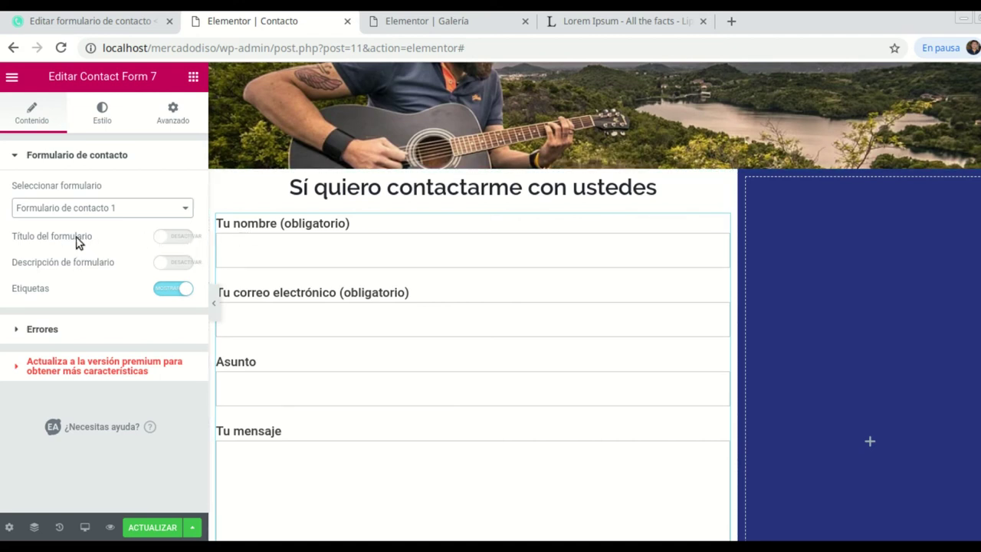
Toggle the form title on and back off, keeping field labels visible, and check the preview.
click(177, 239)
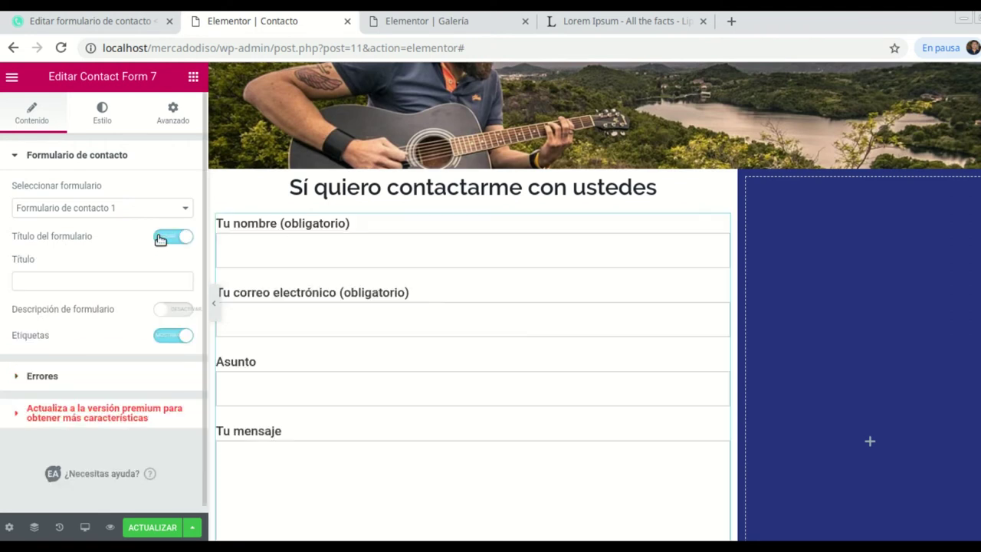
click(161, 239)
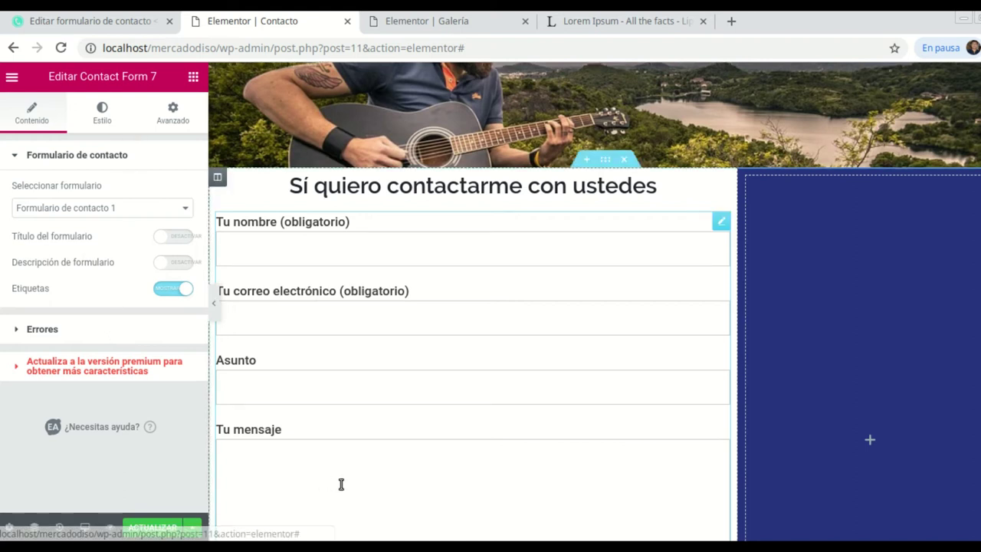
scroll(378, 447, down, 3)
scroll(378, 447, down, 1)
scroll(376, 451, up, 4)
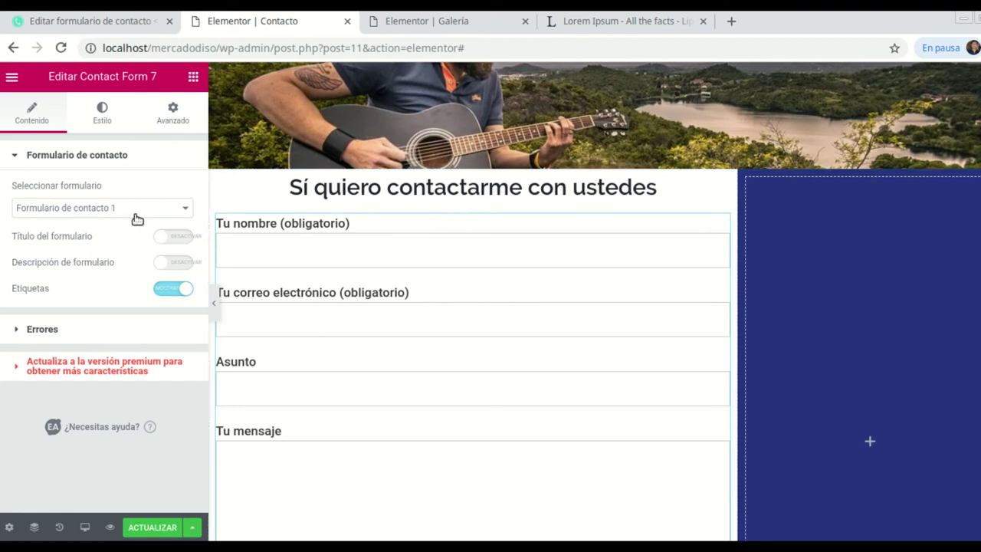
Insert an Espaciador spacer of 50 px between the heading and the Tu nombre field.
click(195, 76)
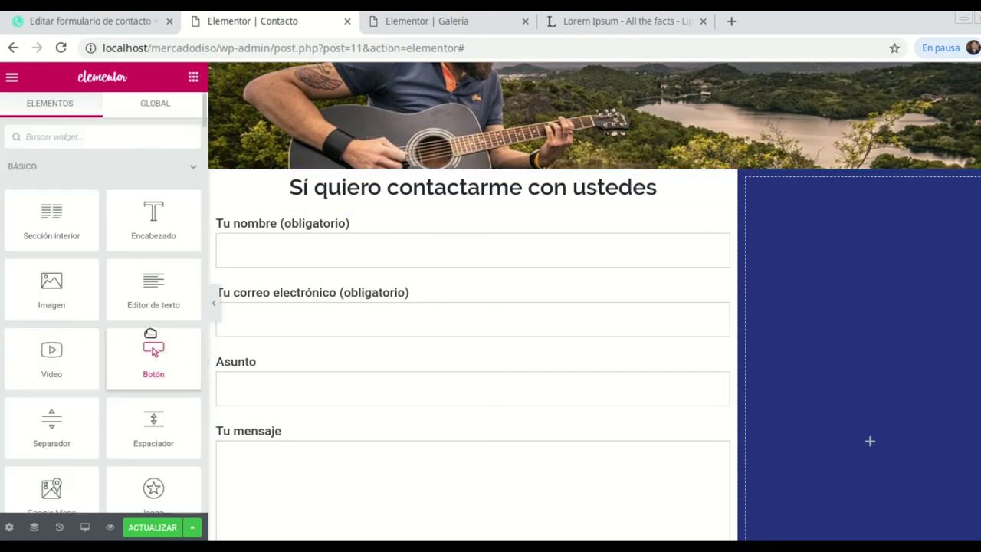
scroll(157, 354, down, 1)
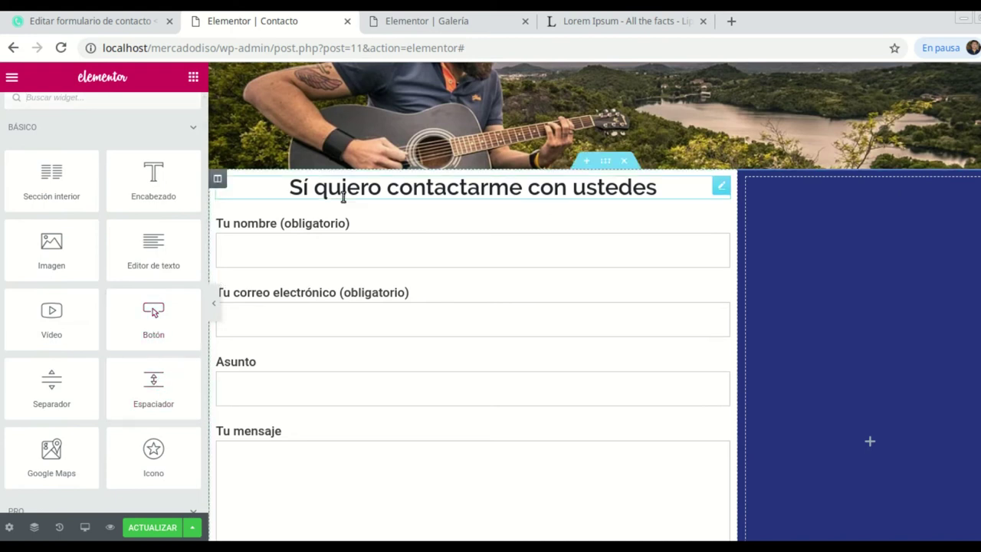
drag(158, 401, 336, 225)
scroll(445, 230, down, 1)
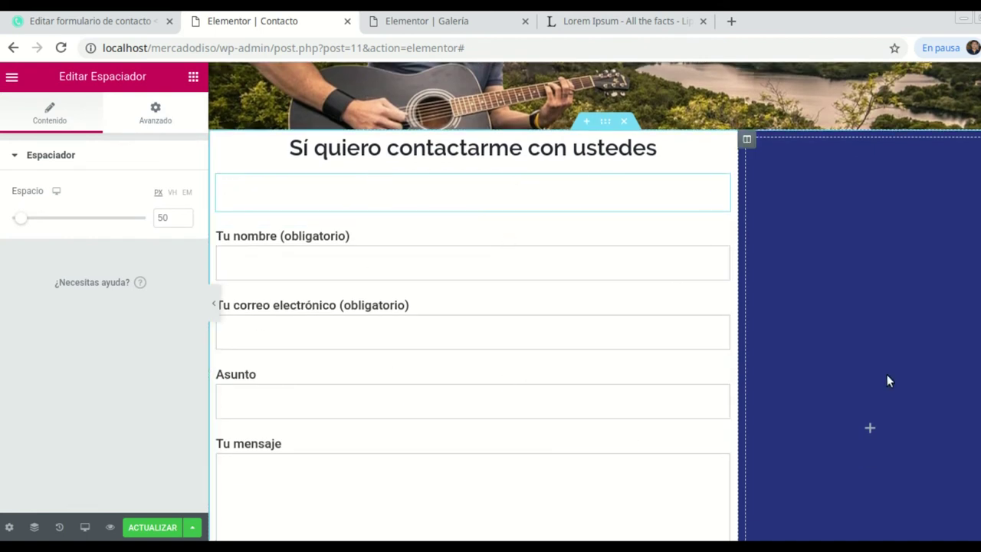
click(874, 431)
click(82, 138)
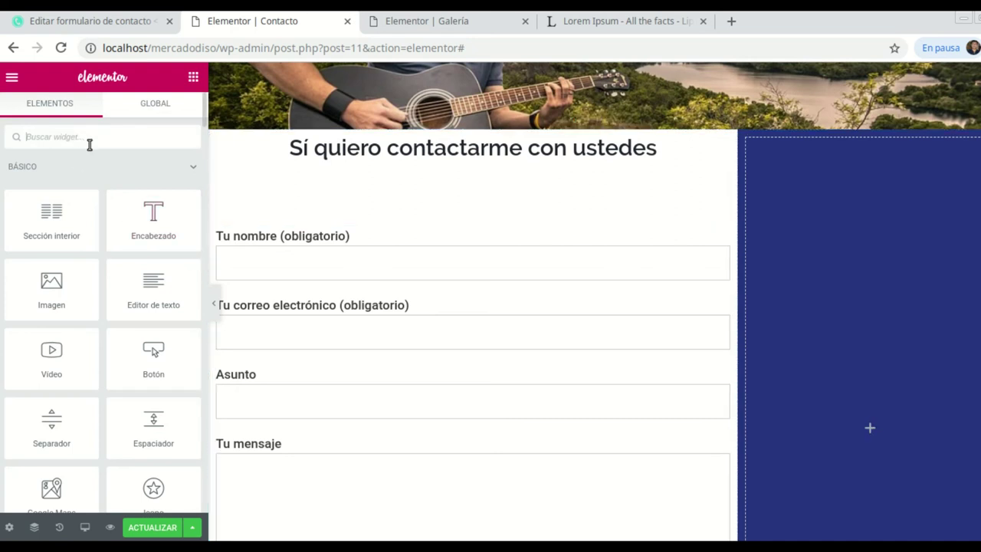
Find the 'ico' widgets and drop a Listado de iconos into the blue column.
text(ico)
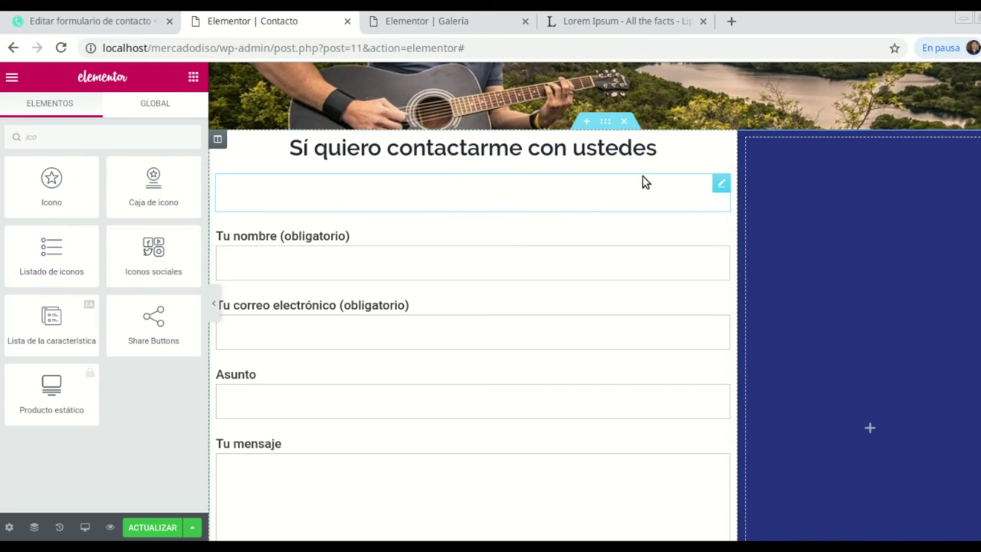
drag(55, 249, 830, 189)
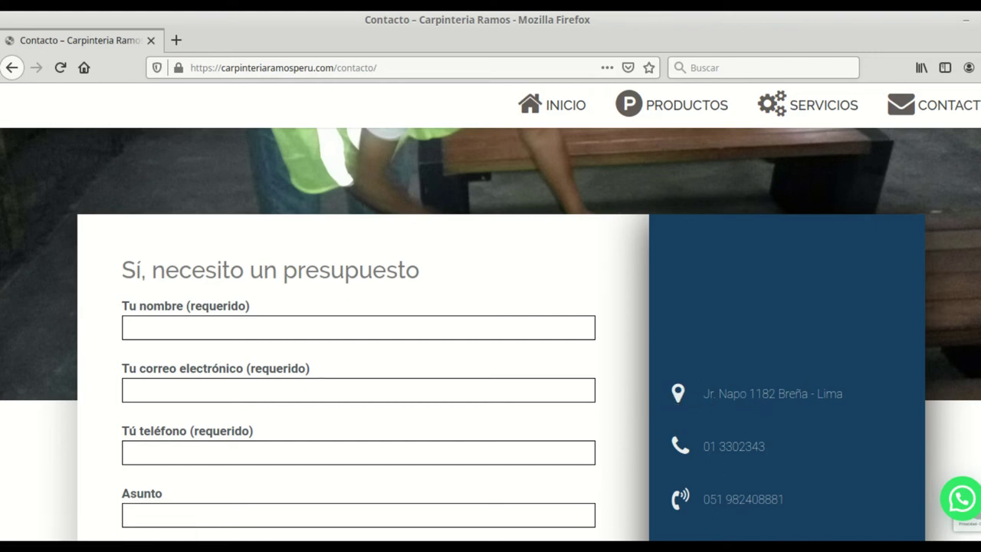
scroll(820, 437, down, 4)
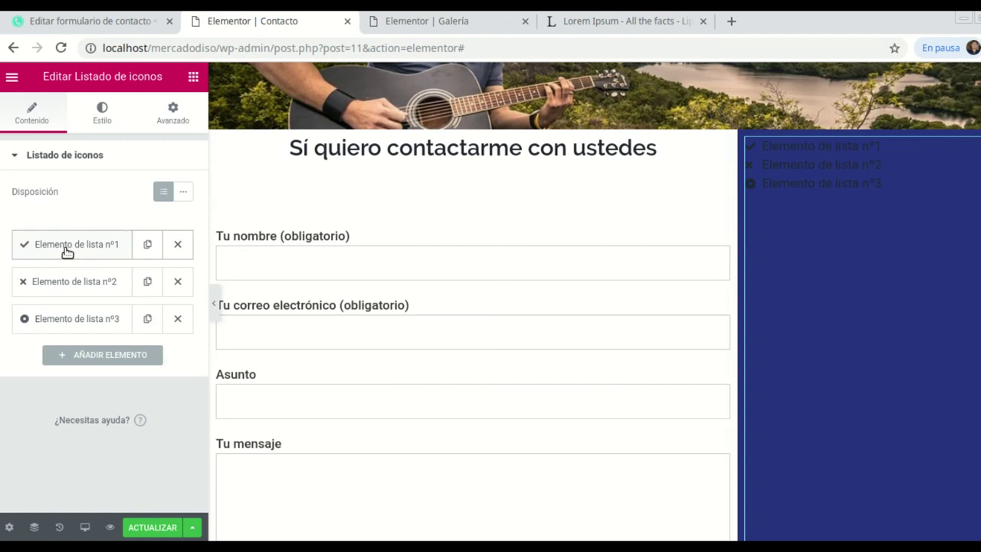
Give the icon list's first item the circled Check icon.
click(64, 247)
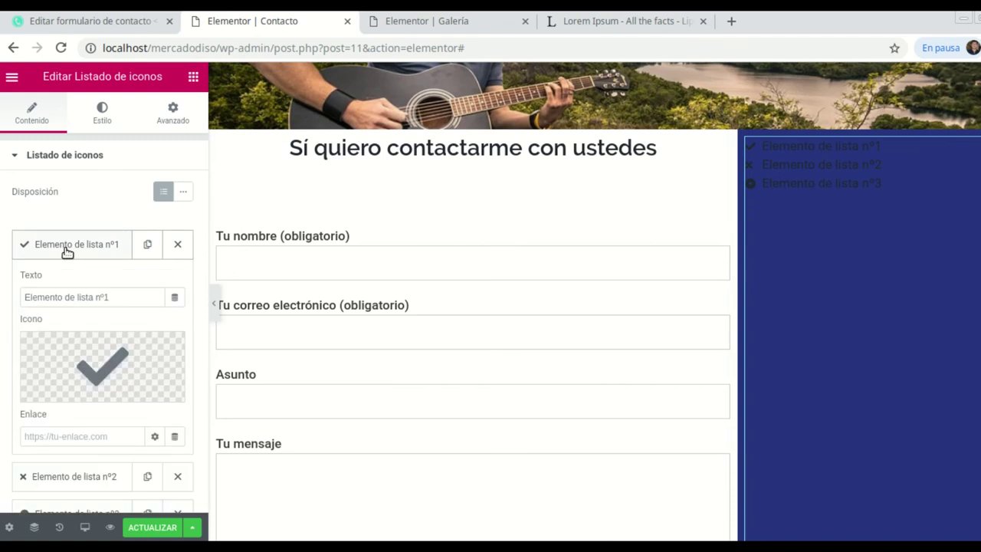
click(108, 362)
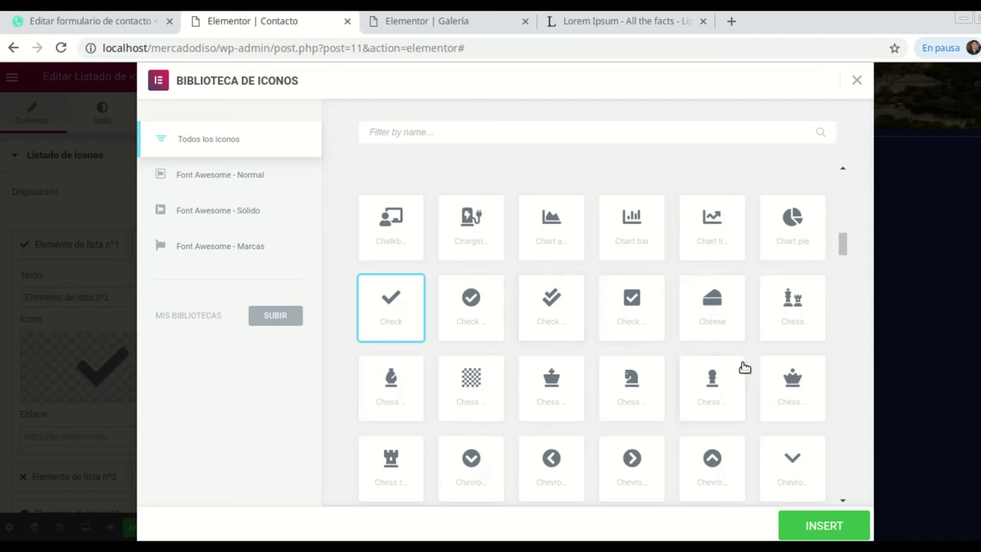
scroll(742, 368, down, 1)
scroll(744, 368, down, 5)
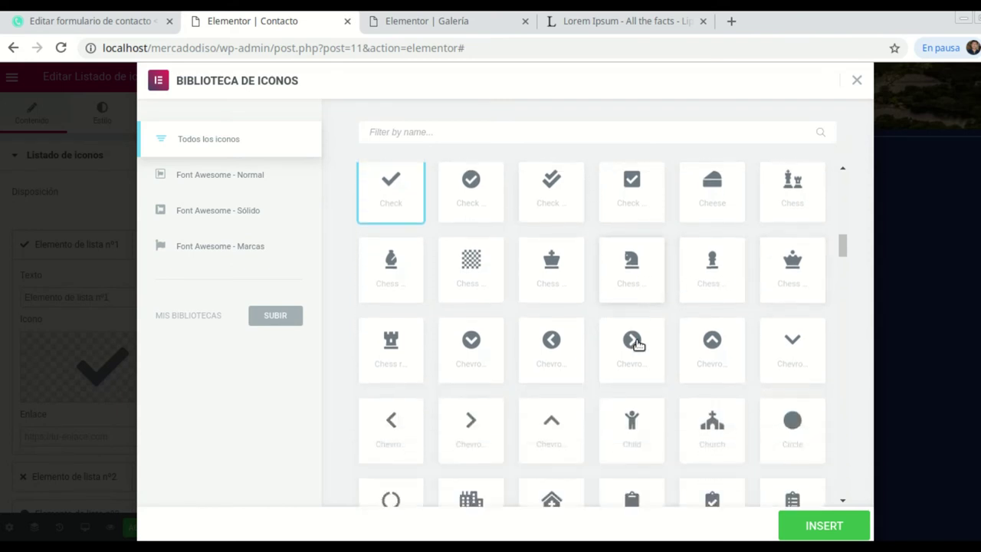
scroll(658, 344, down, 4)
scroll(658, 344, down, 3)
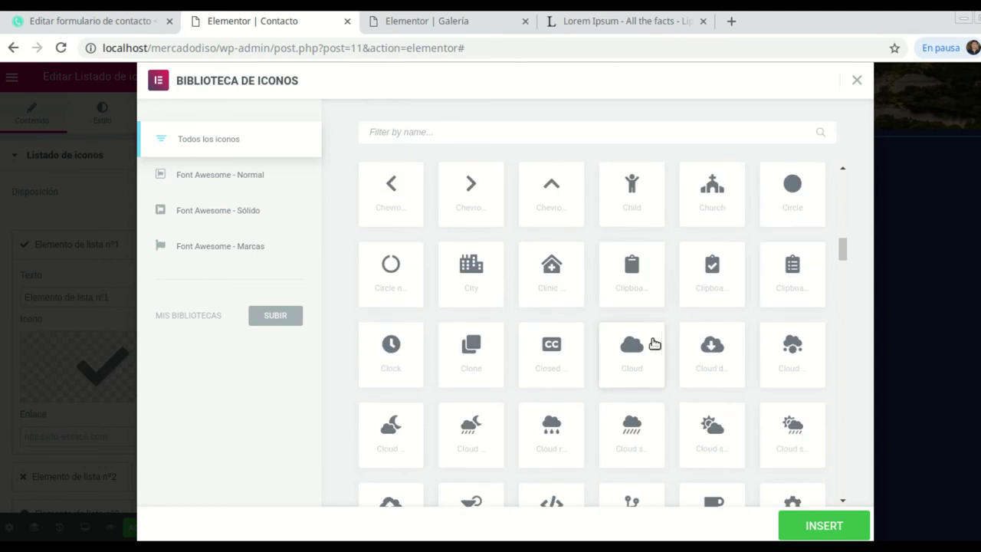
scroll(633, 343, up, 8)
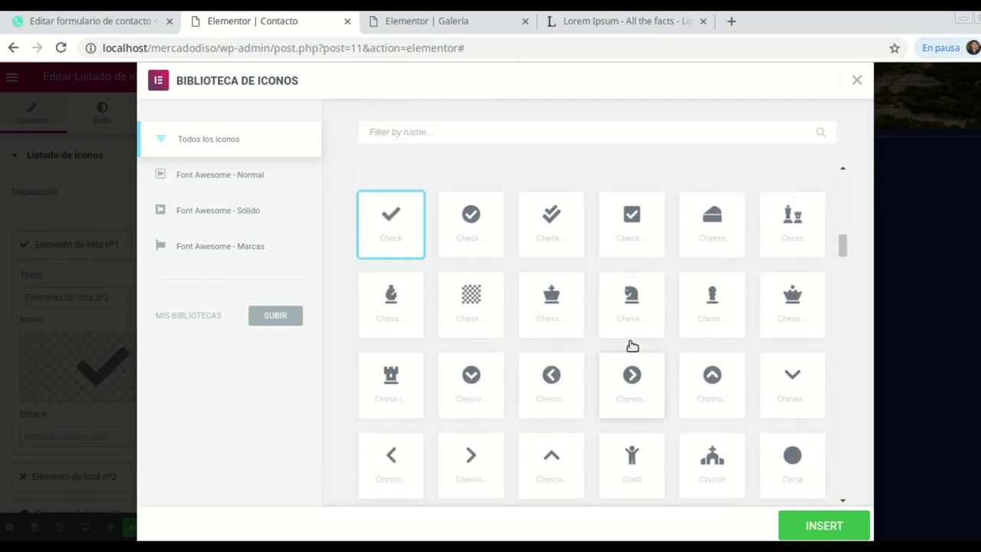
click(475, 229)
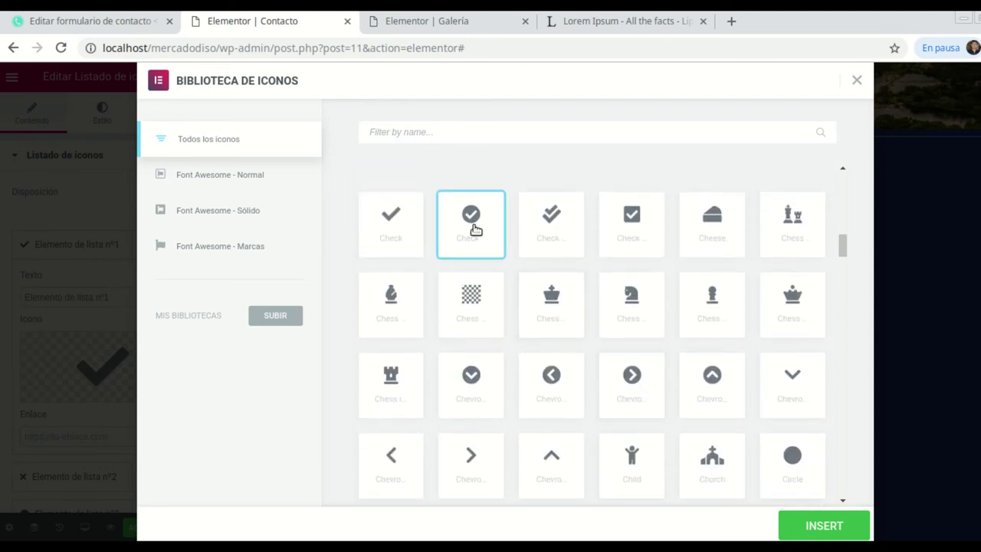
click(831, 526)
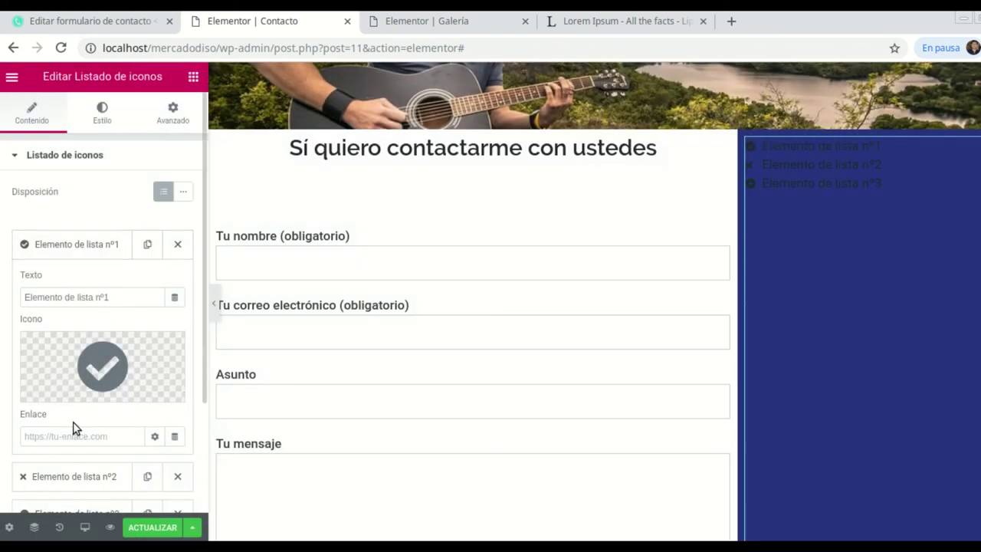
Replace the first item's default text with the business's street address.
scroll(73, 426, down, 1)
drag(110, 258, 46, 255)
key(Home)
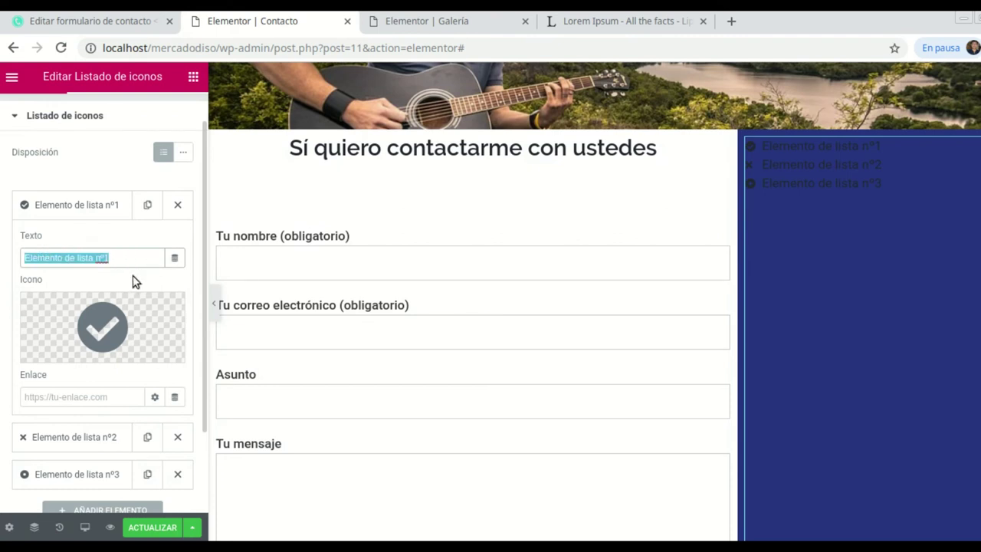
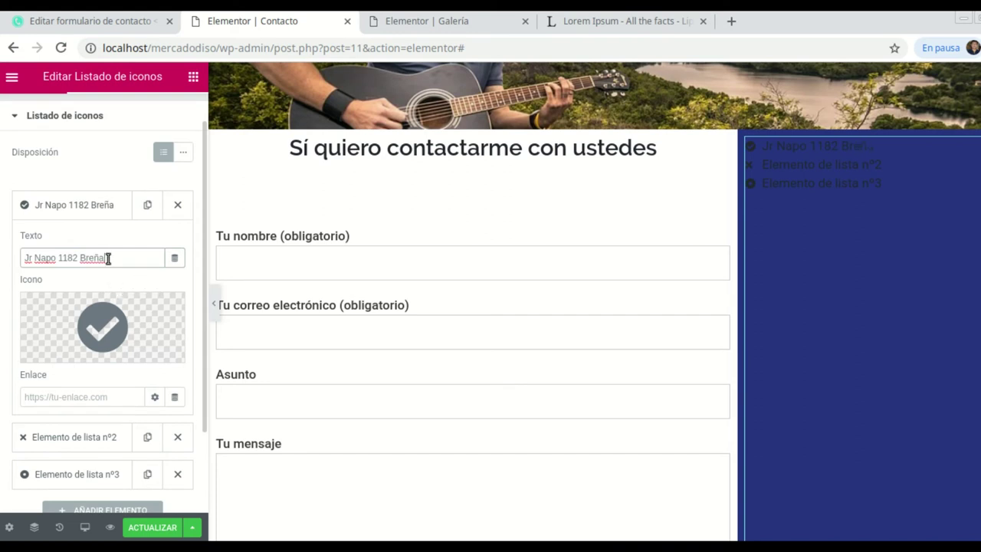
mouse_move(86, 359)
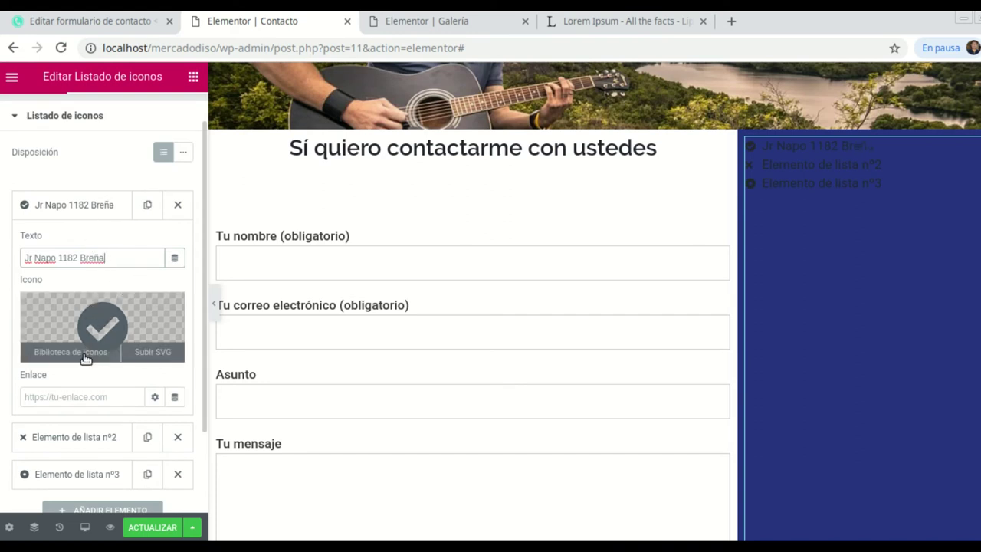
click(44, 400)
scroll(46, 387, down, 1)
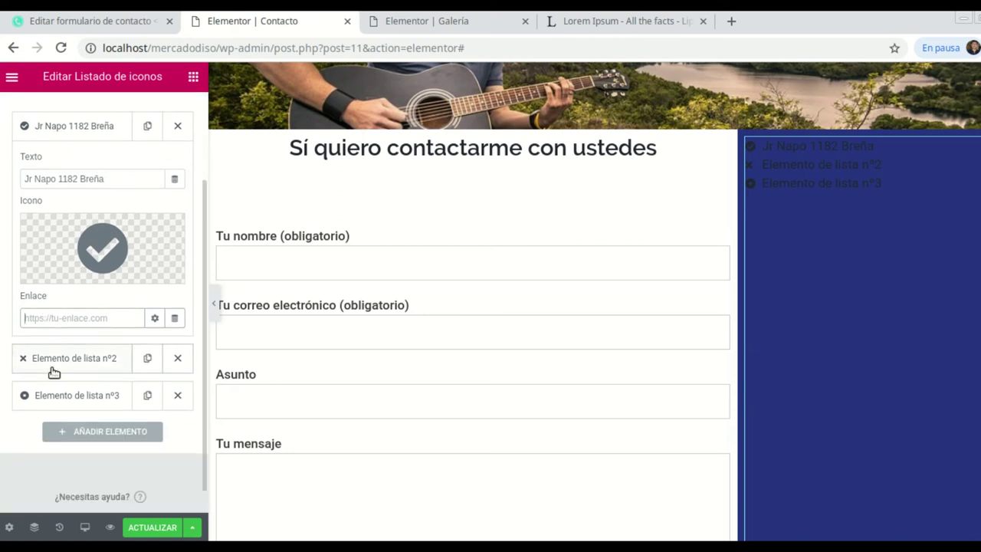
Set the second item's icon to Phone alt, found by searching 'phone'.
click(77, 361)
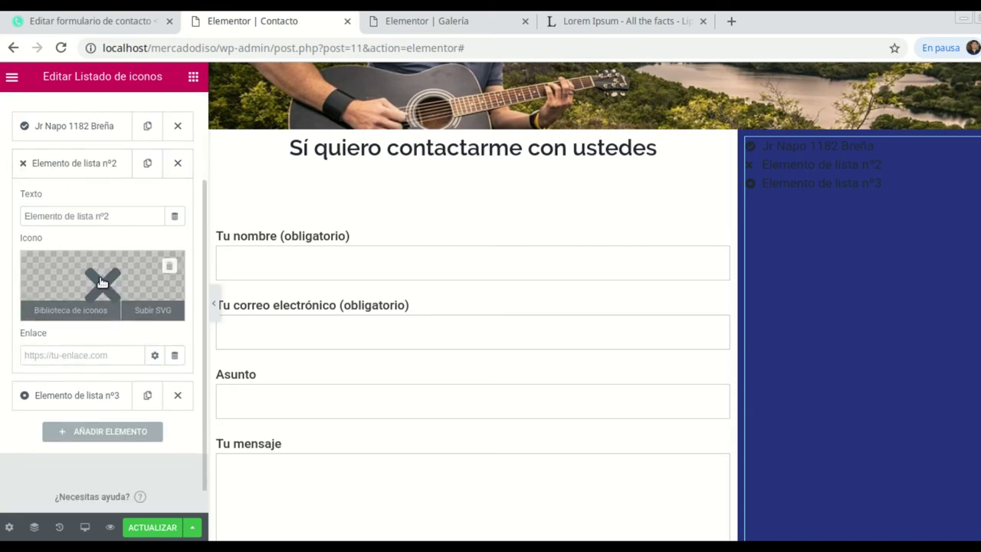
mouse_move(103, 290)
click(104, 286)
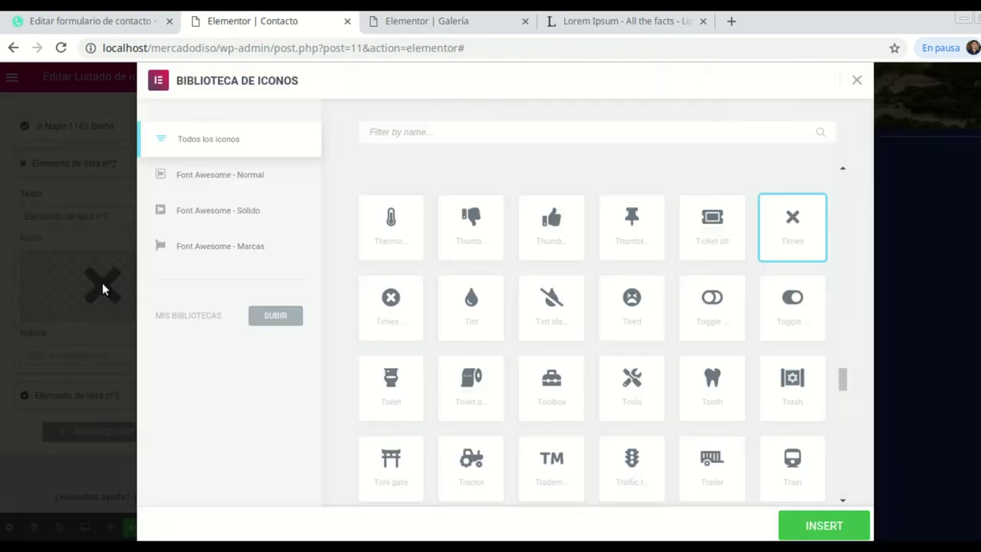
click(447, 132)
text(tele)
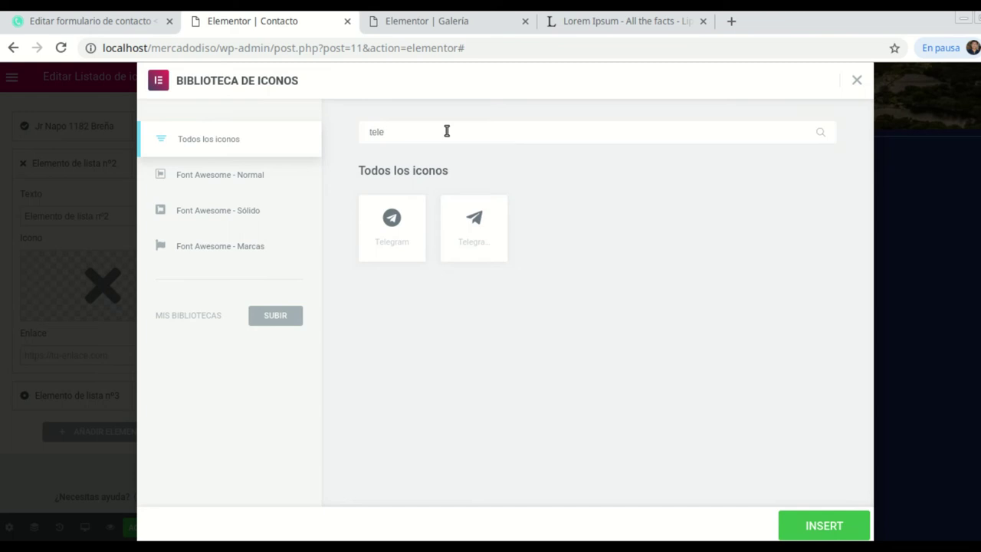
text(fo)
key(BackSpace)
key(BackSpace)
key(BackSpace)
key(BackSpace)
key(BackSpace)
text(p)
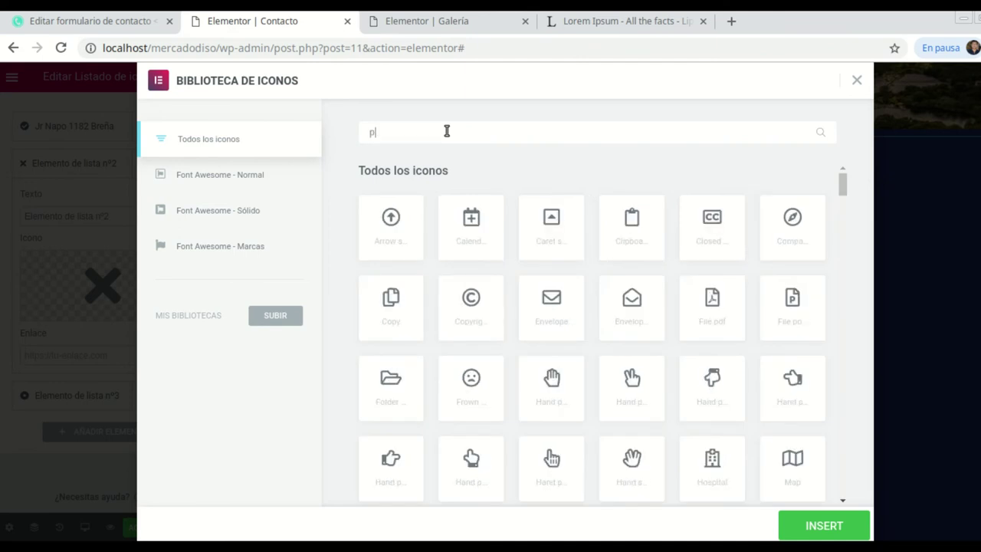
text(hone)
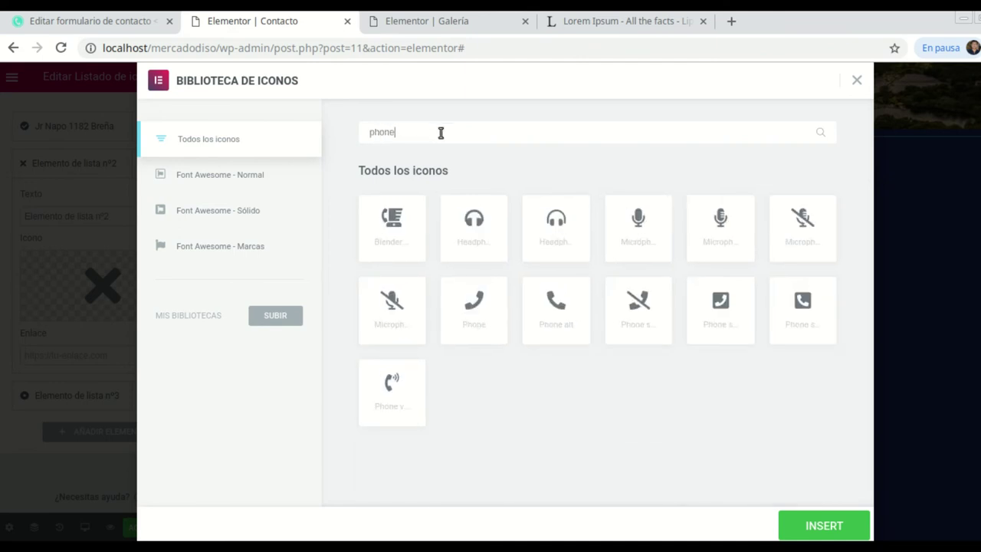
click(549, 309)
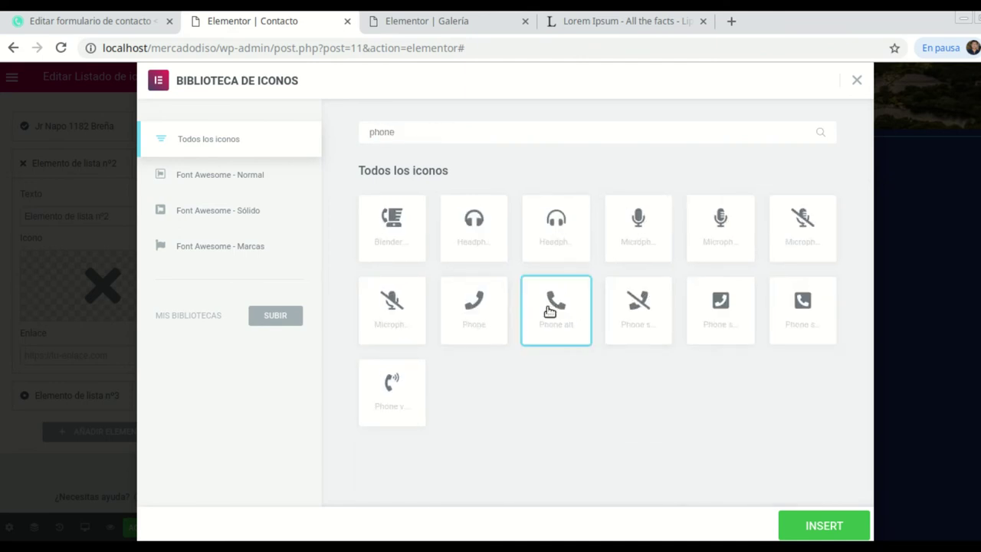
click(828, 525)
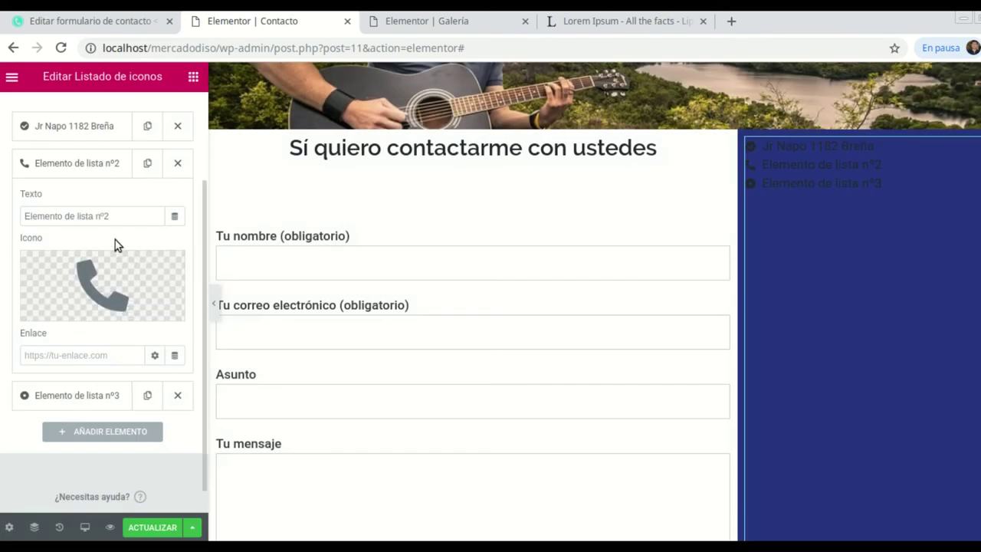
Replace the second item's text with the business phone number.
click(129, 219)
key(BackSpace)
key(BackSpace)
key(BackSpace)
key(BackSpace)
key(BackSpace)
key(BackSpace)
key(BackSpace)
key(BackSpace)
key(BackSpace)
key(BackSpace)
key(BackSpace)
key(BackSpace)
key(BackSpace)
key(BackSpace)
key(BackSpace)
key(BackSpace)
key(BackSpace)
key(BackSpace)
key(BackSpace)
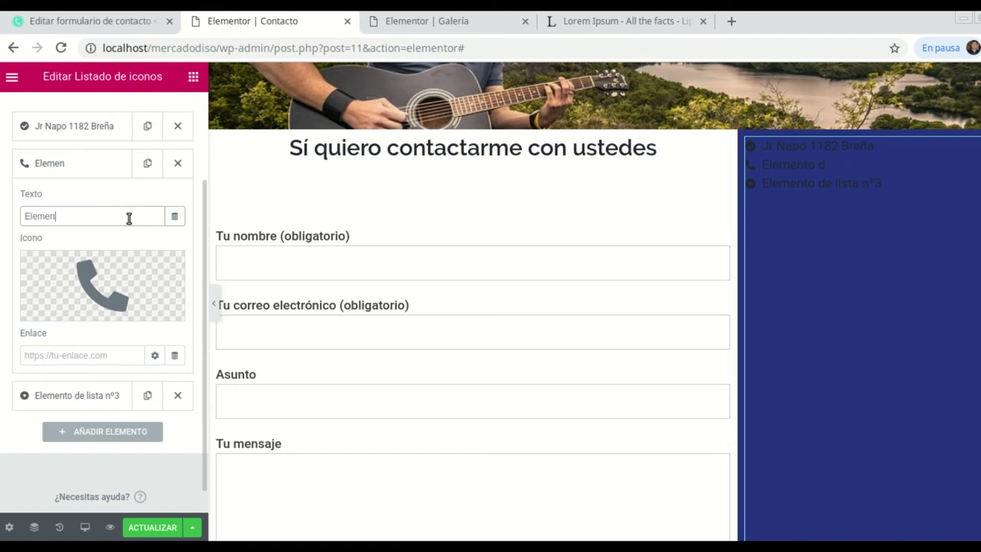
text(3302343)
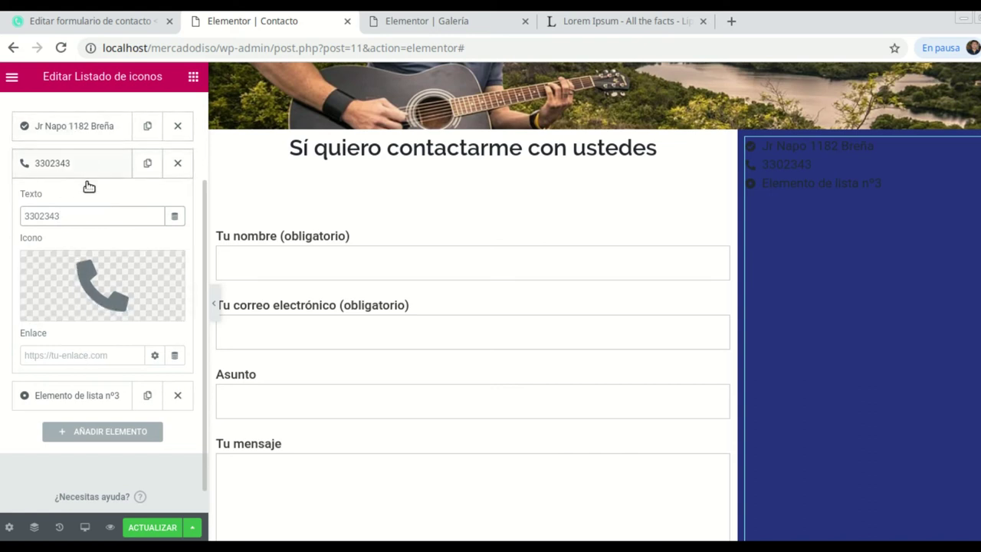
Set the third item's icon to WhatsApp, found by searching 'wha'.
click(72, 395)
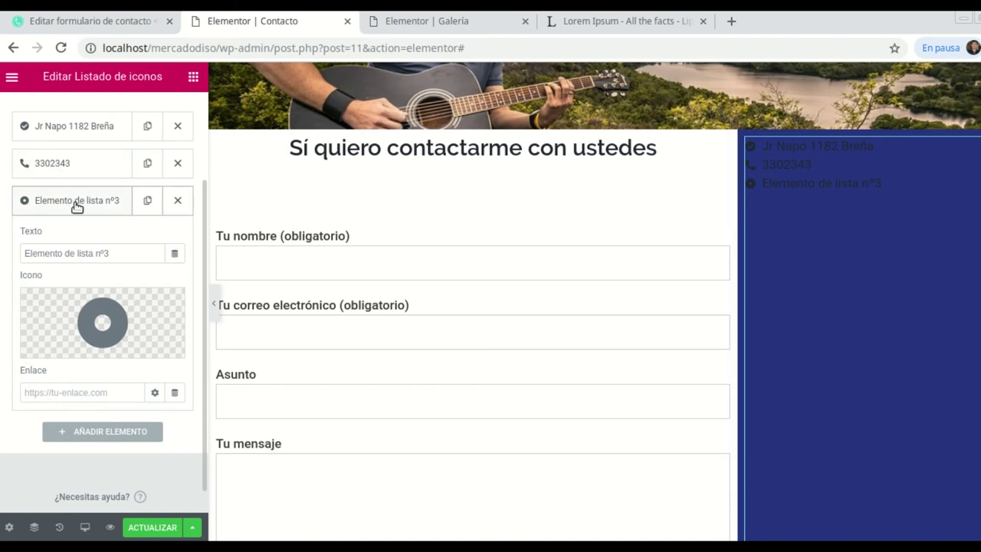
click(87, 329)
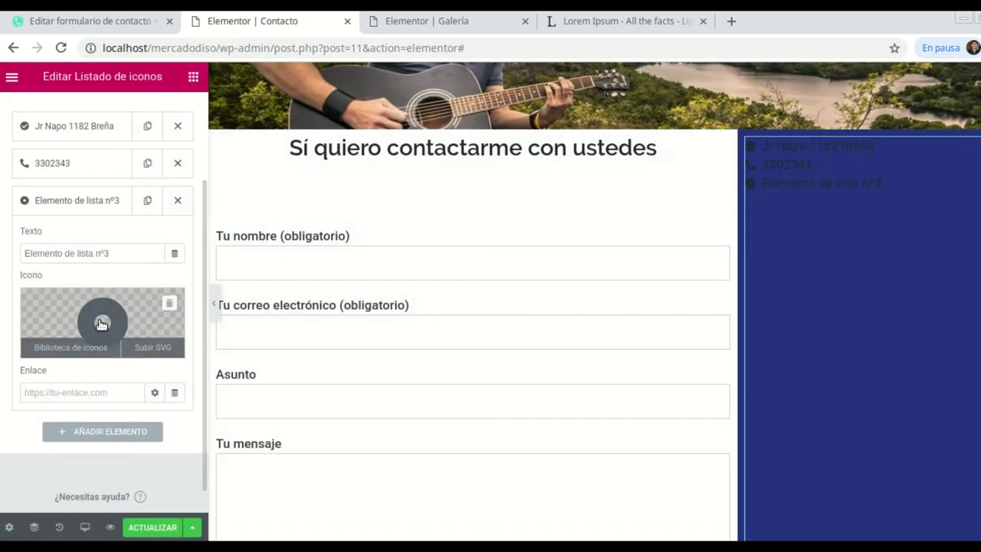
click(101, 323)
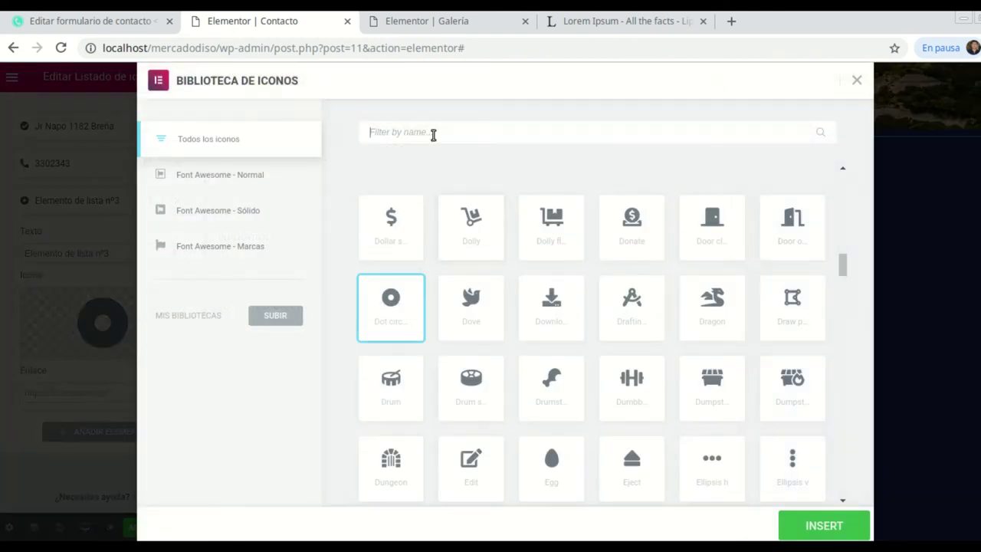
click(433, 134)
text(wha)
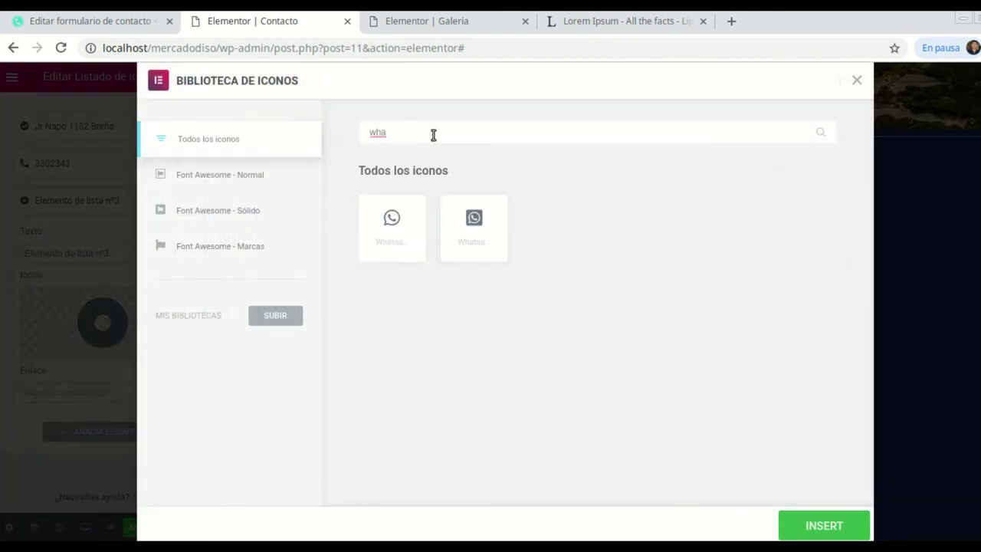
click(384, 226)
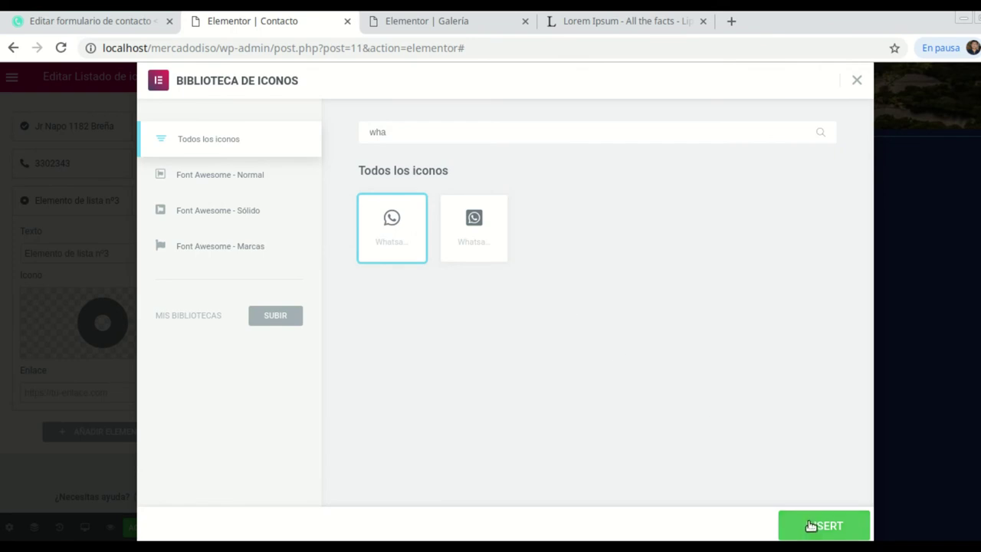
click(824, 526)
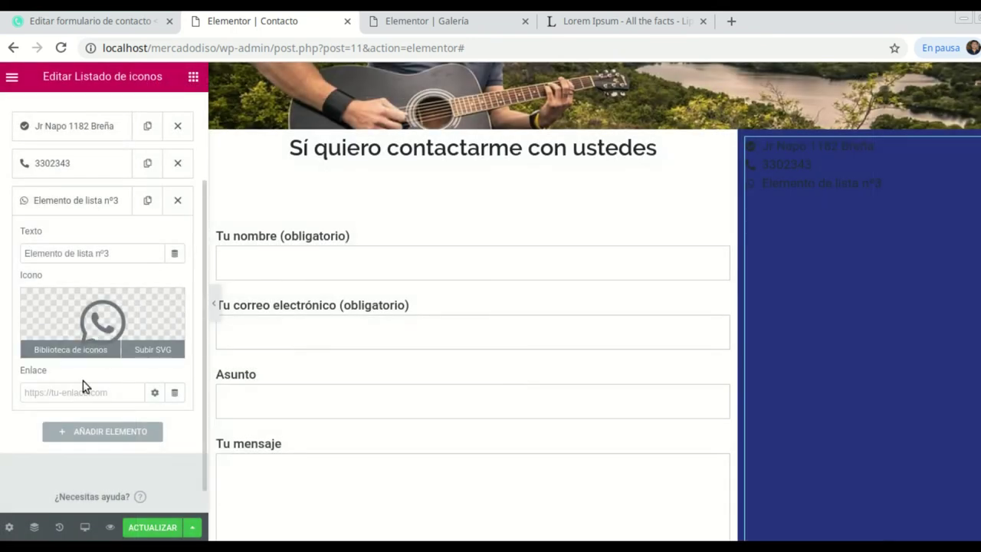
Replace the third item's placeholder text with the business's WhatsApp number.
click(115, 257)
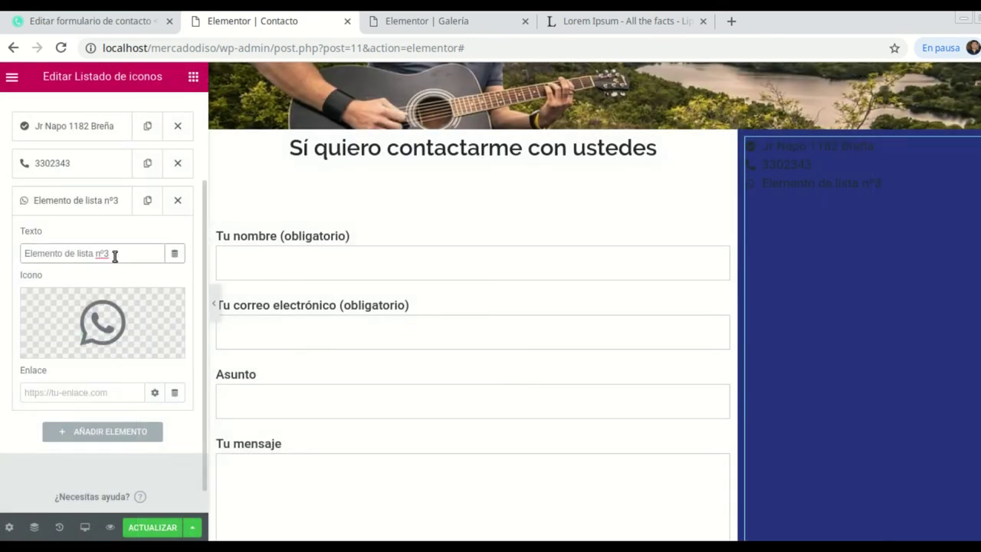
key(BackSpace)
key(BackSpace)
key(BackSpace)
key(BackSpace)
key(BackSpace)
key(BackSpace)
key(BackSpace)
key(BackSpace)
key(BackSpace)
key(BackSpace)
key(BackSpace)
key(BackSpace)
key(BackSpace)
key(BackSpace)
key(BackSpace)
key(BackSpace)
key(BackSpace)
key(BackSpace)
key(BackSpace)
key(BackSpace)
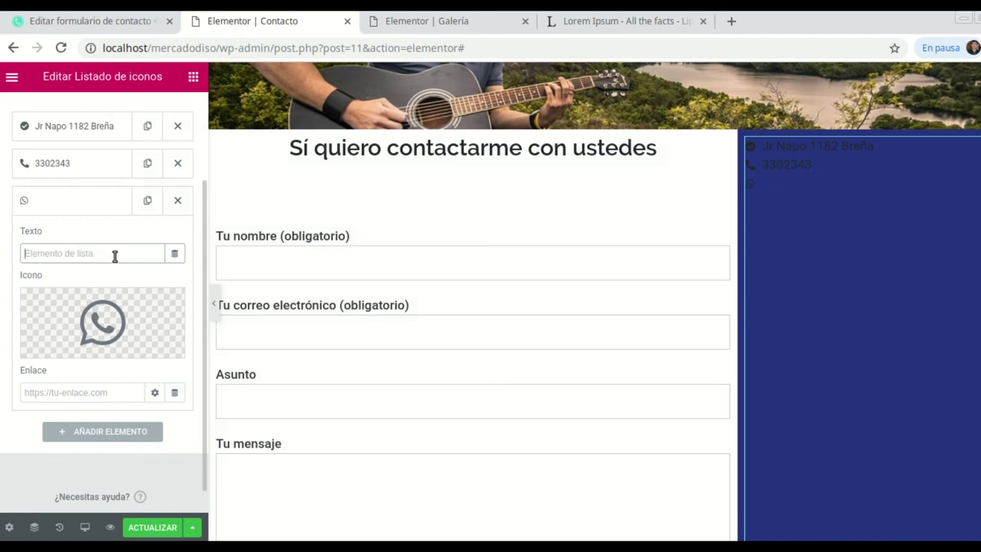
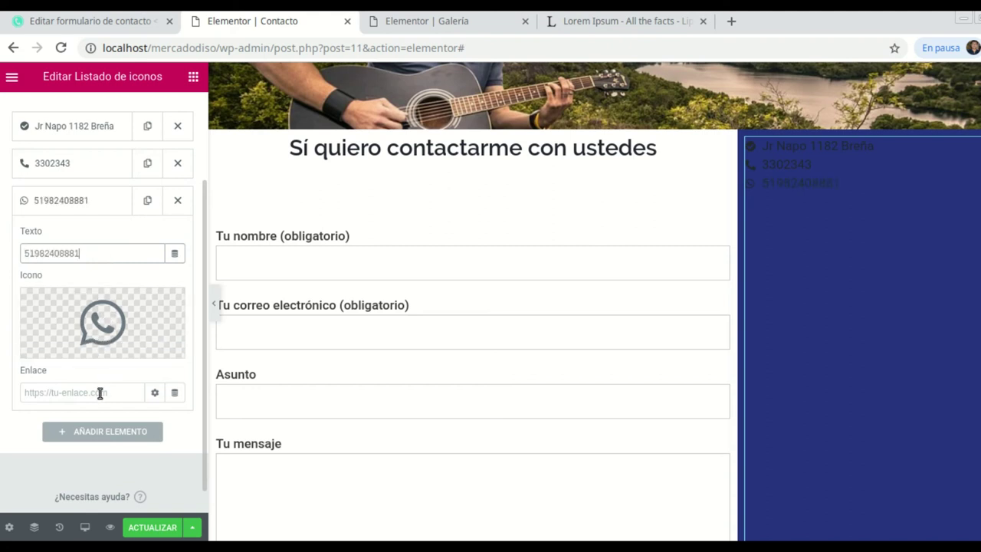
scroll(68, 222, down, 1)
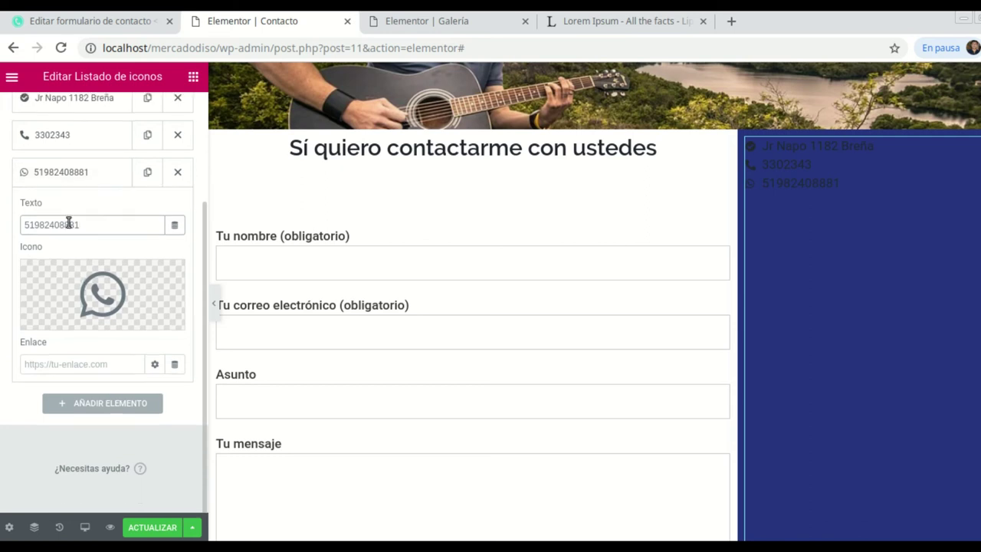
mouse_move(82, 313)
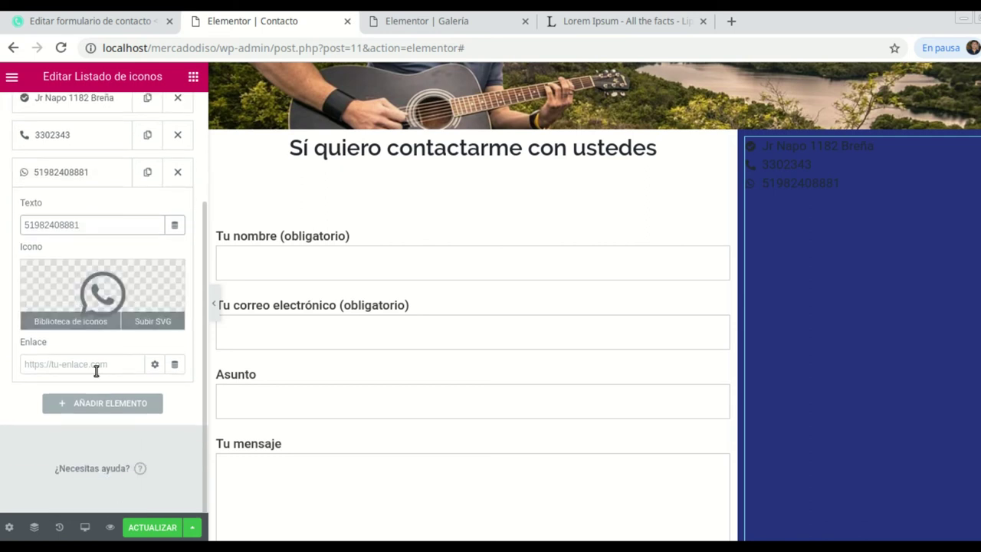
scroll(73, 199, up, 1)
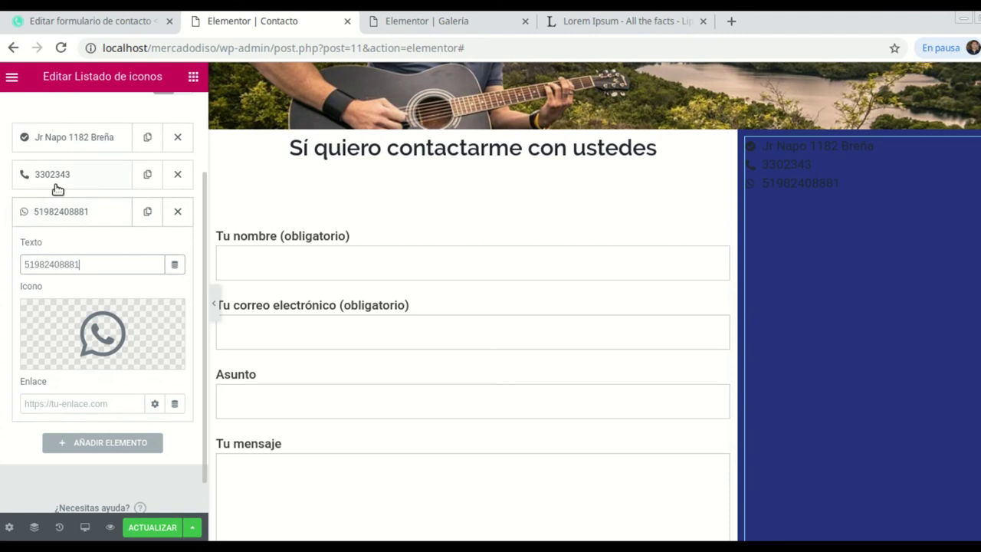
scroll(139, 359, down, 1)
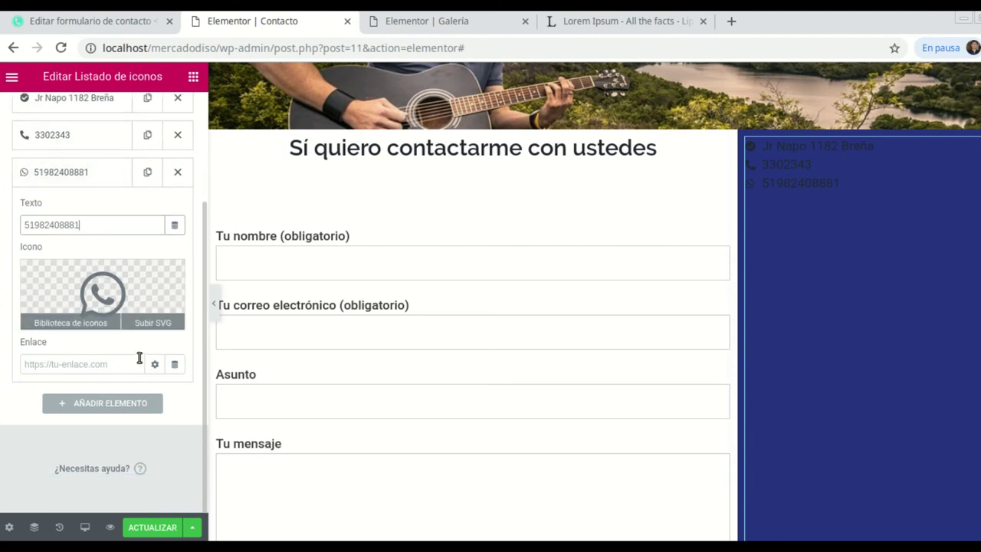
Add a fourth list item with the Envelope icon, found by searching 'enve'.
click(95, 404)
click(92, 340)
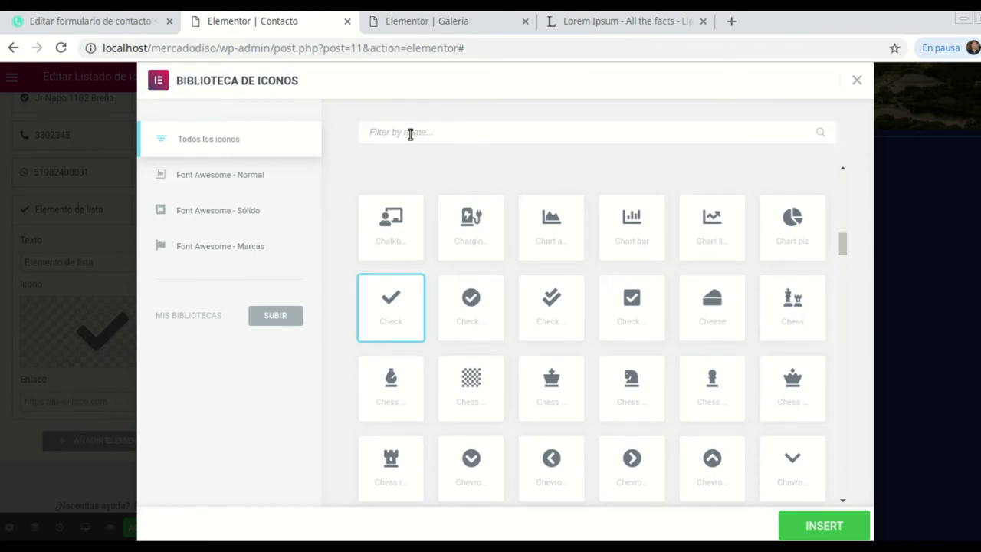
text(en)
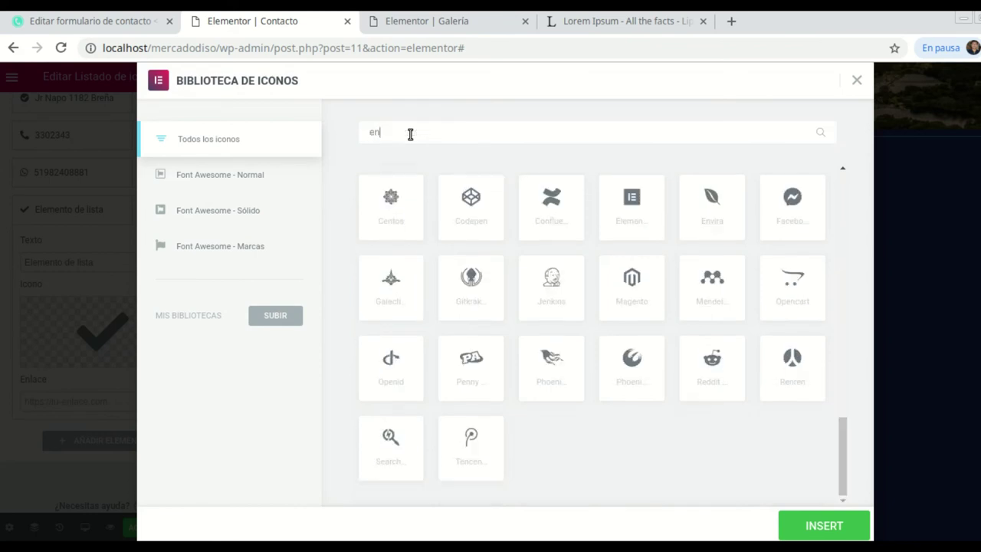
text(ve)
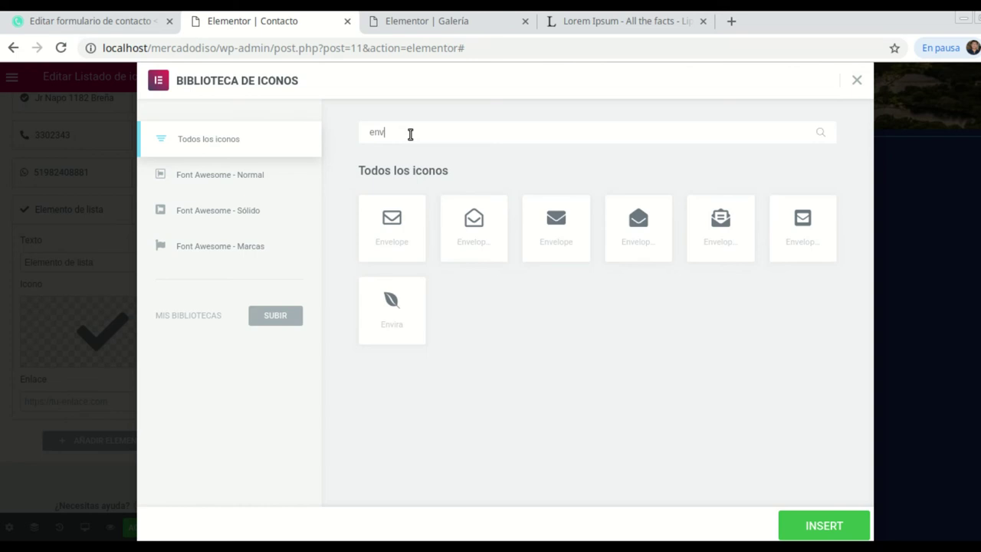
click(401, 226)
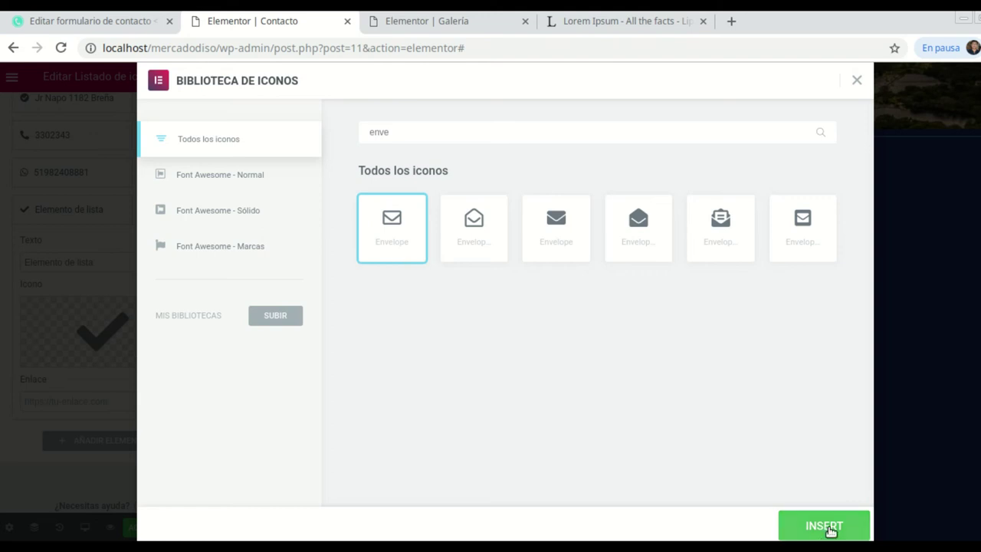
click(831, 527)
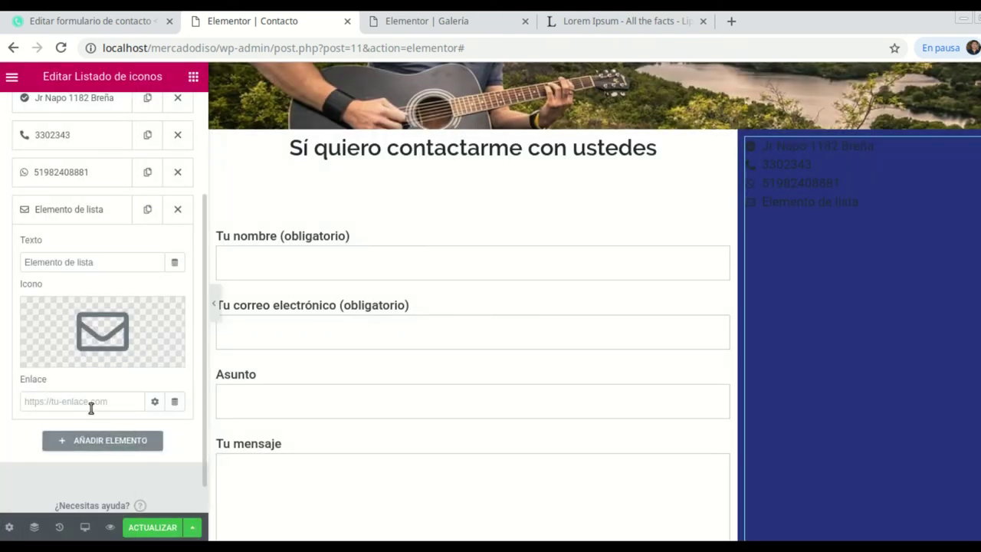
Replace the fourth item's placeholder text with the contact e-mail address.
double_click(103, 262)
key(BackSpace)
key(BackSpace)
key(BackSpace)
key(BackSpace)
key(BackSpace)
key(BackSpace)
key(BackSpace)
key(BackSpace)
key(BackSpace)
key(BackSpace)
key(BackSpace)
key(BackSpace)
key(BackSpace)
text(a)
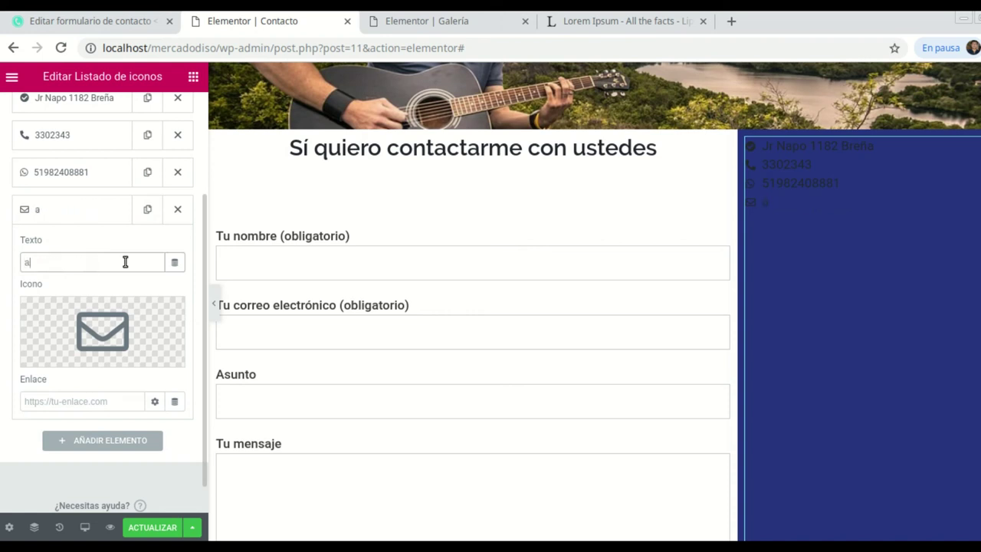
text(dmin@midominio.com)
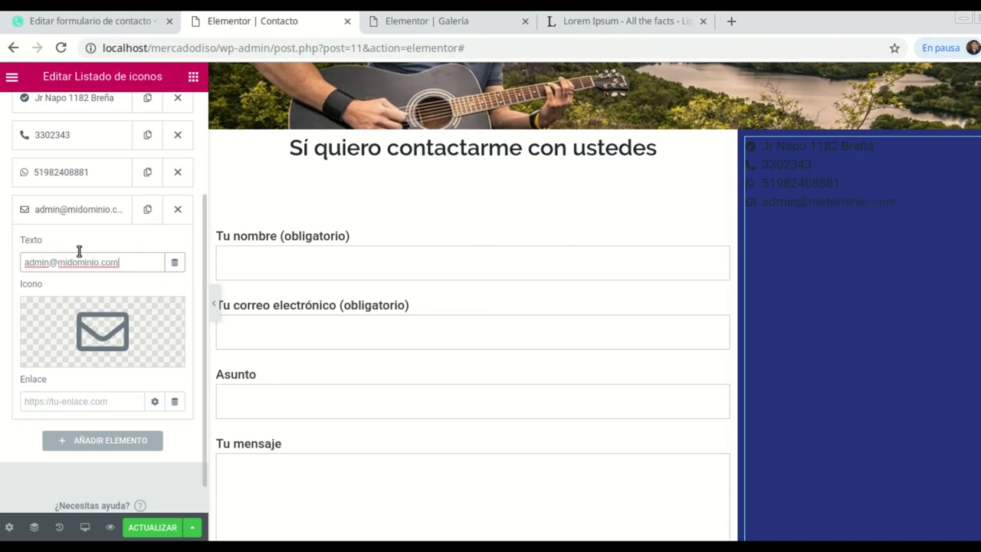
scroll(79, 250, up, 1)
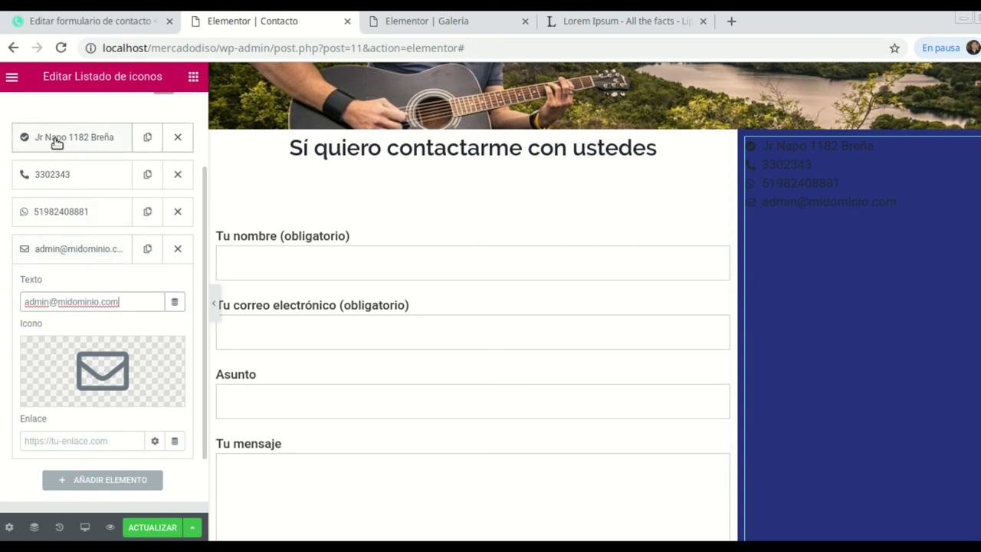
Swap the address entry's circled check for the Home icon, then compare with the live page.
click(56, 143)
click(102, 253)
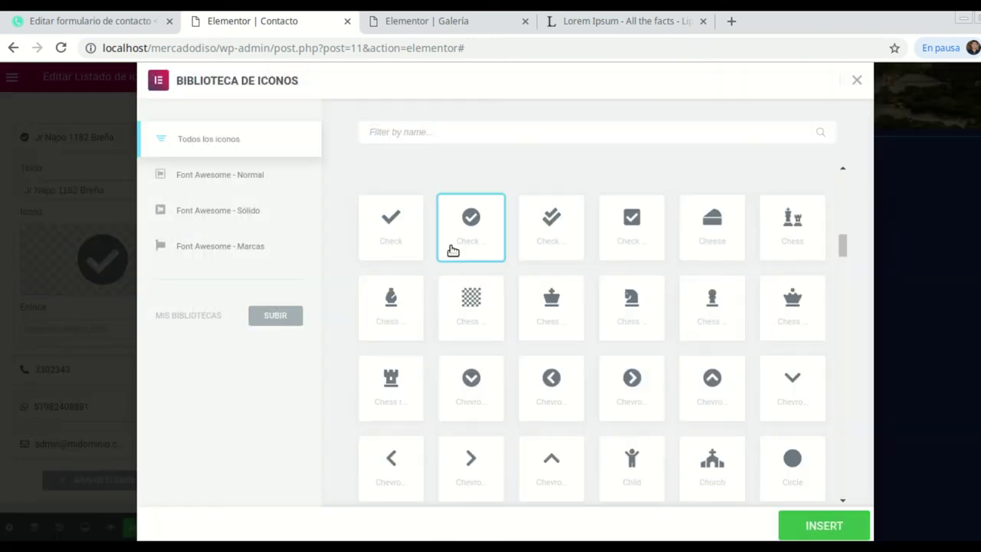
text(home)
click(407, 205)
click(822, 525)
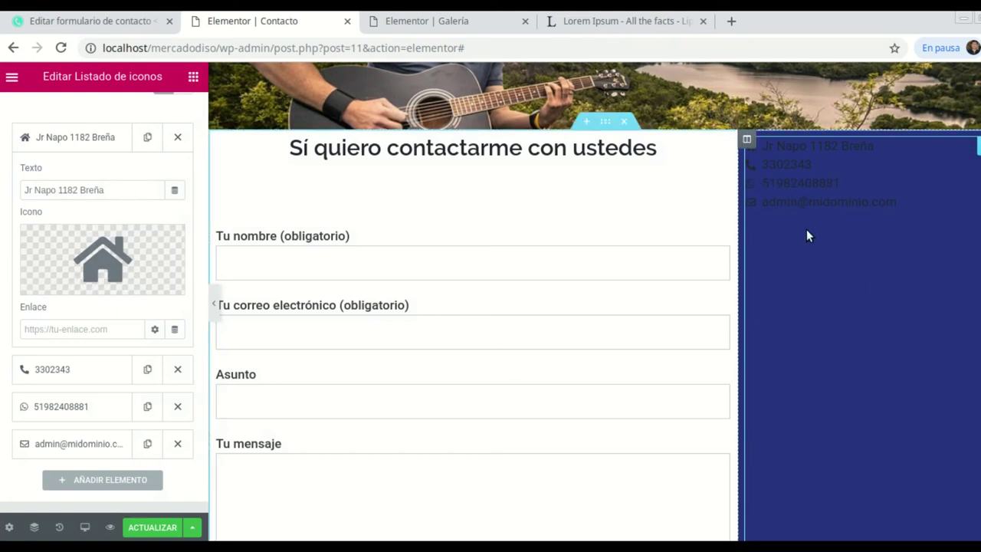
key(alt+Tab)
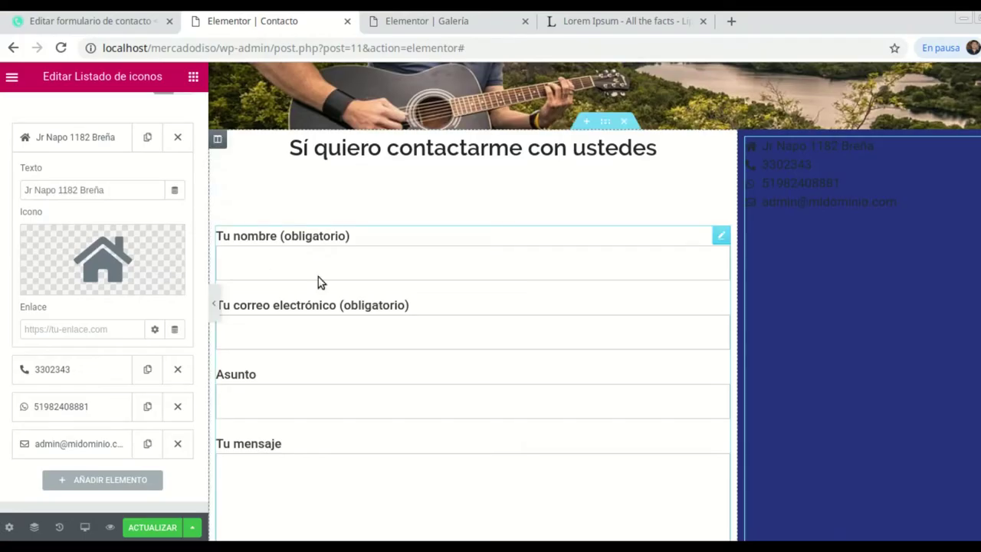
scroll(115, 116, up, 4)
Widen the list's Espacio intermedio and make the list icons white (#FFFFFF).
click(113, 119)
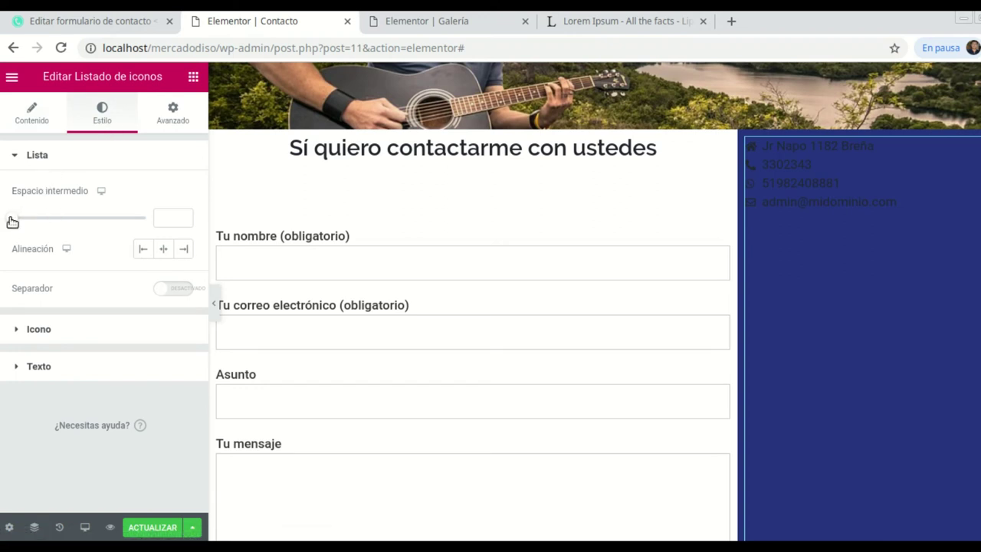
drag(17, 222, 49, 218)
click(46, 341)
click(165, 231)
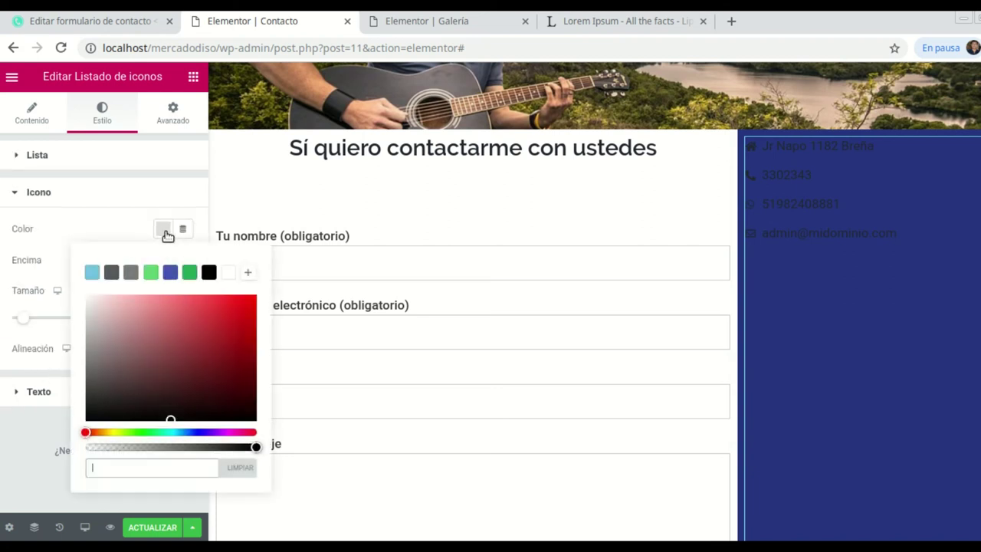
click(227, 272)
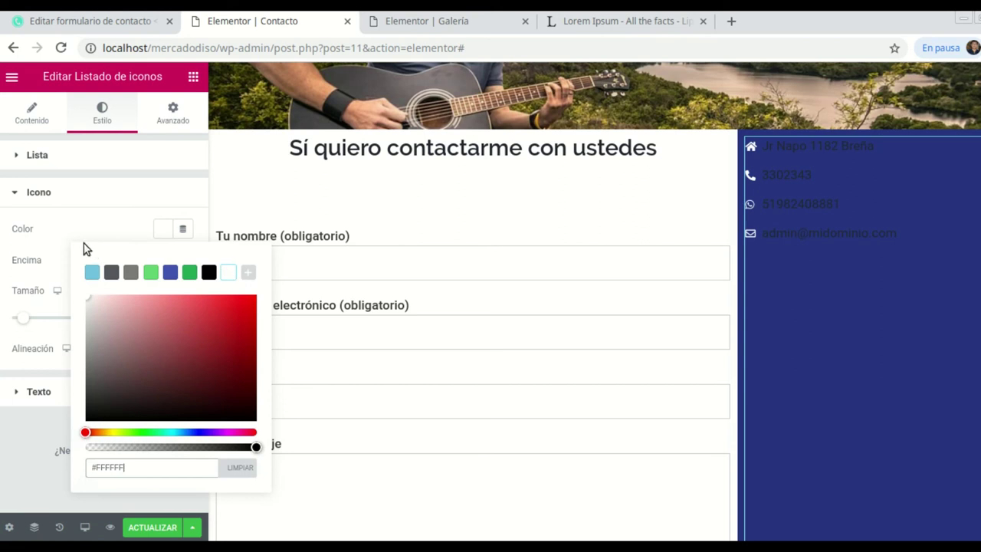
click(61, 192)
Make the list text white (#FFFFFF) and raise the item spacing to 23.
click(48, 235)
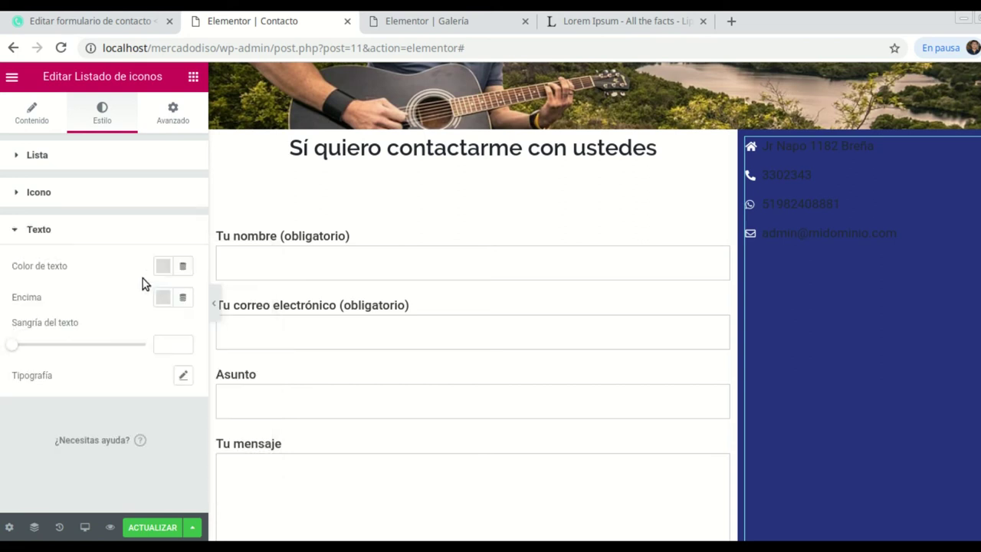
click(163, 268)
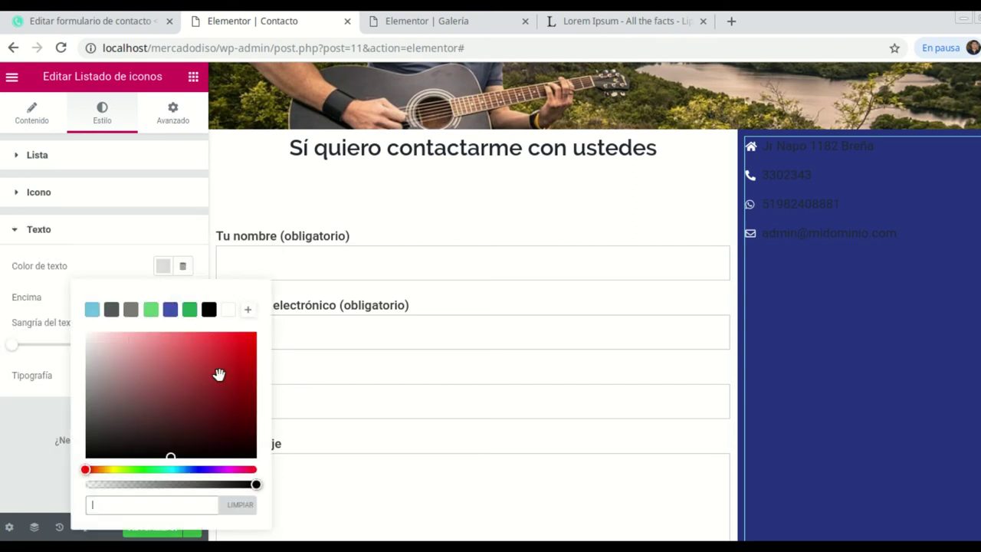
click(227, 309)
click(73, 230)
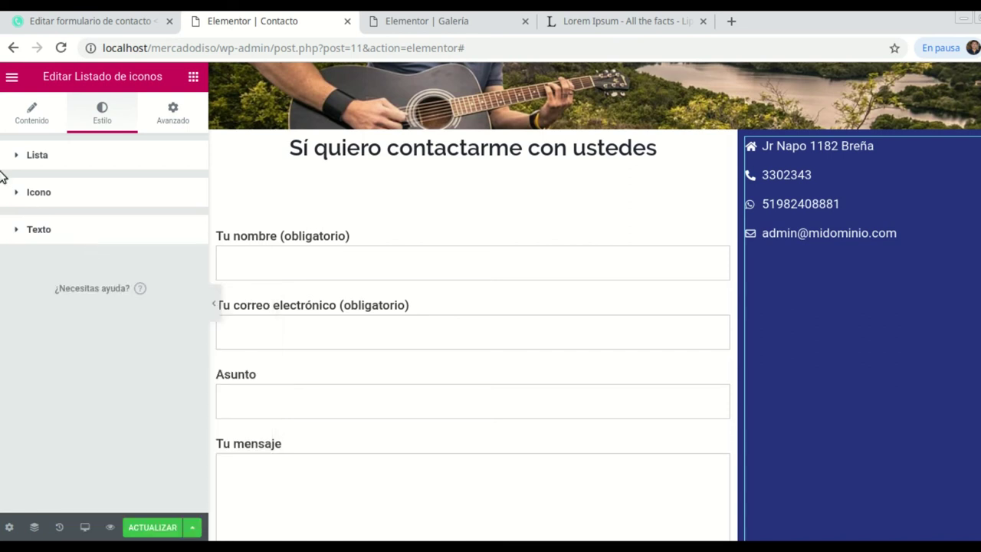
click(48, 158)
drag(54, 219, 78, 219)
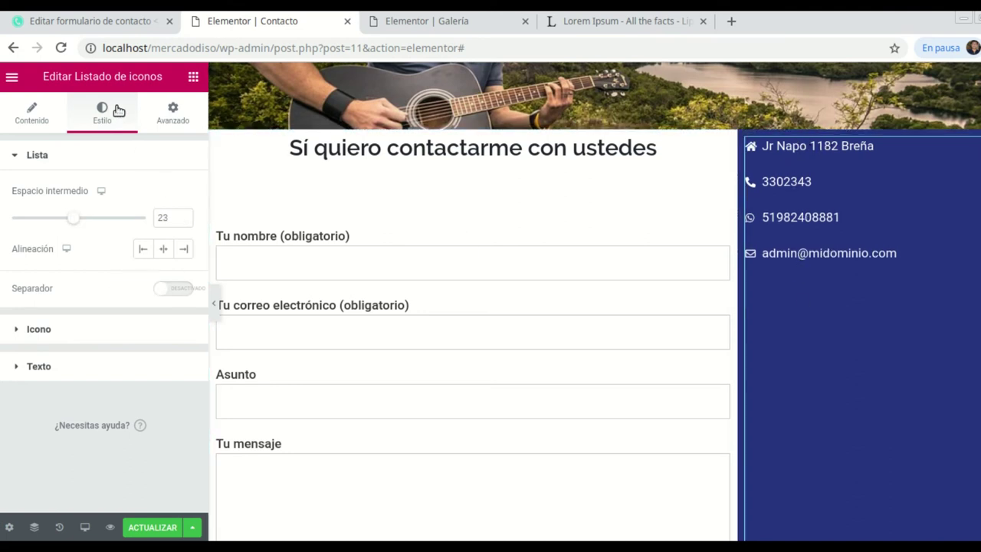
Add a Spacer at the top of the blue column, set it to 161 px, and compare with the live site.
click(192, 78)
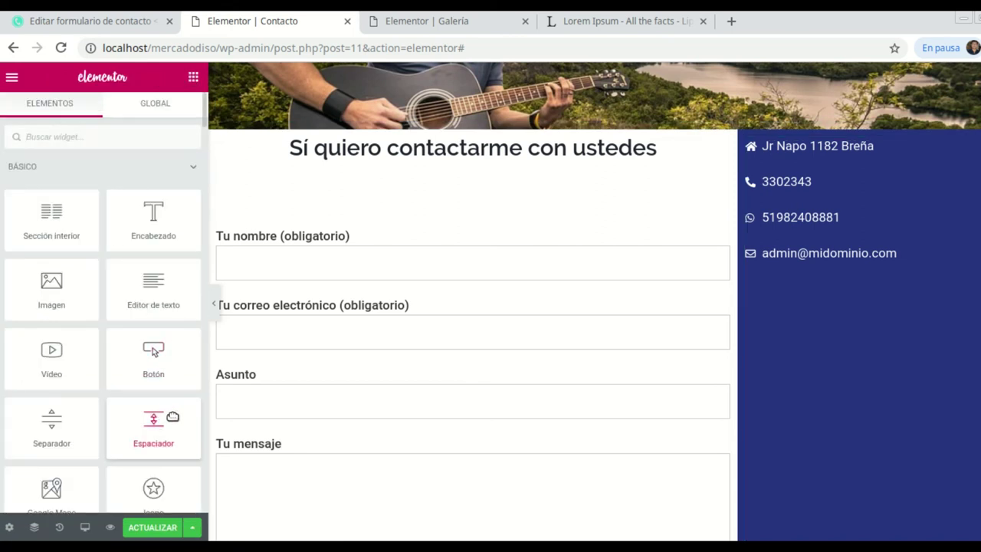
drag(156, 422, 776, 147)
drag(11, 219, 53, 222)
scroll(903, 360, down, 1)
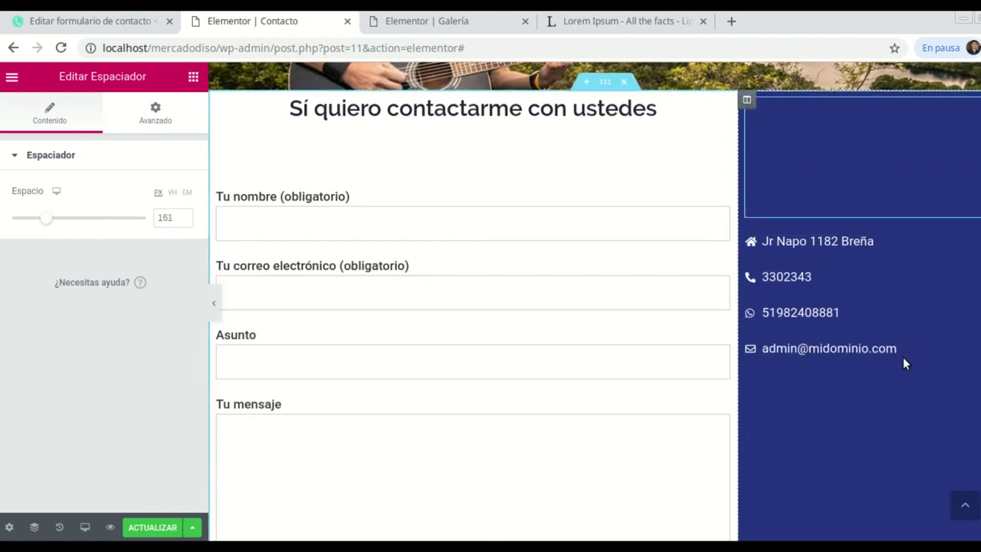
scroll(894, 411, up, 1)
scroll(872, 407, down, 1)
scroll(766, 383, up, 2)
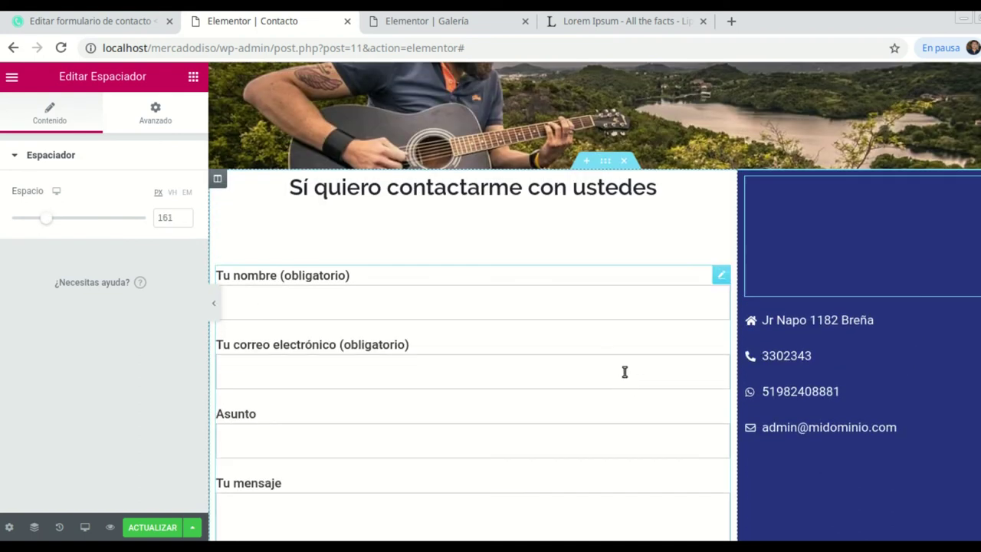
scroll(558, 440, down, 1)
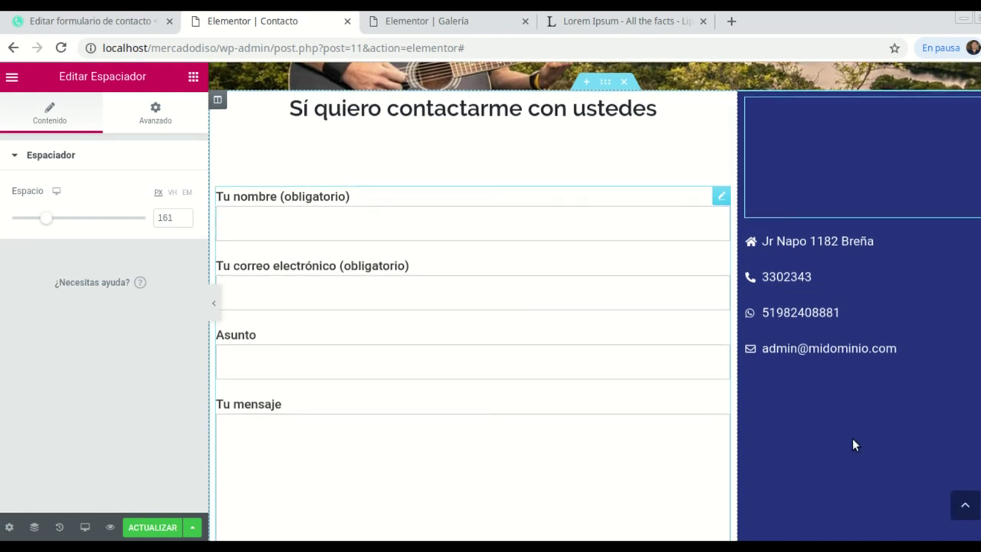
key(alt+Tab)
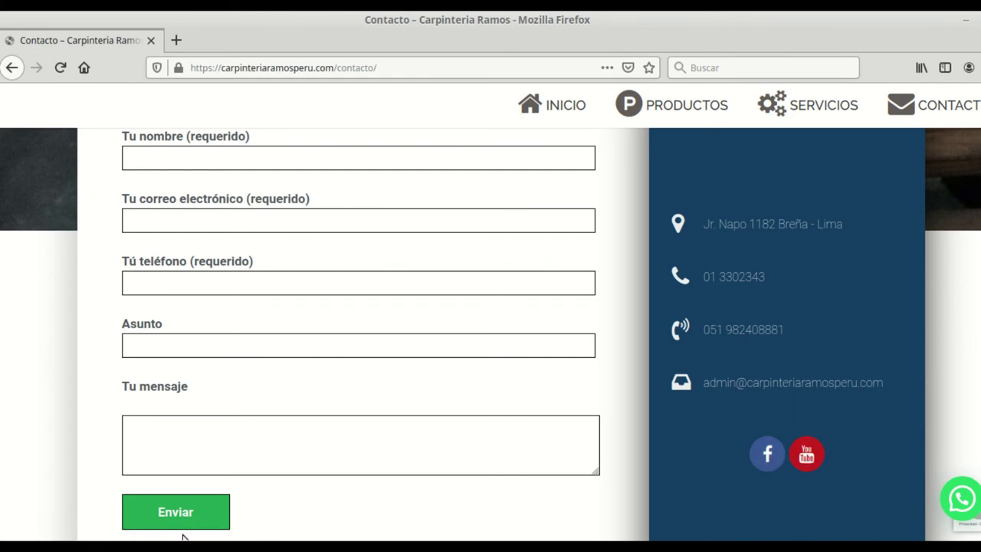
key(alt+Tab)
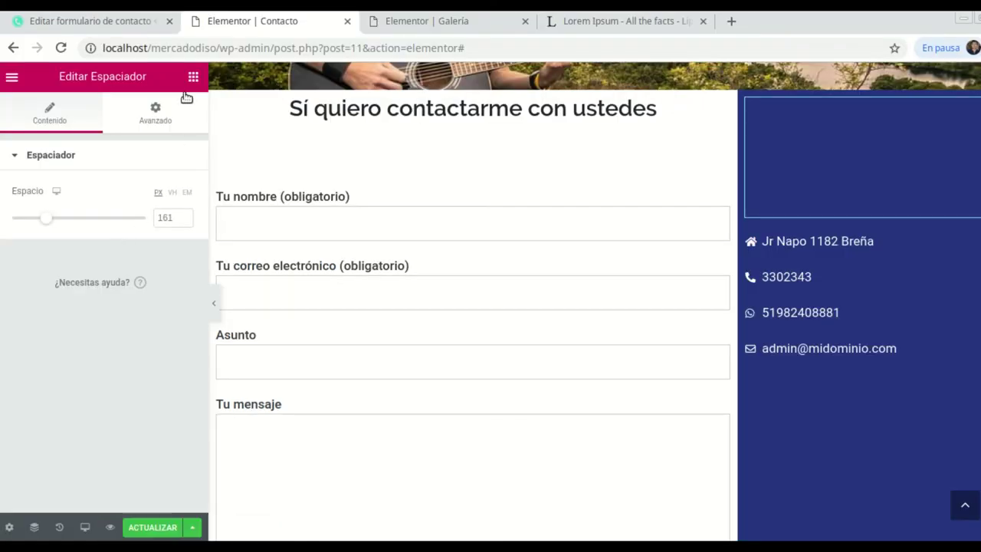
Drag the Iconos sociales widget into the blue column just below the email address.
click(193, 79)
scroll(142, 222, down, 3)
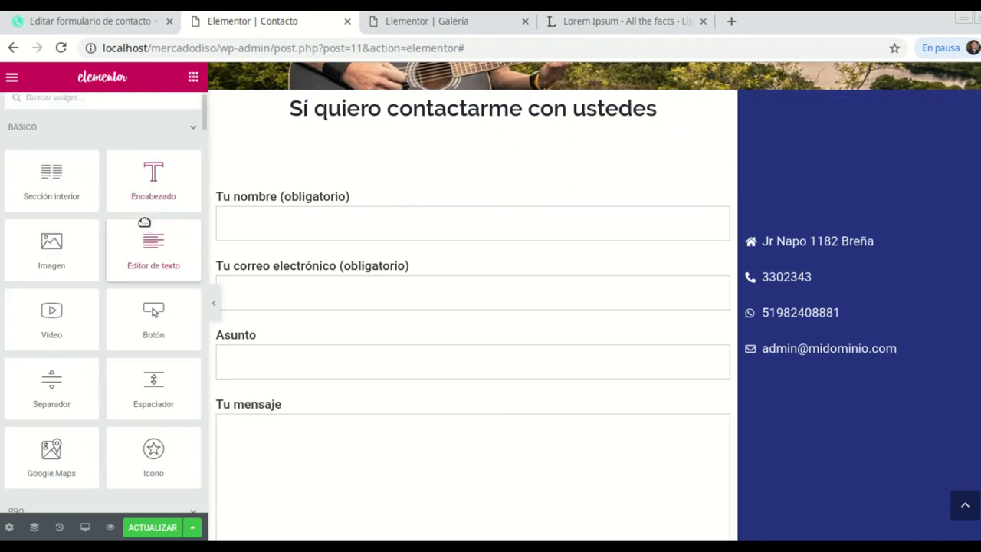
scroll(76, 352, down, 3)
scroll(94, 293, down, 3)
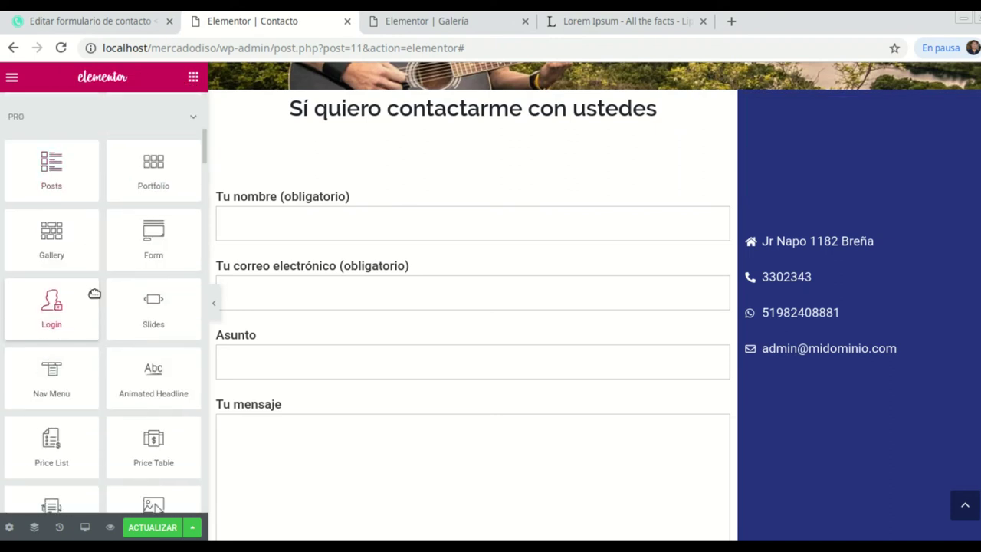
scroll(94, 298, down, 2)
scroll(96, 293, down, 5)
scroll(96, 293, down, 5)
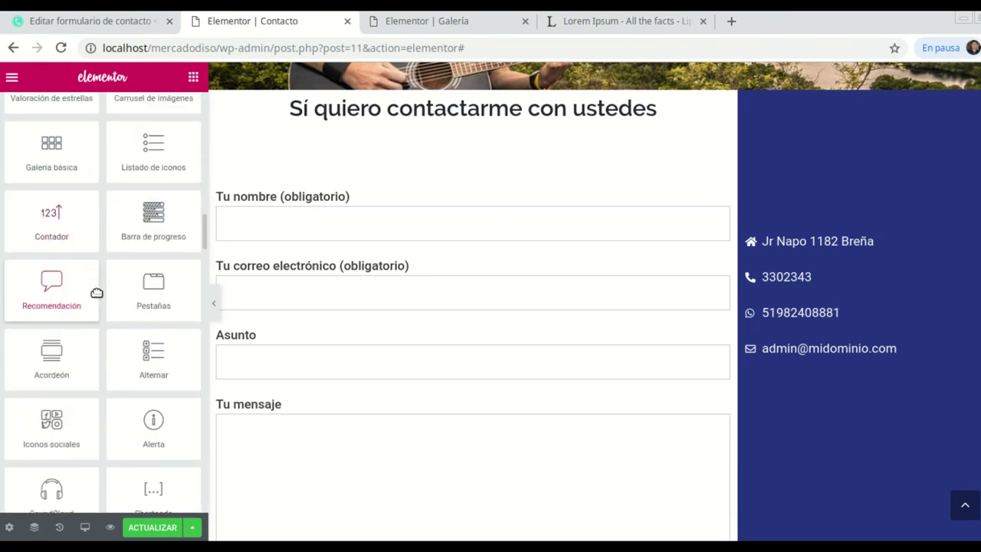
scroll(96, 293, down, 1)
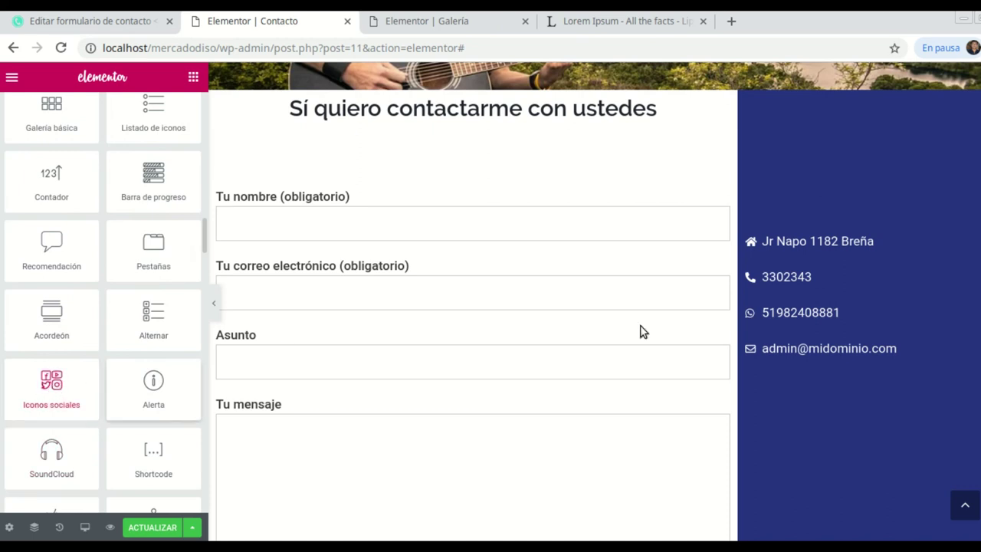
drag(55, 384, 879, 450)
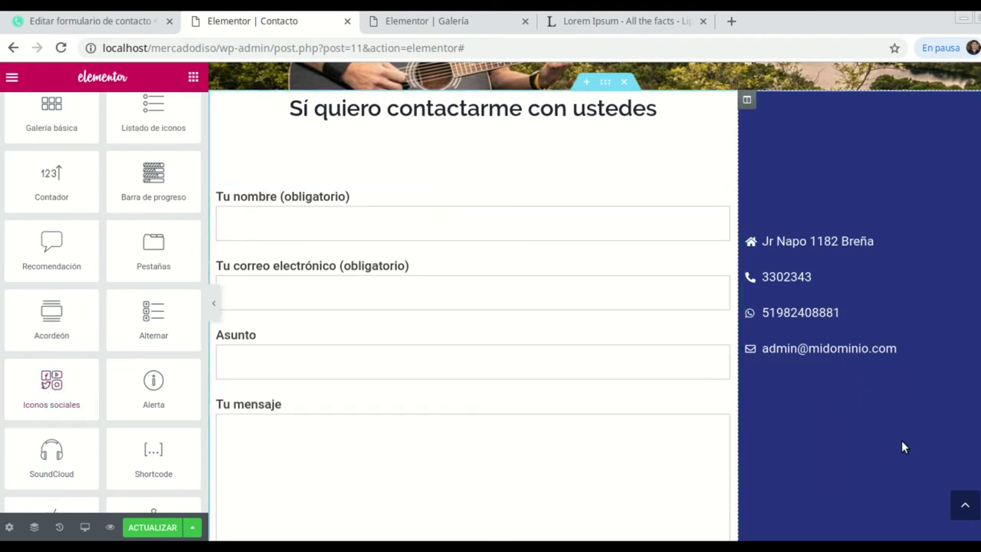
drag(74, 379, 871, 311)
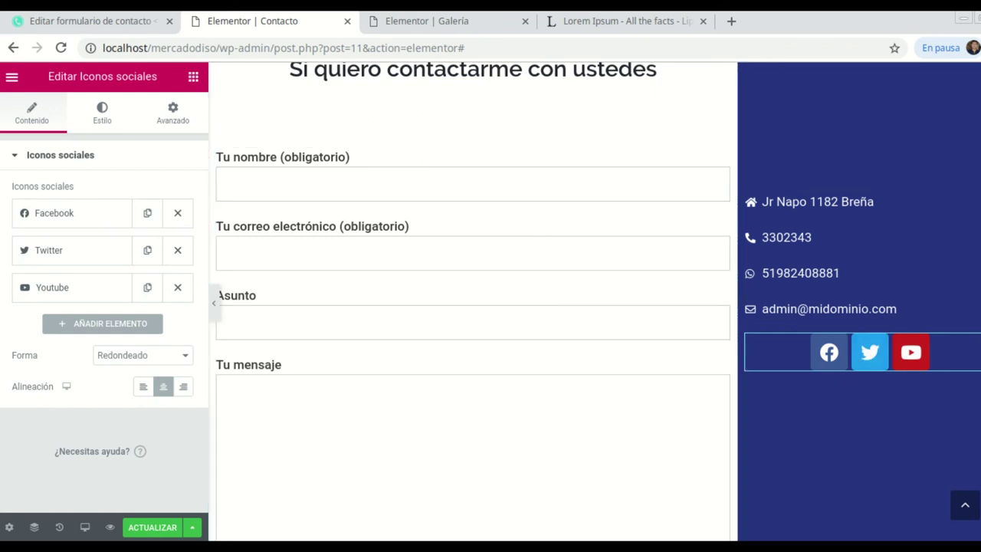
Check the Facebook and Youtube link fields, then delete the Twitter item from the social icons.
click(68, 214)
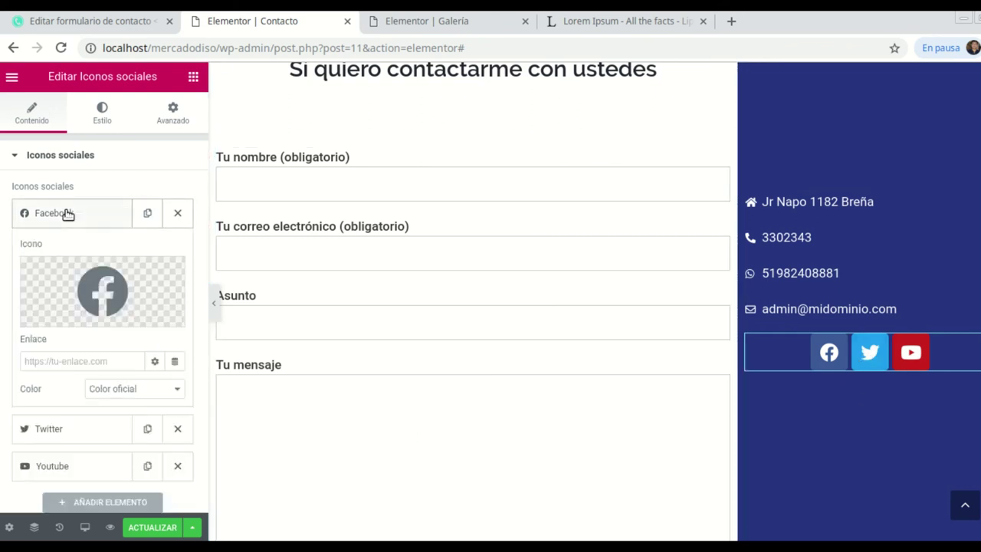
click(36, 364)
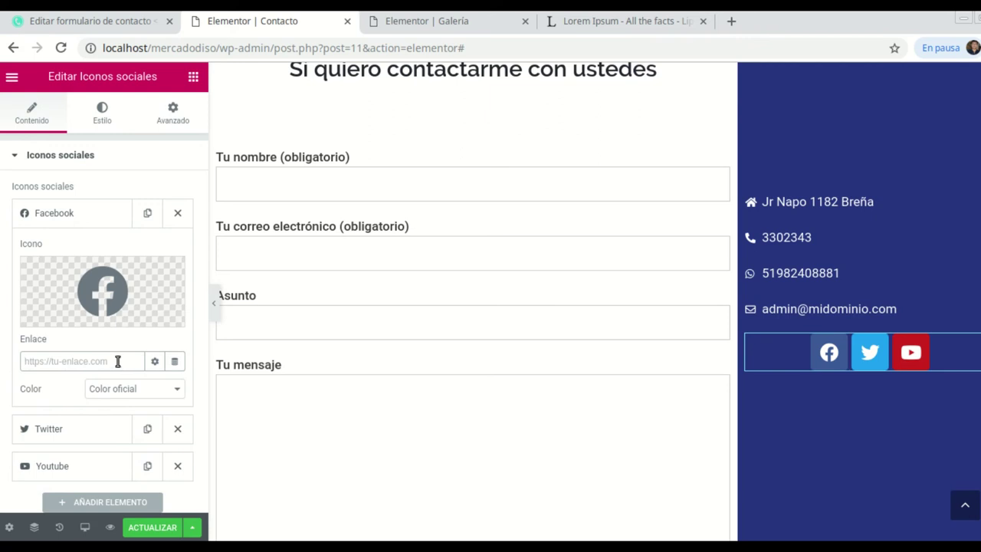
scroll(58, 407, down, 1)
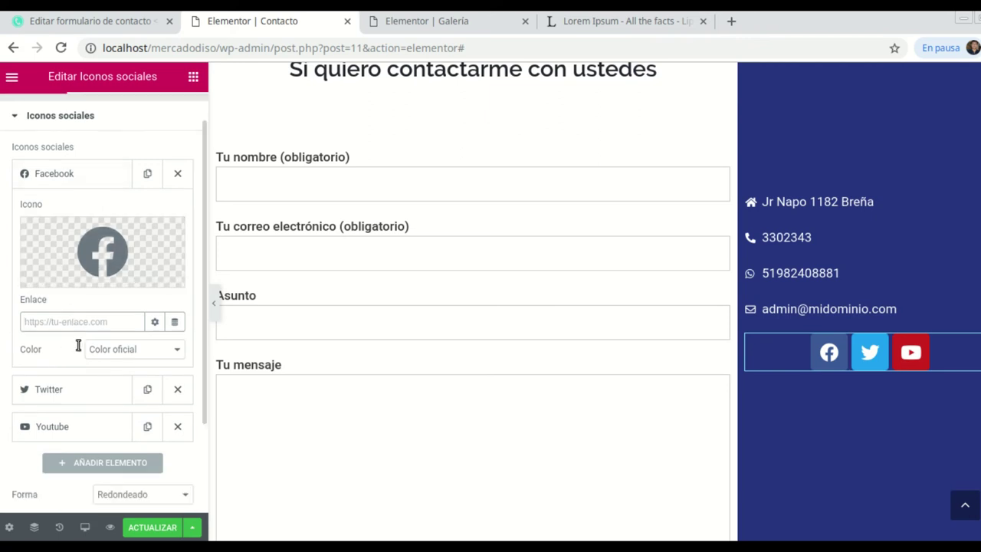
click(63, 429)
scroll(77, 424, down, 2)
click(42, 316)
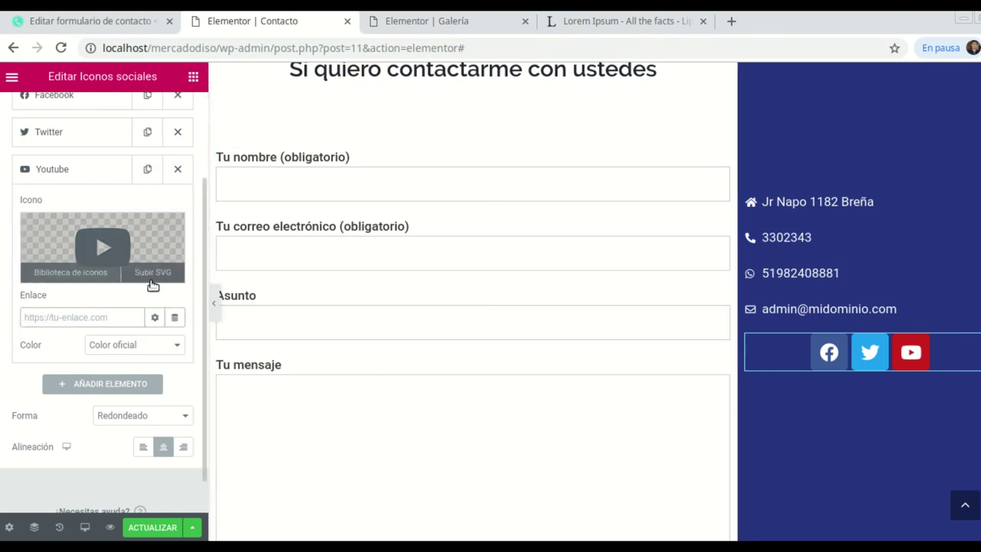
scroll(151, 287, up, 2)
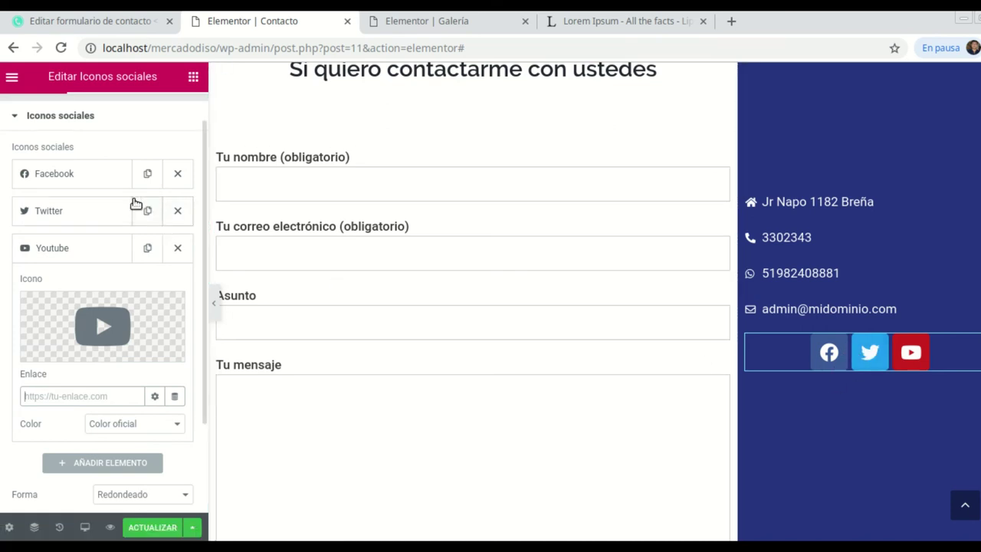
scroll(115, 165, up, 1)
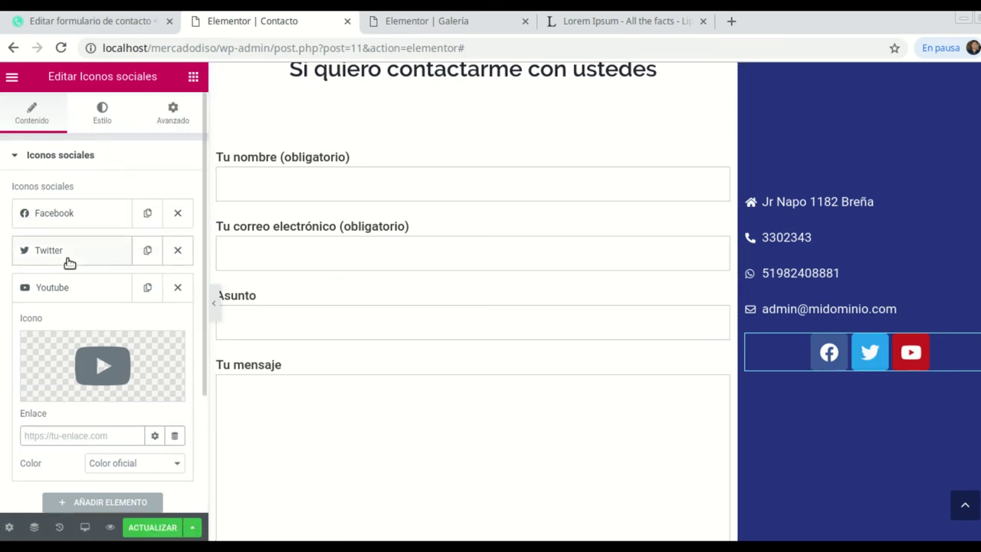
click(179, 251)
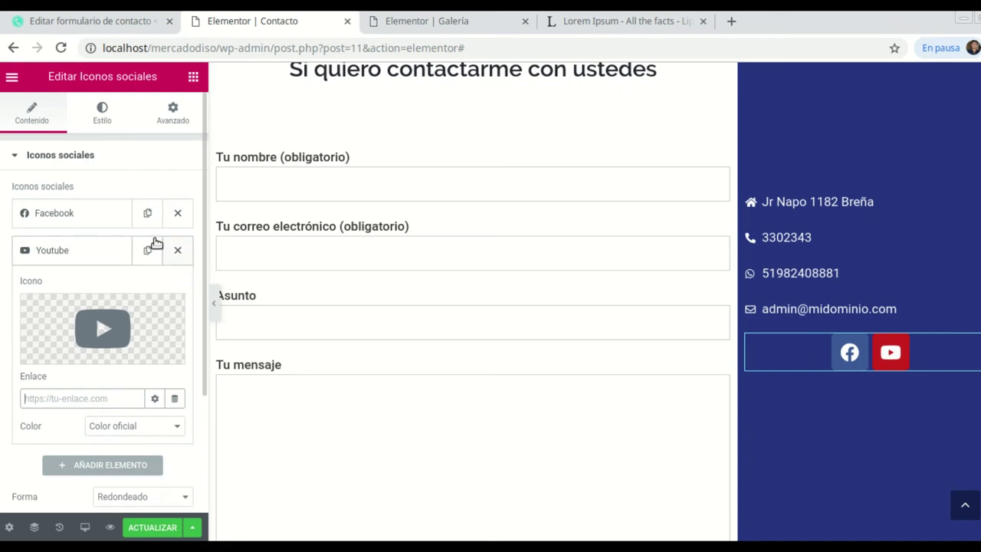
click(104, 119)
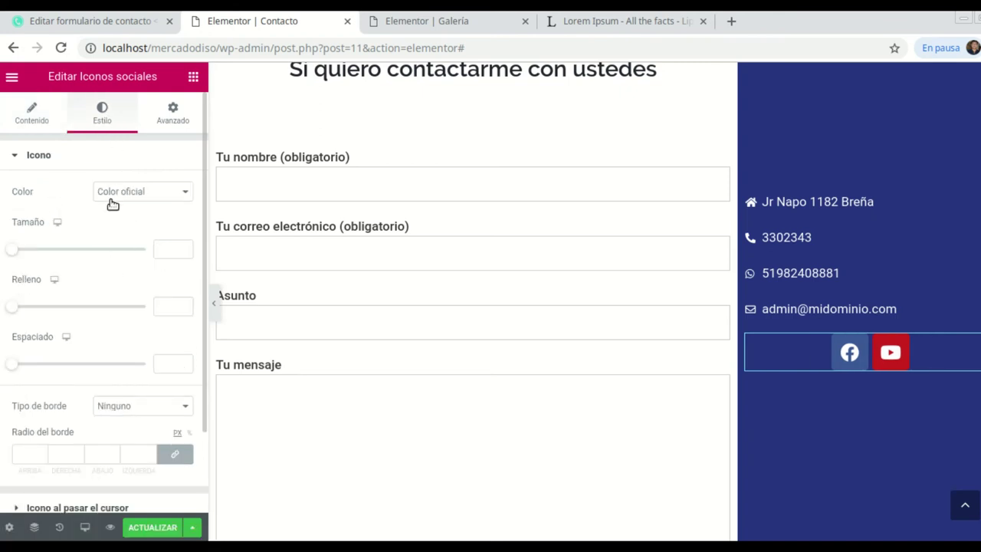
Set the social icons' linked border radius to 30 px on every corner.
scroll(87, 227, down, 3)
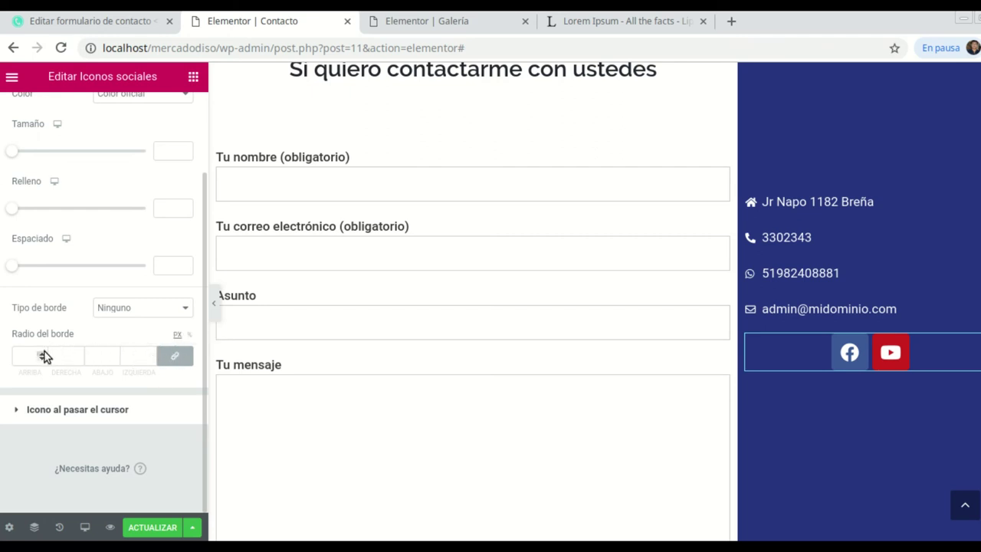
click(42, 355)
scroll(42, 356, up, 12)
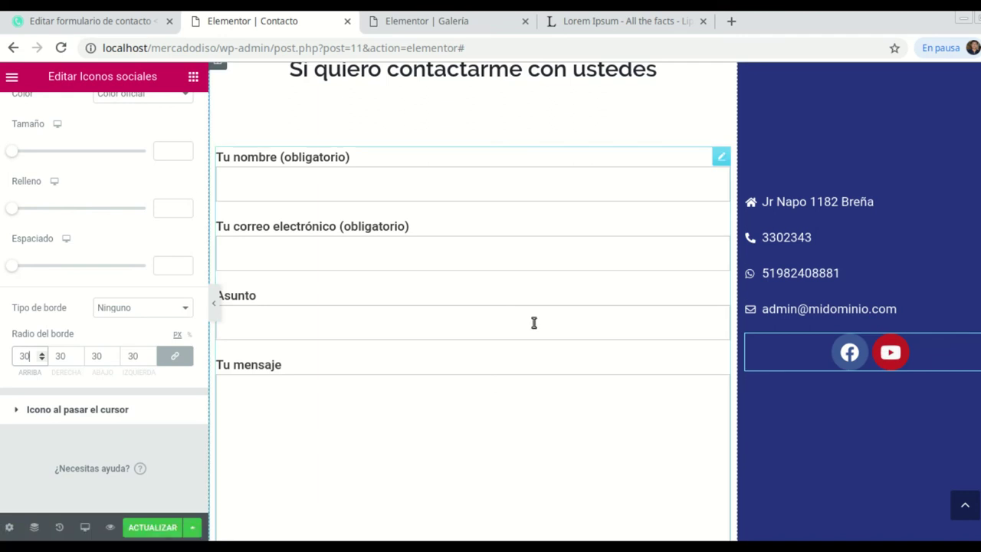
scroll(532, 322, up, 4)
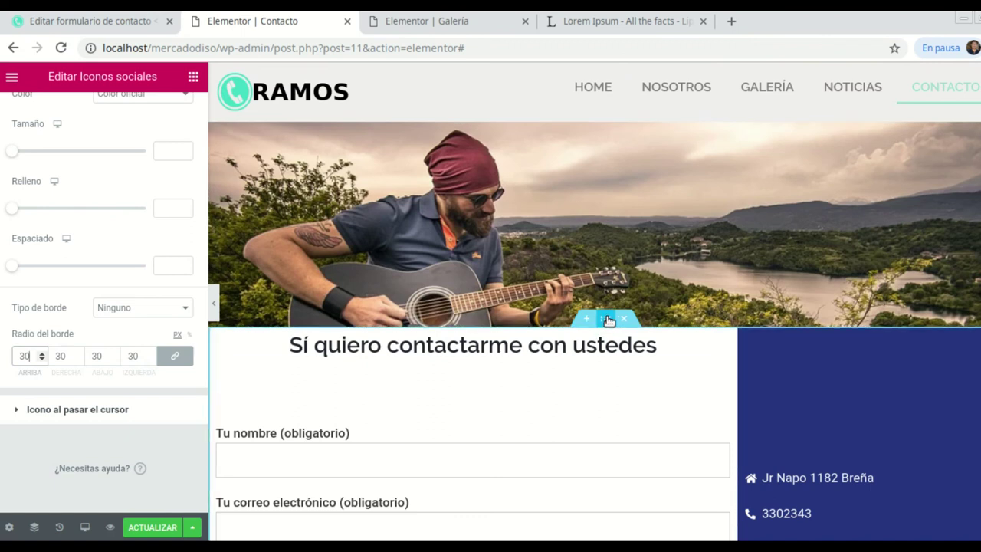
Stretch the header image section to full page width with Ancho completo content width.
click(605, 318)
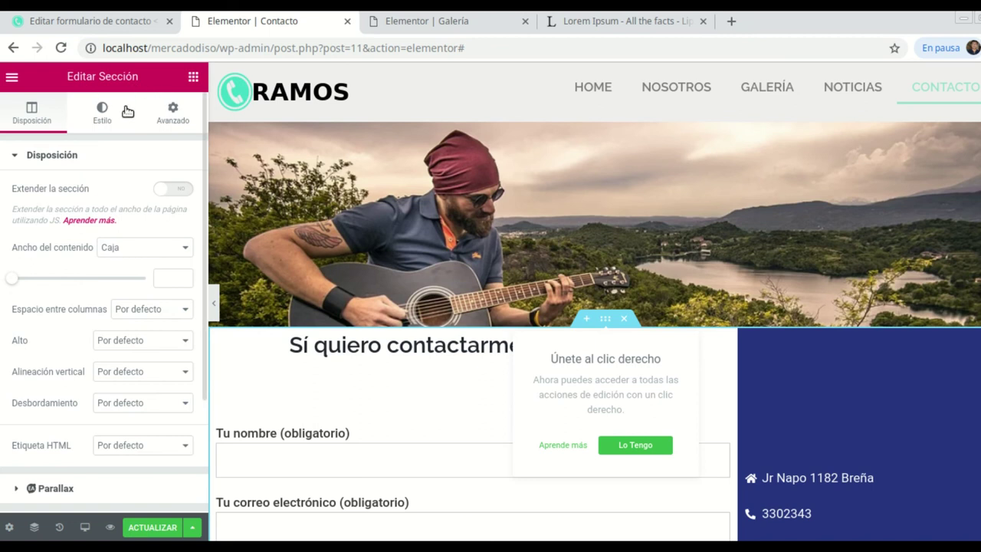
click(174, 190)
click(169, 190)
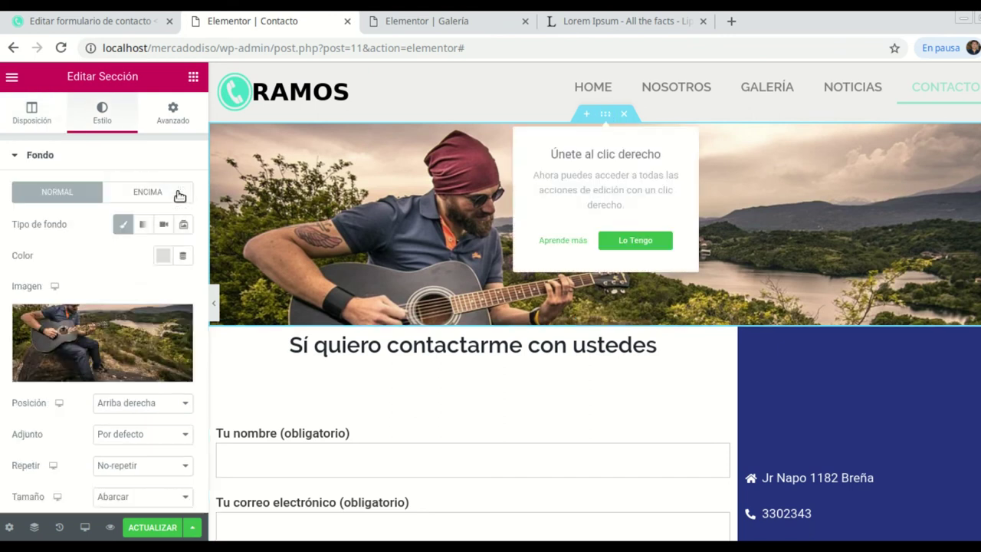
click(177, 193)
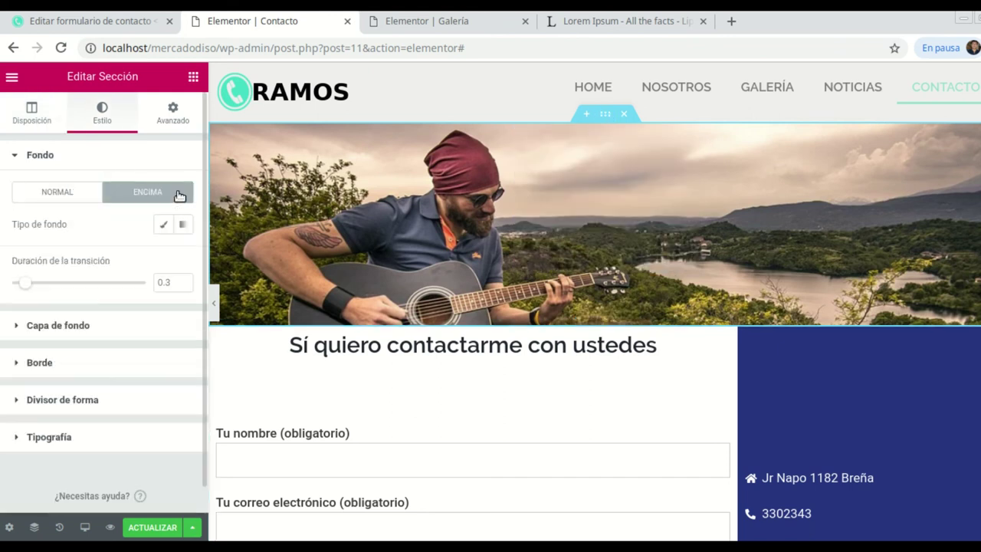
click(604, 123)
click(30, 115)
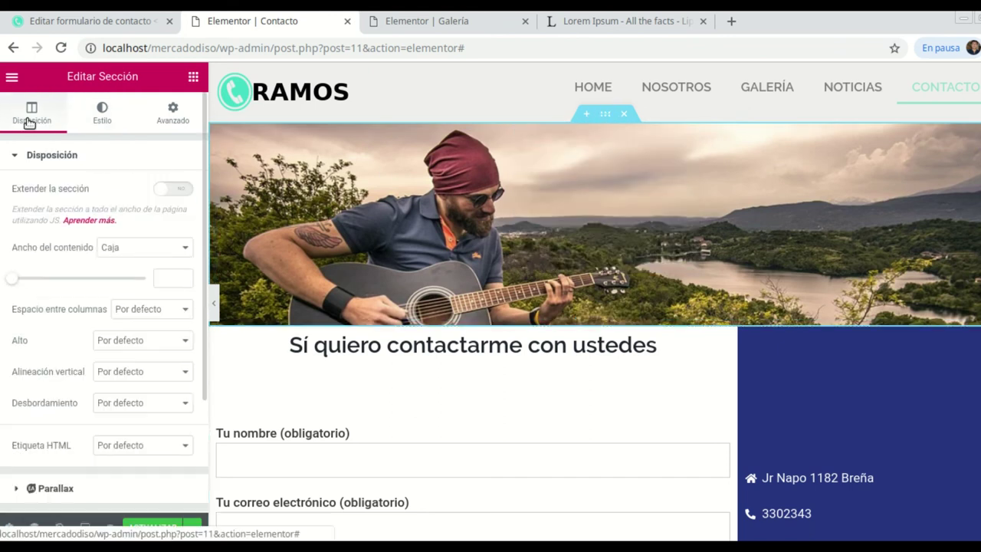
click(183, 190)
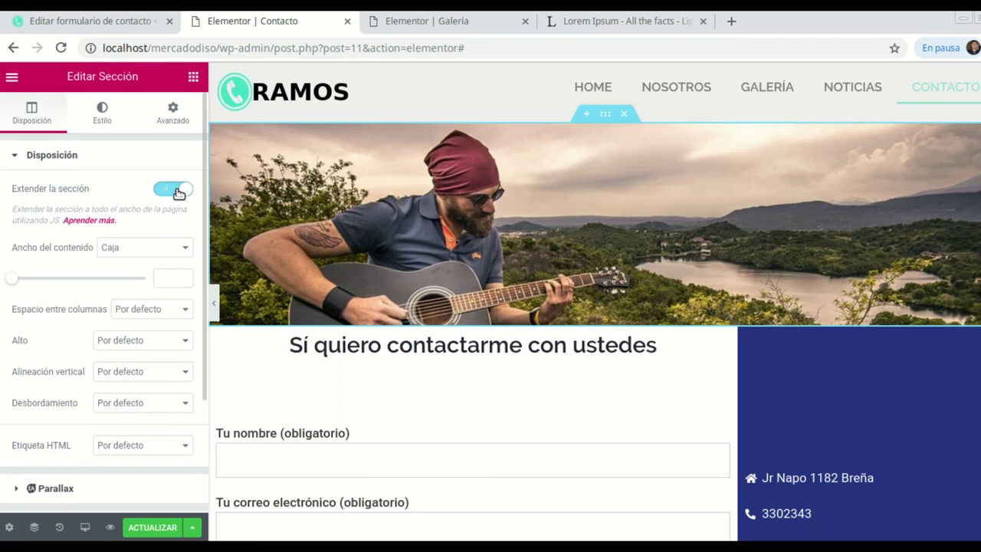
click(189, 248)
click(142, 274)
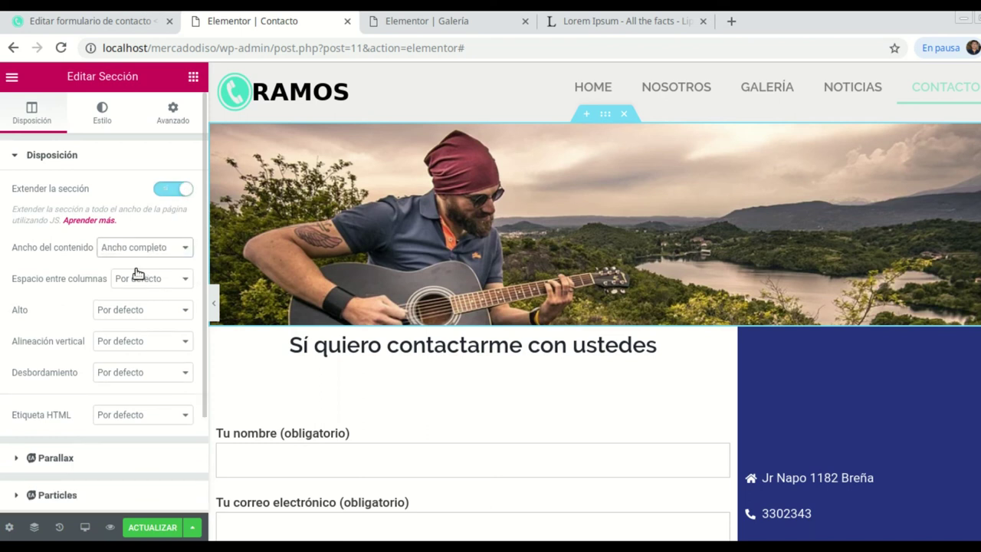
click(605, 118)
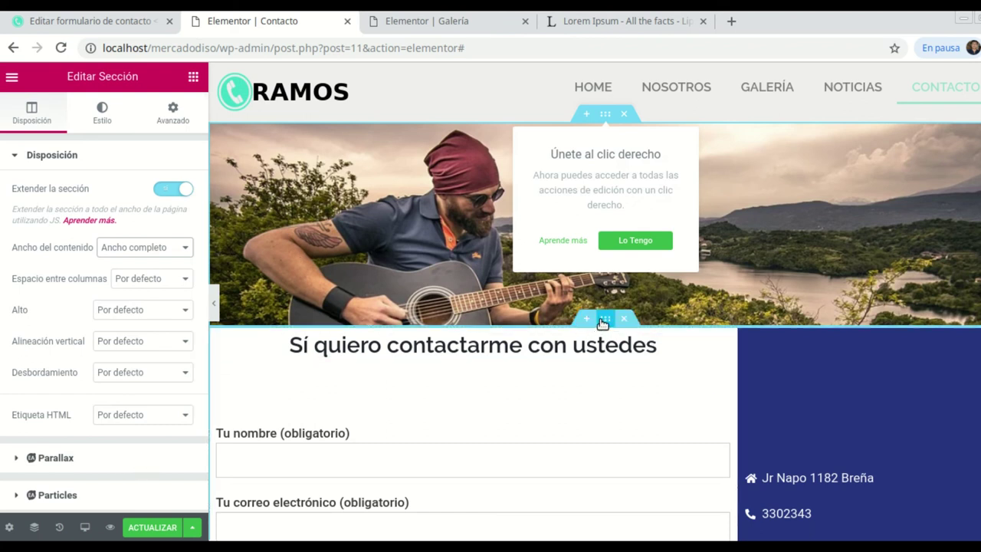
Select the two-column form and contact section below and open its advanced spacing settings.
click(605, 320)
scroll(718, 405, down, 2)
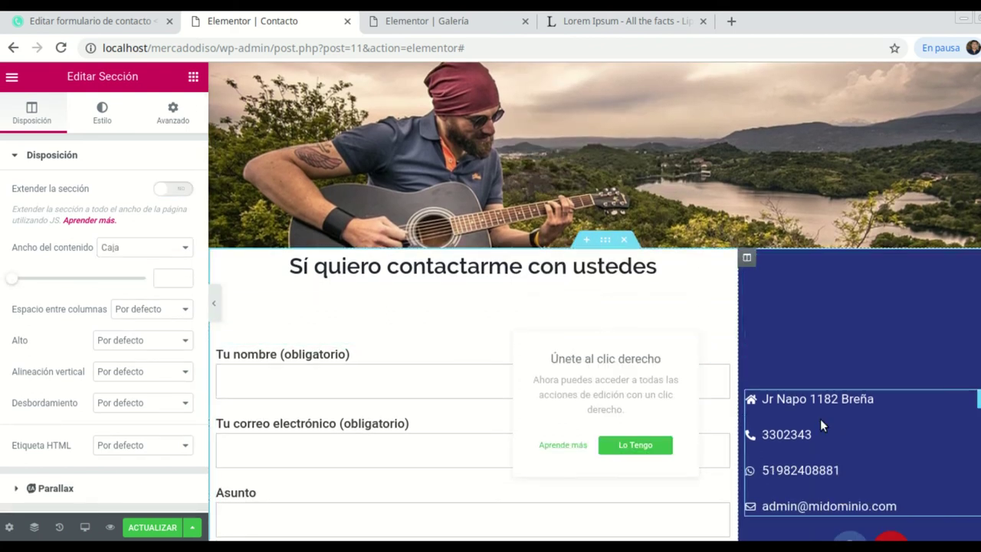
scroll(806, 391, down, 2)
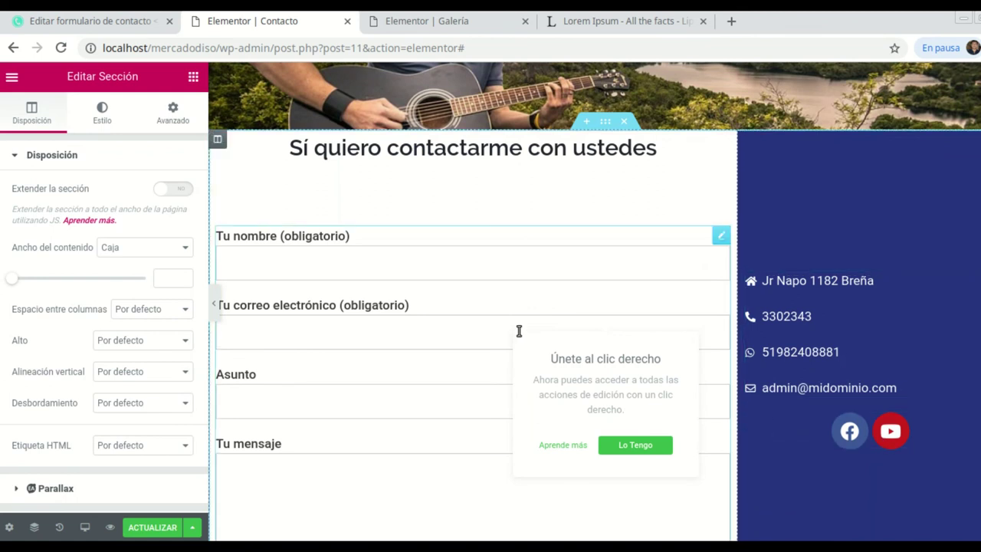
scroll(519, 332, down, 1)
scroll(850, 319, up, 2)
scroll(858, 349, down, 2)
scroll(541, 311, up, 4)
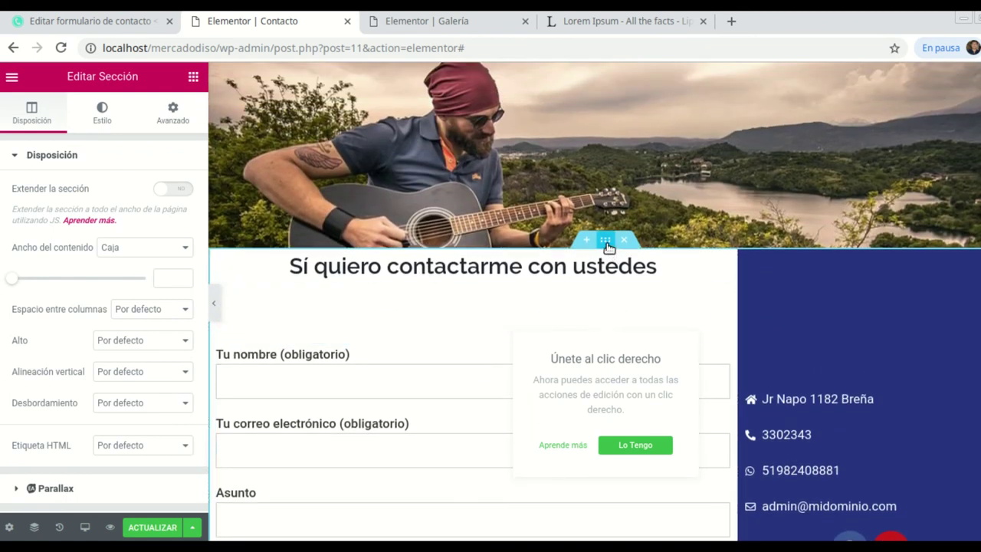
click(171, 116)
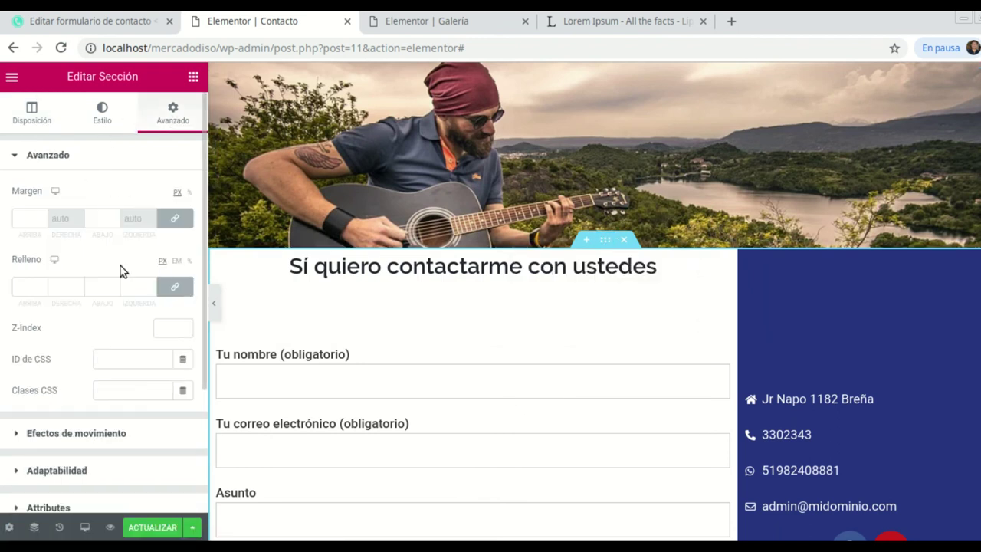
Unlink margin and padding on the form section, set padding to 0 and top margin to -51 px.
click(175, 219)
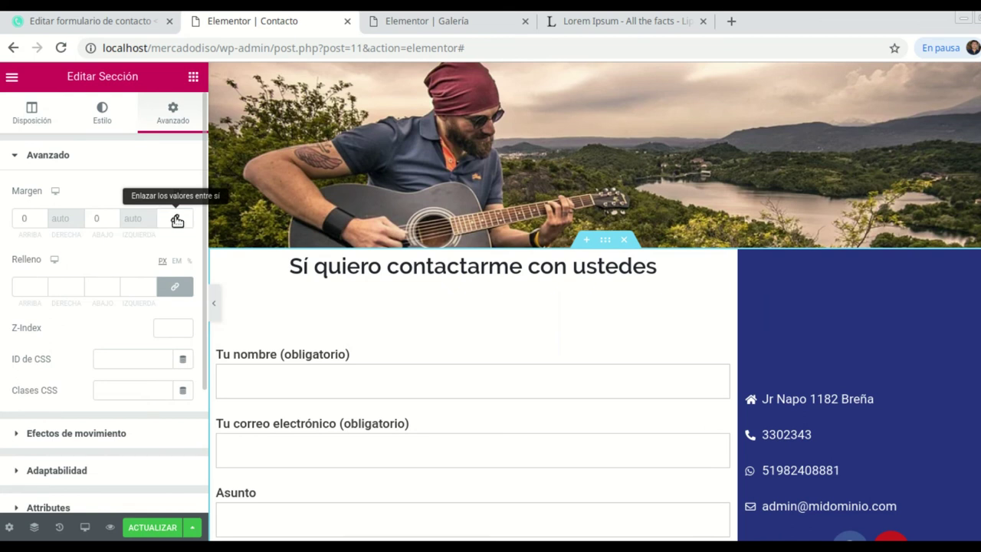
click(176, 288)
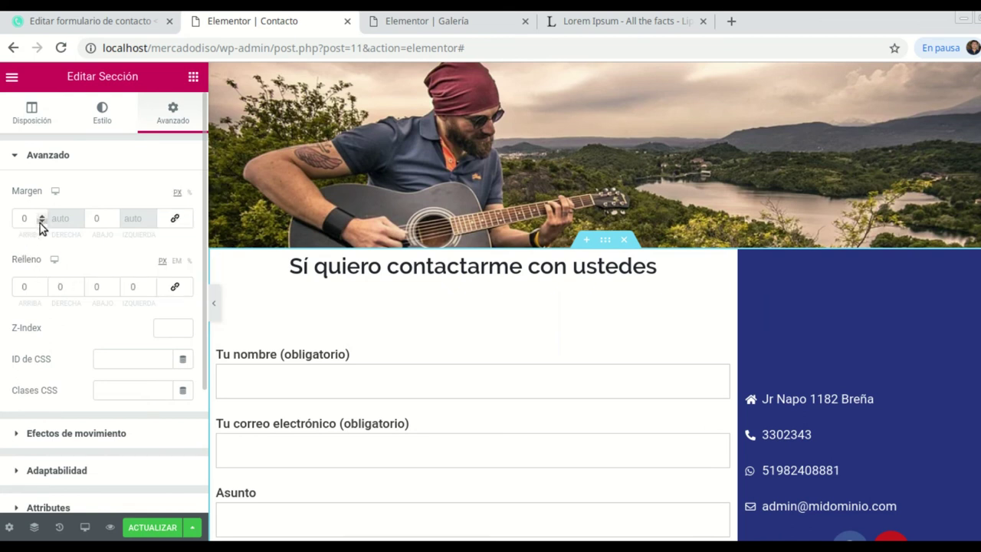
click(40, 223)
drag(40, 223, 106, 235)
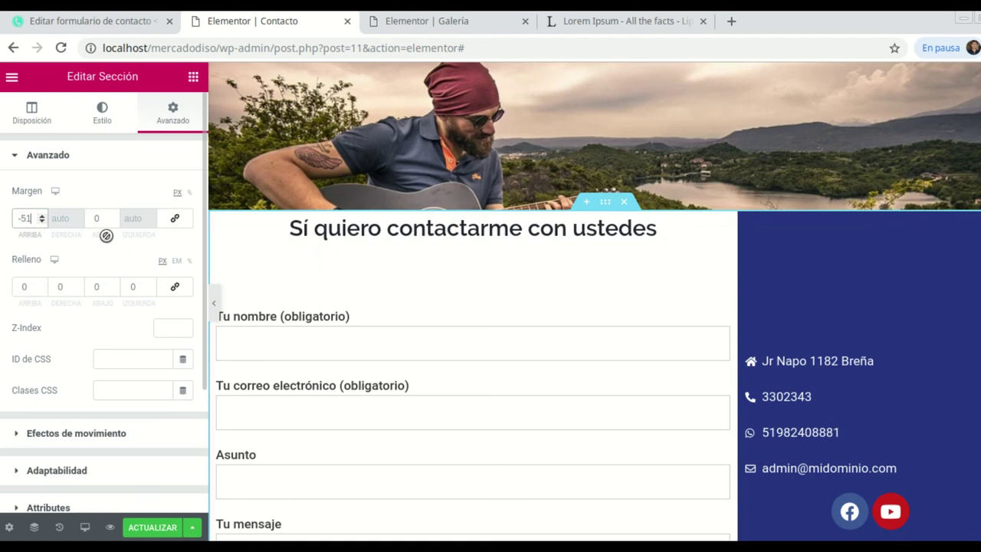
click(214, 303)
Scroll the preview to check the section overlapping the header, then bring back the editing panel.
scroll(449, 329, down, 1)
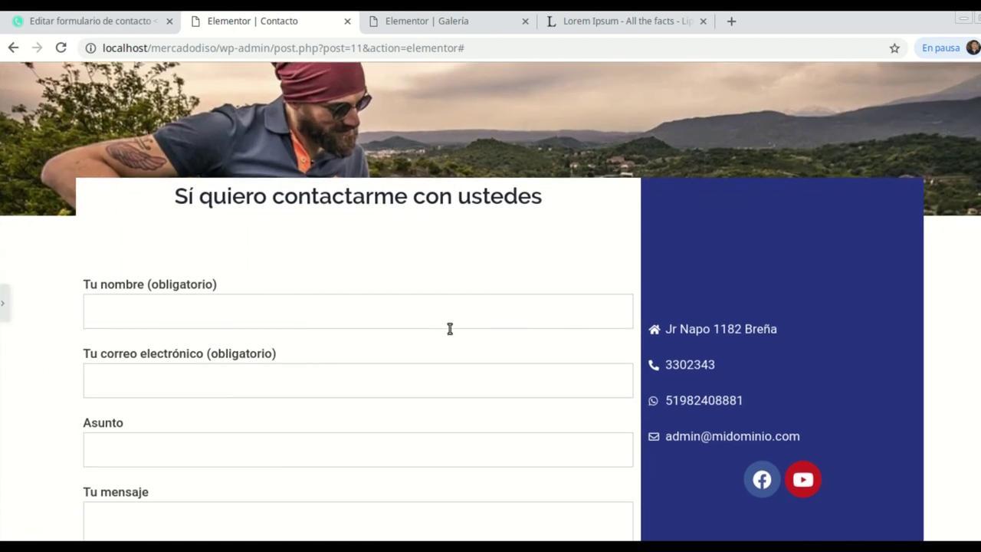
scroll(569, 263, up, 2)
scroll(518, 280, down, 2)
scroll(518, 281, down, 5)
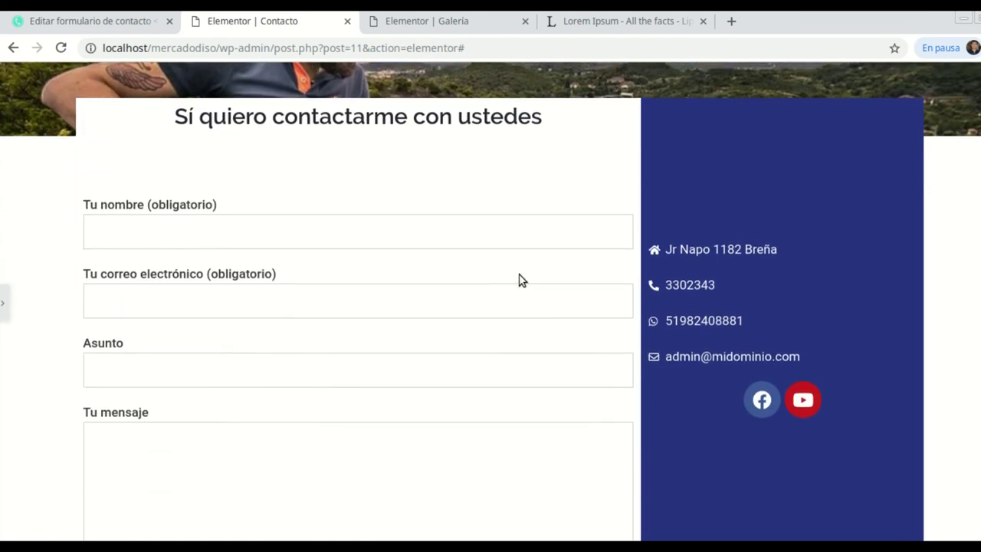
scroll(646, 333, up, 2)
scroll(620, 312, up, 5)
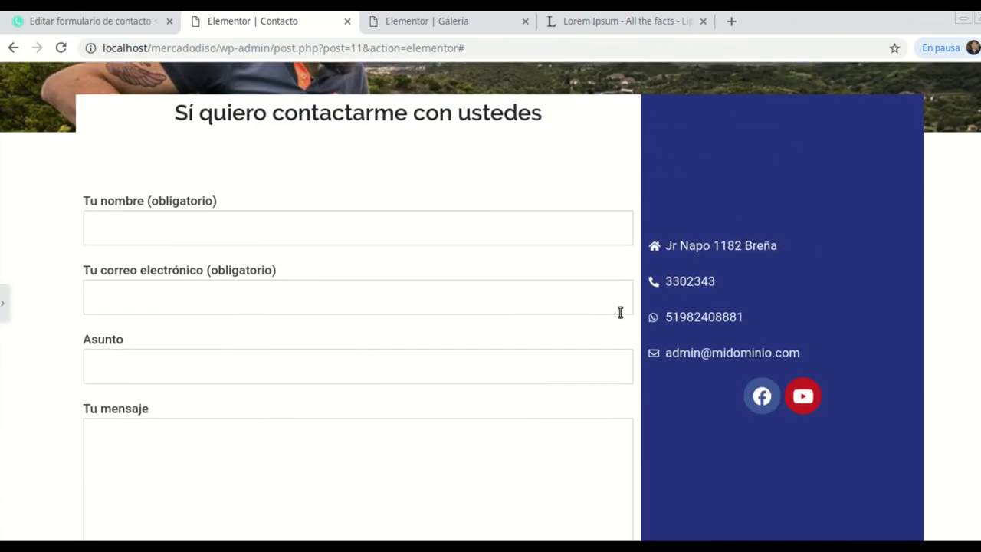
scroll(610, 307, down, 1)
scroll(575, 300, up, 1)
scroll(577, 302, down, 1)
scroll(575, 296, down, 3)
scroll(573, 291, up, 3)
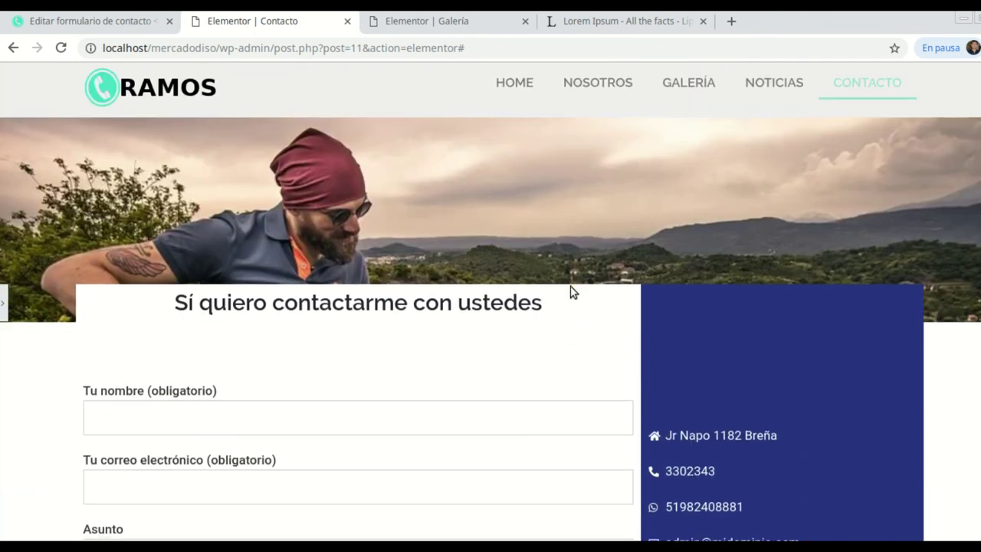
scroll(572, 291, down, 4)
scroll(570, 292, up, 2)
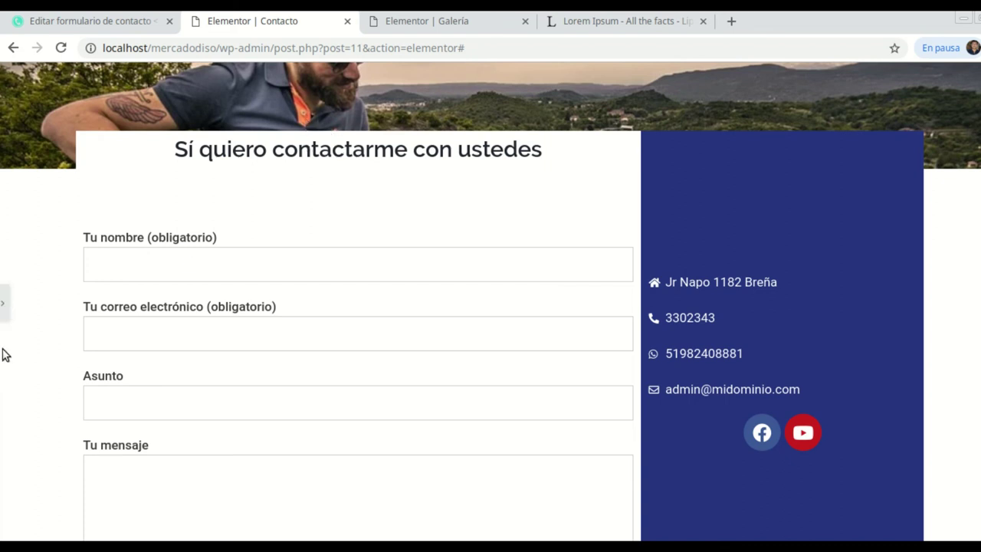
click(4, 308)
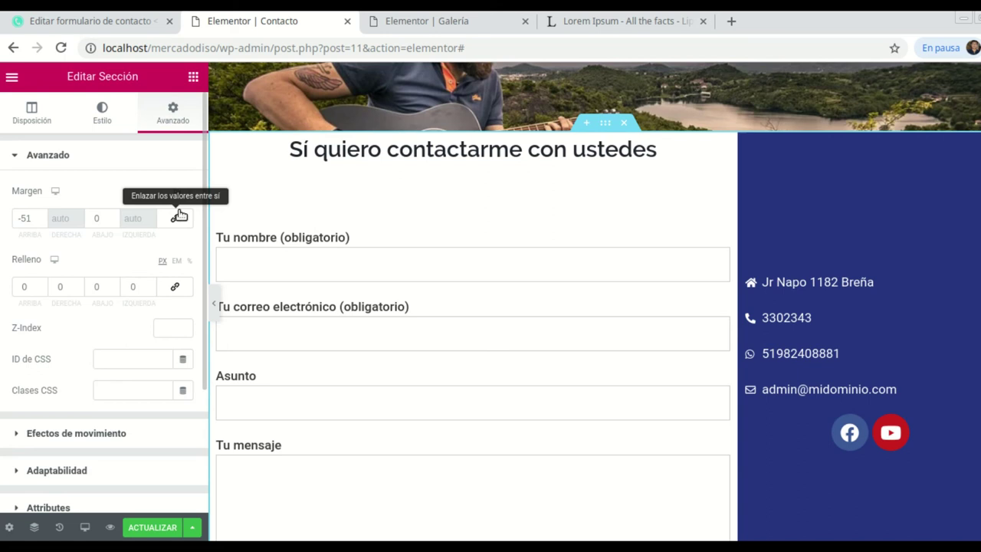
Add a 50 px Spacer above the contact heading and save the page with ACTUALIZAR.
click(193, 77)
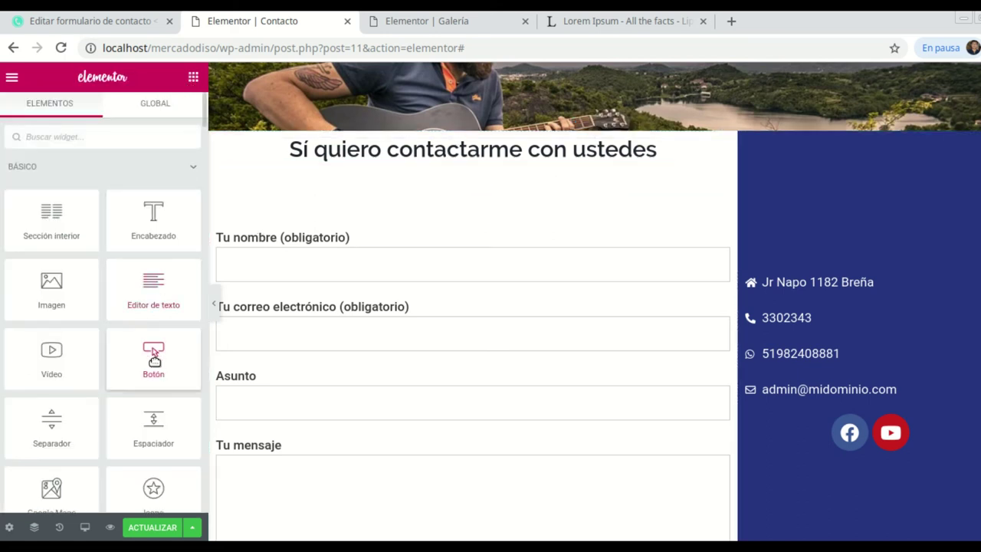
drag(157, 419, 450, 146)
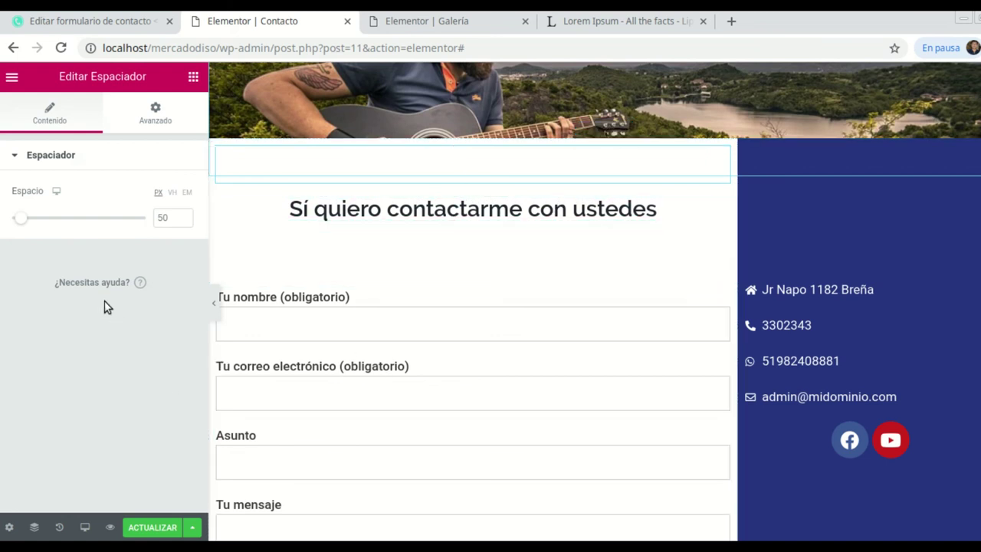
click(154, 528)
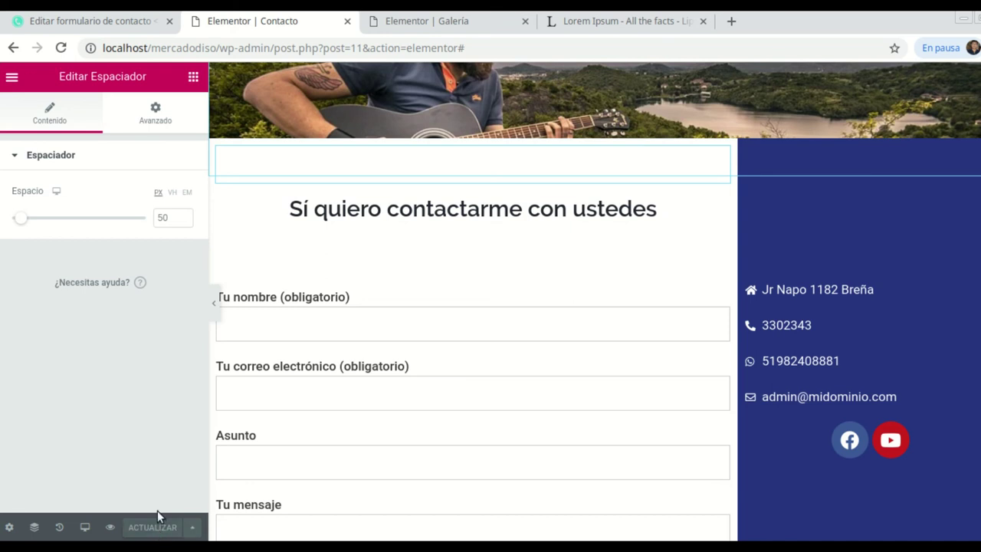
click(451, 27)
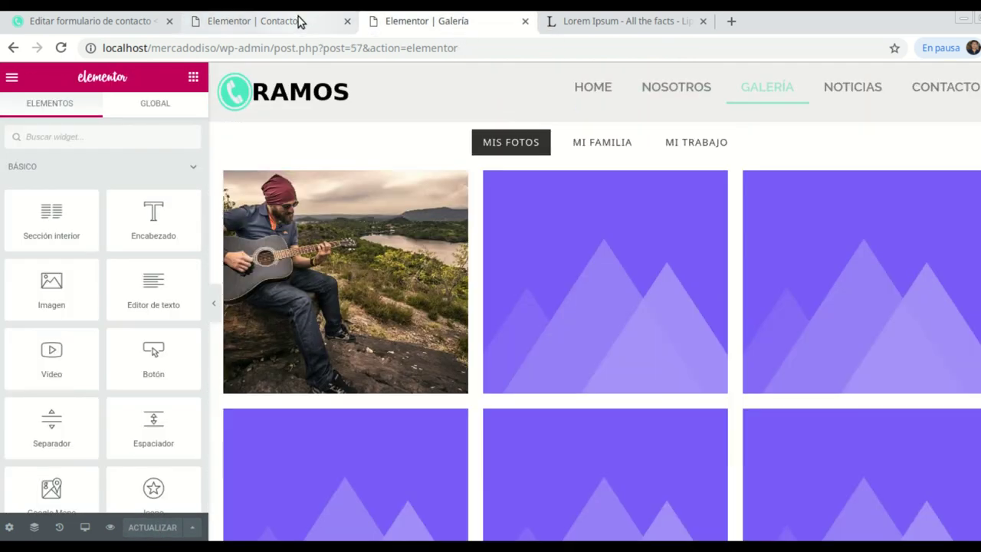
Open the live site in a new browser tab from the Visitar el sitio link.
click(298, 20)
click(85, 25)
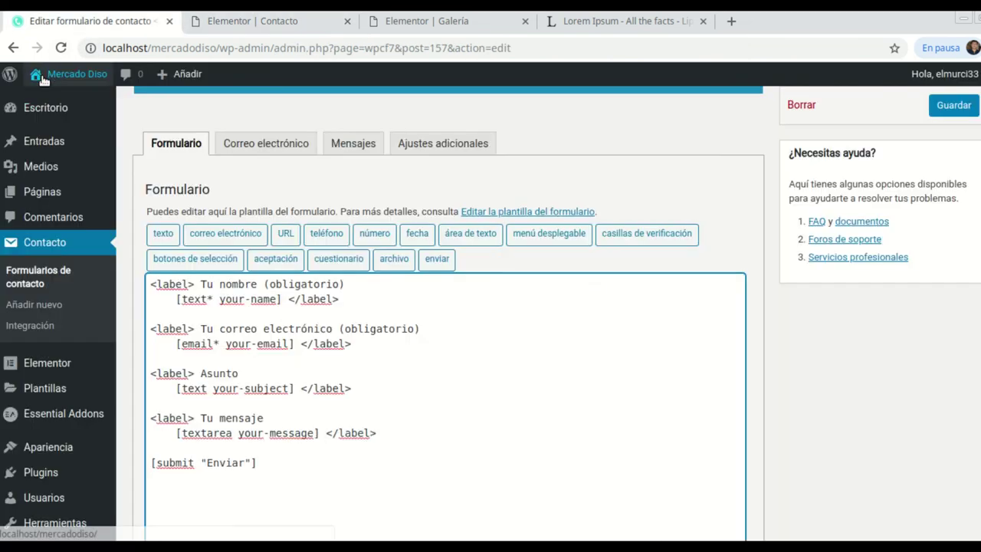
right_click(58, 107)
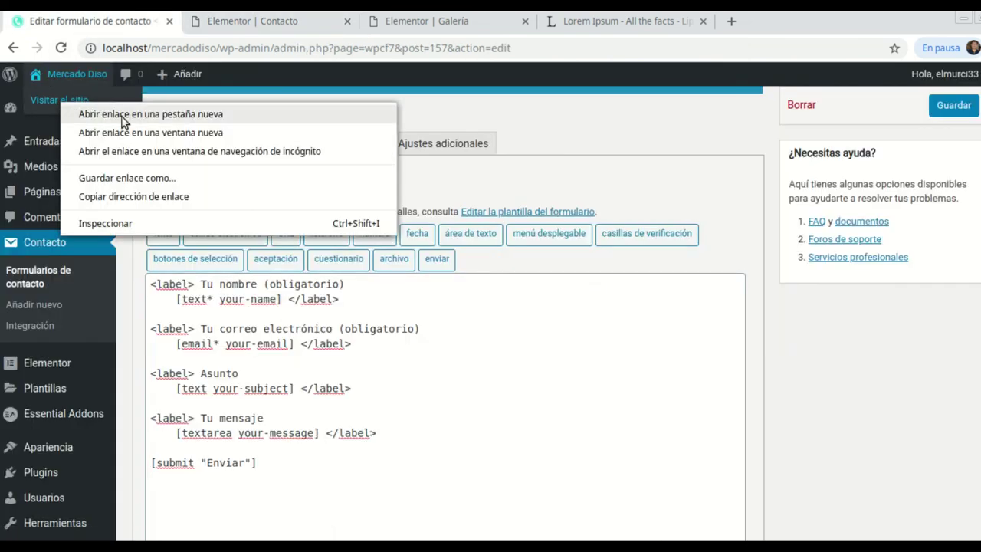
click(192, 115)
click(265, 25)
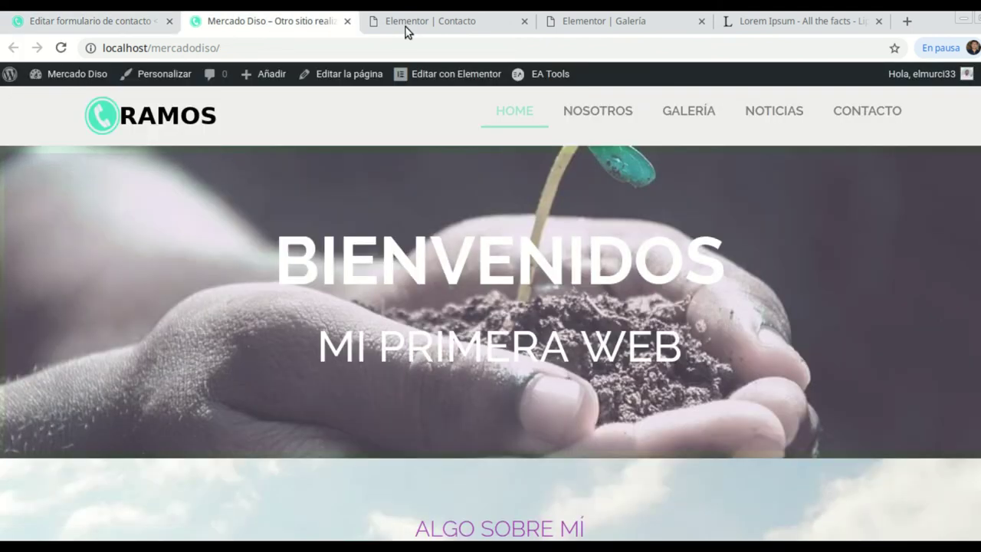
Go to the site's Contacto page and scroll through the rebuilt layout.
click(851, 115)
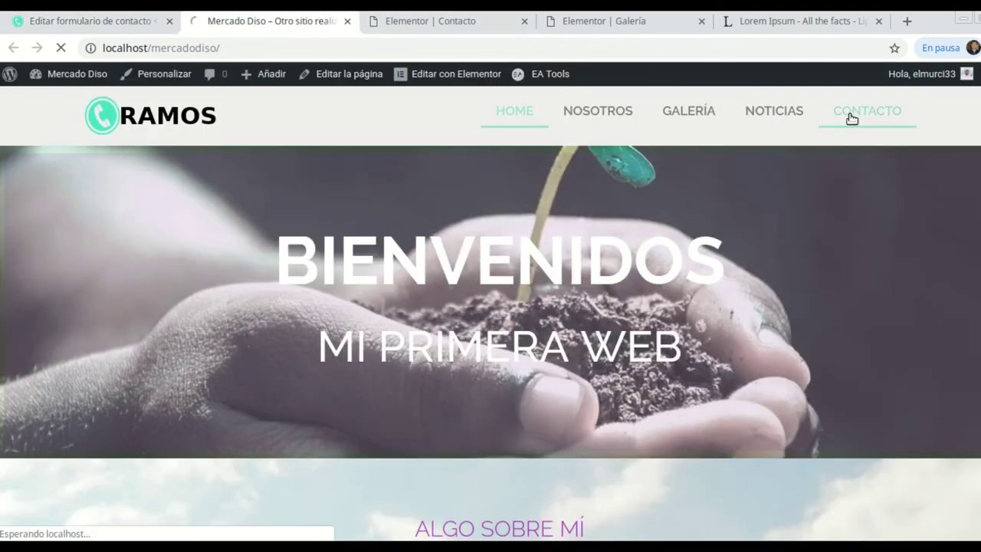
scroll(574, 227, down, 4)
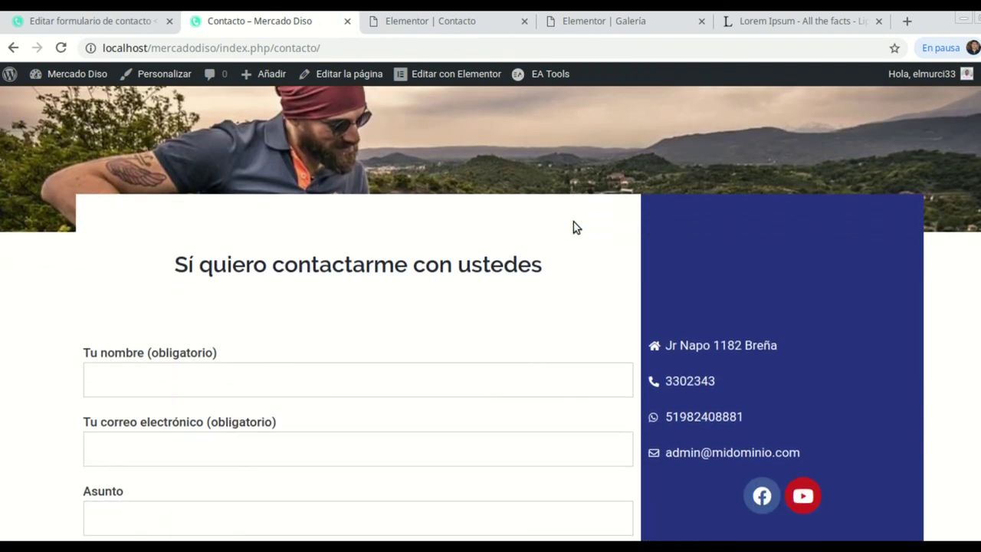
scroll(576, 227, down, 1)
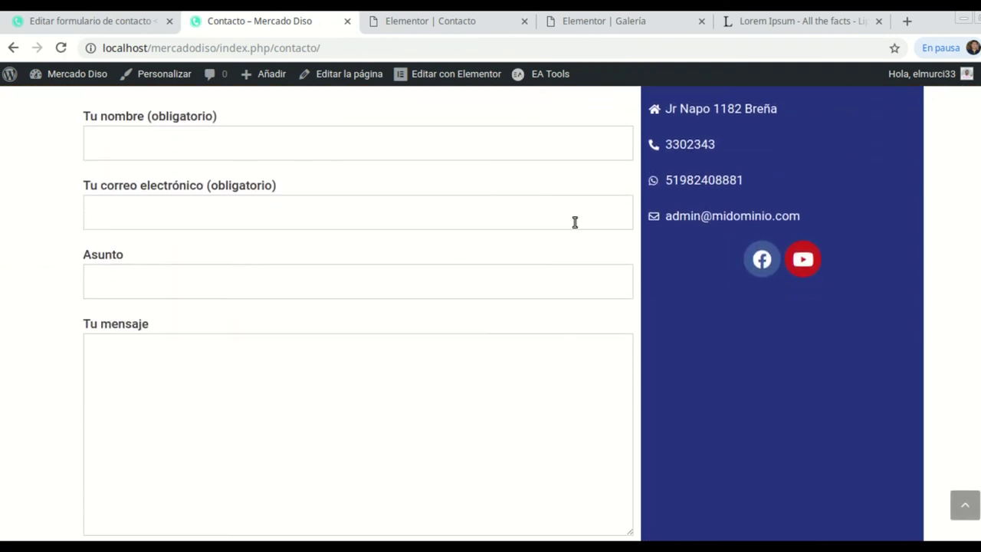
scroll(576, 226, up, 3)
scroll(576, 226, up, 2)
scroll(576, 226, down, 1)
scroll(577, 227, up, 1)
scroll(574, 222, down, 5)
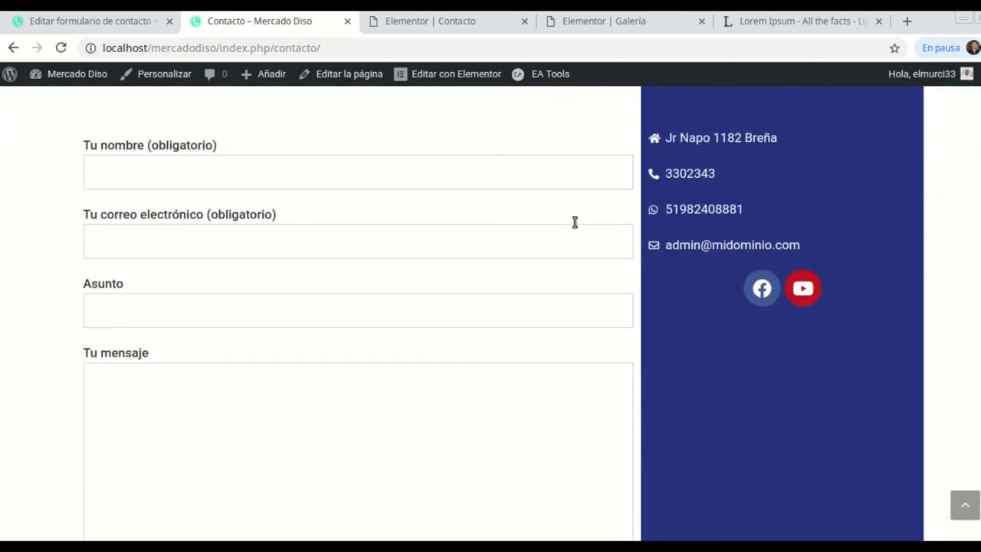
scroll(576, 227, up, 3)
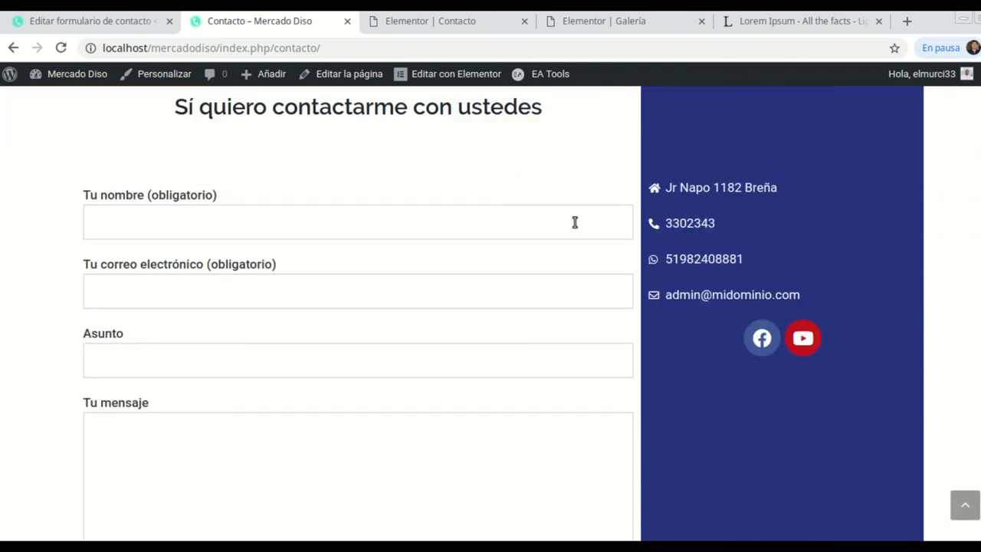
scroll(576, 227, up, 1)
scroll(575, 227, down, 2)
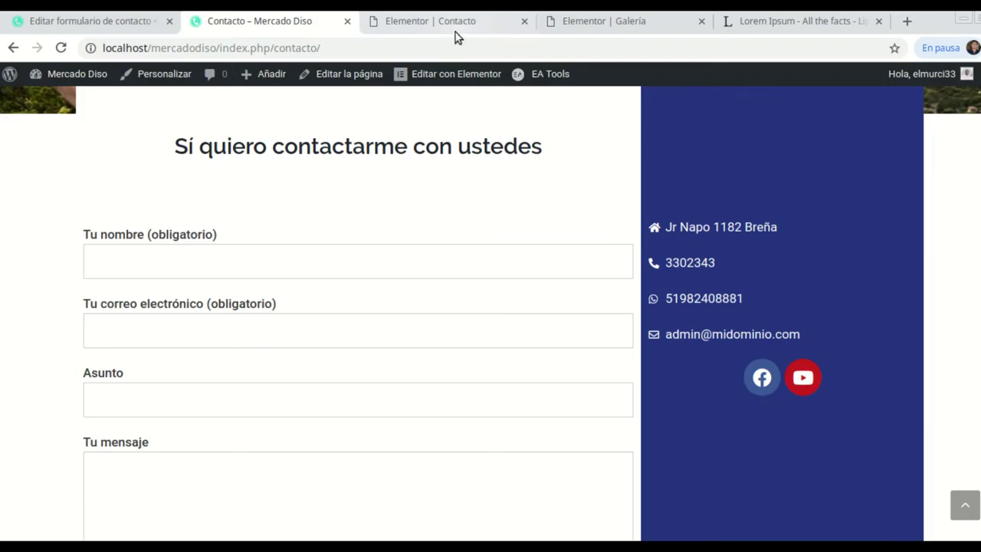
Give the blue contact column a box shadow with blur 65, save, and view the live page.
click(456, 23)
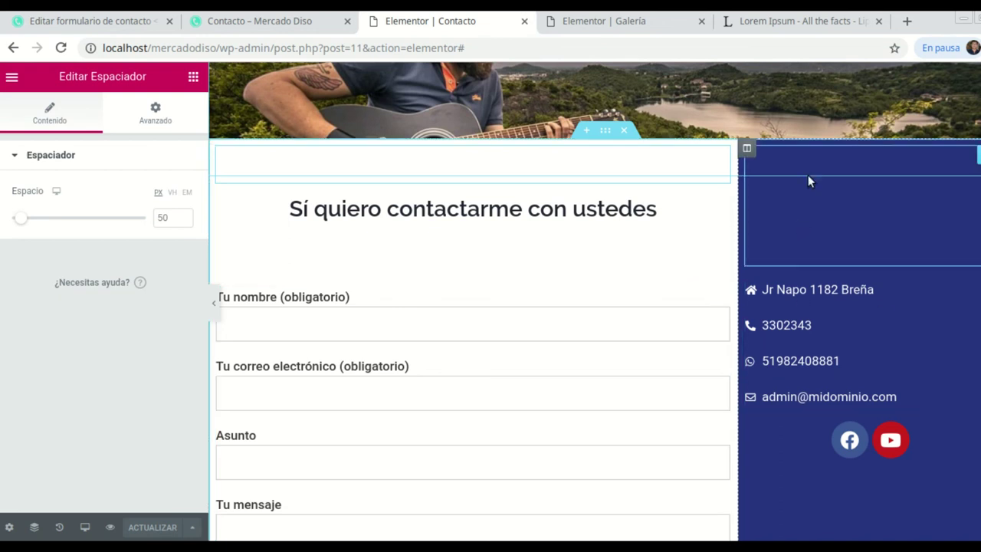
click(747, 148)
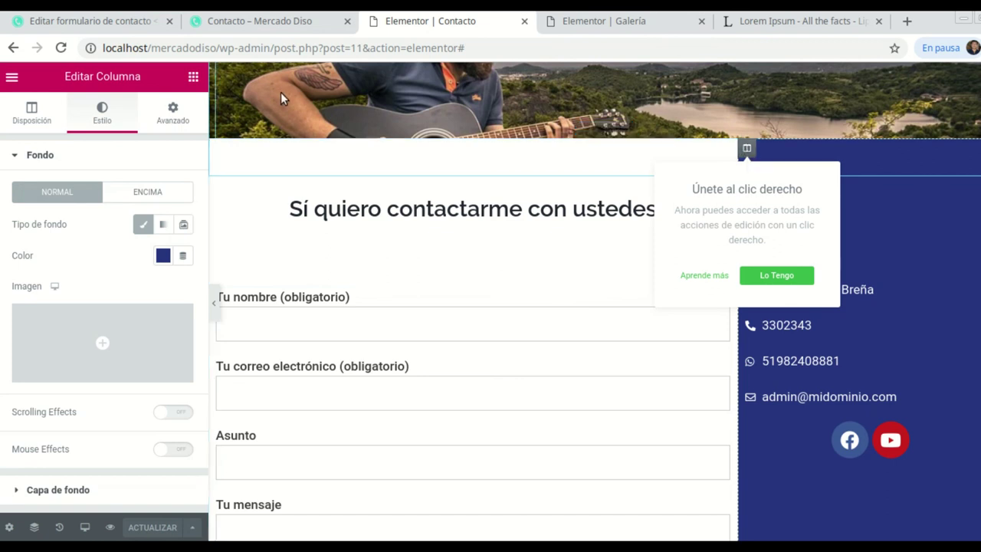
scroll(96, 278, down, 3)
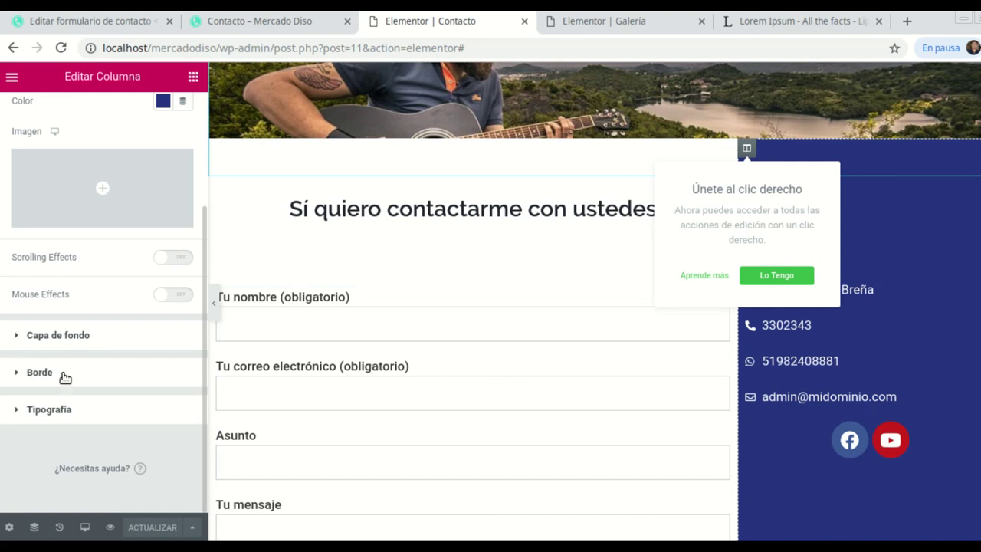
click(65, 377)
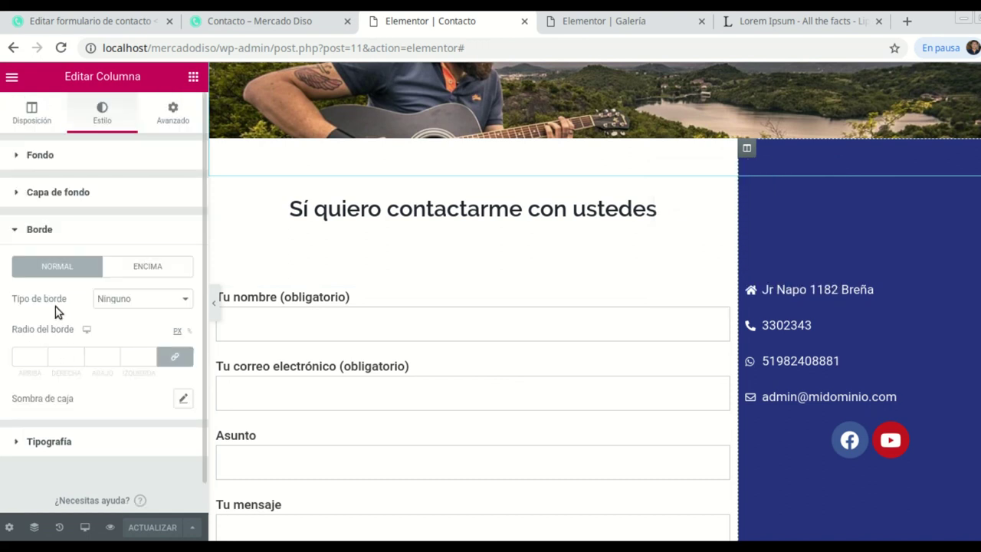
click(184, 399)
scroll(135, 418, down, 1)
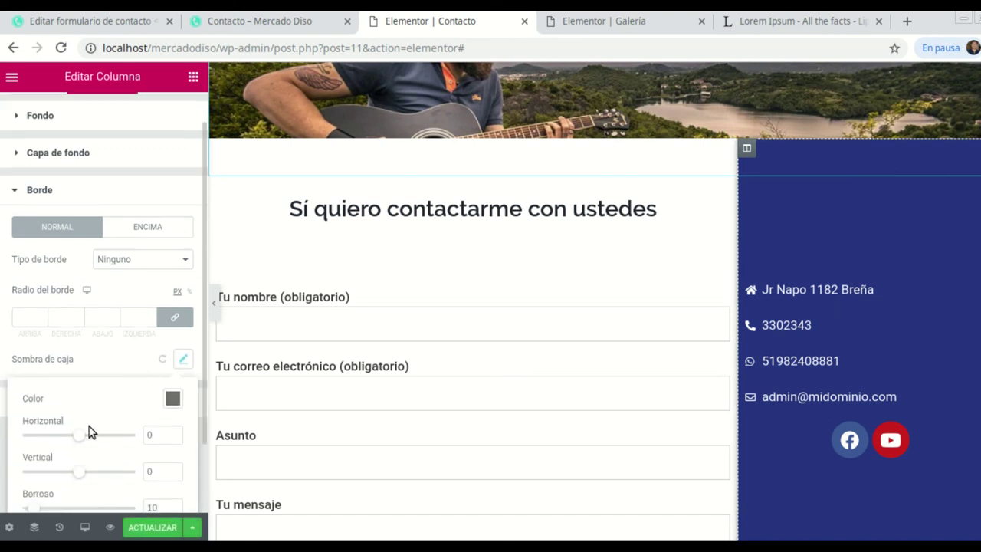
scroll(71, 441, down, 2)
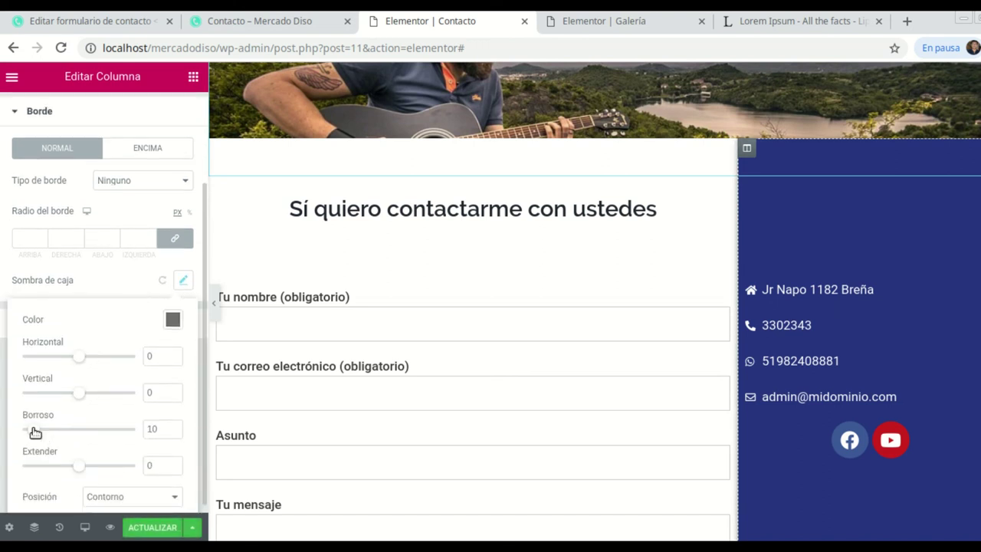
drag(34, 433, 43, 434)
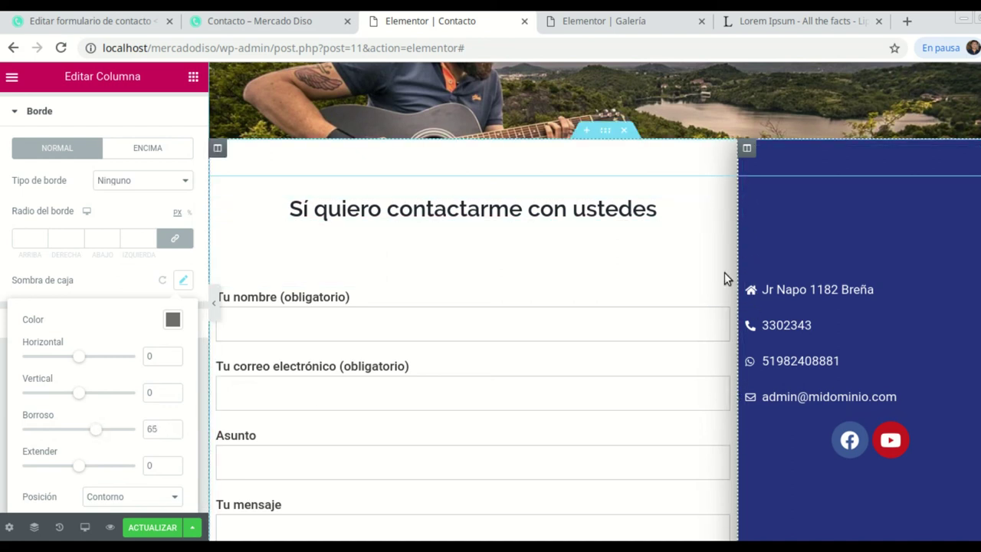
click(157, 531)
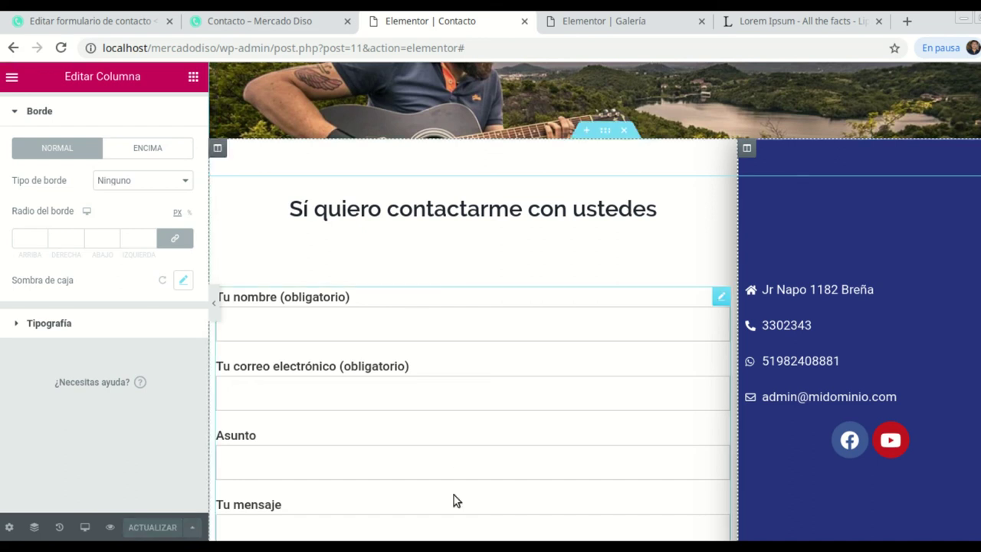
click(289, 25)
Reload the live Contacto page to check the navy column's shadow, then return to the Elementor editor.
click(61, 48)
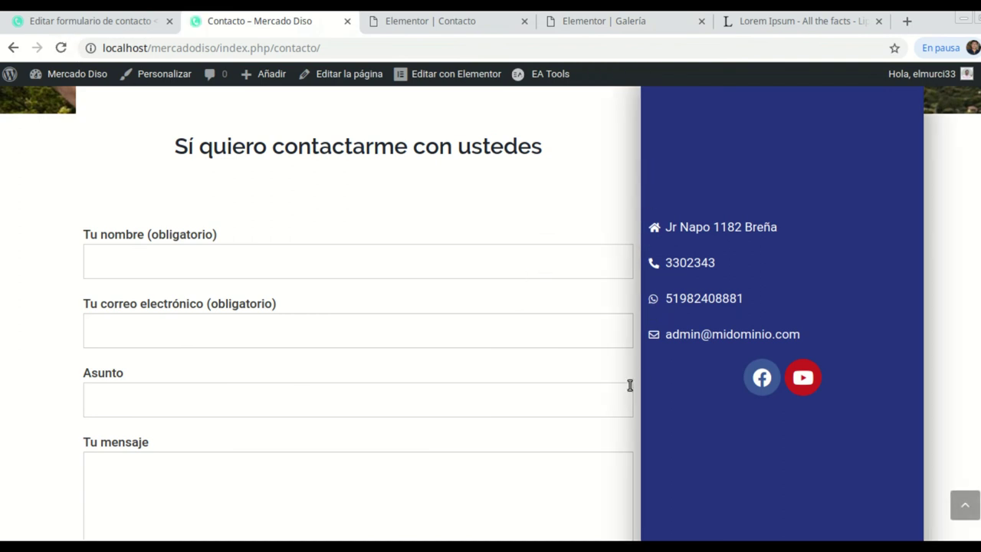
scroll(719, 249, up, 1)
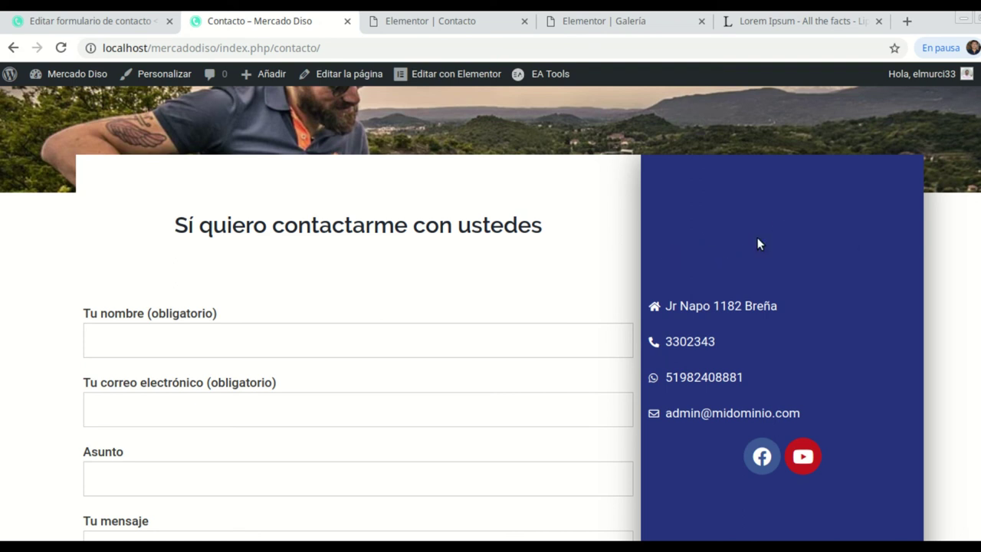
scroll(797, 260, down, 2)
scroll(803, 271, down, 4)
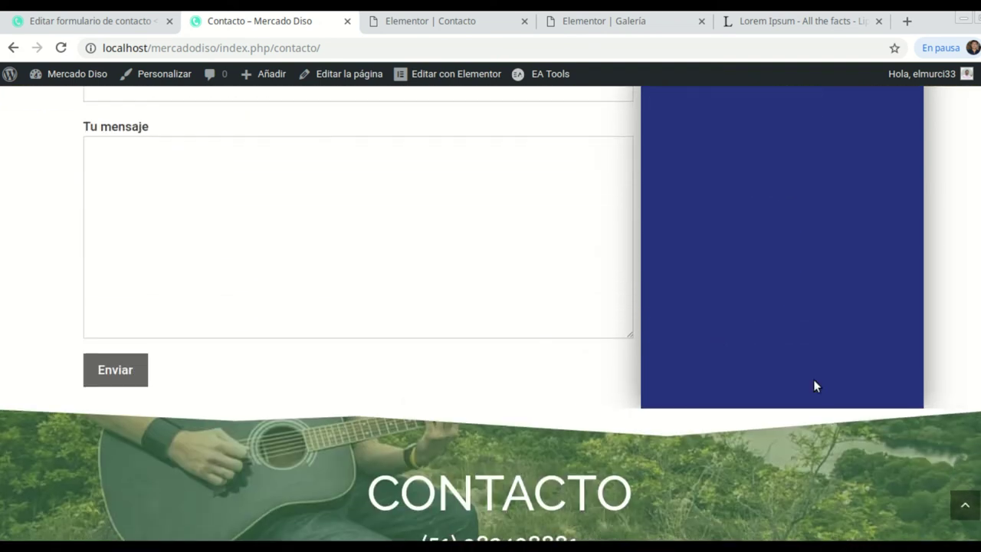
key(ctrl+Tab)
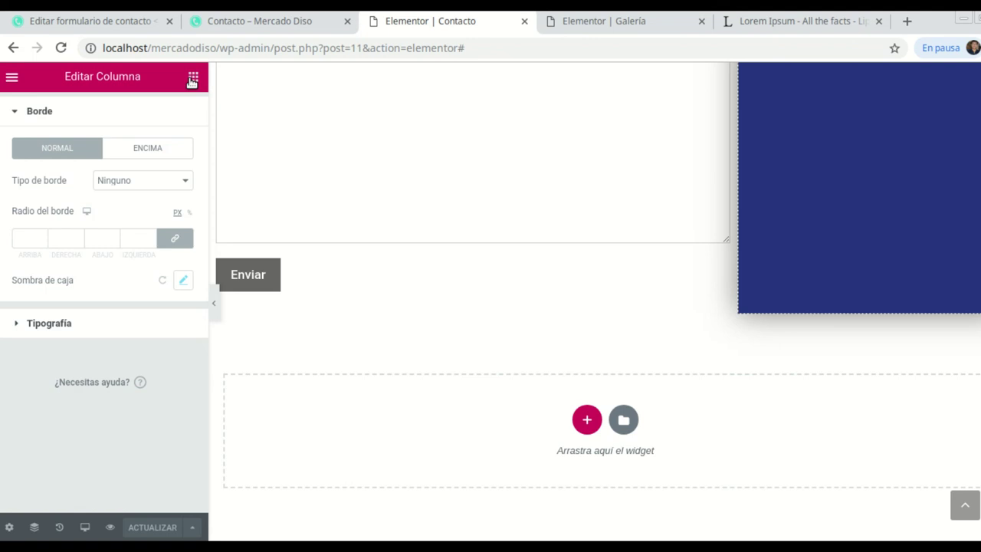
Add a single-column section below the form and place a Google Maps widget in it.
click(584, 420)
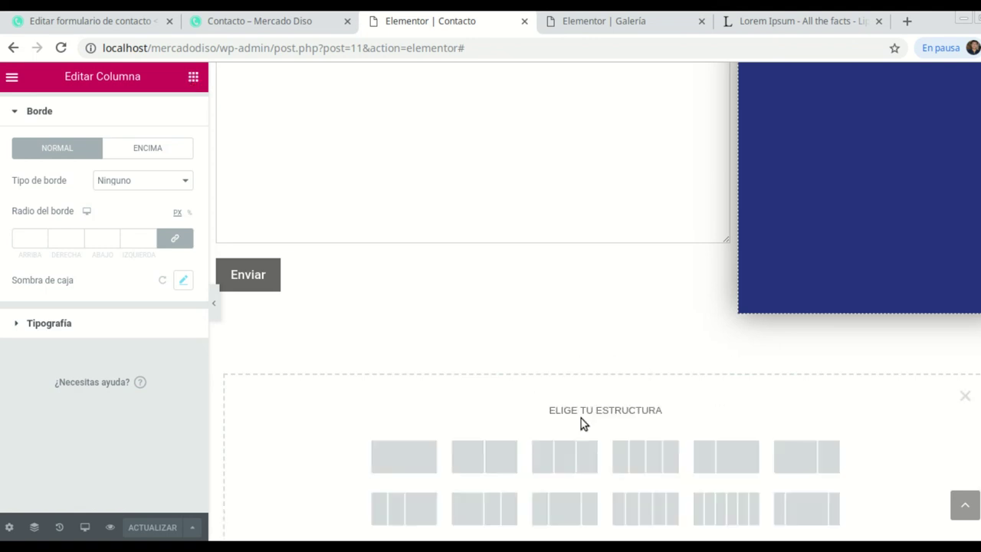
click(405, 460)
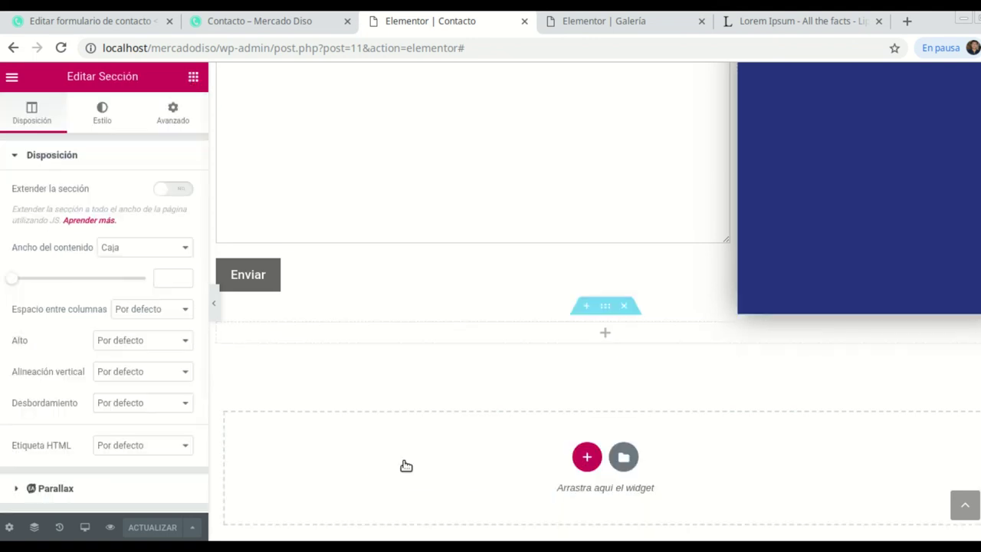
click(611, 336)
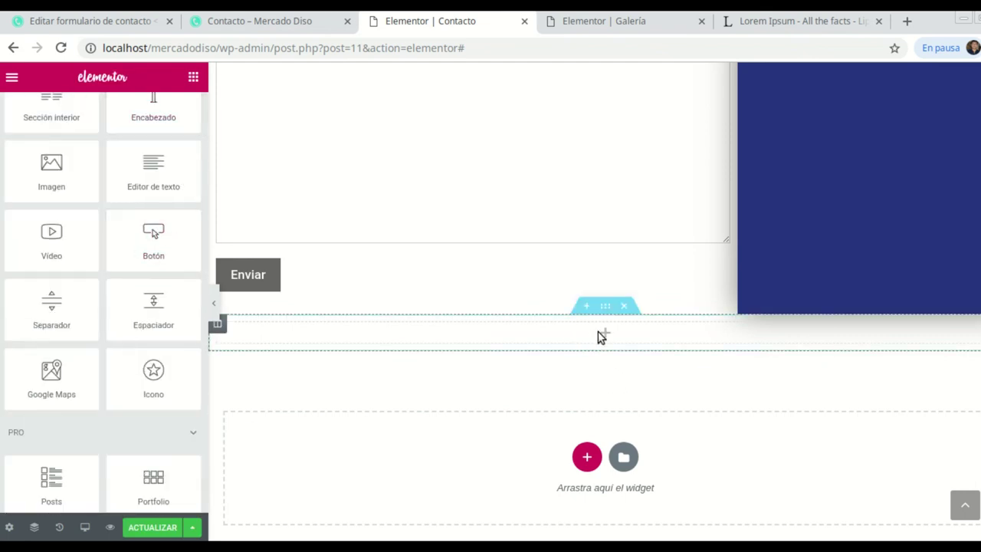
scroll(161, 274, down, 4)
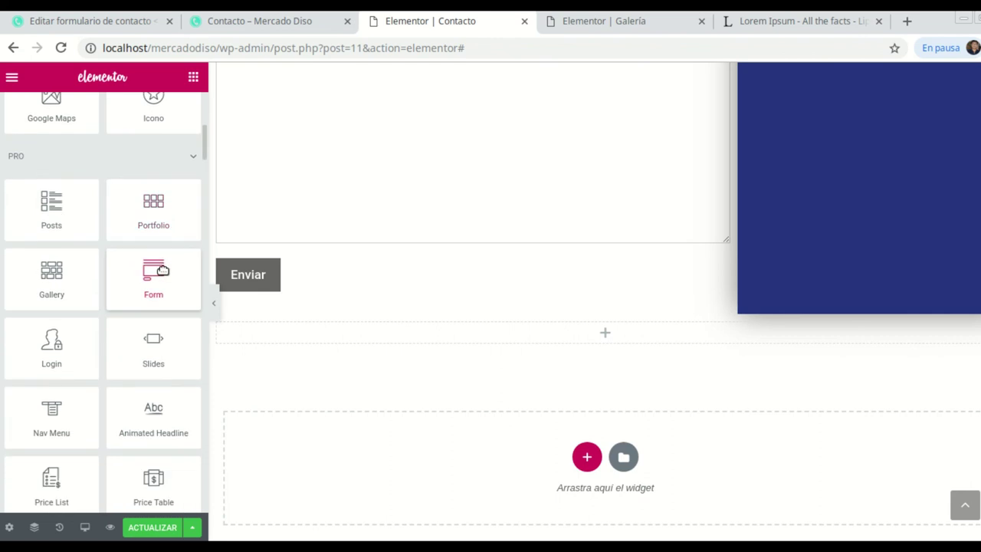
scroll(161, 270, down, 1)
scroll(163, 273, down, 1)
scroll(166, 271, up, 5)
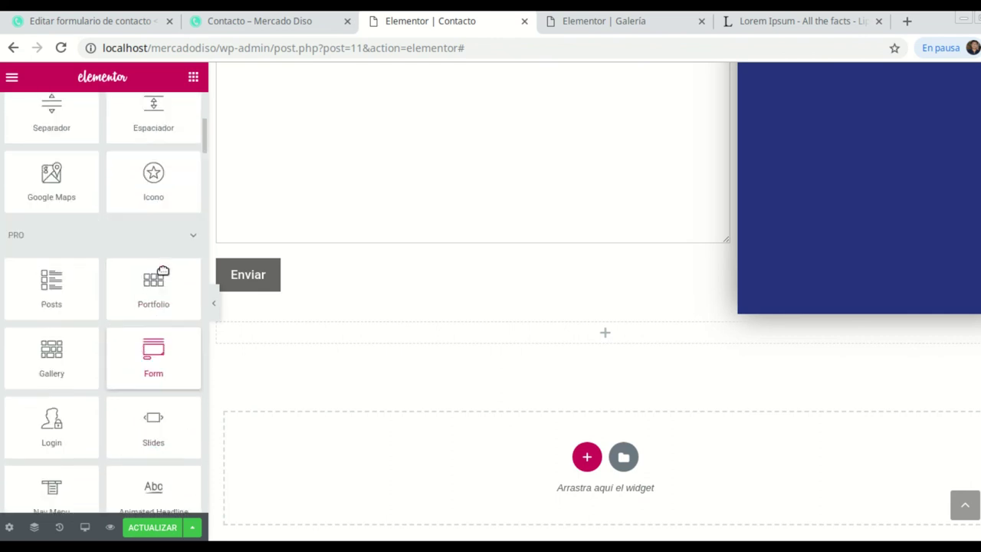
scroll(92, 270, down, 2)
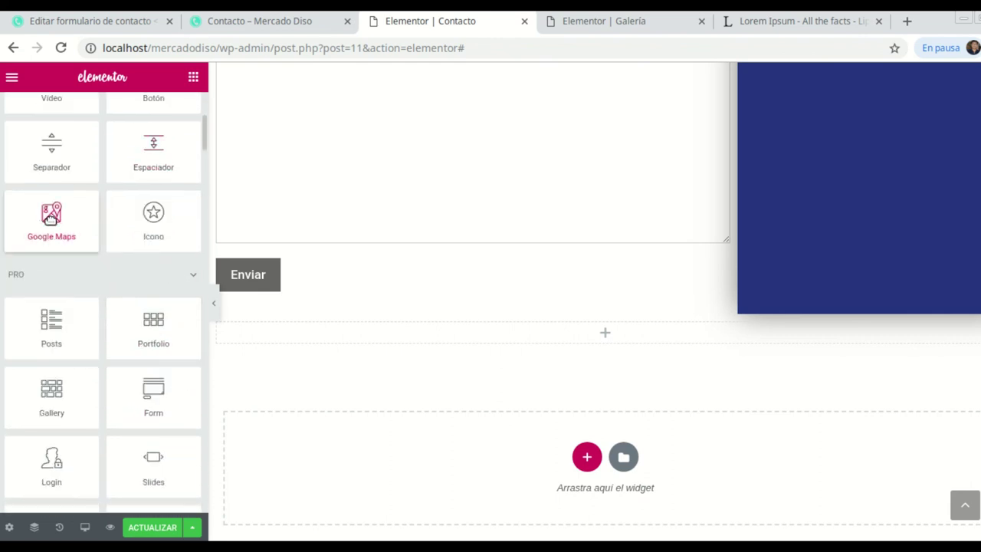
drag(51, 218, 600, 341)
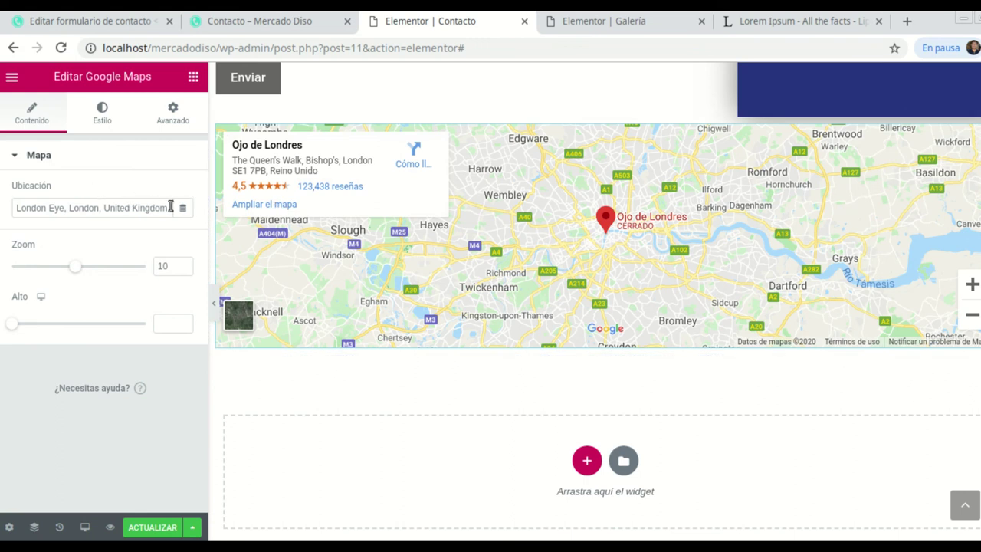
drag(16, 205, 154, 213)
double_click(16, 207)
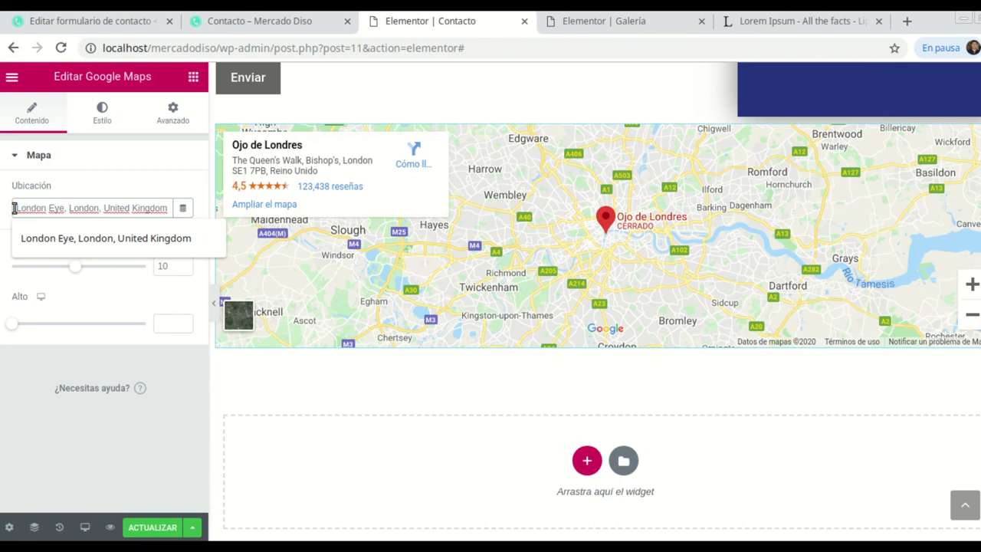
drag(16, 207, 128, 217)
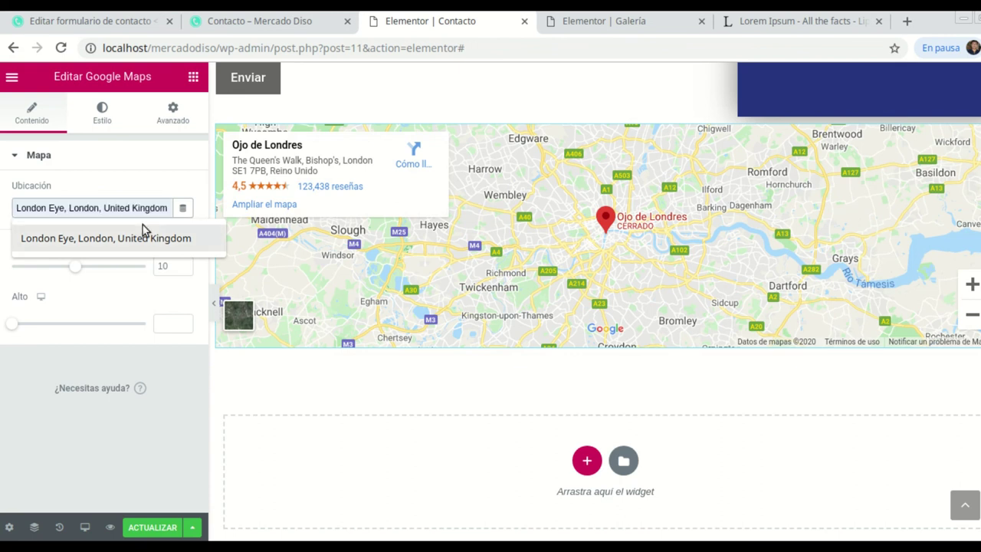
key(End)
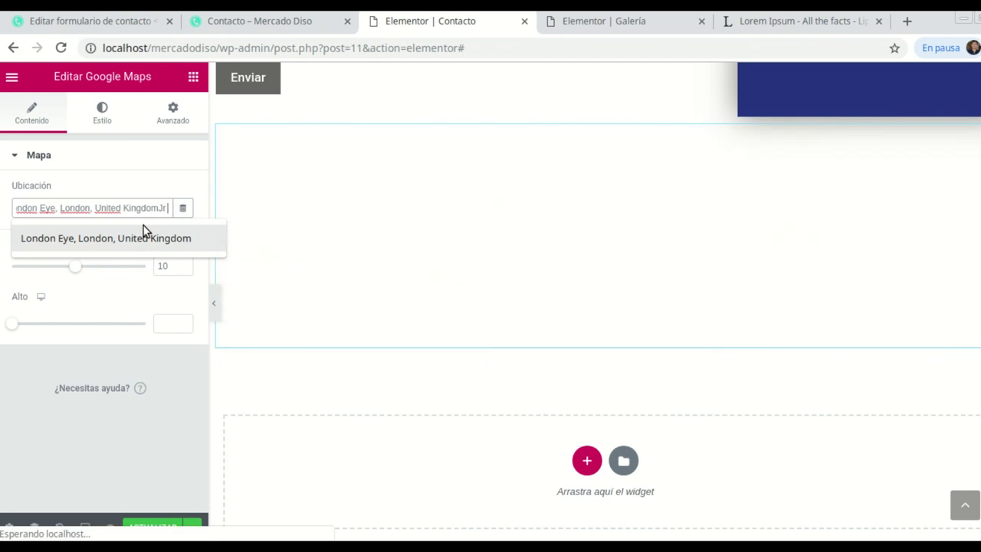
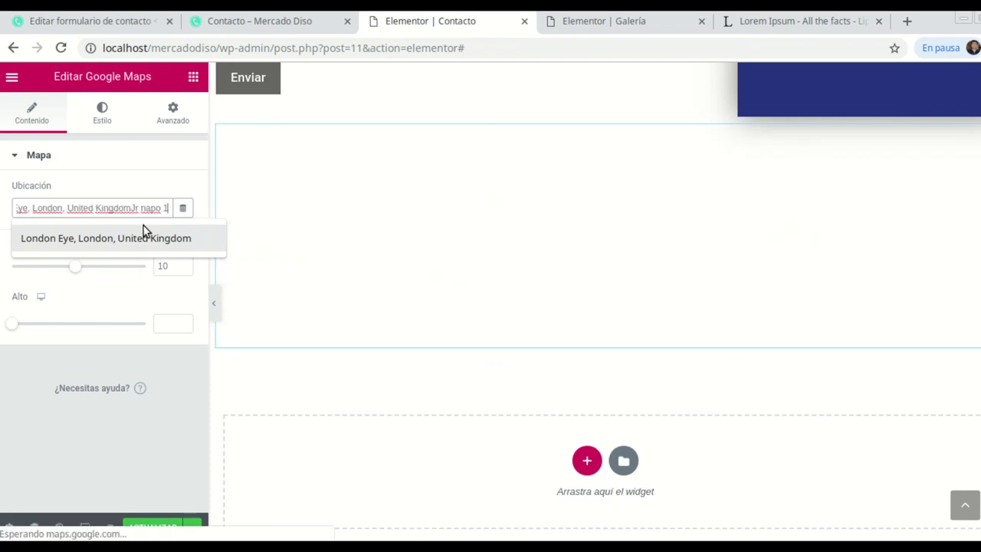
key(Down)
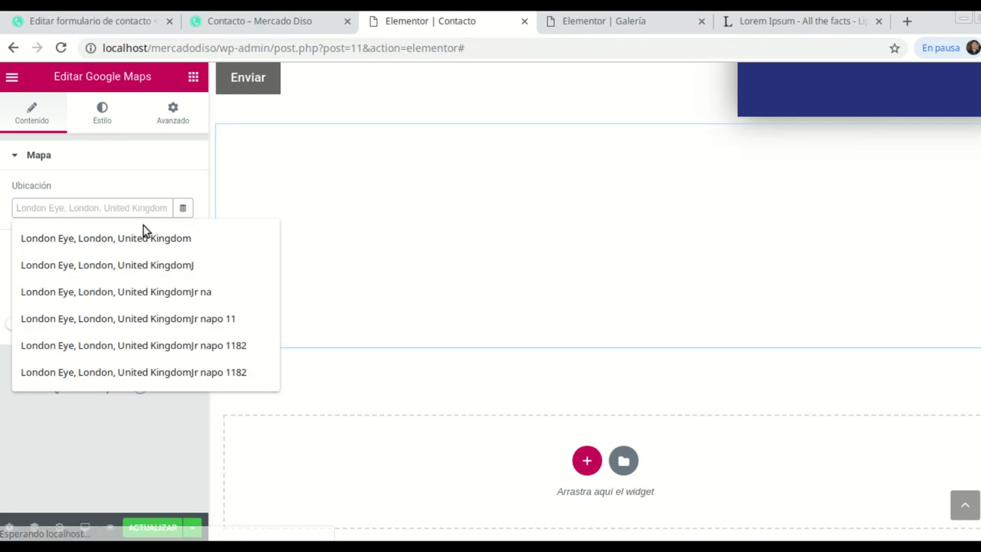
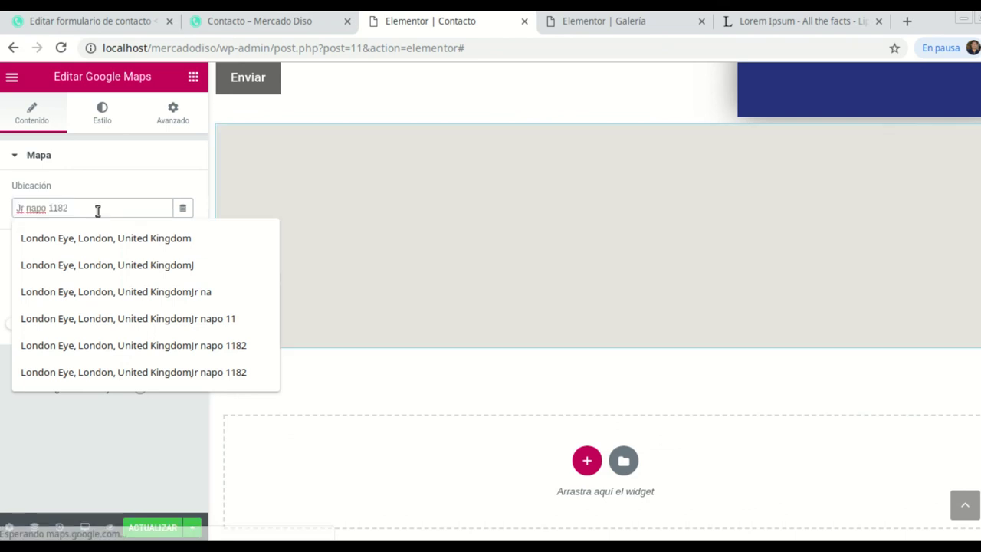
click(97, 210)
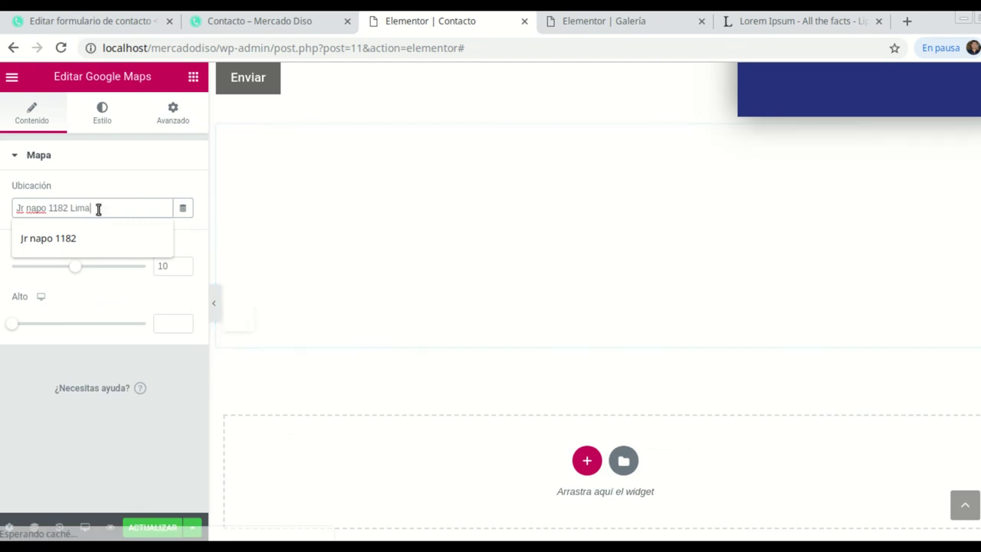
text(Lima)
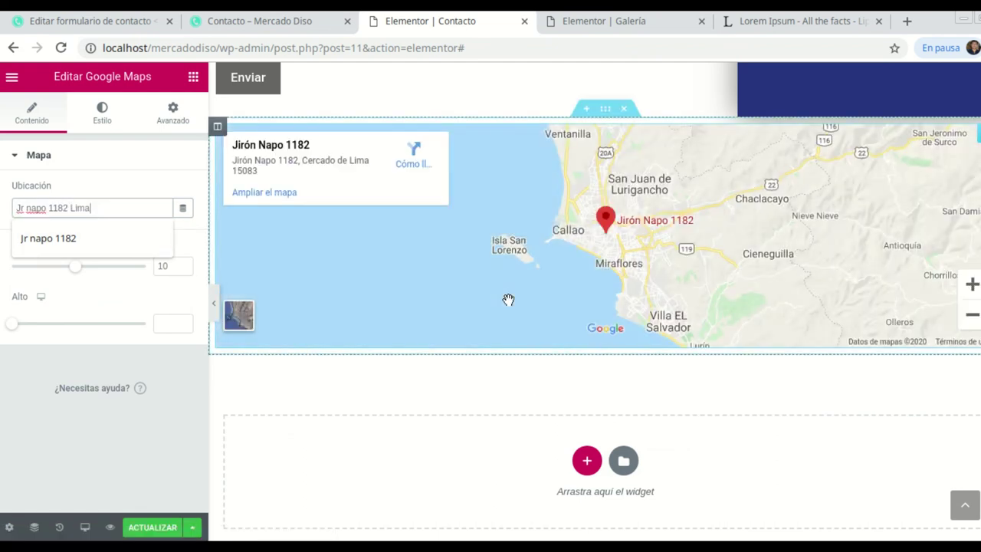
scroll(611, 230, up, 2)
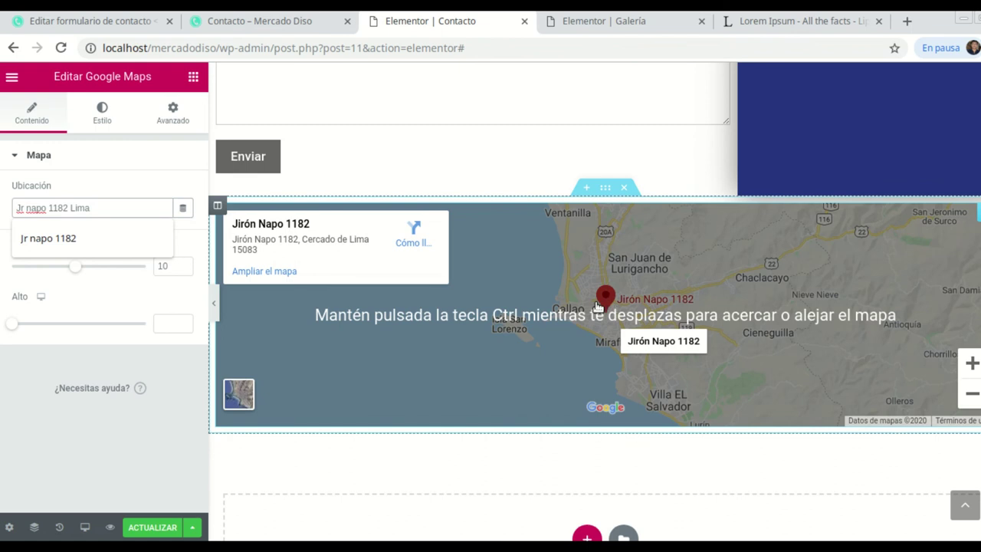
scroll(570, 302, down, 1)
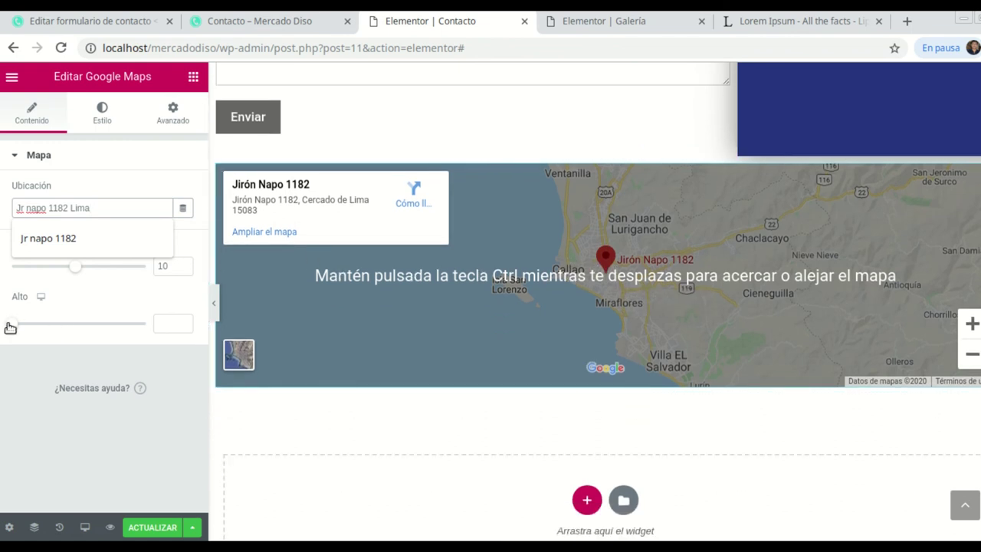
click(106, 288)
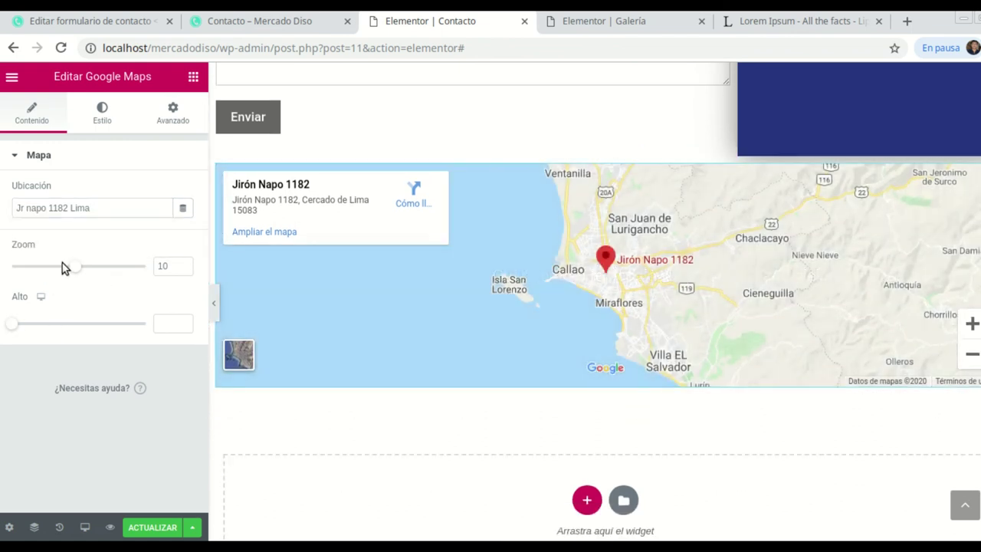
Set the Google Map's zoom to 15 and its height (Alto) to 460 px.
drag(74, 269, 110, 266)
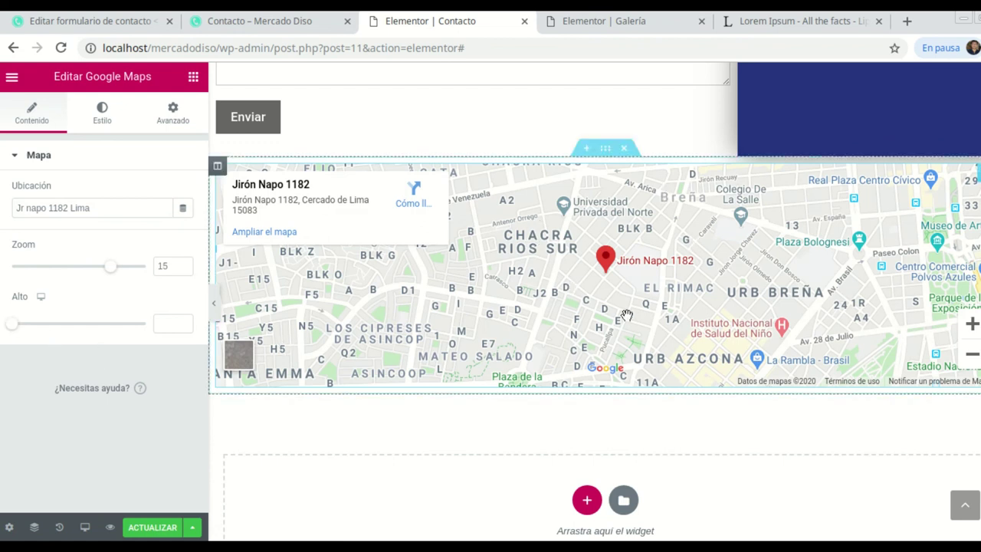
drag(11, 328, 51, 324)
scroll(534, 345, up, 1)
scroll(606, 336, down, 1)
scroll(623, 307, up, 2)
scroll(606, 307, up, 3)
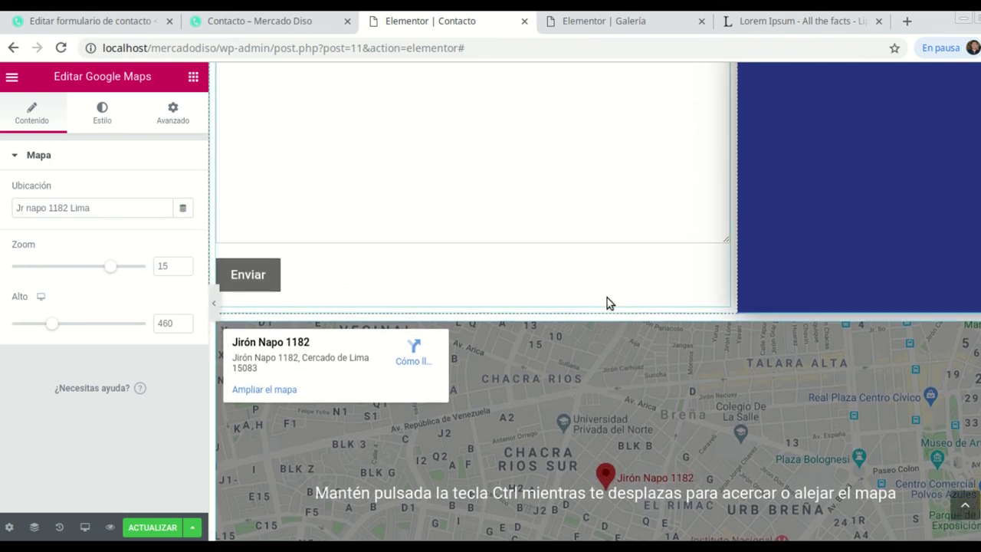
Review the form, blue details column and Lima map, then save the page with ACTUALIZAR.
scroll(600, 331, up, 6)
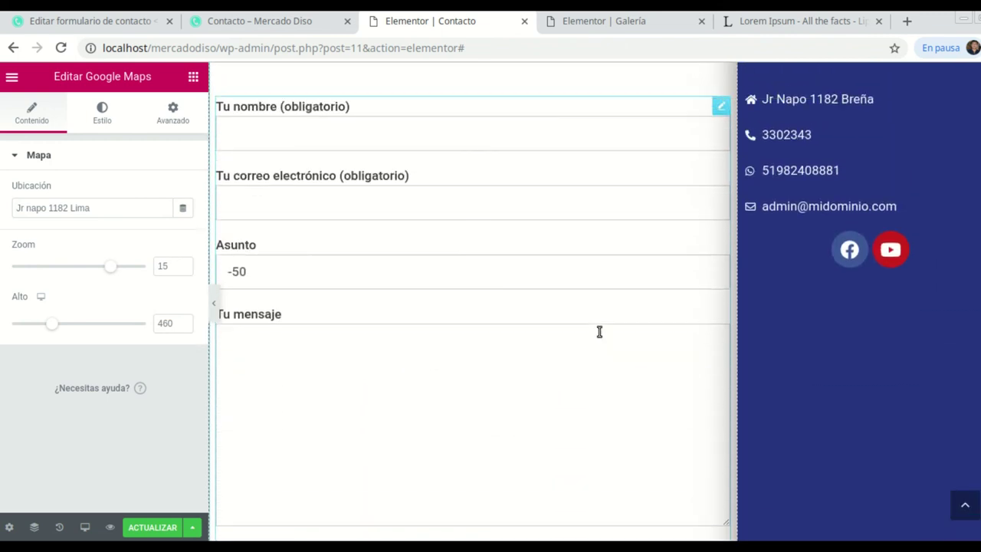
scroll(596, 321, down, 5)
scroll(591, 313, up, 5)
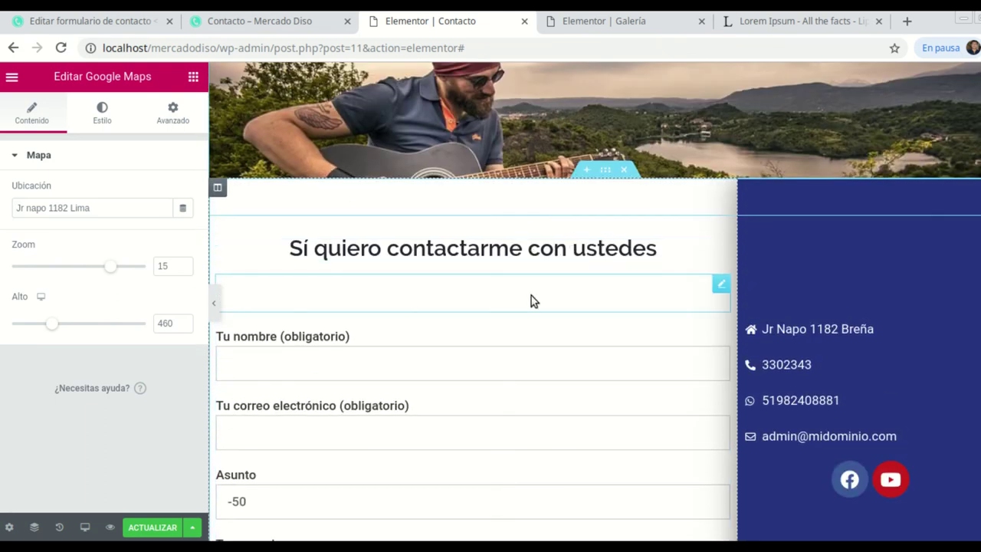
scroll(531, 295, down, 2)
scroll(532, 299, down, 1)
scroll(531, 299, up, 1)
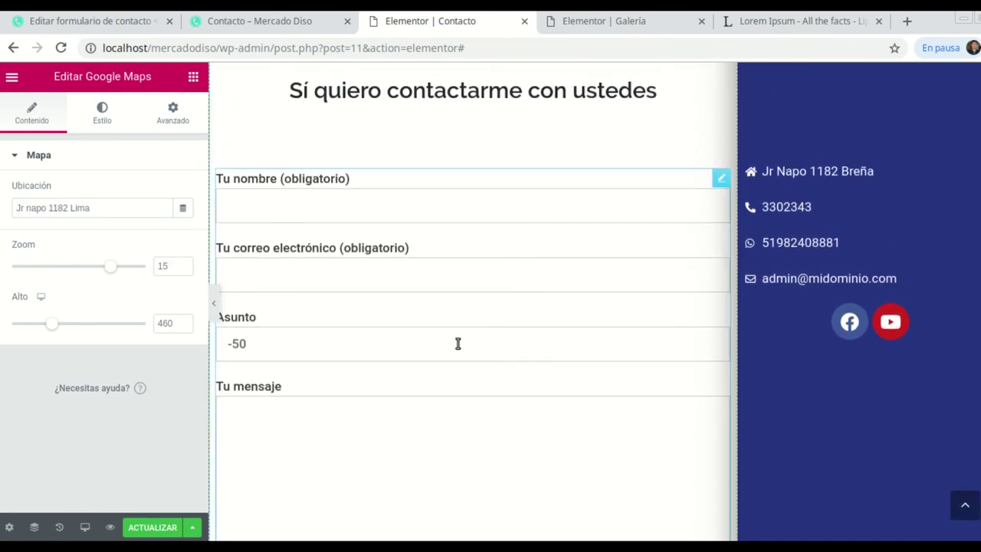
scroll(526, 301, up, 2)
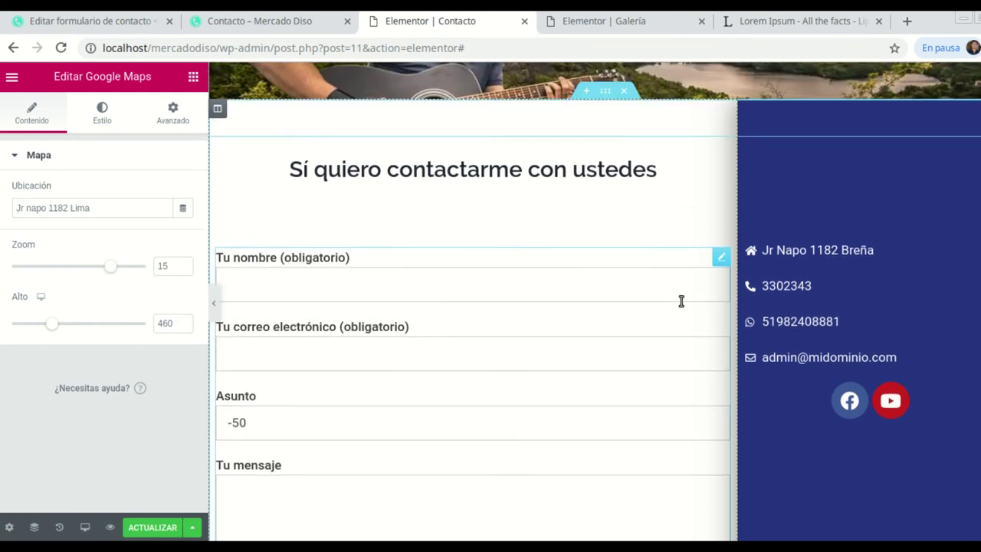
scroll(682, 330, down, 1)
scroll(589, 325, down, 1)
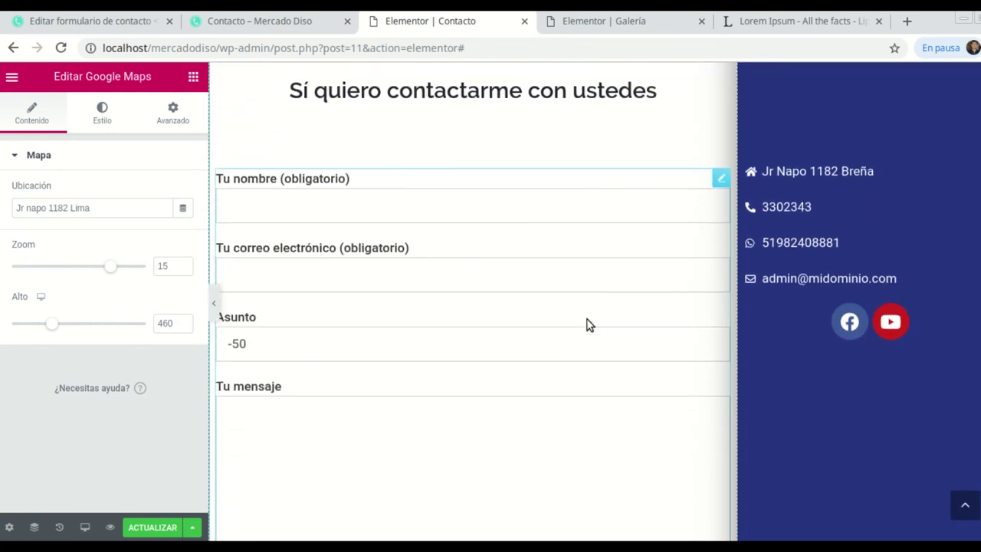
scroll(539, 305, down, 1)
scroll(539, 302, down, 2)
scroll(538, 300, up, 2)
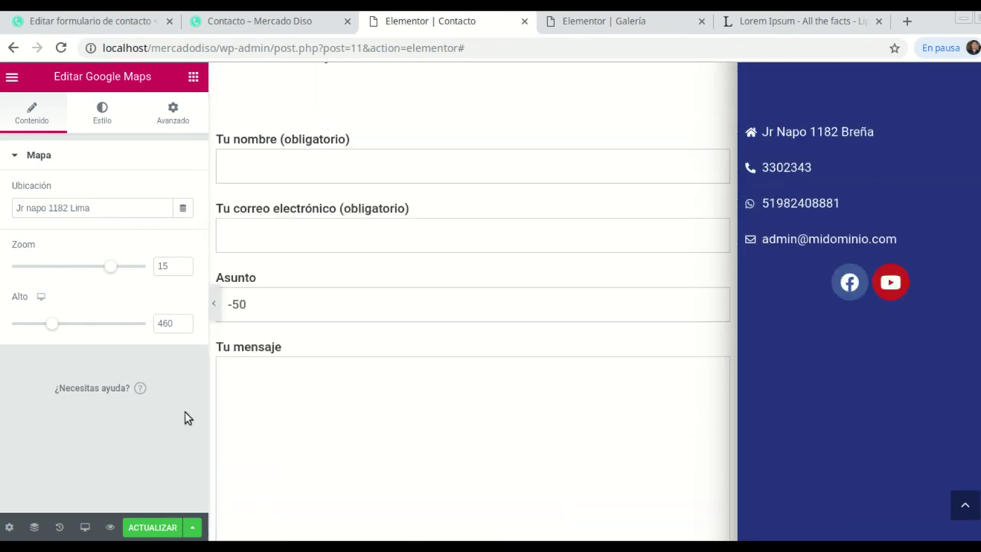
click(151, 529)
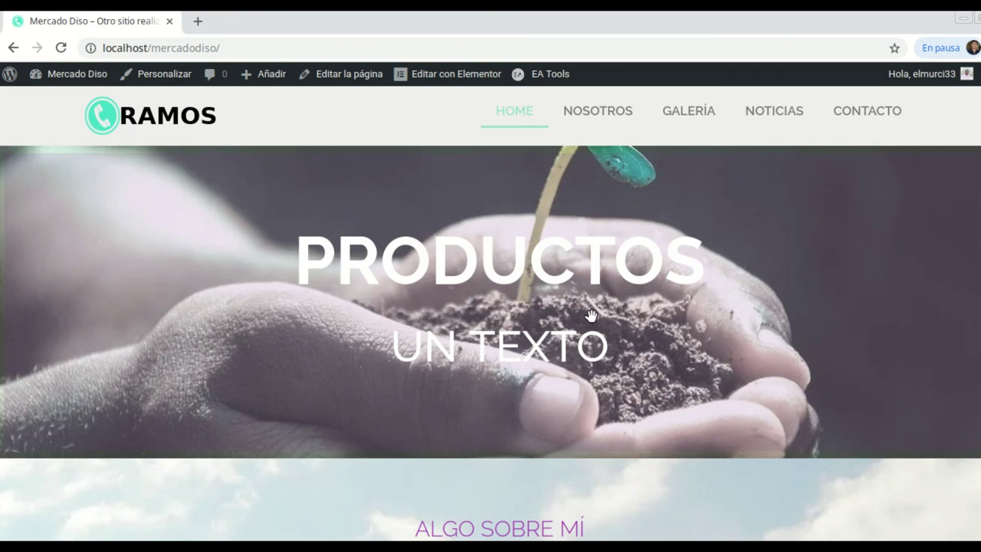
Browse the live home page and the Nosotros page, from 'Quiénes somos?' to the Contacto footer.
scroll(507, 302, down, 5)
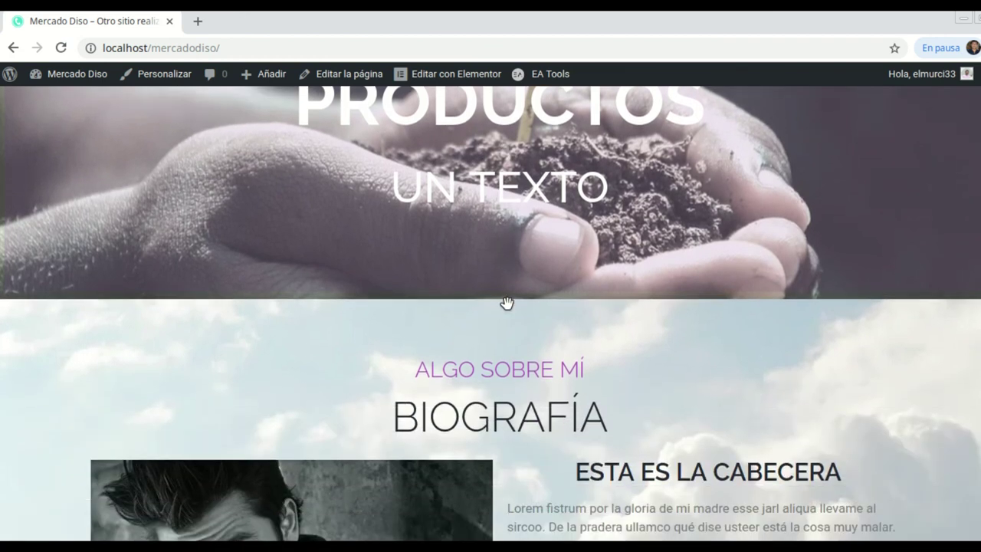
scroll(504, 303, down, 7)
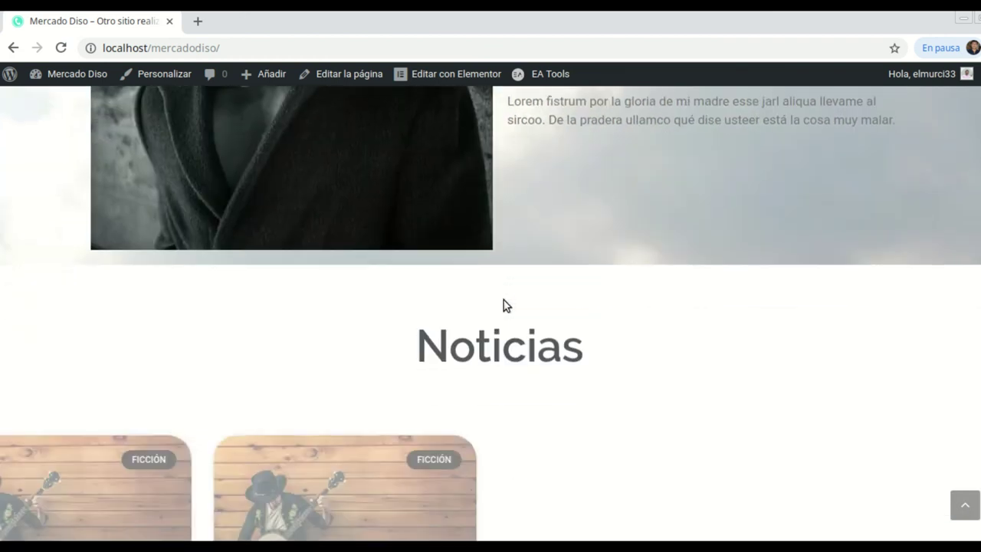
scroll(505, 303, down, 8)
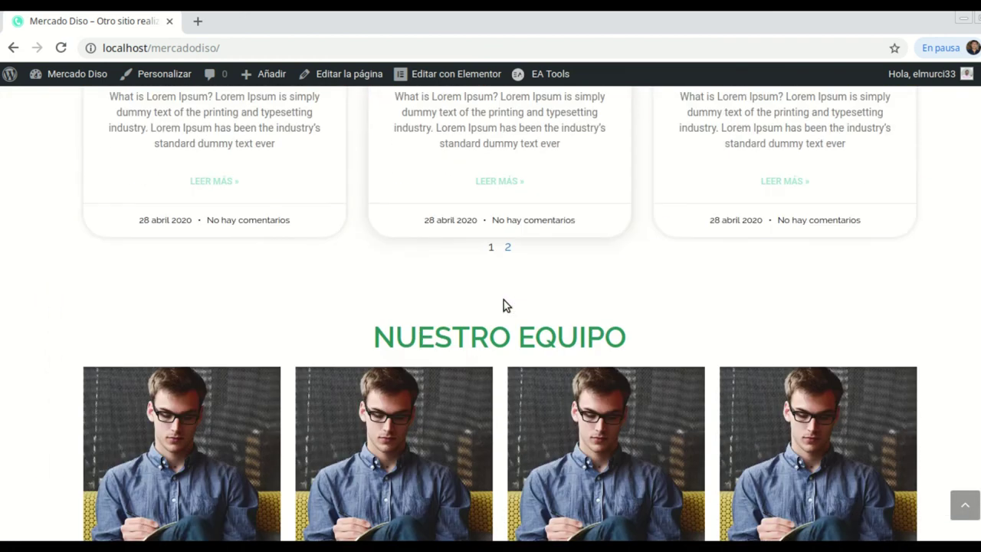
scroll(504, 304, down, 4)
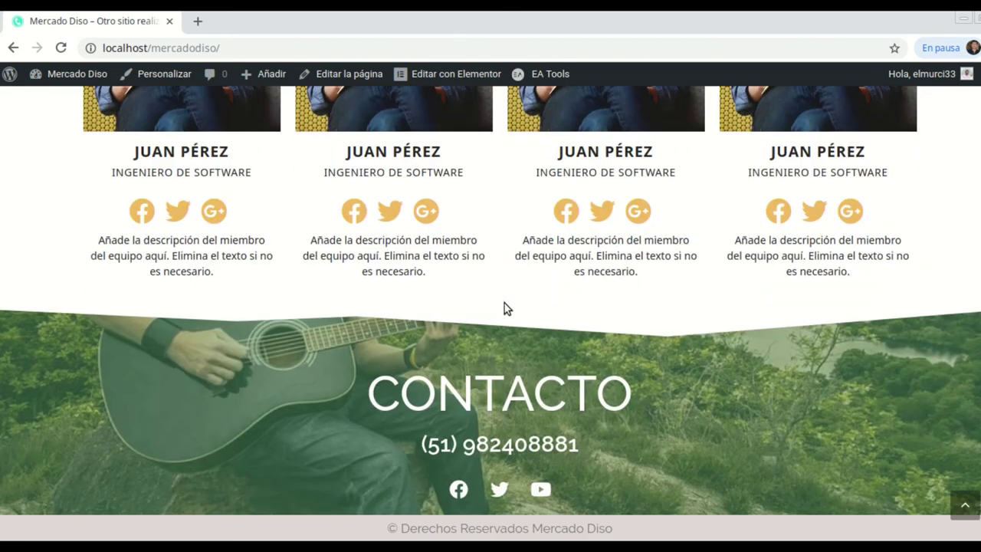
scroll(504, 304, up, 8)
scroll(506, 305, up, 10)
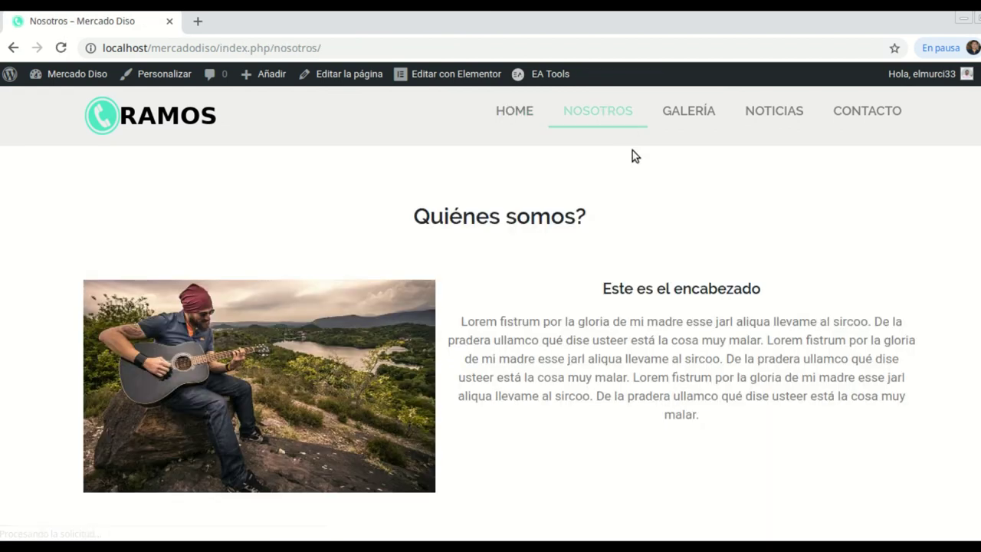
scroll(633, 156, down, 5)
scroll(632, 152, down, 7)
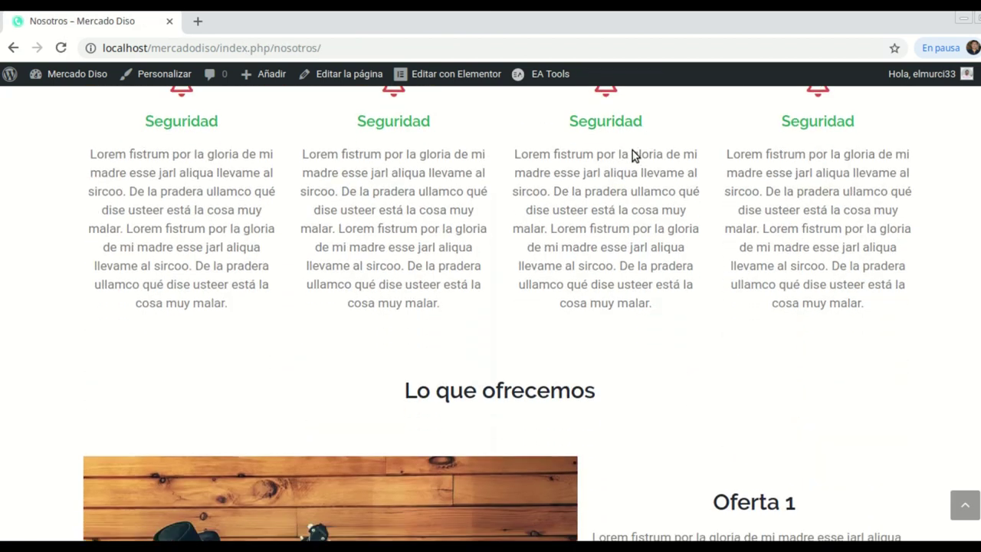
scroll(633, 155, down, 4)
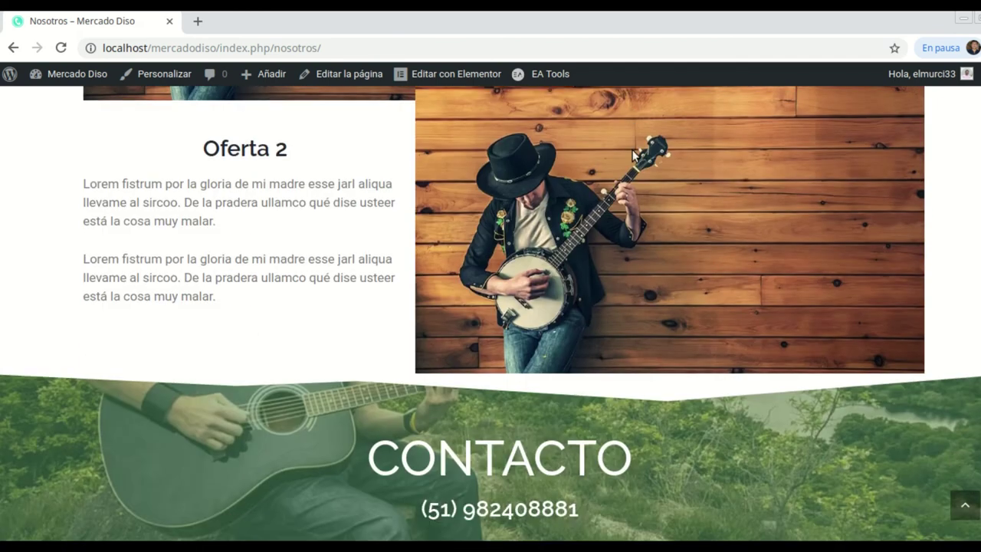
scroll(633, 155, up, 10)
scroll(633, 152, up, 5)
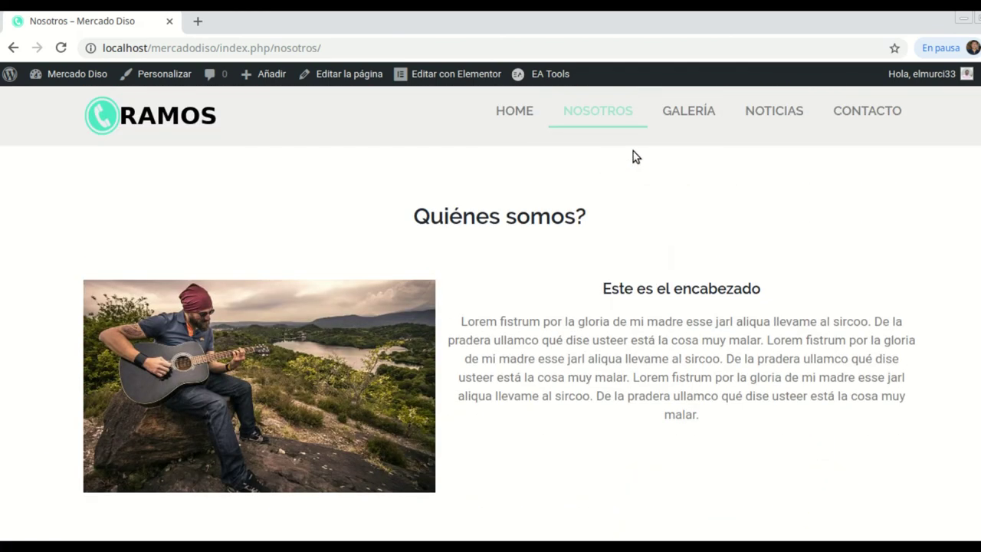
Open the live Galería page and scroll through it.
click(690, 113)
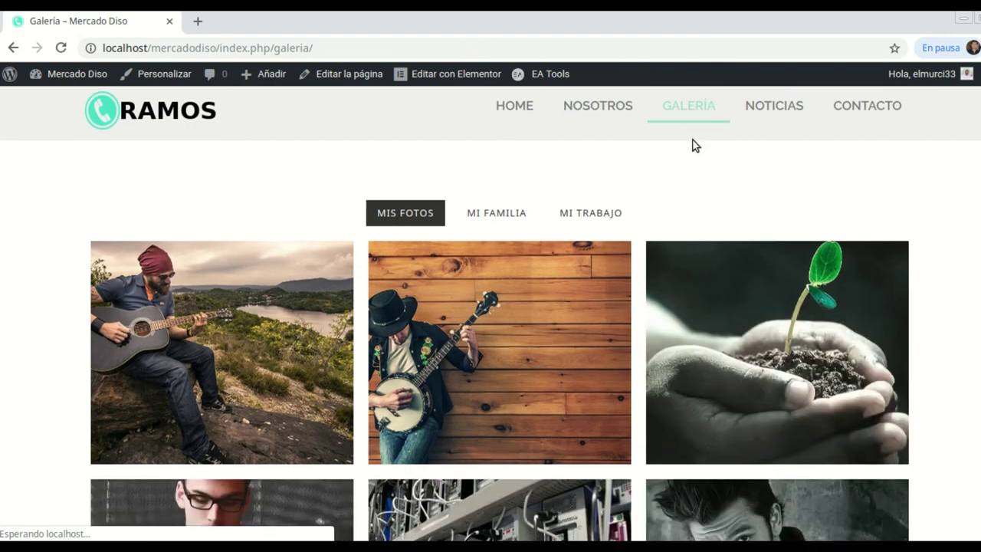
scroll(692, 145, down, 3)
scroll(692, 145, down, 4)
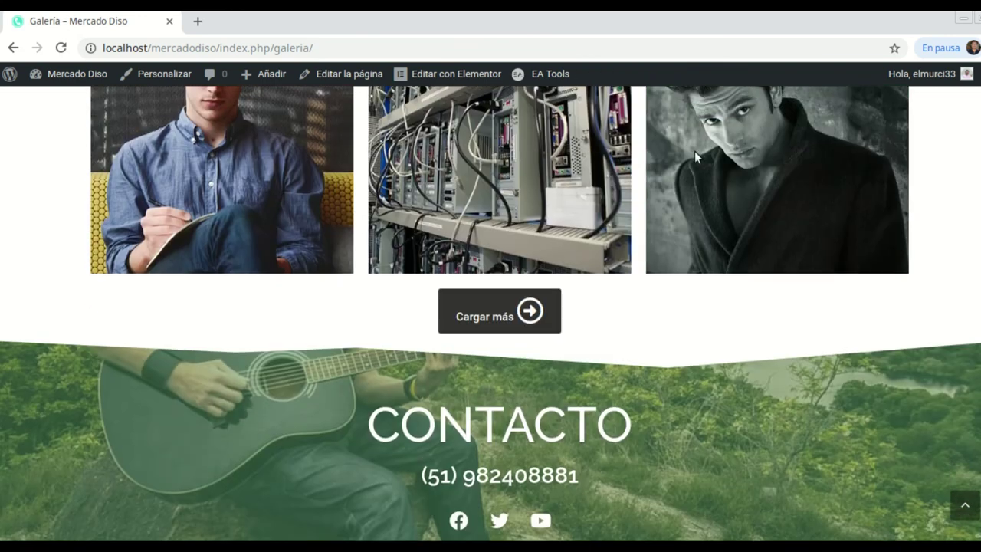
scroll(695, 151, up, 4)
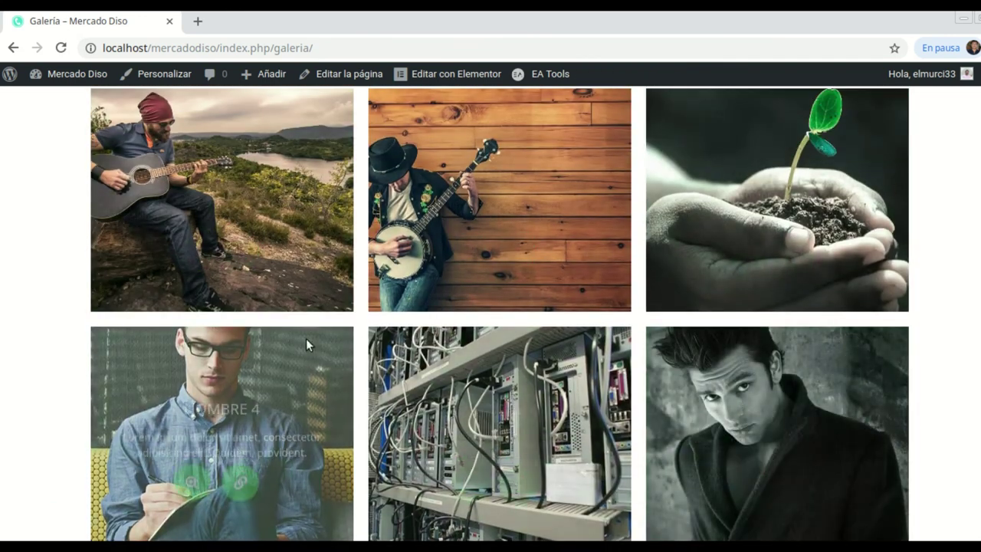
scroll(531, 324, down, 4)
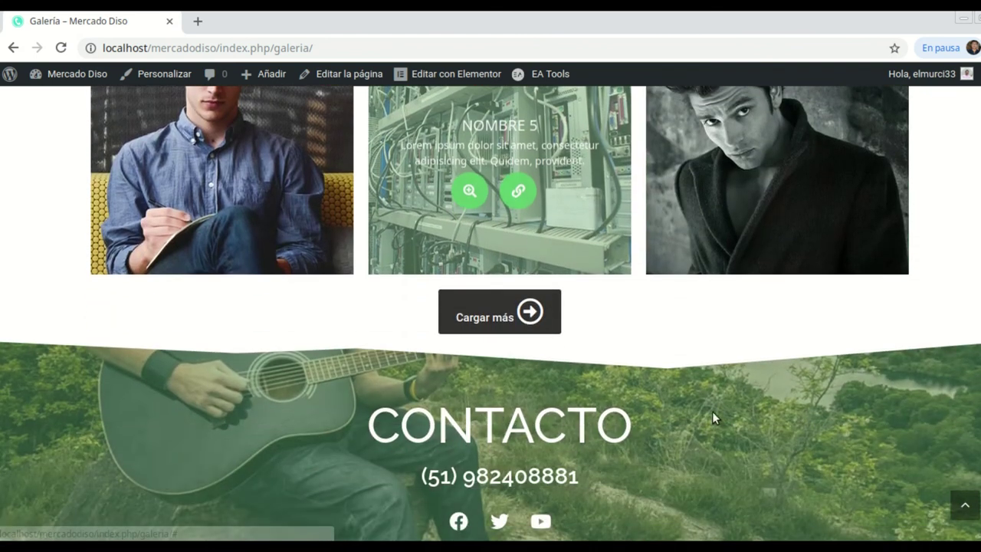
scroll(721, 415, up, 4)
scroll(722, 416, up, 2)
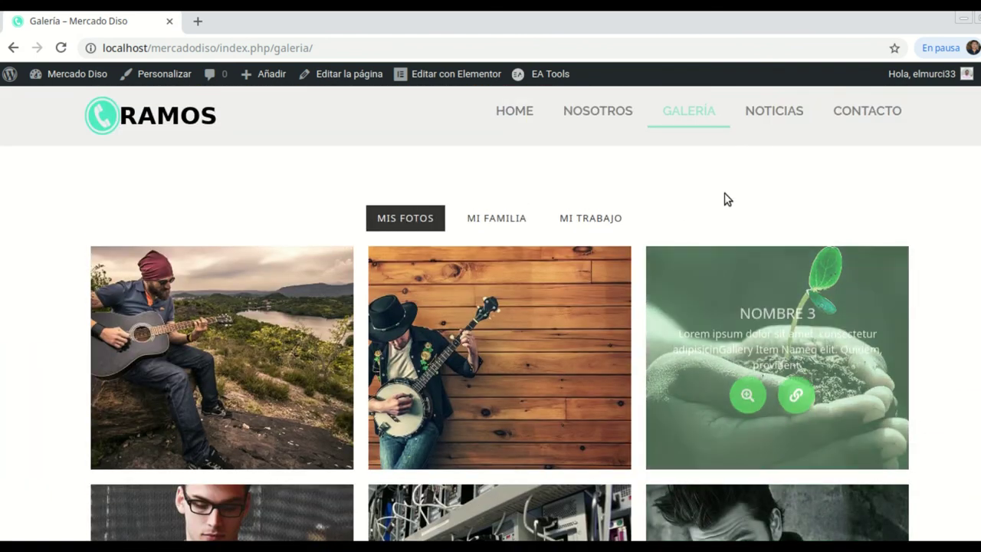
Open the Noticias blog page and scroll through its posts.
click(774, 116)
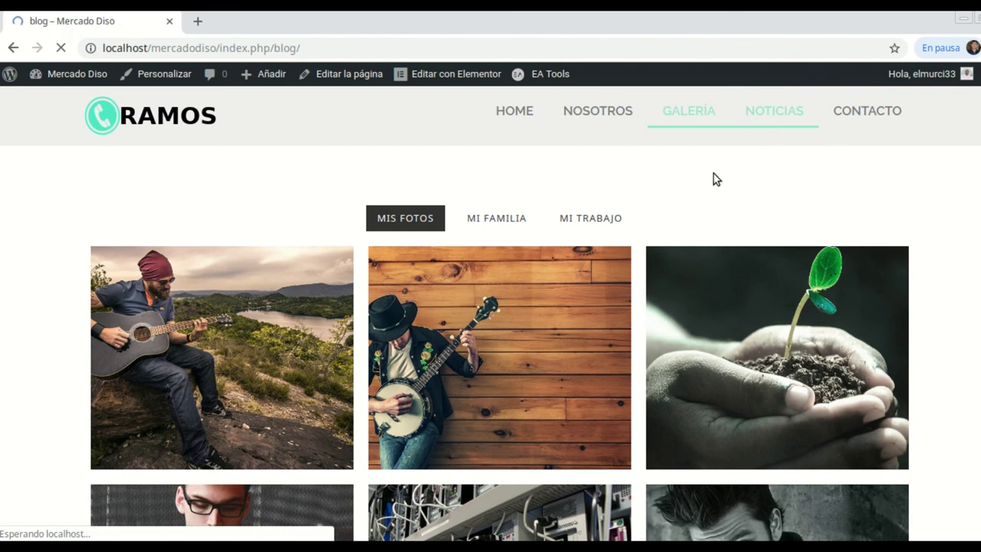
scroll(732, 201, down, 1)
scroll(732, 202, down, 1)
scroll(738, 220, up, 2)
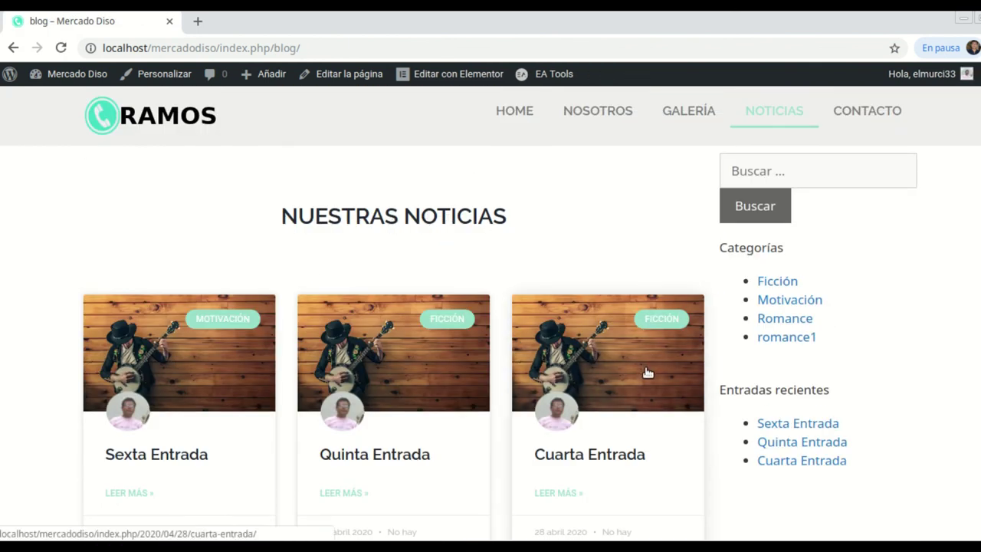
scroll(735, 376, down, 3)
scroll(735, 379, down, 3)
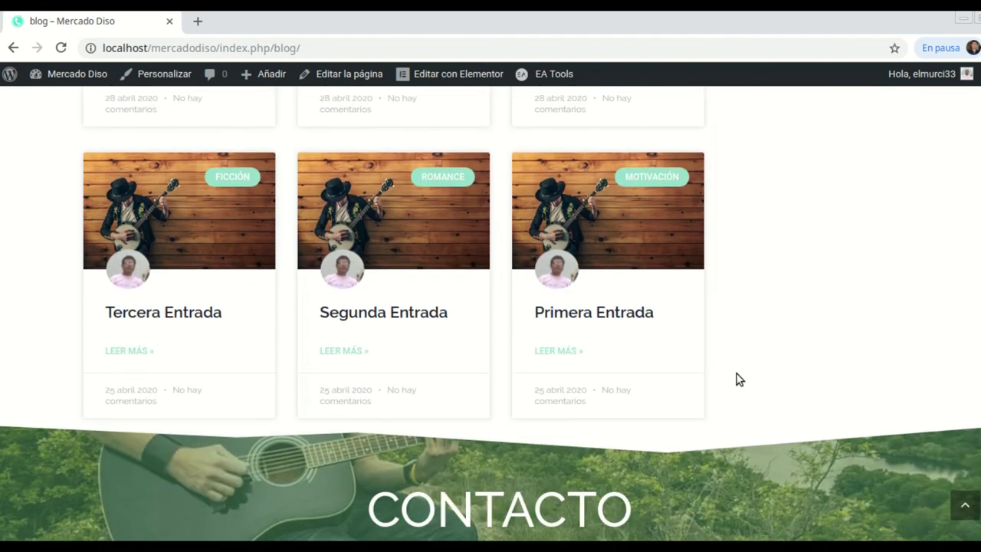
scroll(736, 379, up, 5)
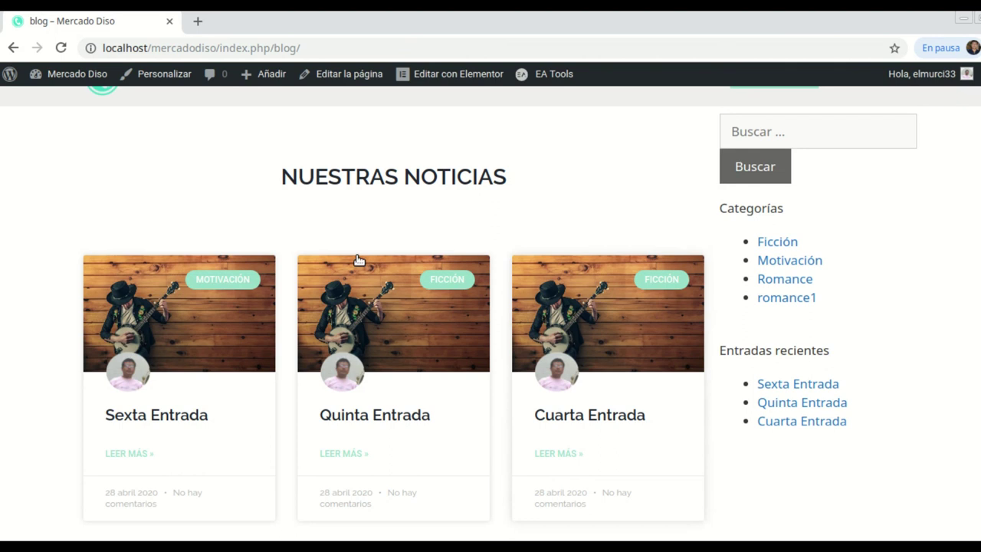
scroll(677, 333, down, 2)
scroll(856, 345, up, 3)
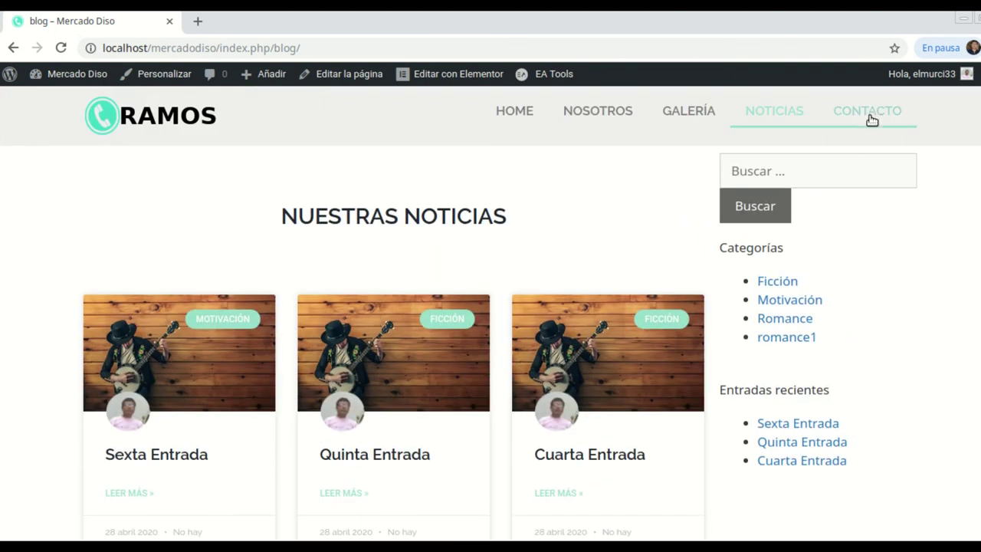
Open the finished Contacto page and scroll down to the Lima map and back.
click(868, 115)
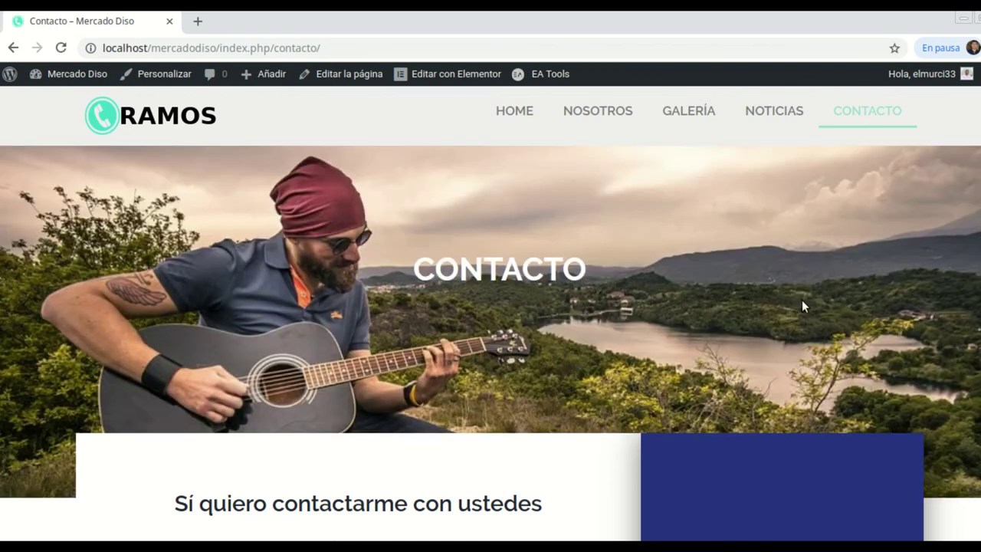
scroll(802, 302, down, 3)
scroll(802, 300, down, 6)
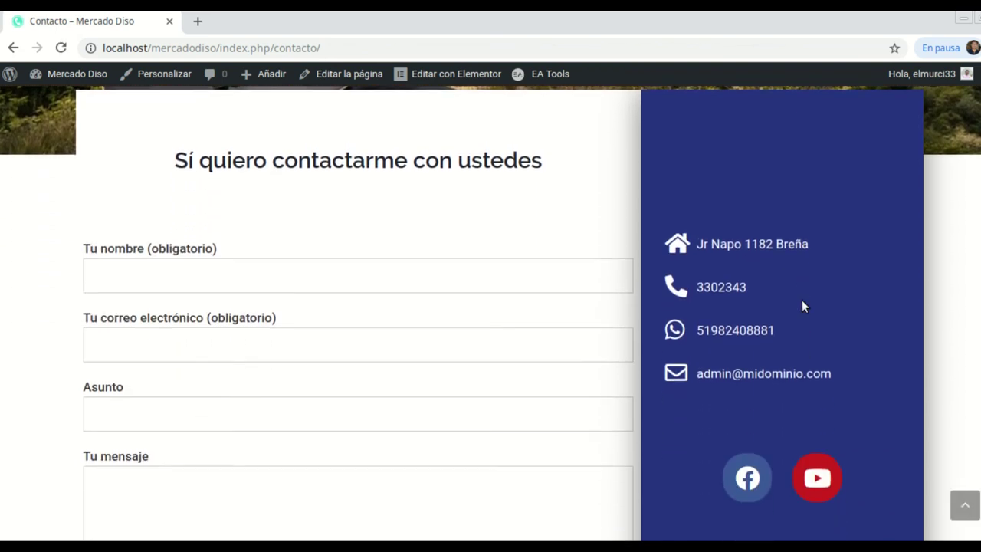
scroll(802, 303, down, 2)
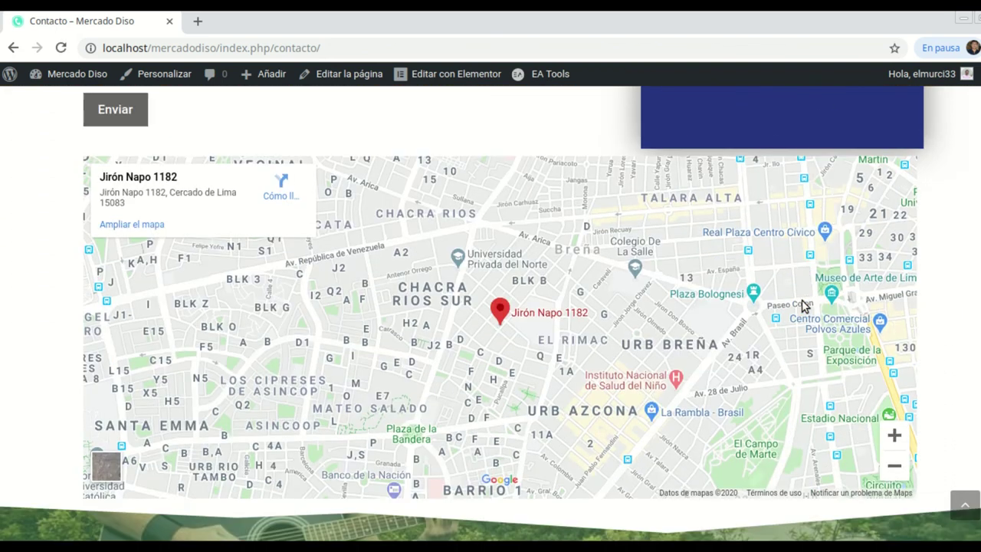
scroll(802, 303, up, 4)
scroll(802, 300, up, 7)
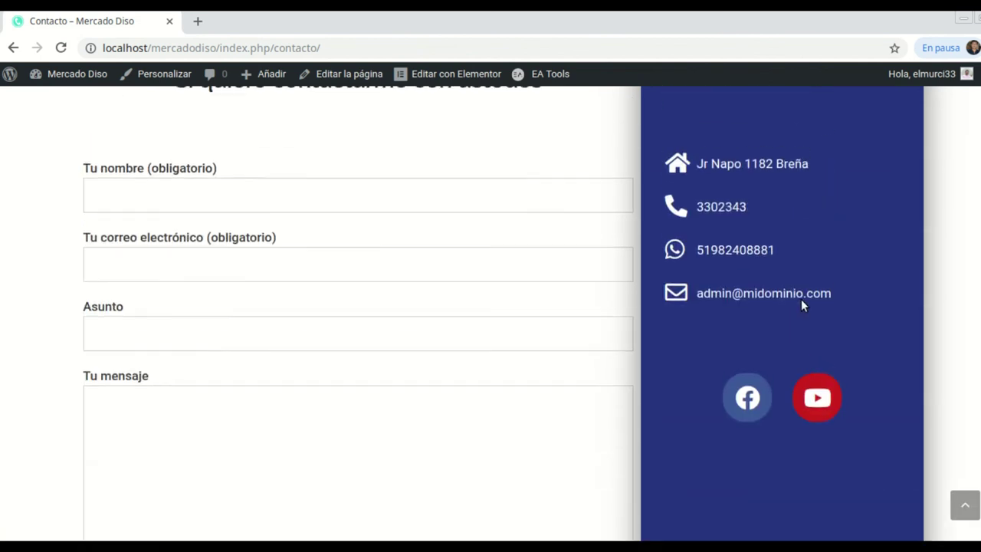